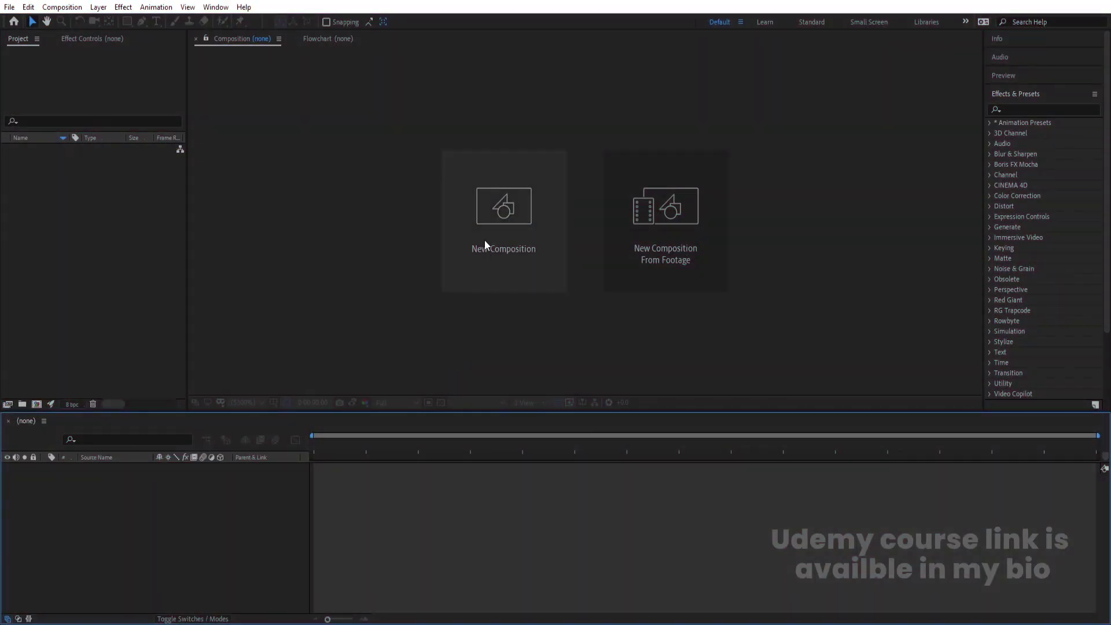
Create a 20-second composition named Main Animation and display its title/action safe guides
{"action": "left_click", "coordinate": [485, 239]}
{"action": "type", "text": "Main Animation"}
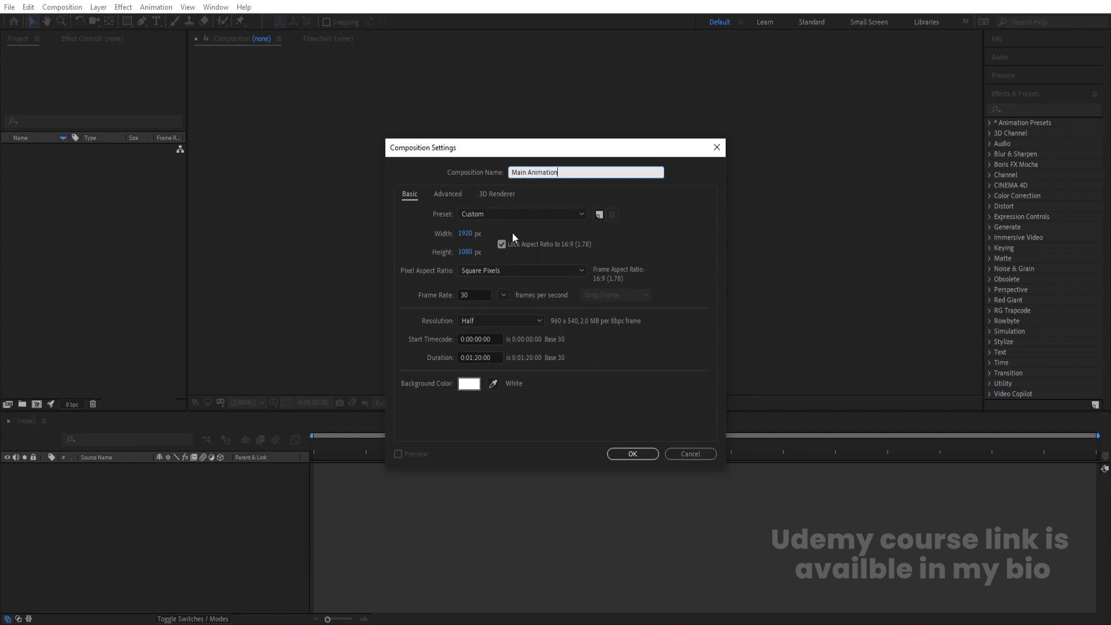
{"action": "left_click", "coordinate": [472, 355]}
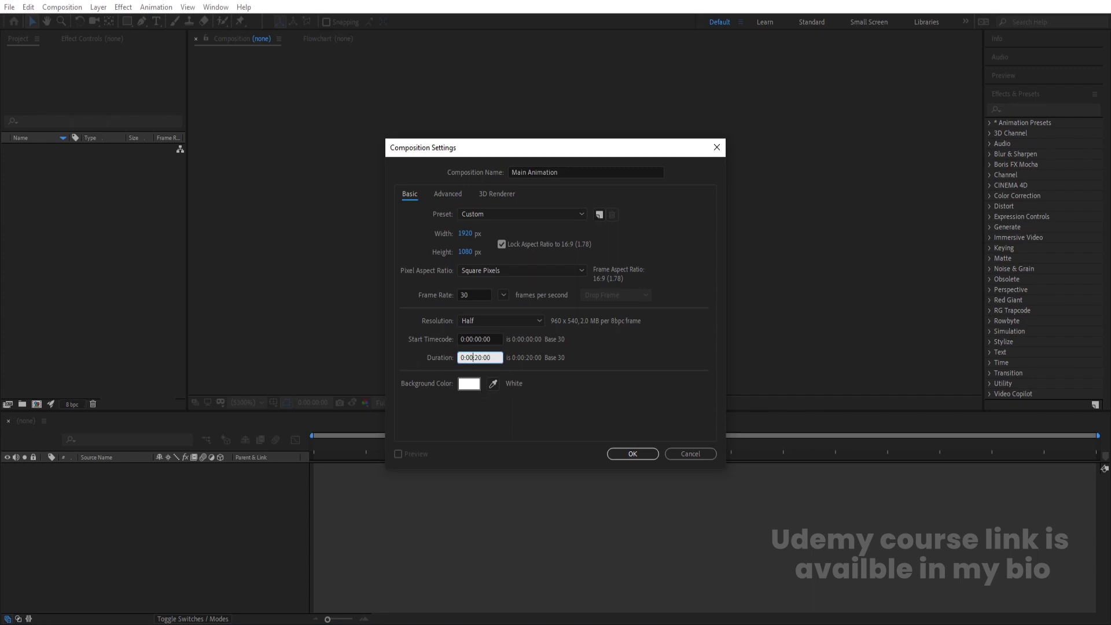
{"action": "left_click", "coordinate": [632, 454]}
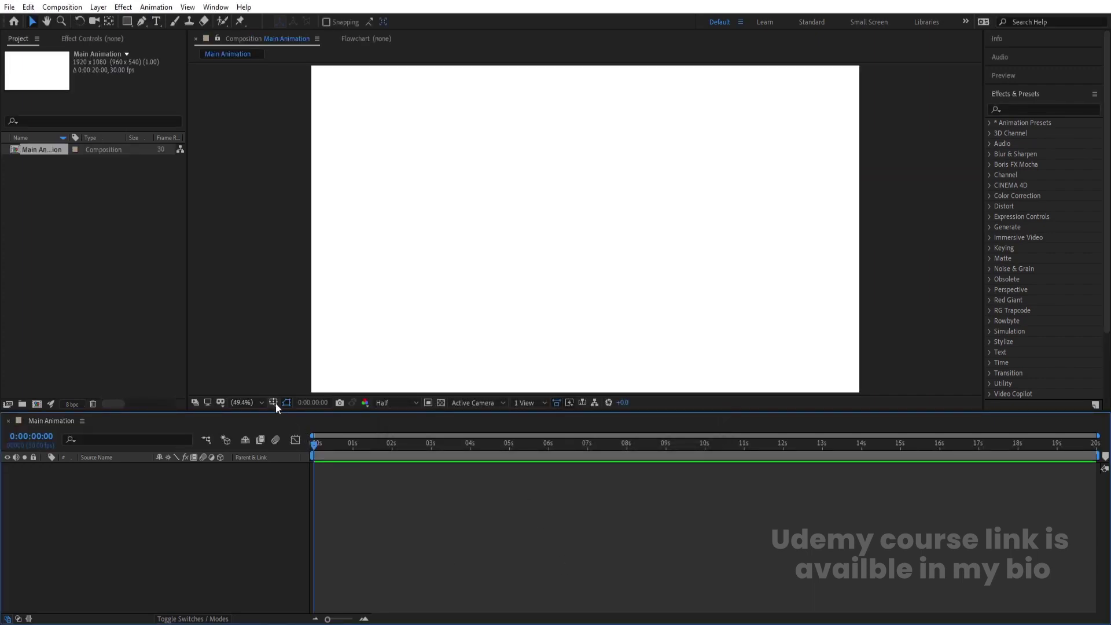
{"action": "left_click", "coordinate": [274, 403]}
{"action": "left_click", "coordinate": [322, 415]}
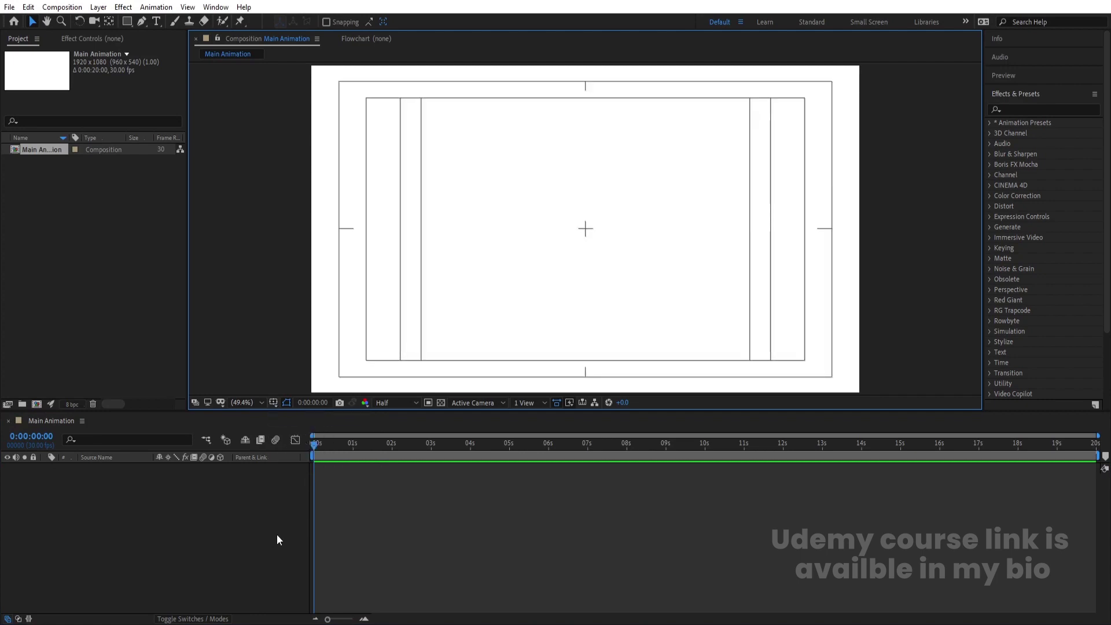
Add a white (ffffff) composition-size solid named bg and lock its layer
{"action": "key", "text": "ctrl+y"}
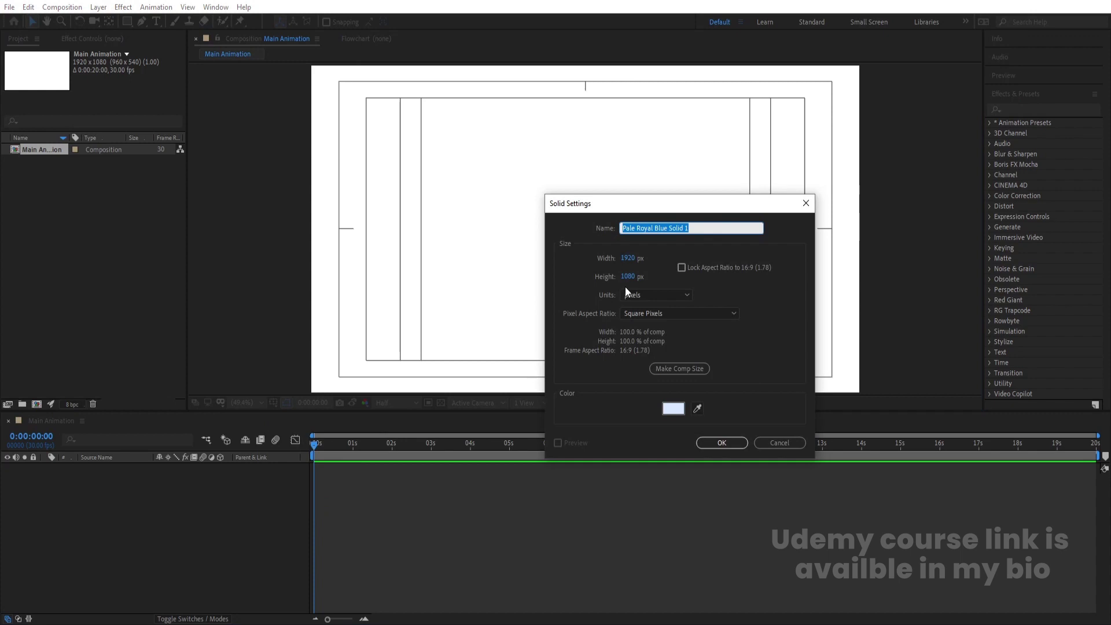
{"action": "type", "text": "bg"}
{"action": "left_click", "coordinate": [673, 408]}
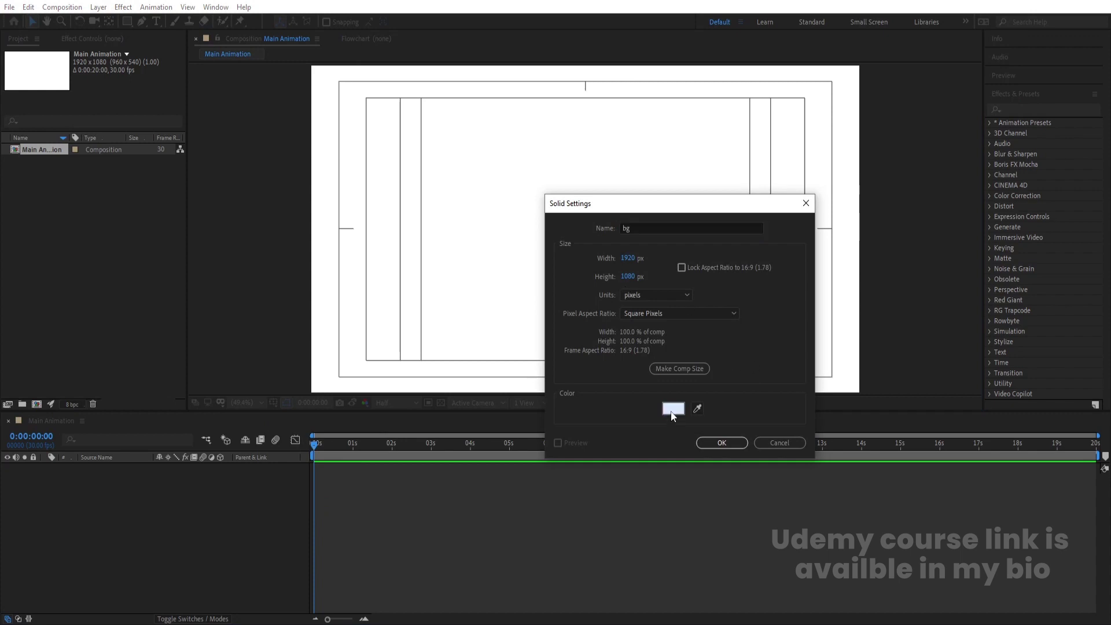
{"action": "type", "text": "ffffff"}
{"action": "key", "text": "Return"}
{"action": "key", "text": "Return"}
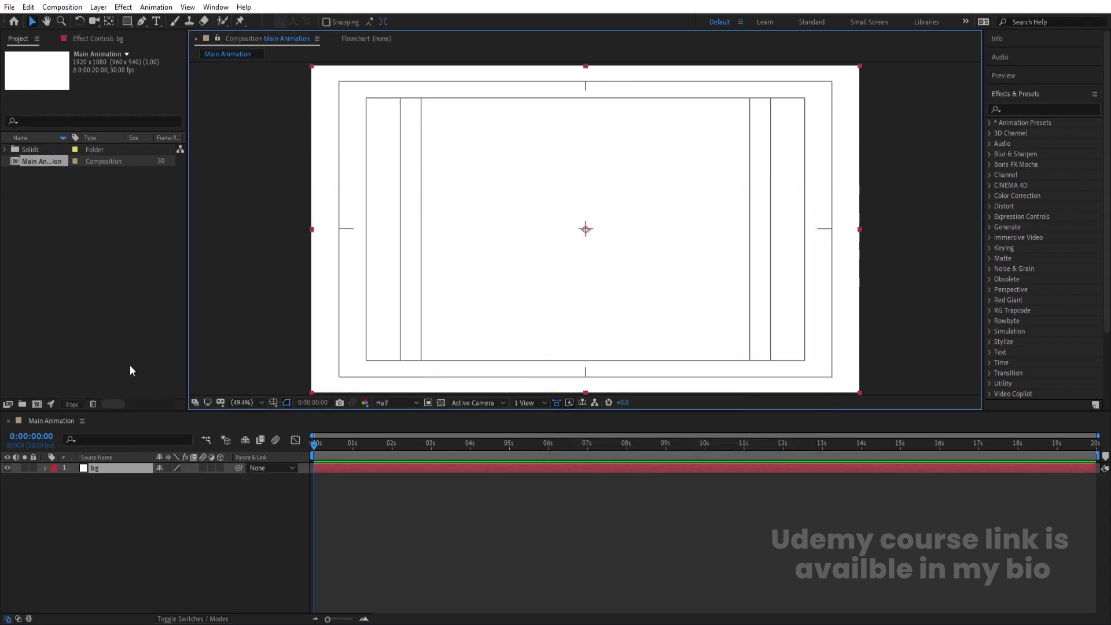
{"action": "left_click", "coordinate": [64, 499]}
Start the Type tool and set the text to no stroke with a red FF0000 fill
{"action": "left_click", "coordinate": [157, 21]}
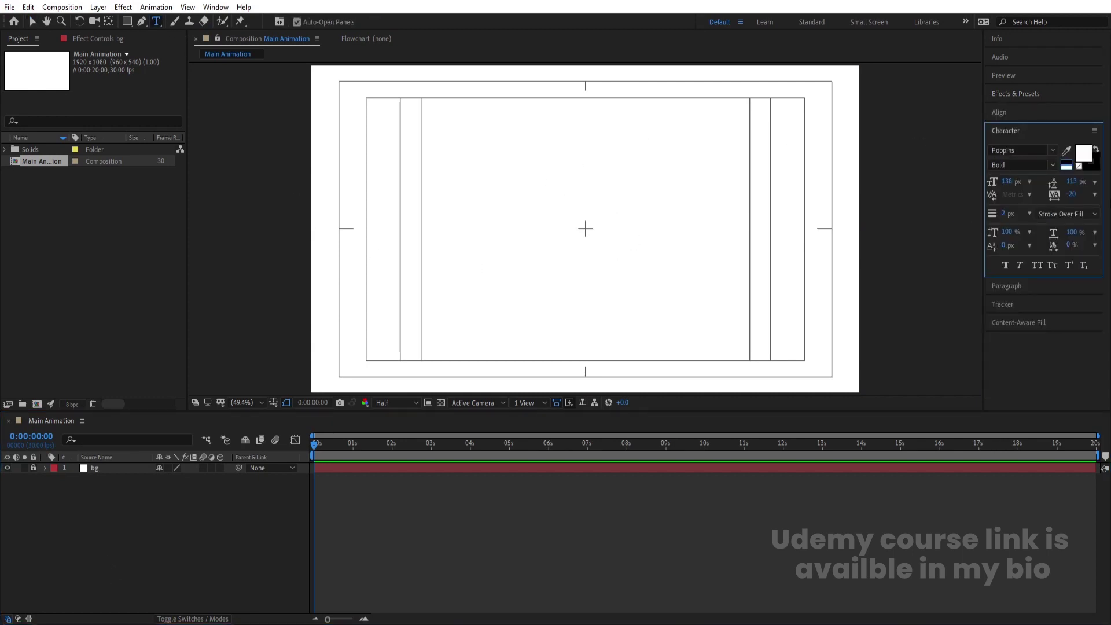
{"action": "left_click", "coordinate": [1079, 167]}
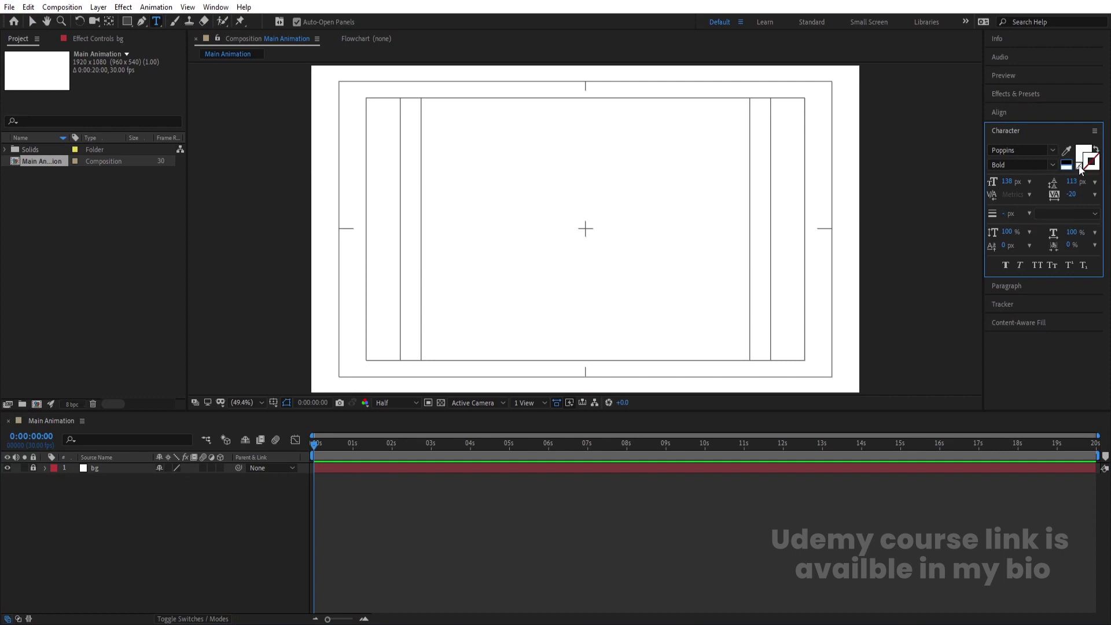
{"action": "left_click", "coordinate": [1086, 156]}
{"action": "type", "text": "FF0000"}
{"action": "key", "text": "Return"}
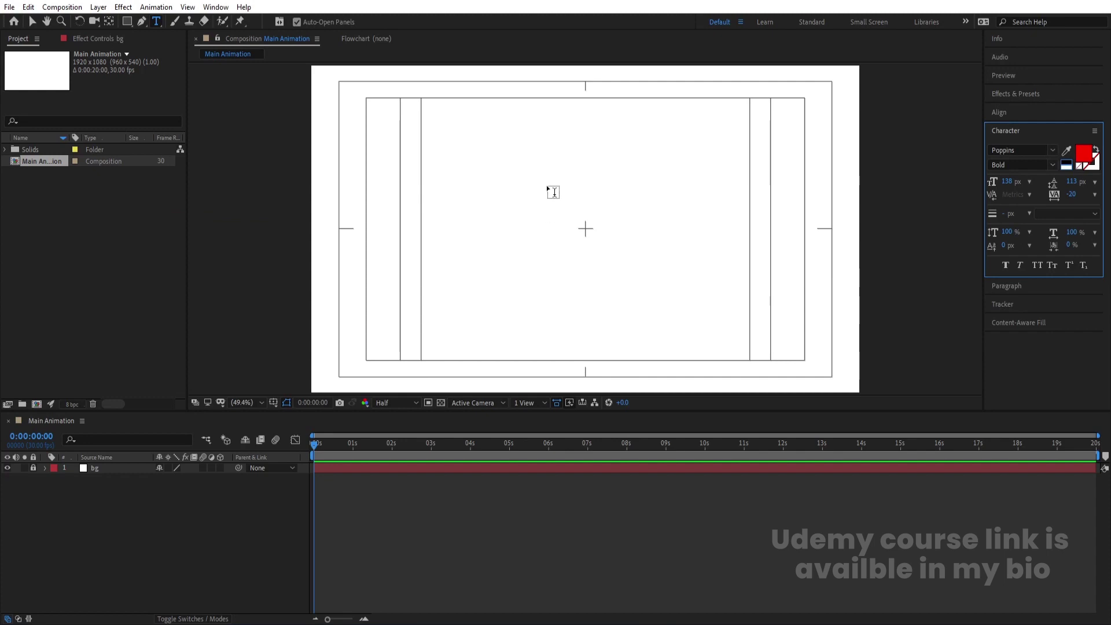
Add a 71 px text layer reading EAT, SLEEP, DESIGN, REPEAT on four separate lines in the upper middle of the composition
{"action": "left_click", "coordinate": [518, 169]}
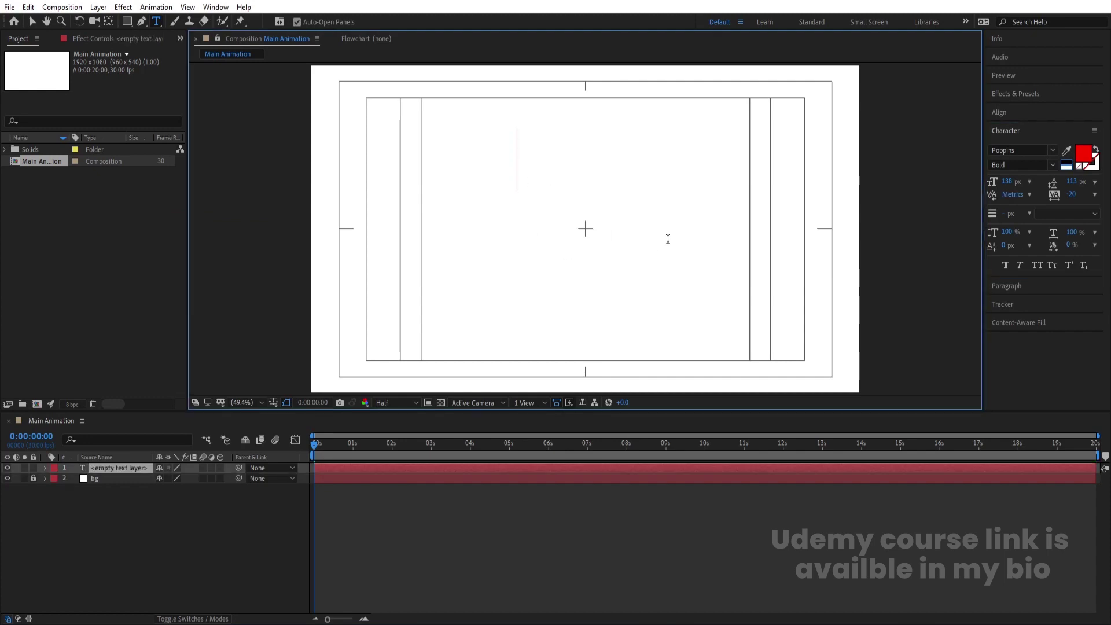
{"action": "left_click_drag", "start_coordinate": [1007, 182], "coordinate": [968, 184]}
{"action": "left_click", "coordinate": [518, 163]}
{"action": "type", "text": "EAT"}
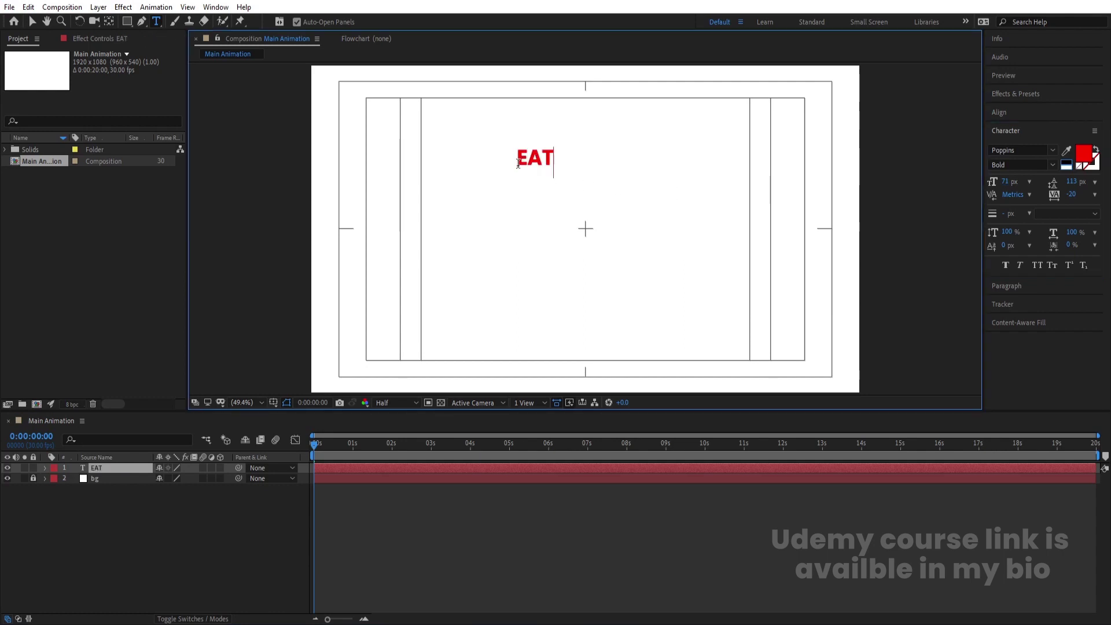
{"action": "key", "text": "Return"}
{"action": "type", "text": "SL_"}
{"action": "key", "text": "BackSpace"}
{"action": "type", "text": "EE"}
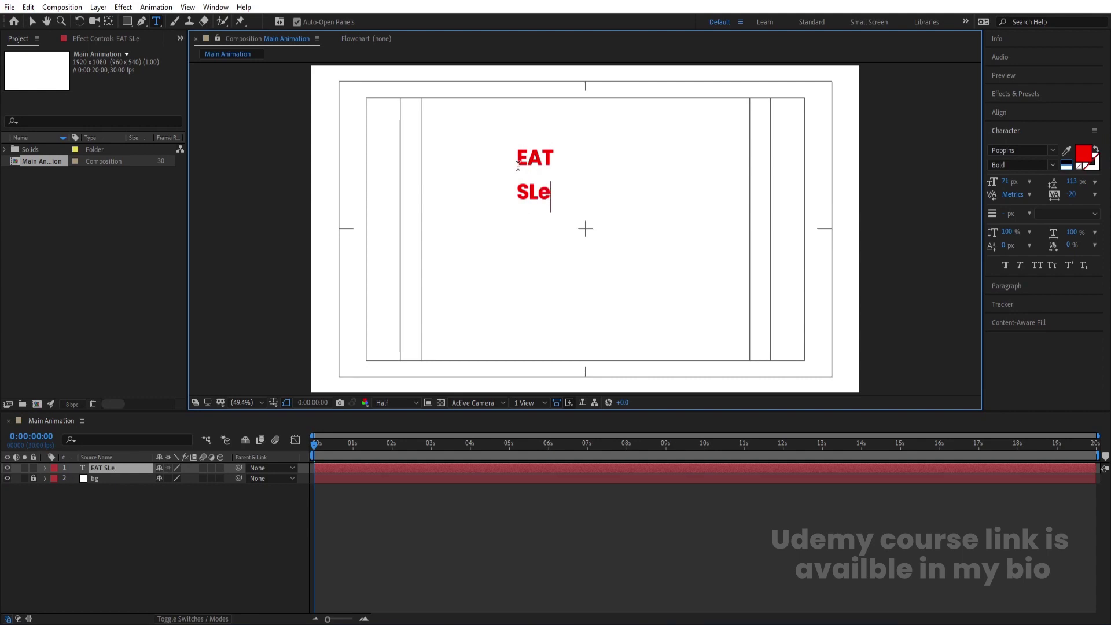
{"action": "type", "text": "p"}
{"action": "key", "text": "BackSpace"}
{"action": "type", "text": "P DE"}
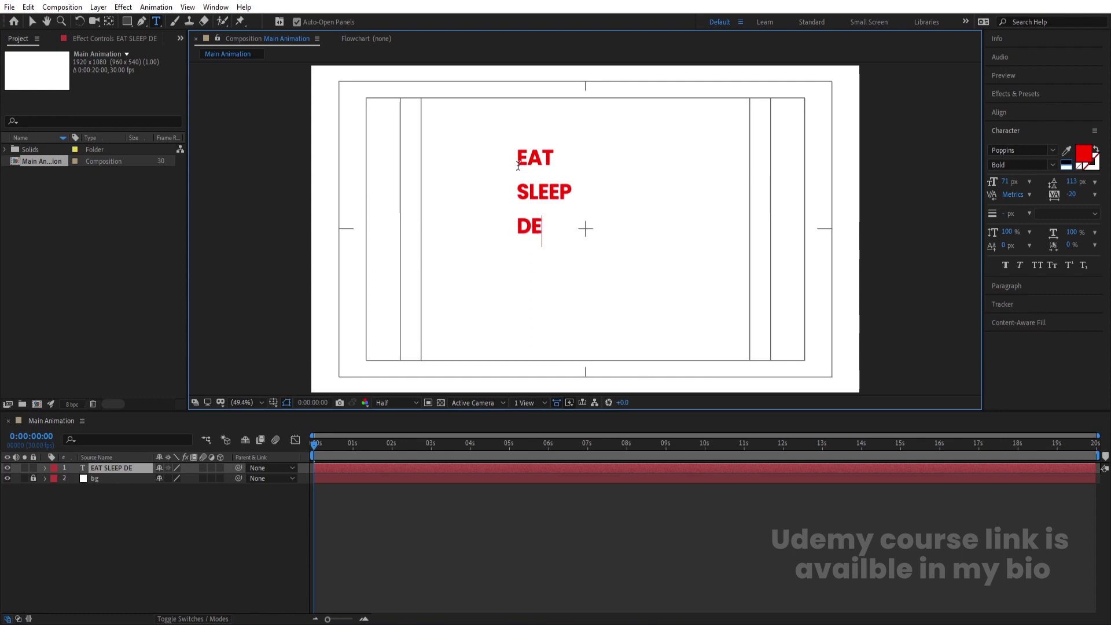
{"action": "type", "text": "SIGN REPEAT"}
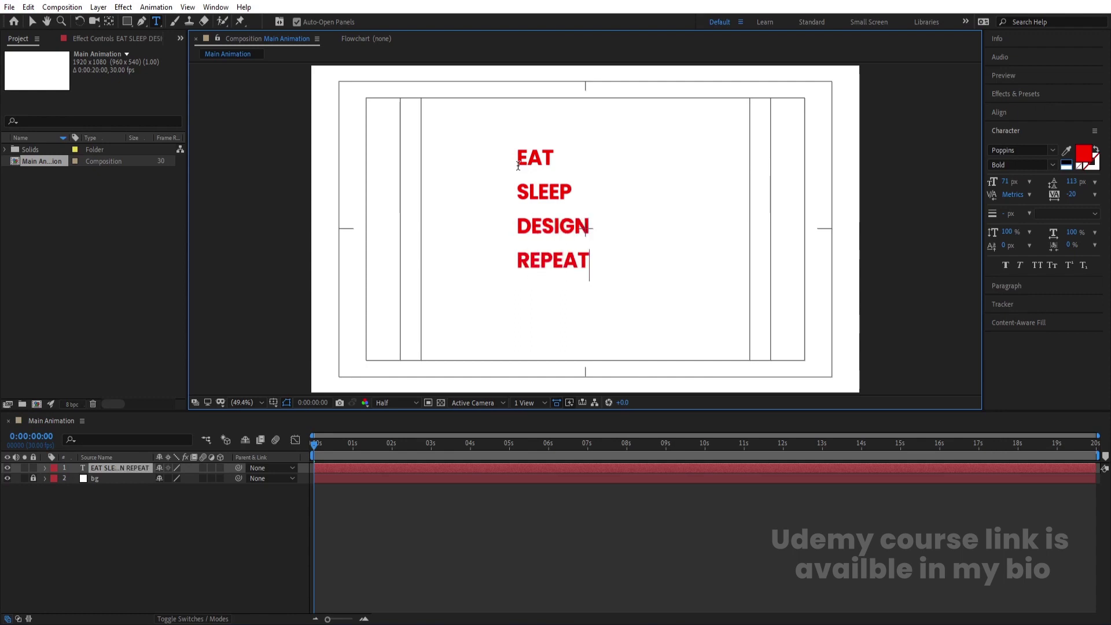
Set the leading of the whole four-line text to 64 px
{"action": "key", "text": "ctrl+a"}
{"action": "left_click_drag", "start_coordinate": [1078, 182], "coordinate": [1049, 181]}
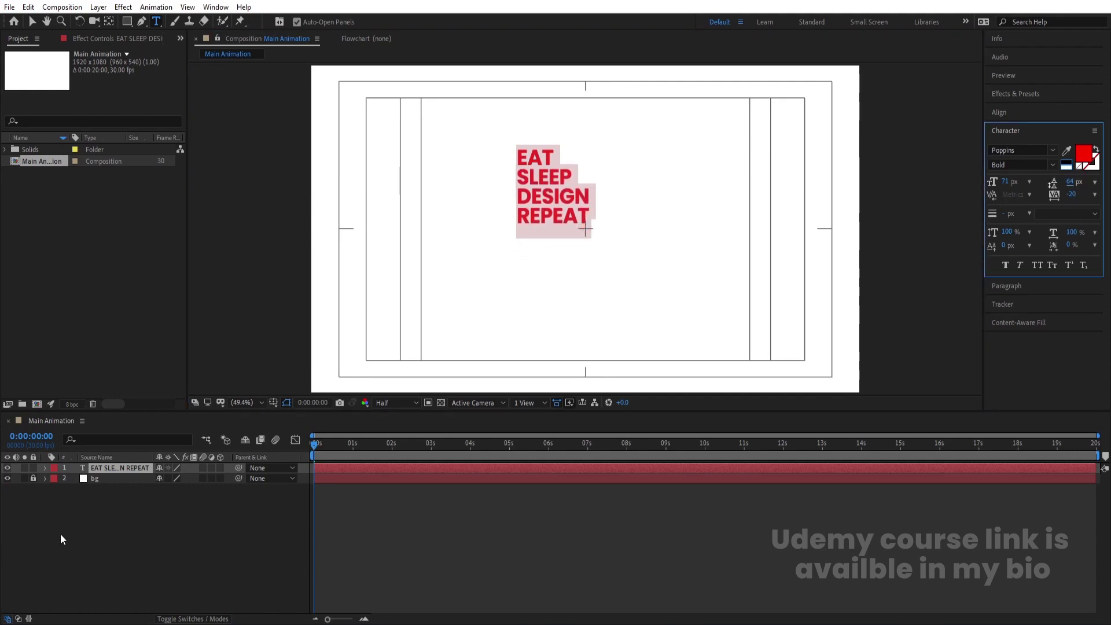
{"action": "left_click", "coordinate": [61, 535]}
Center the text layer's anchor point in its content and align the layer to the composition's center horizontally and vertically
{"action": "left_click", "coordinate": [98, 468]}
{"action": "key", "text": "ctrl+alt+Home"}
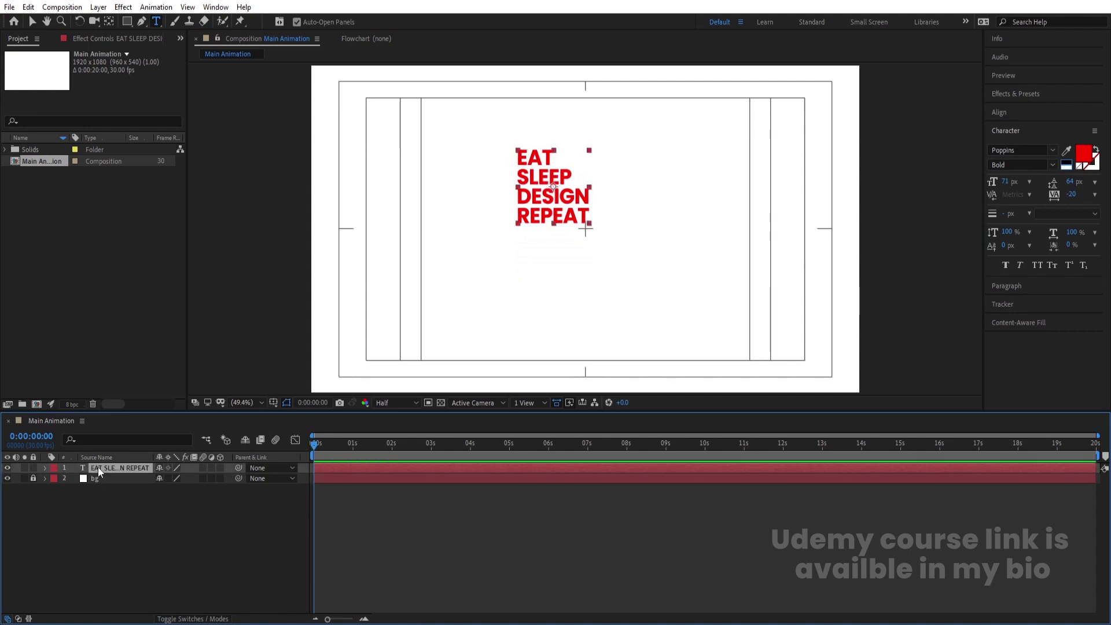
{"action": "left_click", "coordinate": [1018, 116]}
{"action": "left_click", "coordinate": [1017, 141]}
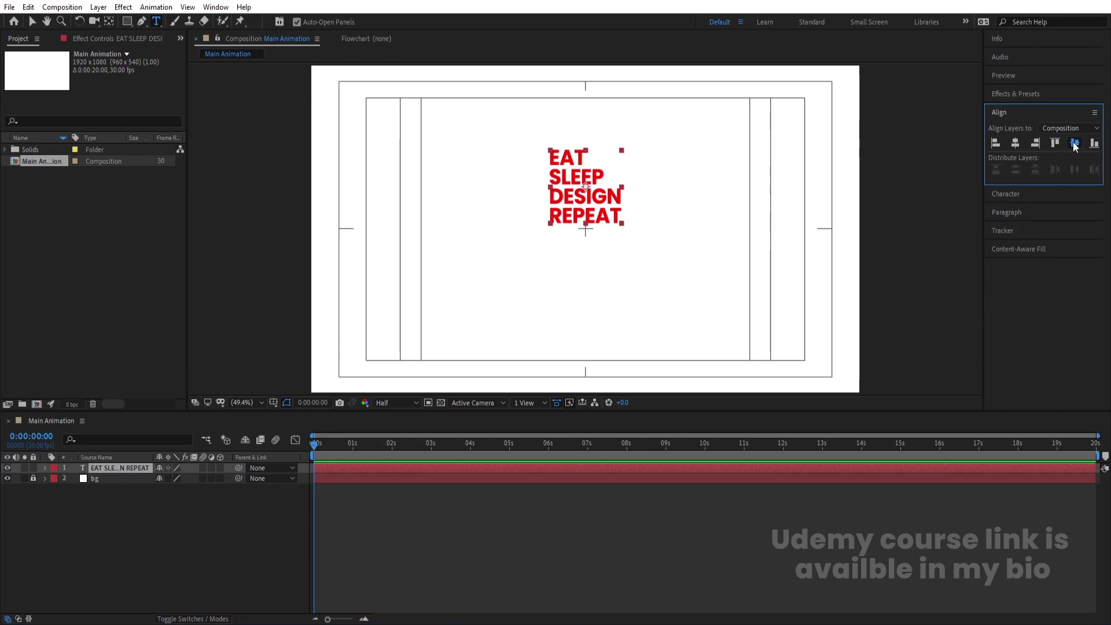
{"action": "left_click", "coordinate": [1075, 143]}
Scale the four-line text layer to 163%
{"action": "key", "text": "s"}
{"action": "left_click_drag", "start_coordinate": [173, 478], "coordinate": [206, 477]}
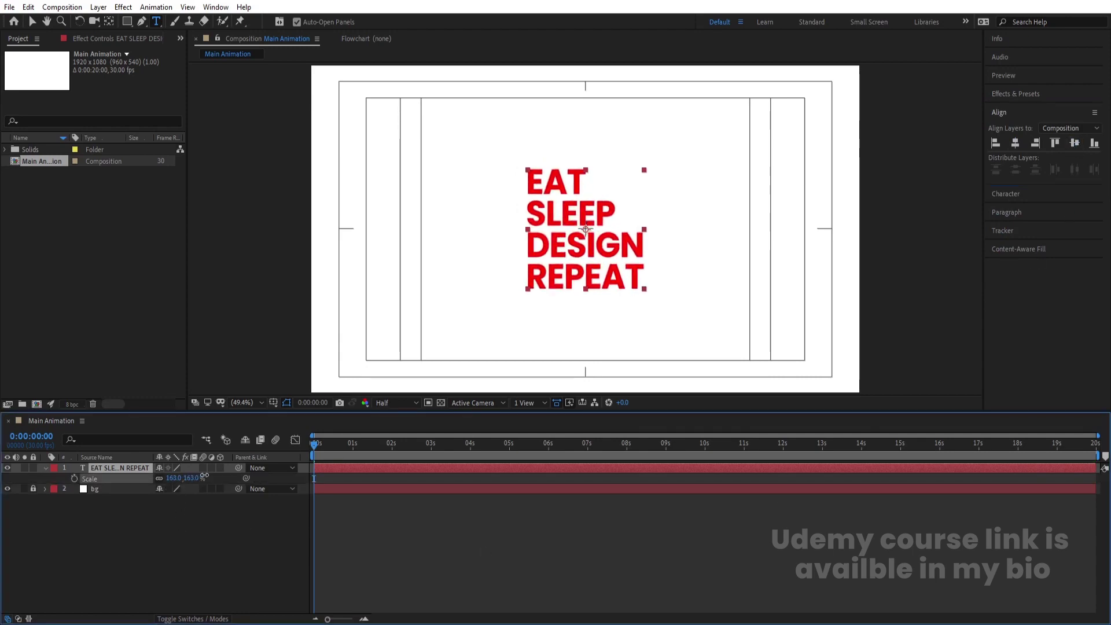
{"action": "left_click", "coordinate": [175, 566]}
Duplicate the four-line text layer and delete everything in the copy except the first letter E
{"action": "left_click", "coordinate": [122, 468]}
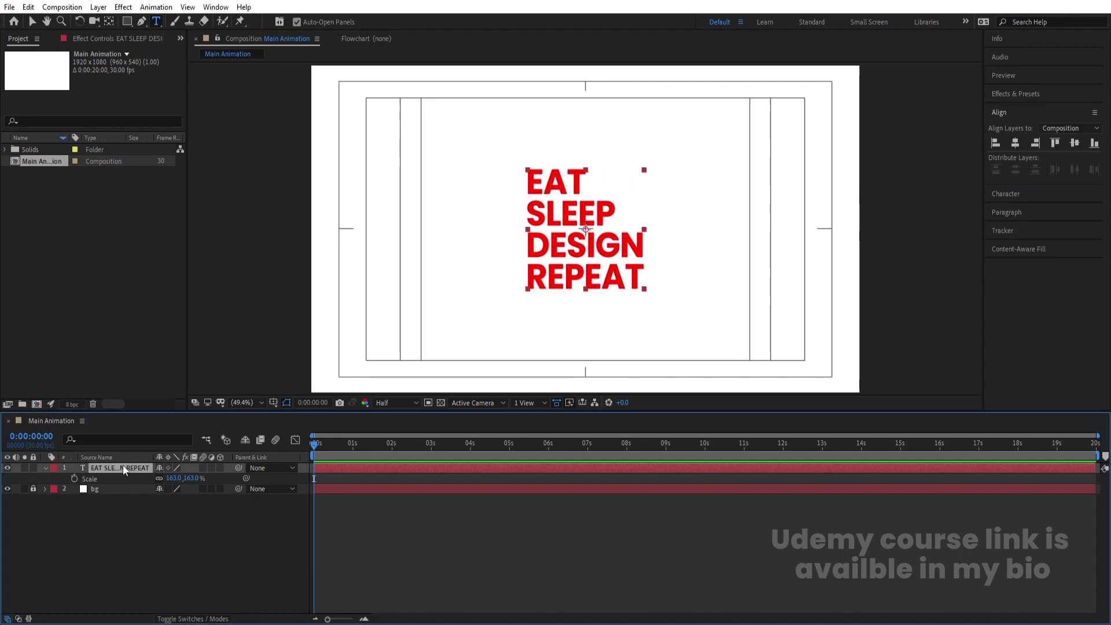
{"action": "key", "text": "ctrl+d"}
{"action": "left_click_drag", "start_coordinate": [546, 180], "coordinate": [652, 270]}
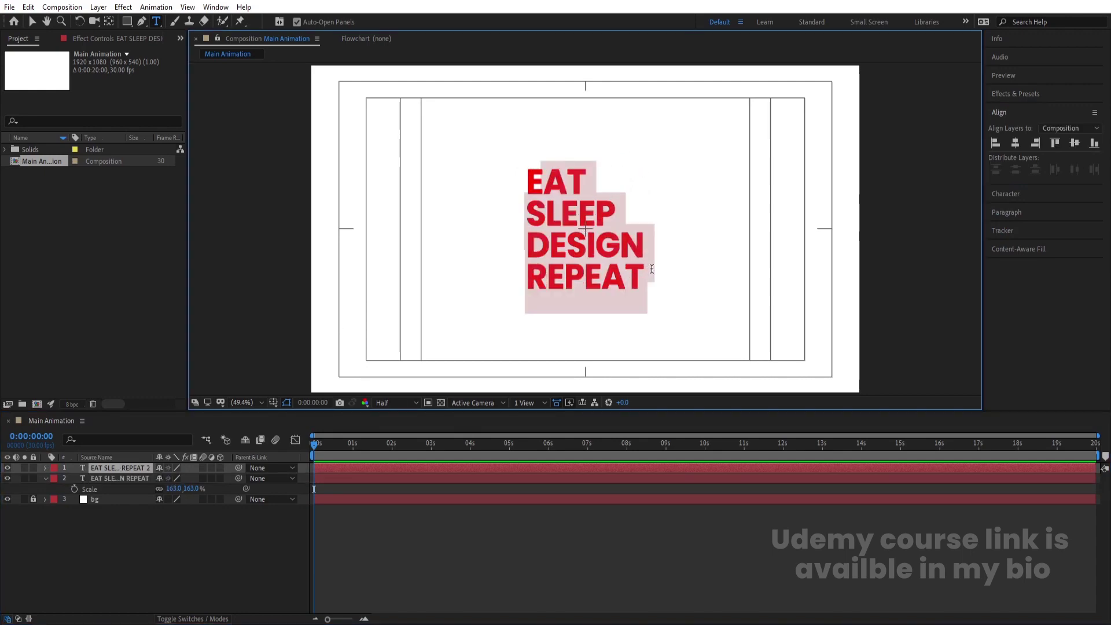
{"action": "key", "text": "BackSpace"}
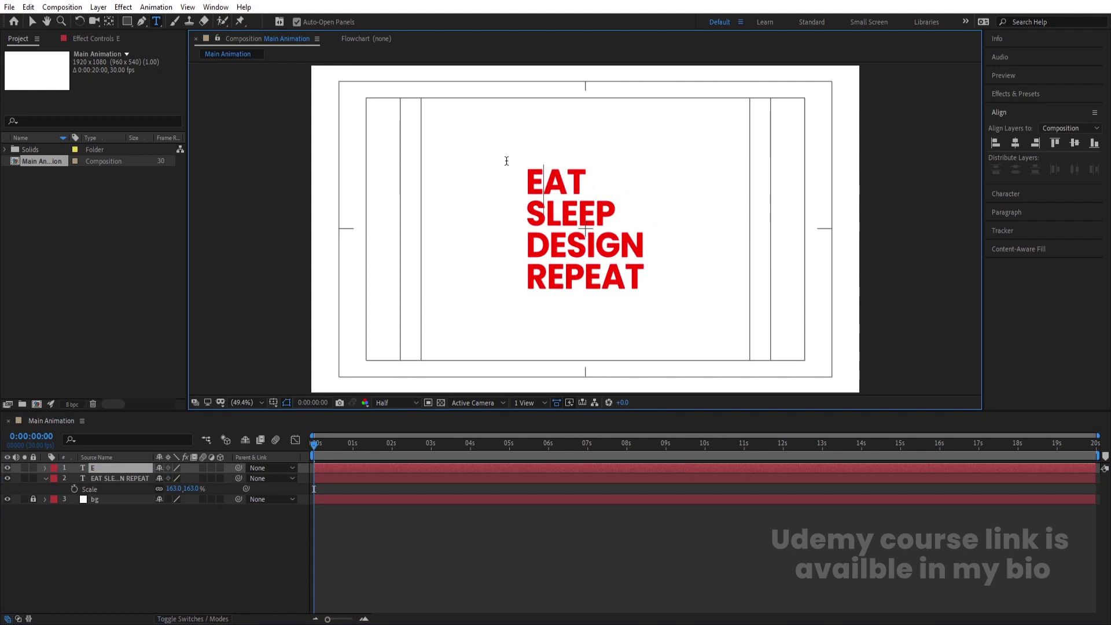
Change the fill color of the single-letter E layer to black
{"action": "left_click", "coordinate": [121, 469]}
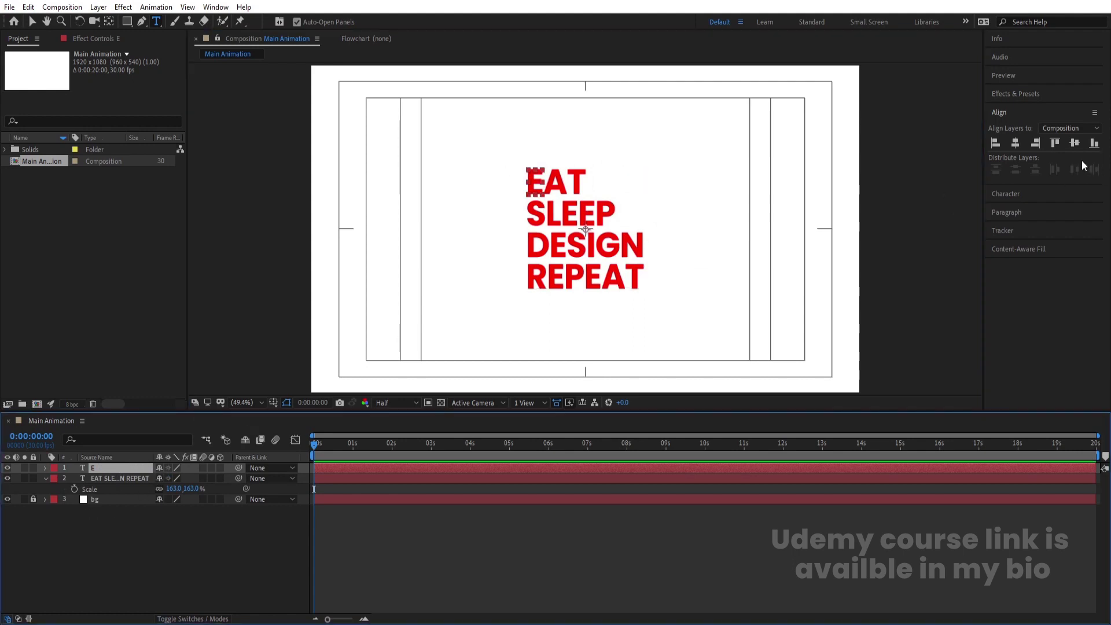
{"action": "left_click", "coordinate": [1022, 198]}
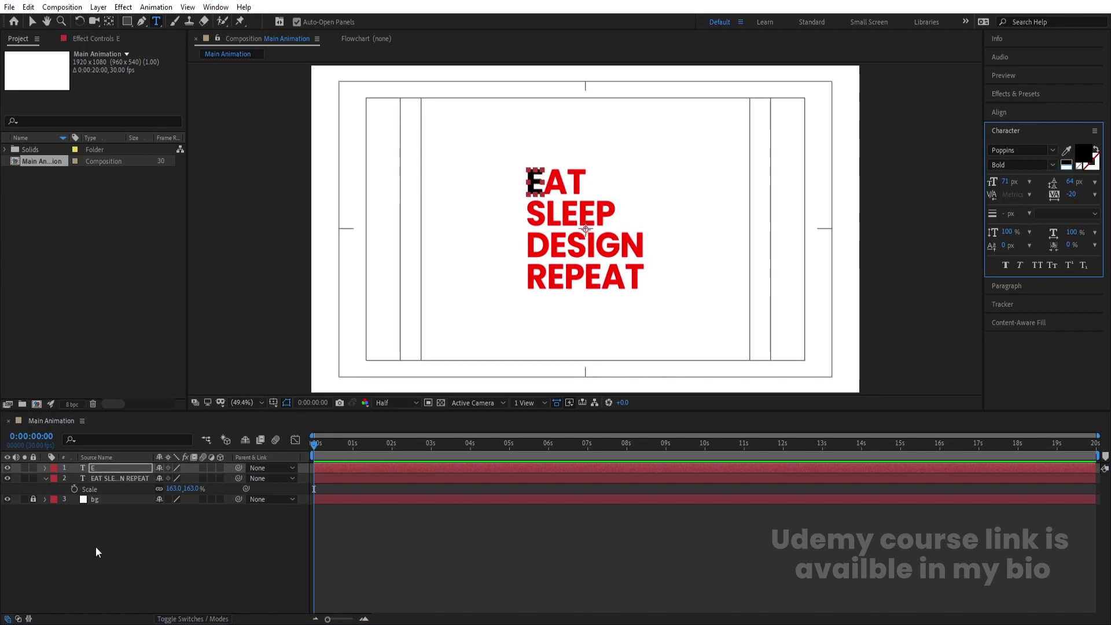
{"action": "left_click", "coordinate": [111, 468]}
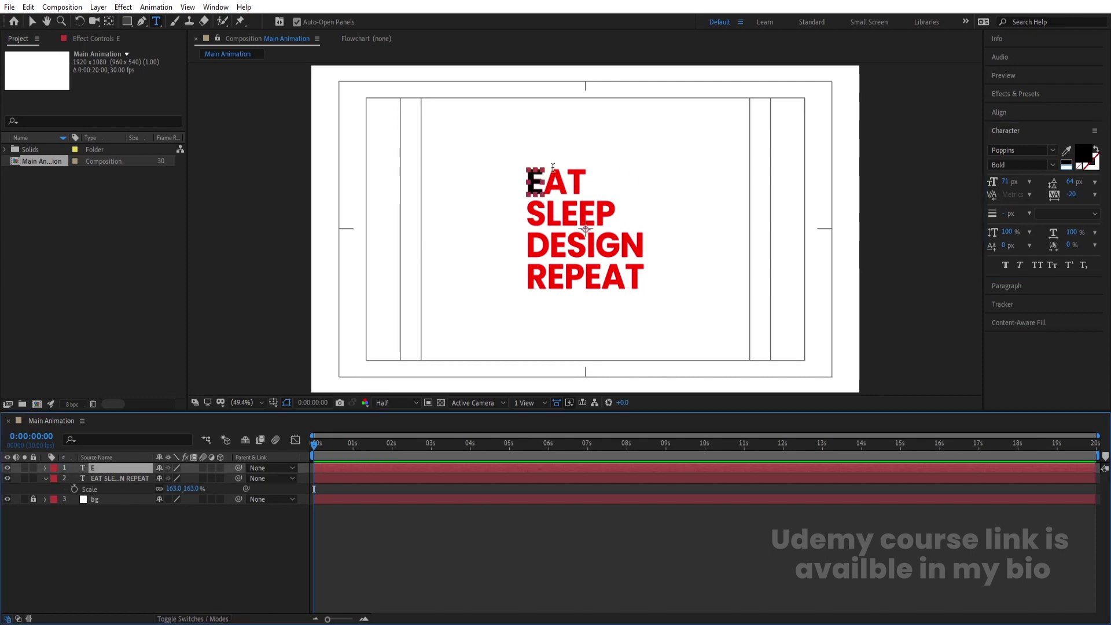
Duplicate the black E layer, move the copy over the red A in EAT, and change its letter to A
{"action": "scroll", "coordinate": [551, 168], "scroll_direction": "up", "scroll_amount": 4}
{"action": "key", "text": "v"}
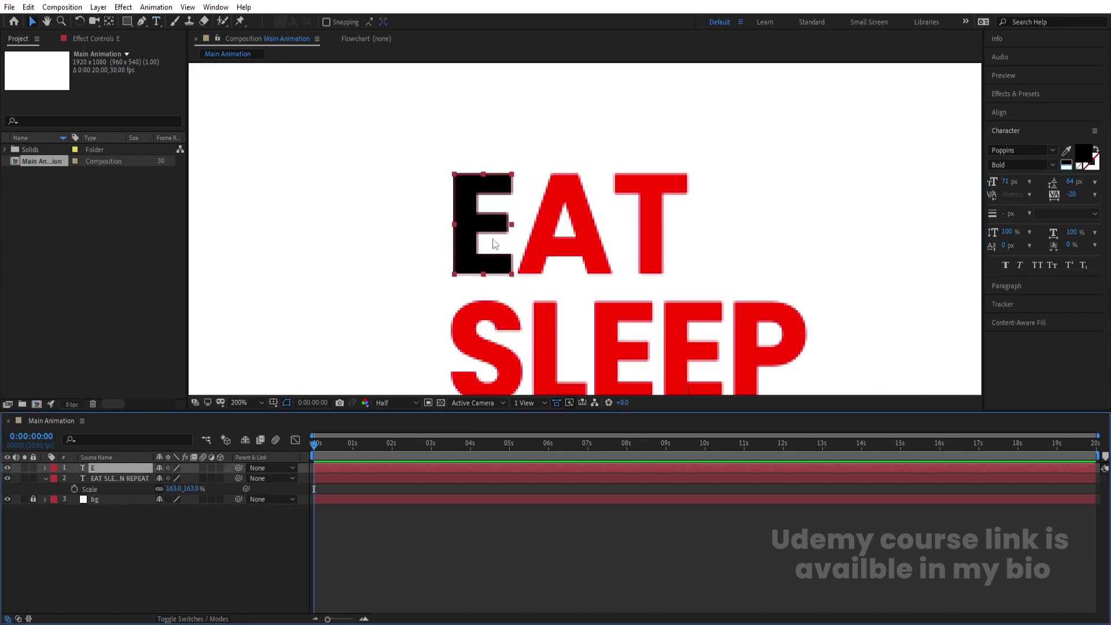
{"action": "key", "text": "ctrl+d"}
{"action": "left_click_drag", "start_coordinate": [472, 234], "coordinate": [551, 234]}
{"action": "key", "text": "ctrl+t"}
{"action": "double_click", "coordinate": [555, 225]}
{"action": "type", "text": "A"}
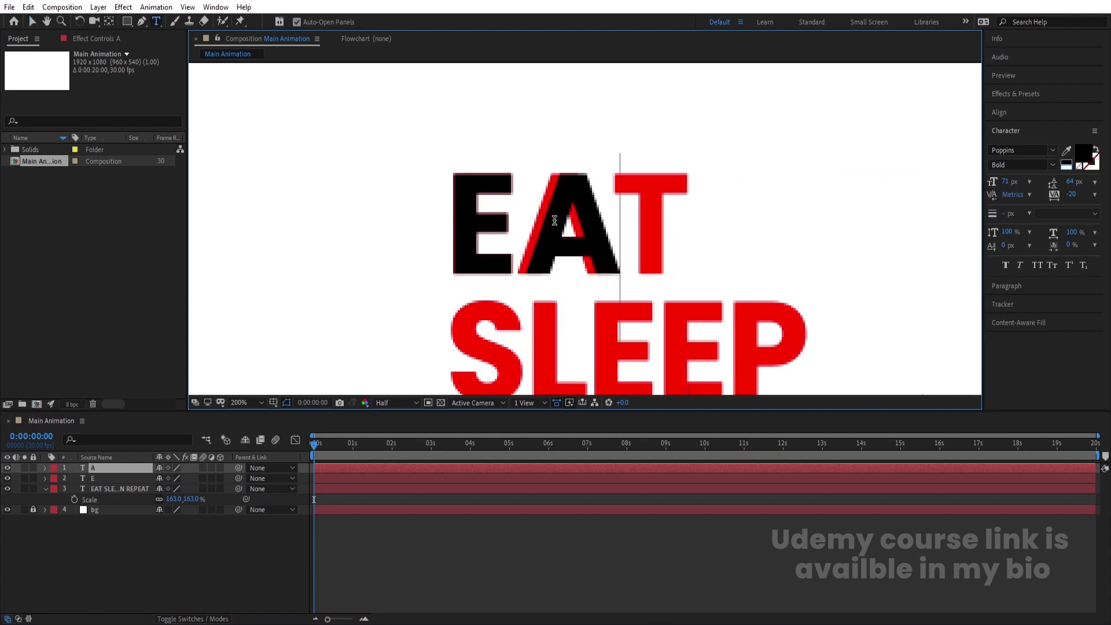
{"action": "left_click", "coordinate": [32, 22]}
Align the black A over the red one, and duplicate it as a black T aligned exactly over the red T in EAT
{"action": "left_click_drag", "start_coordinate": [580, 235], "coordinate": [654, 227]}
{"action": "key", "text": "ctrl+d"}
{"action": "double_click", "coordinate": [655, 228]}
{"action": "type", "text": "T"}
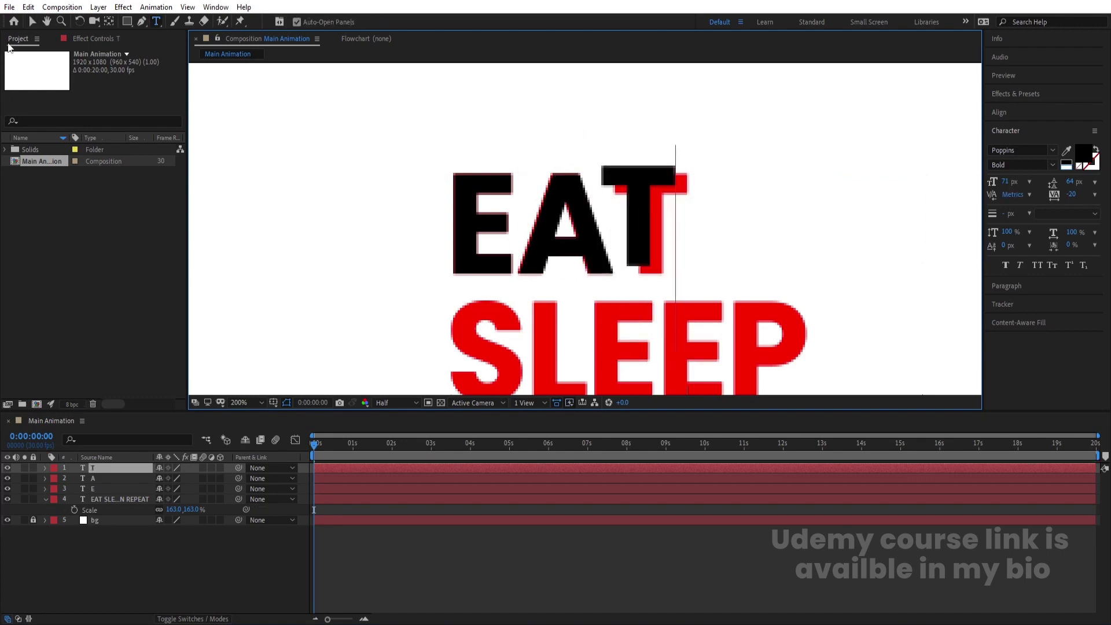
{"action": "left_click", "coordinate": [32, 22]}
{"action": "left_click_drag", "start_coordinate": [639, 245], "coordinate": [651, 240]}
{"action": "key", "text": "Down"}
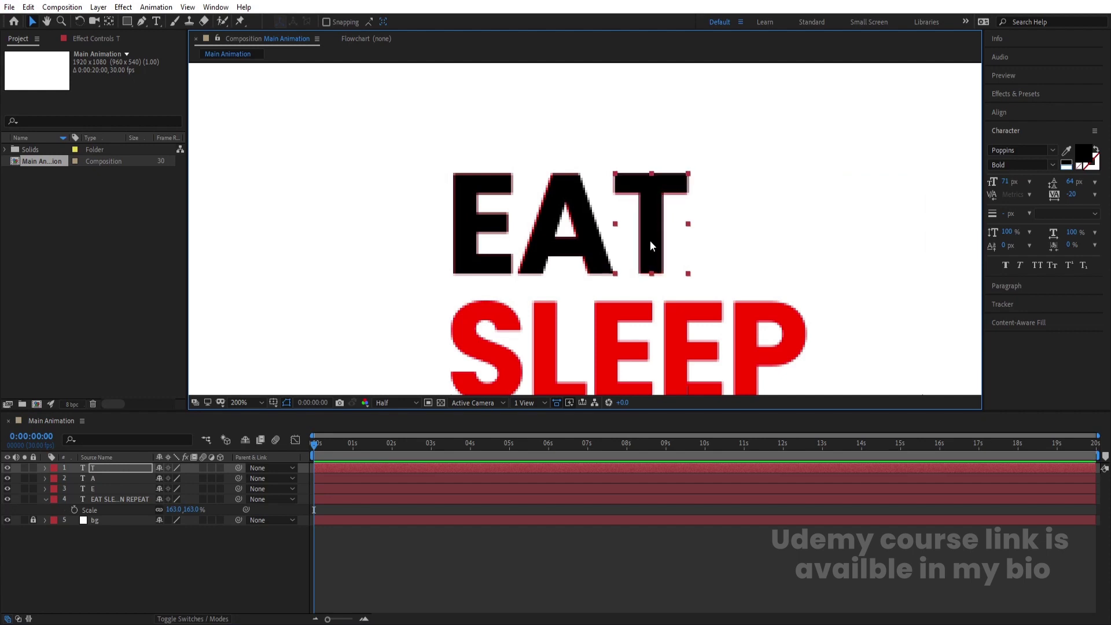
Delete the original red EAT SLEEP DESIGN REPEAT text layer beneath the black letters
{"action": "scroll", "coordinate": [463, 290], "scroll_direction": "down", "scroll_amount": 1}
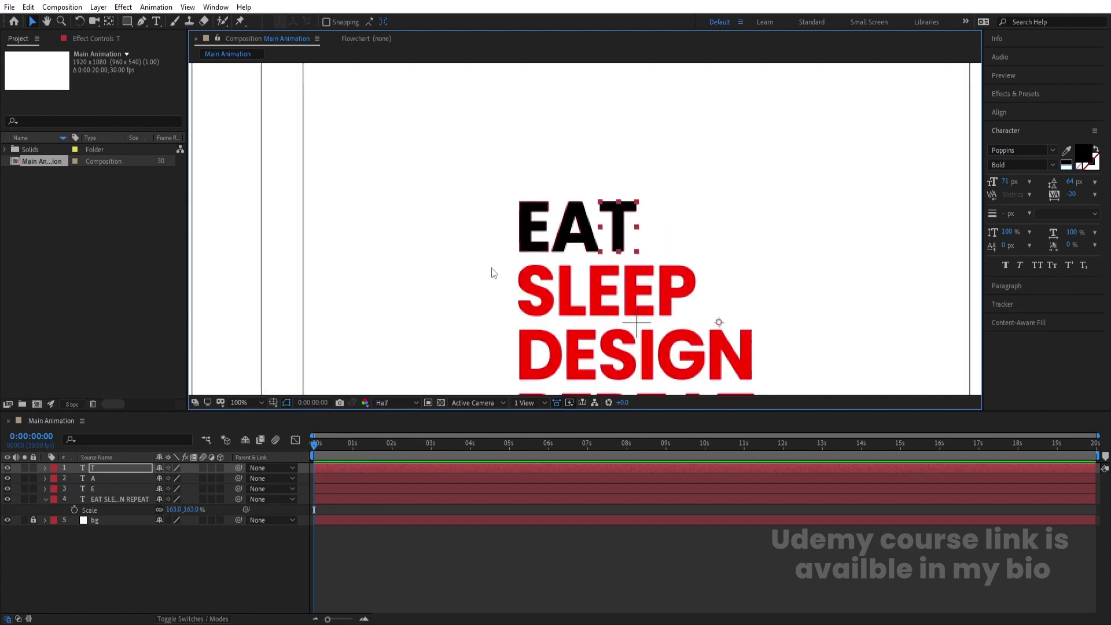
{"action": "scroll", "coordinate": [491, 200], "scroll_direction": "down", "scroll_amount": 1}
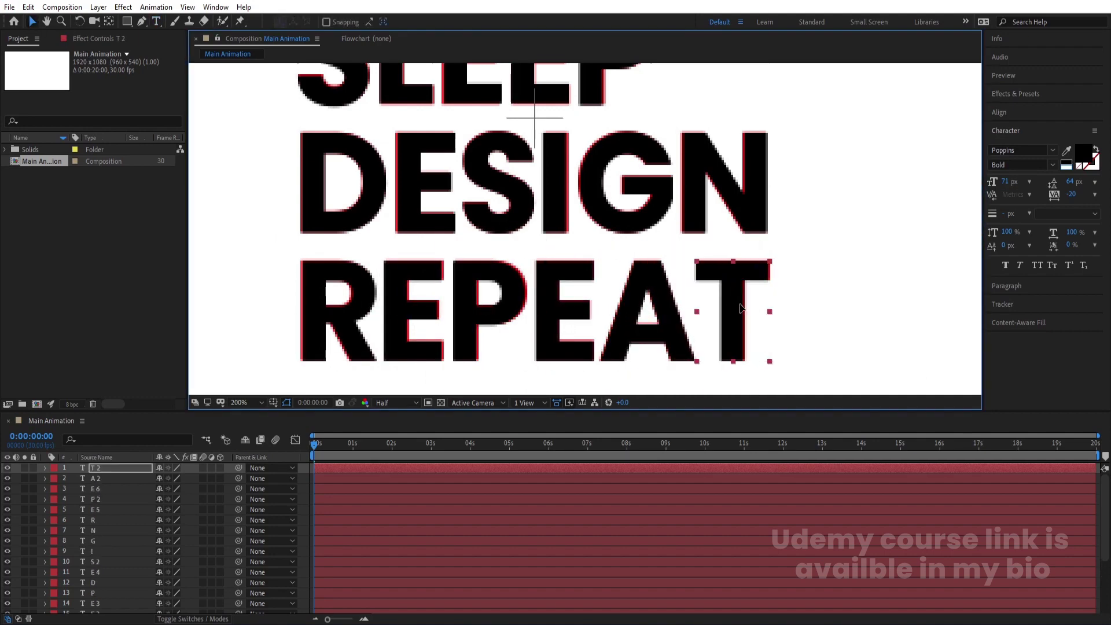
{"action": "left_click", "coordinate": [240, 403]}
{"action": "left_click", "coordinate": [246, 184]}
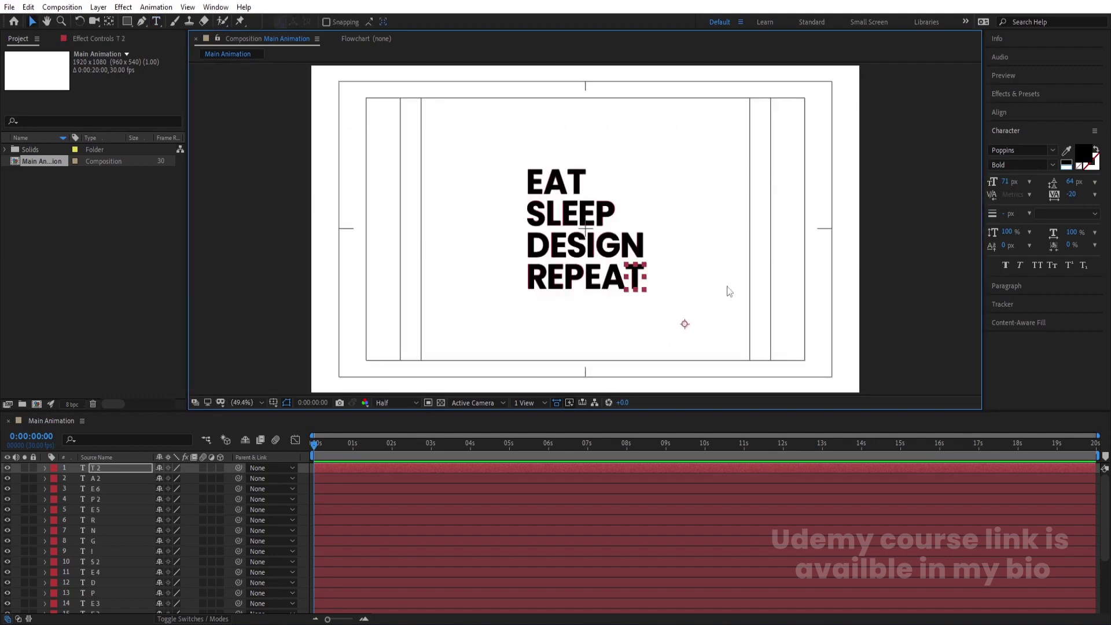
{"action": "scroll", "coordinate": [138, 521], "scroll_direction": "down", "scroll_amount": 3}
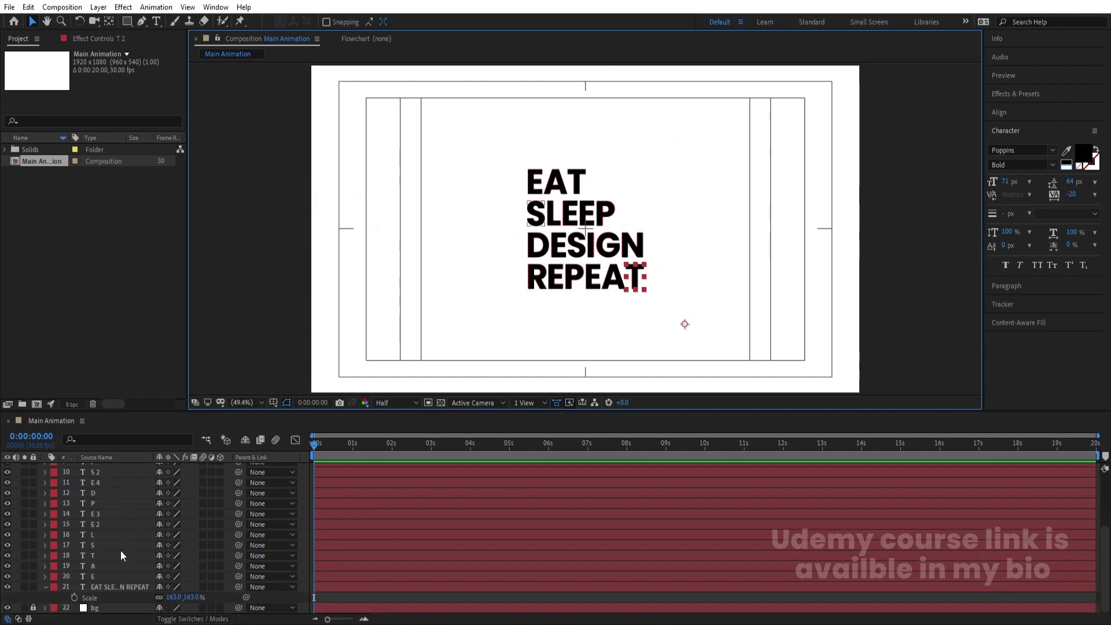
{"action": "left_click", "coordinate": [93, 577]}
{"action": "left_click", "coordinate": [92, 547]}
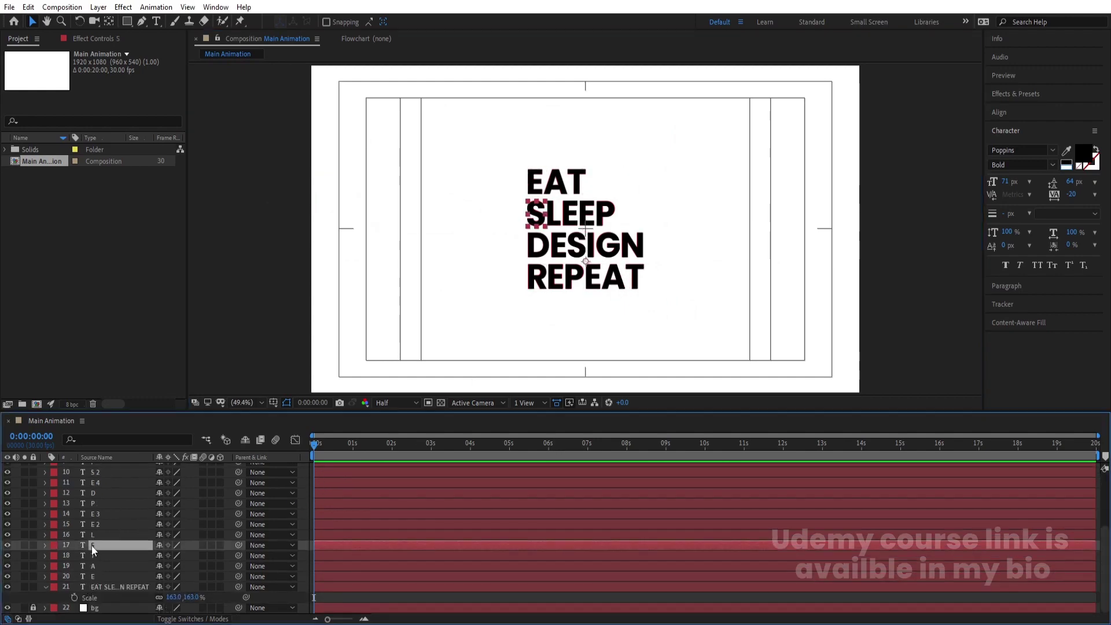
{"action": "left_click", "coordinate": [106, 588]}
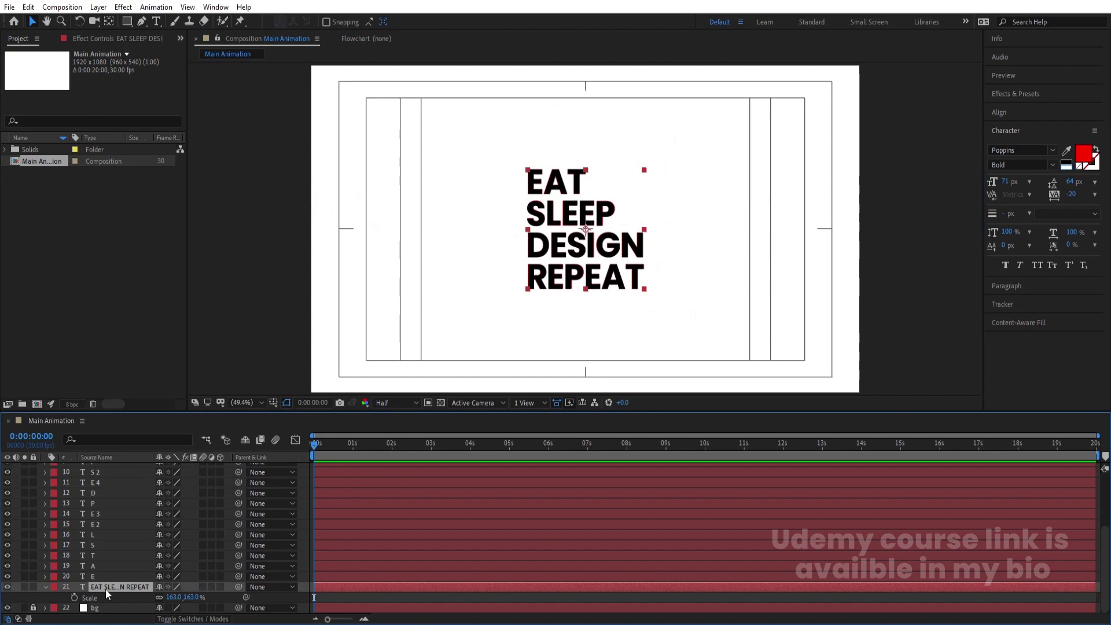
{"action": "key", "text": "Delete"}
Select all the letter layers and center each anchor point on its own letter
{"action": "left_click", "coordinate": [91, 598]}
{"action": "scroll", "coordinate": [93, 491], "scroll_direction": "up", "scroll_amount": 3}
{"action": "key", "text": "ctrl+a"}
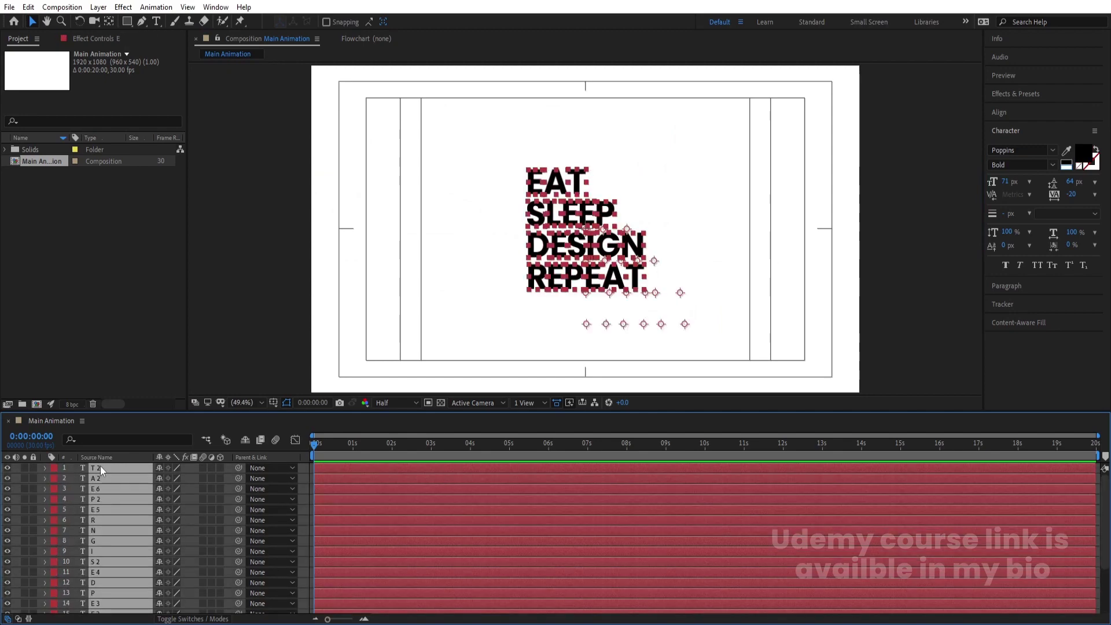
{"action": "key", "text": "ctrl+alt+Home"}
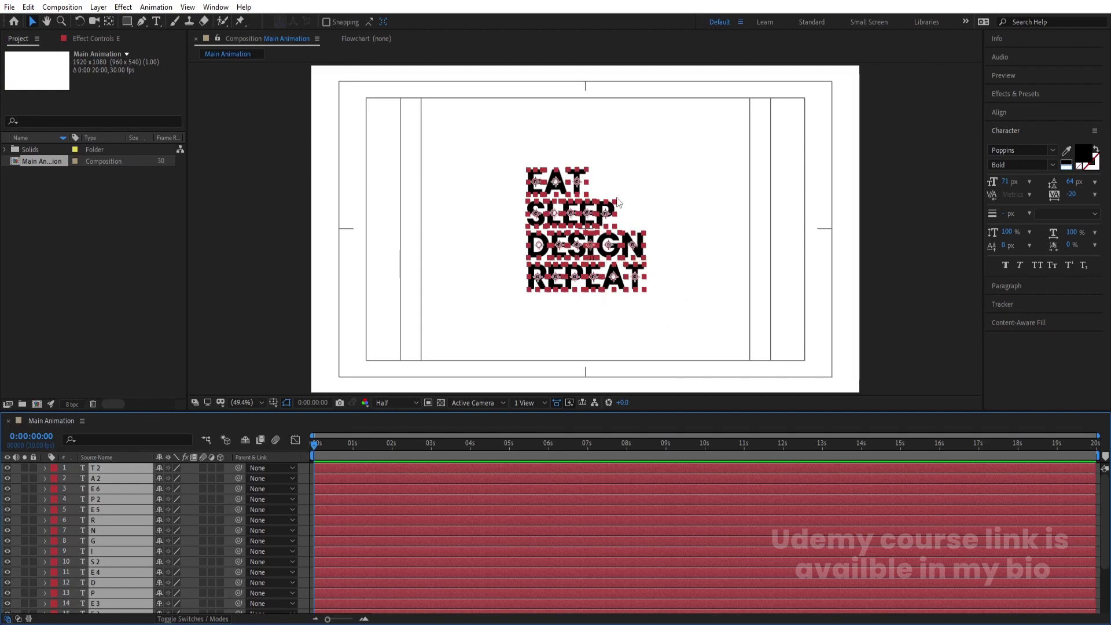
Move the anchor points of all selected letters to their top center with Animation Composer's Anchor Point Mover
{"action": "scroll", "coordinate": [571, 194], "scroll_direction": "up", "scroll_amount": 3}
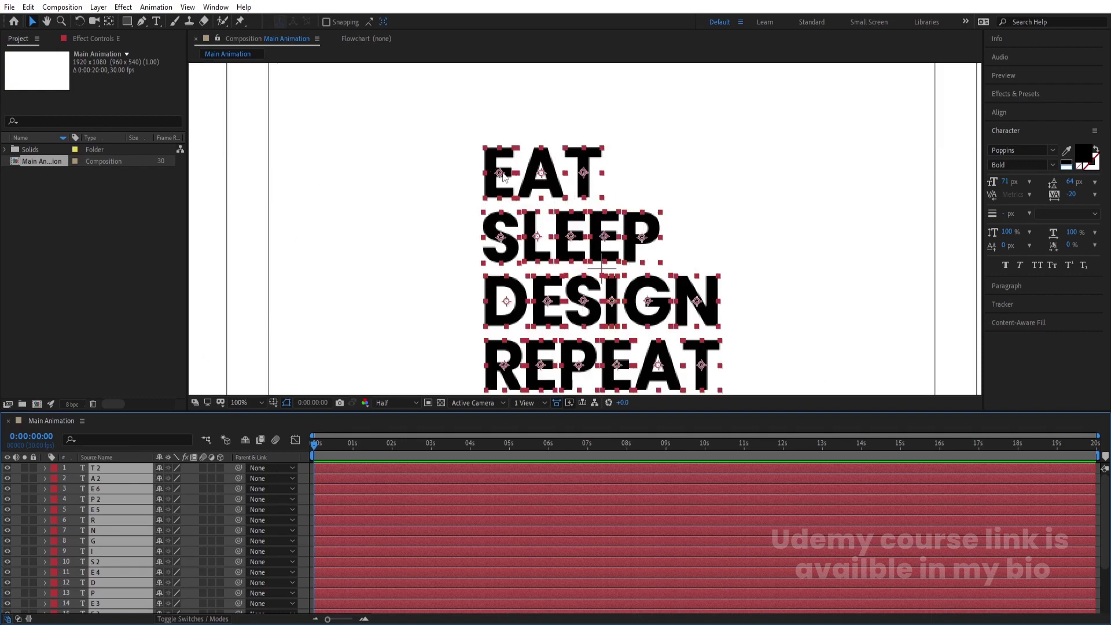
{"action": "left_click", "coordinate": [211, 9]}
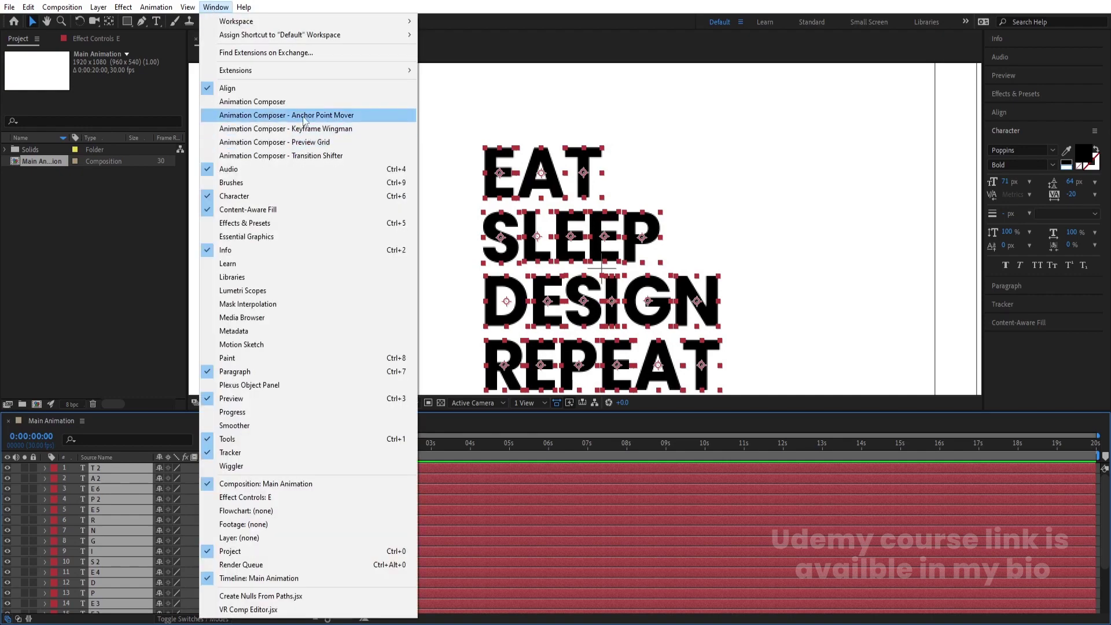
{"action": "left_click", "coordinate": [322, 116]}
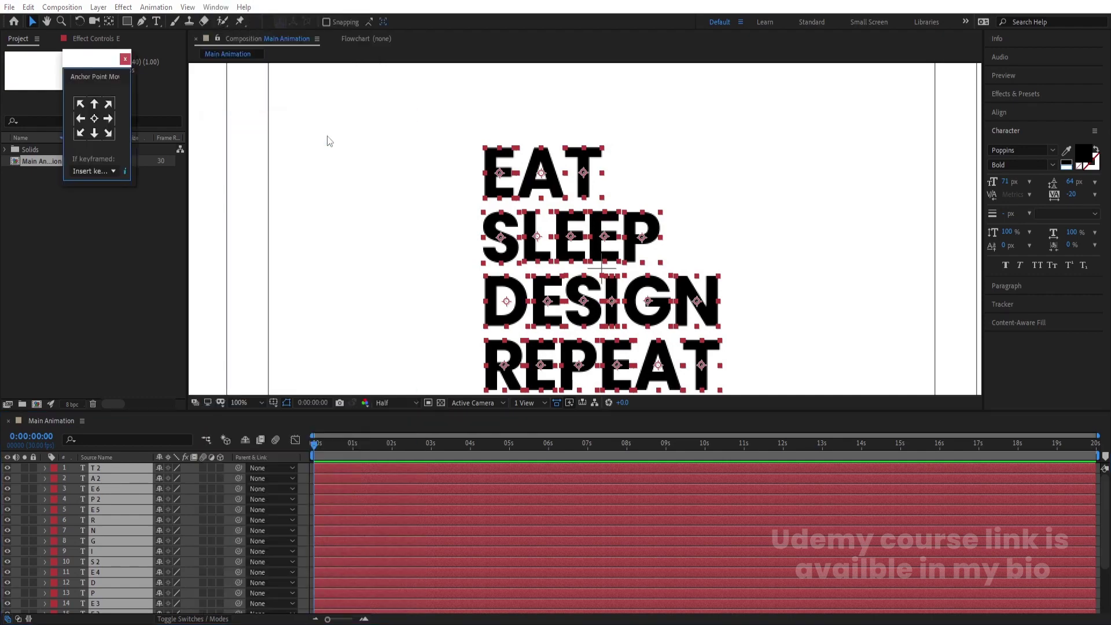
{"action": "left_click", "coordinate": [96, 104]}
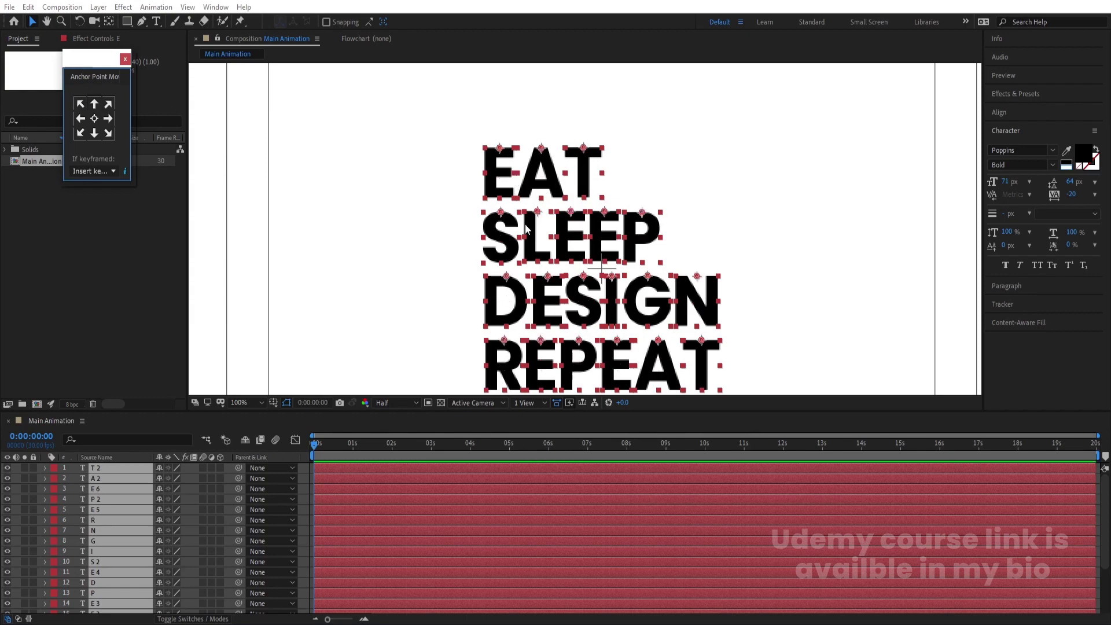
Turn all the selected letter layers into 3D layers and deselect them
{"action": "left_click", "coordinate": [220, 468]}
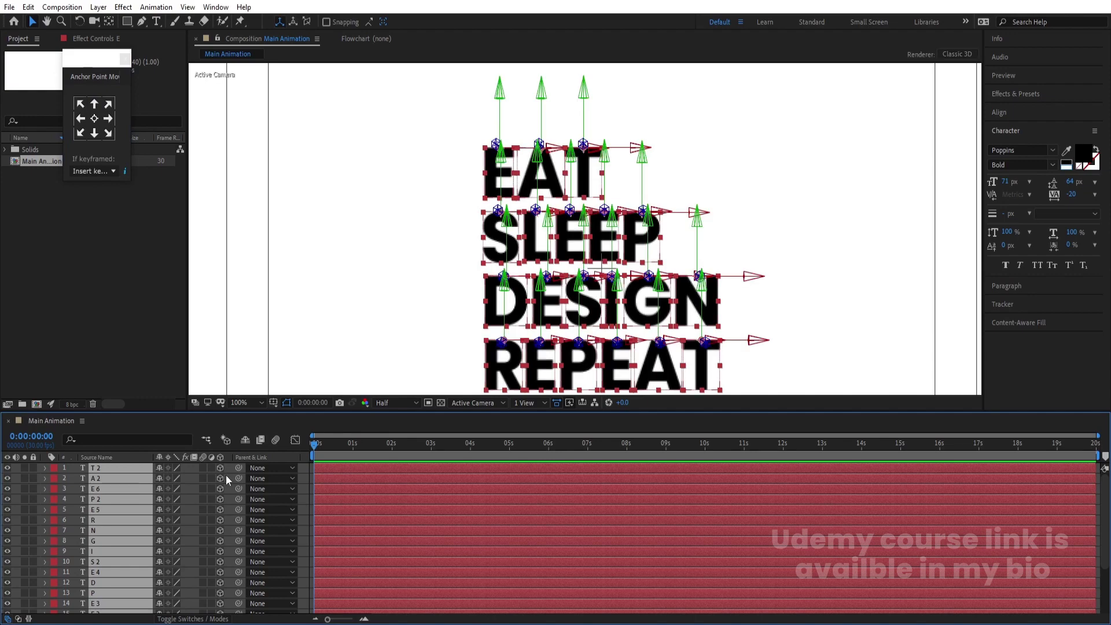
{"action": "left_click", "coordinate": [400, 345]}
{"action": "key", "text": "comma"}
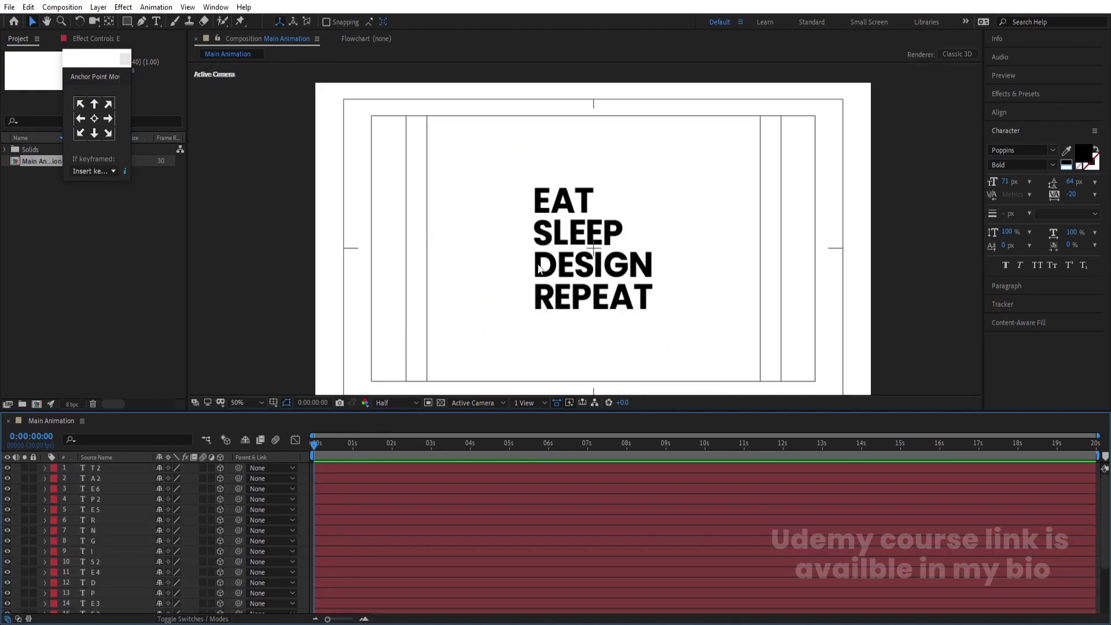
{"action": "key", "text": "period"}
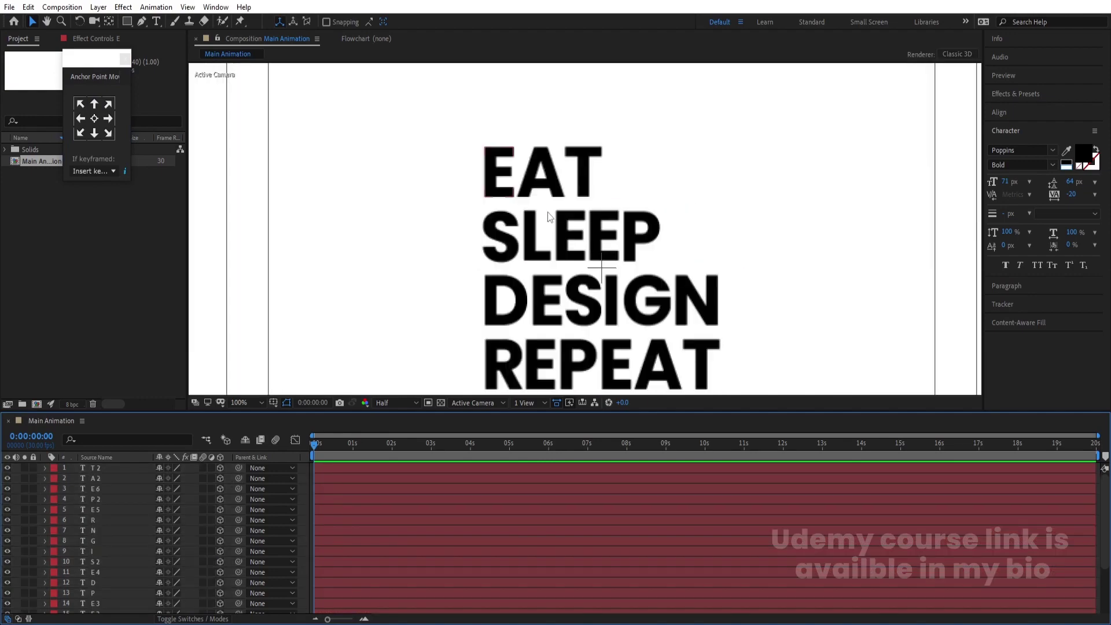
Solo the E layer of the word EAT
{"action": "left_click", "coordinate": [499, 184]}
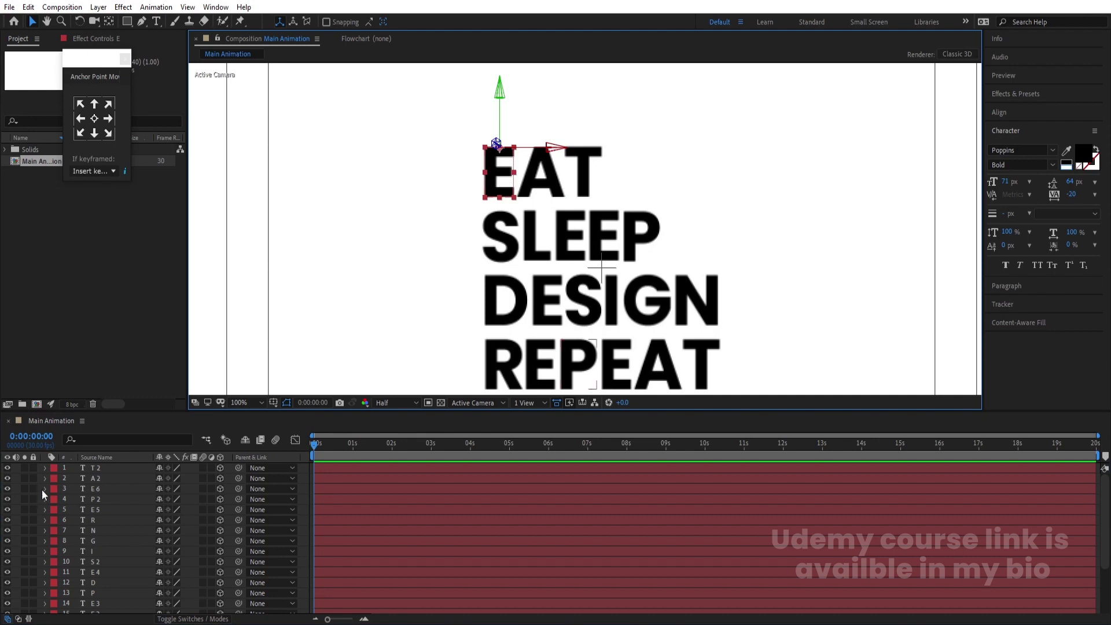
{"action": "scroll", "coordinate": [94, 529], "scroll_direction": "down", "scroll_amount": 3}
{"action": "left_click", "coordinate": [24, 597]}
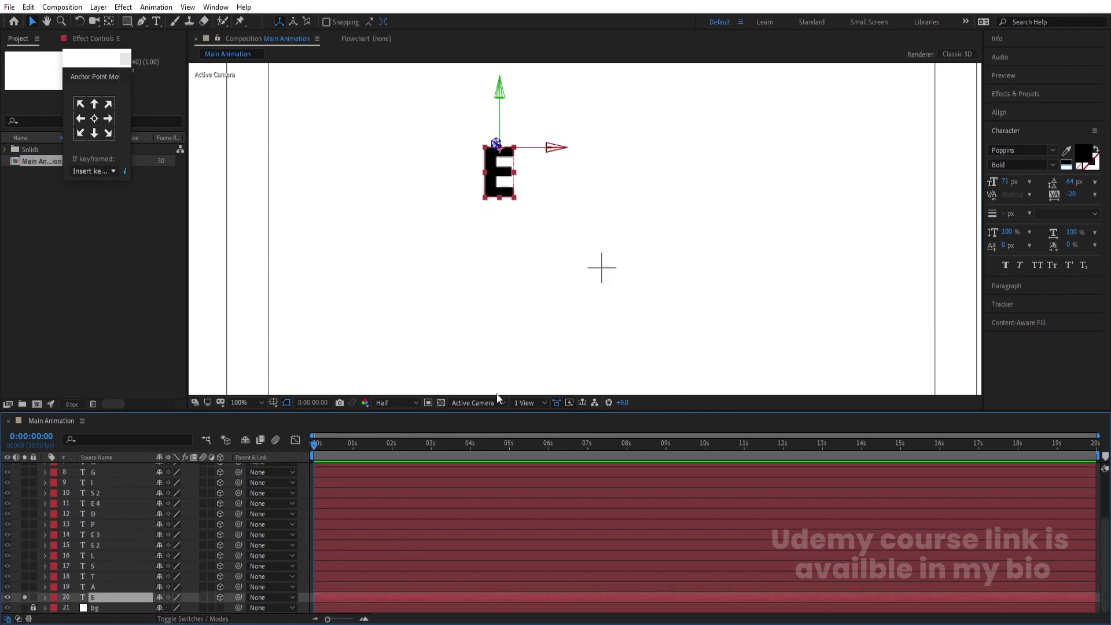
Split the composition viewer into two side-by-side views, one set to Active Camera and the other to Left
{"action": "left_click", "coordinate": [534, 403]}
{"action": "left_click", "coordinate": [532, 429]}
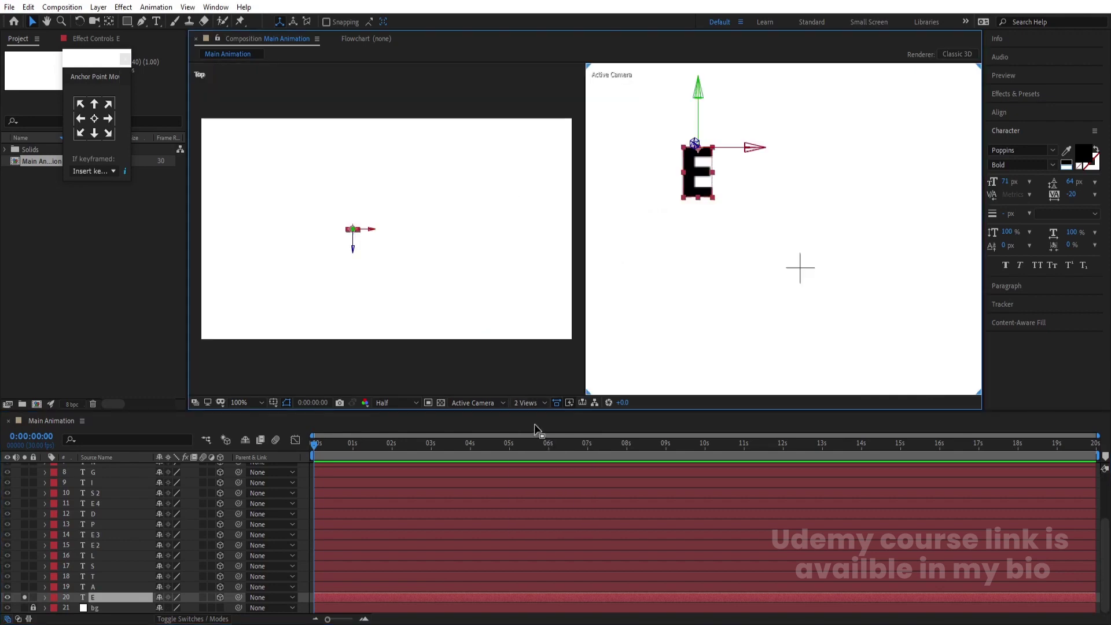
{"action": "left_click", "coordinate": [436, 288]}
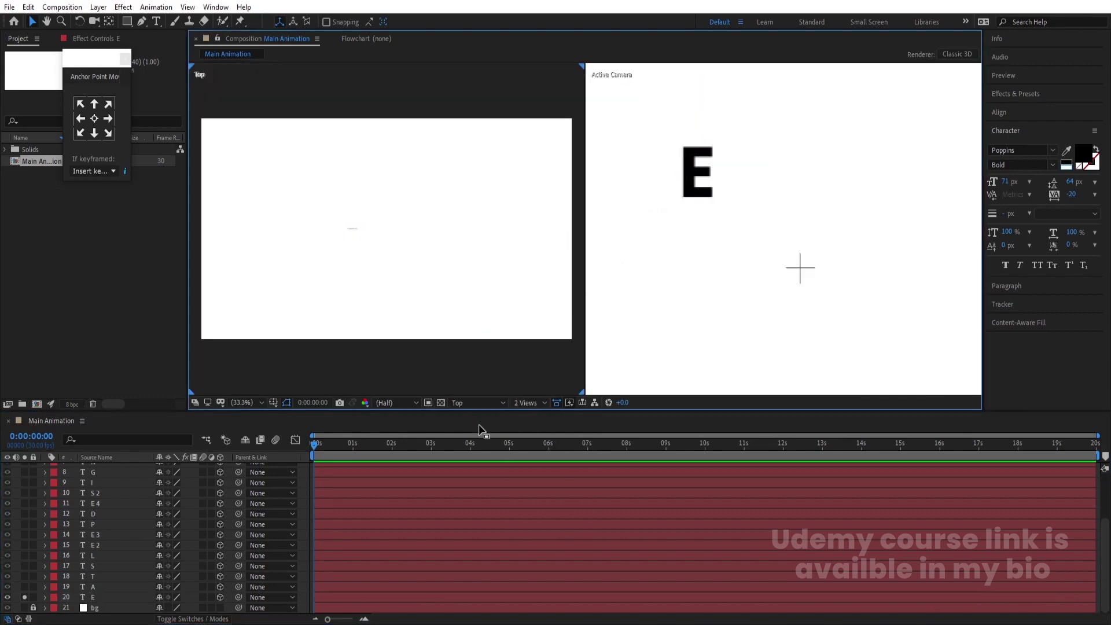
{"action": "left_click", "coordinate": [484, 403]}
{"action": "left_click", "coordinate": [470, 413]}
{"action": "left_click", "coordinate": [613, 318]}
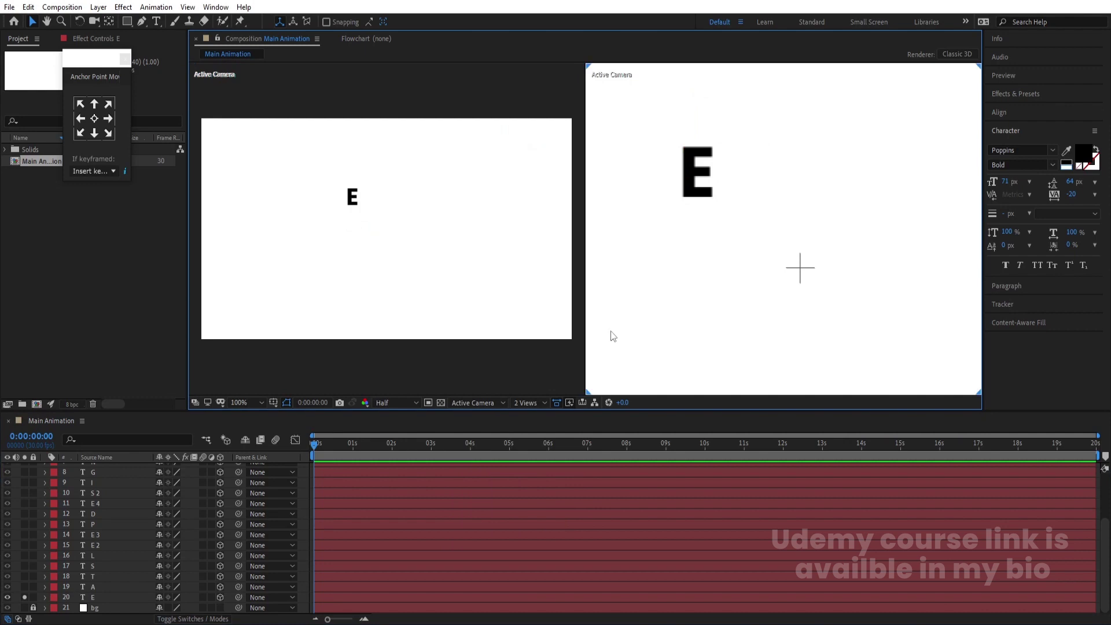
{"action": "left_click", "coordinate": [494, 402]}
{"action": "left_click", "coordinate": [472, 443]}
Reveal the soloed E layer's rotation properties and set an X Rotation keyframe of -90° at 0:00:00:00
{"action": "left_click", "coordinate": [797, 171]}
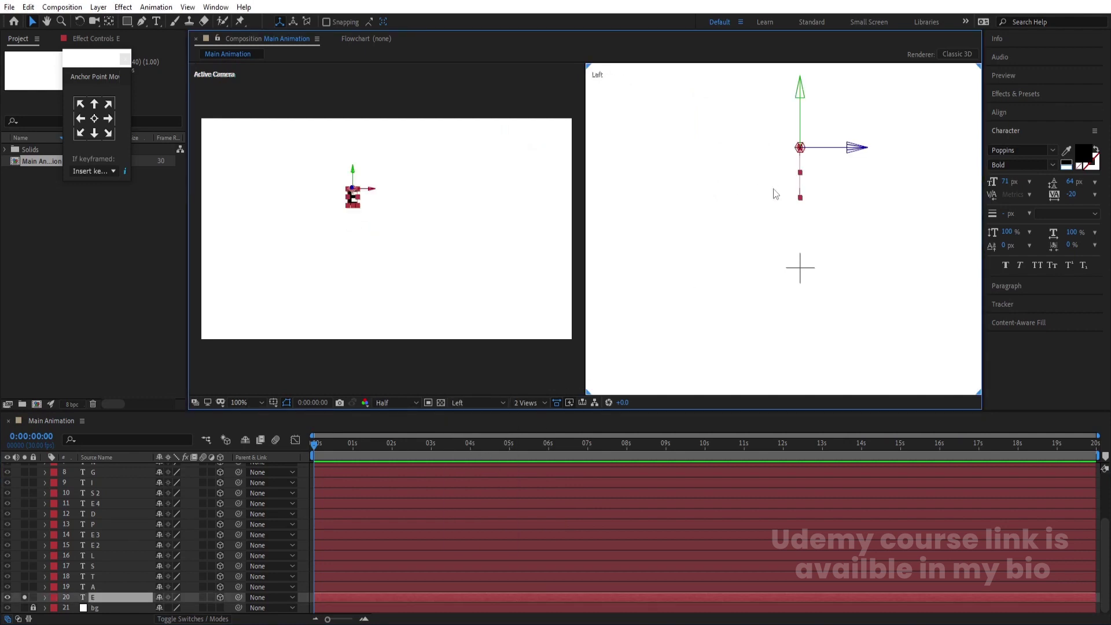
{"action": "key", "text": "r"}
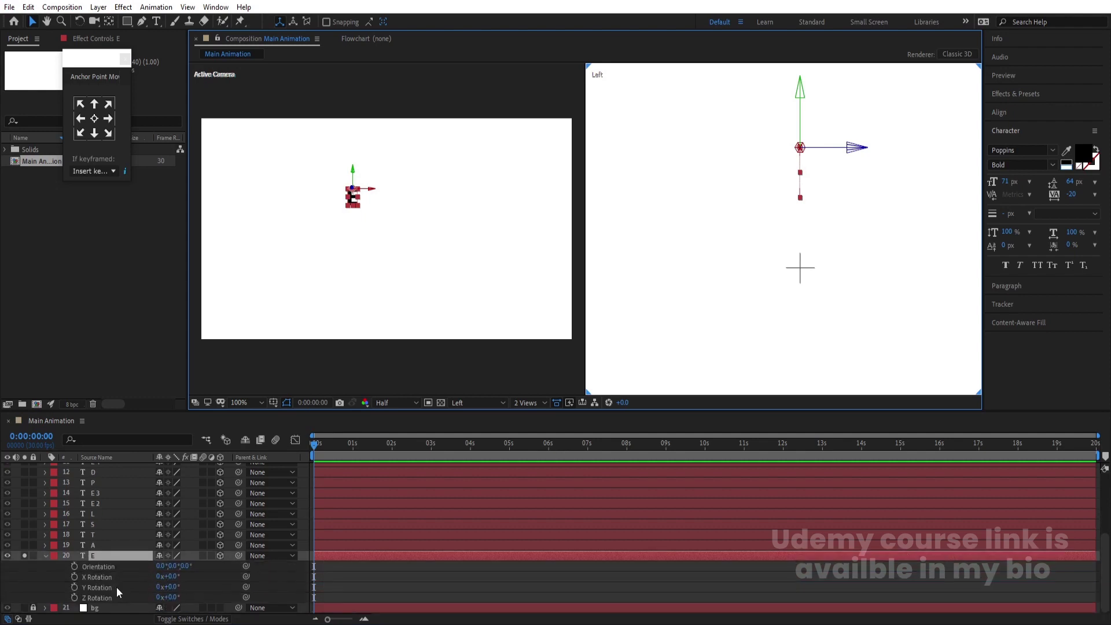
{"action": "key", "text": "equal"}
{"action": "key", "text": "equal"}
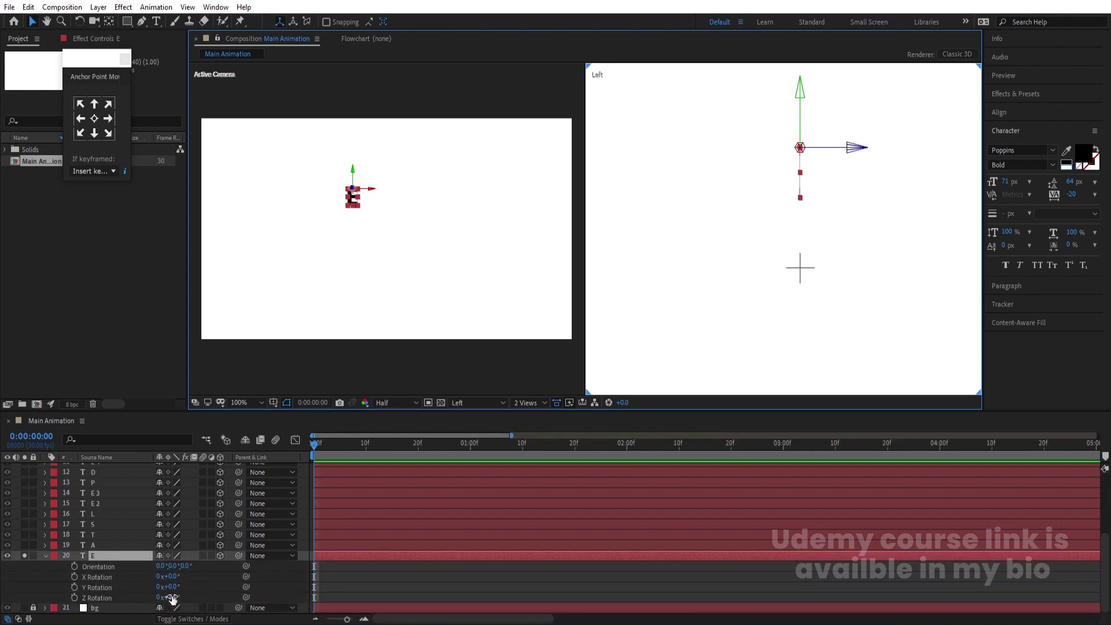
{"action": "left_click_drag", "start_coordinate": [184, 577], "coordinate": [179, 580]}
{"action": "left_click", "coordinate": [178, 578]}
{"action": "type", "text": "-90"}
{"action": "key", "text": "Return"}
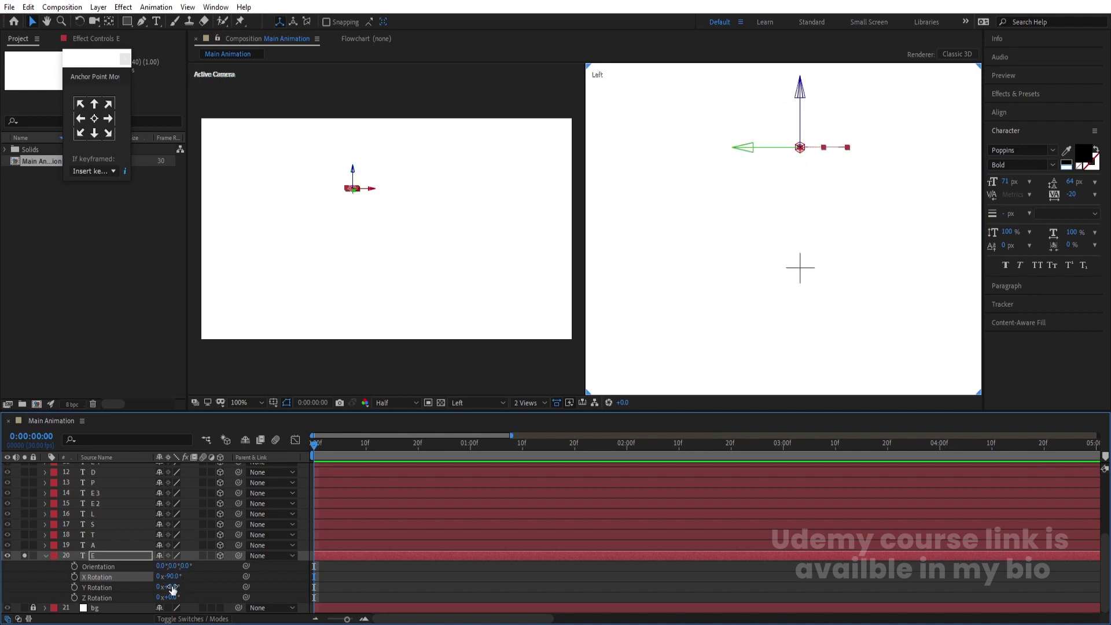
{"action": "left_click", "coordinate": [73, 577]}
Add an X Rotation keyframe of 60° at 0:00:00:20 on the E layer and preview the swing
{"action": "left_click", "coordinate": [418, 444]}
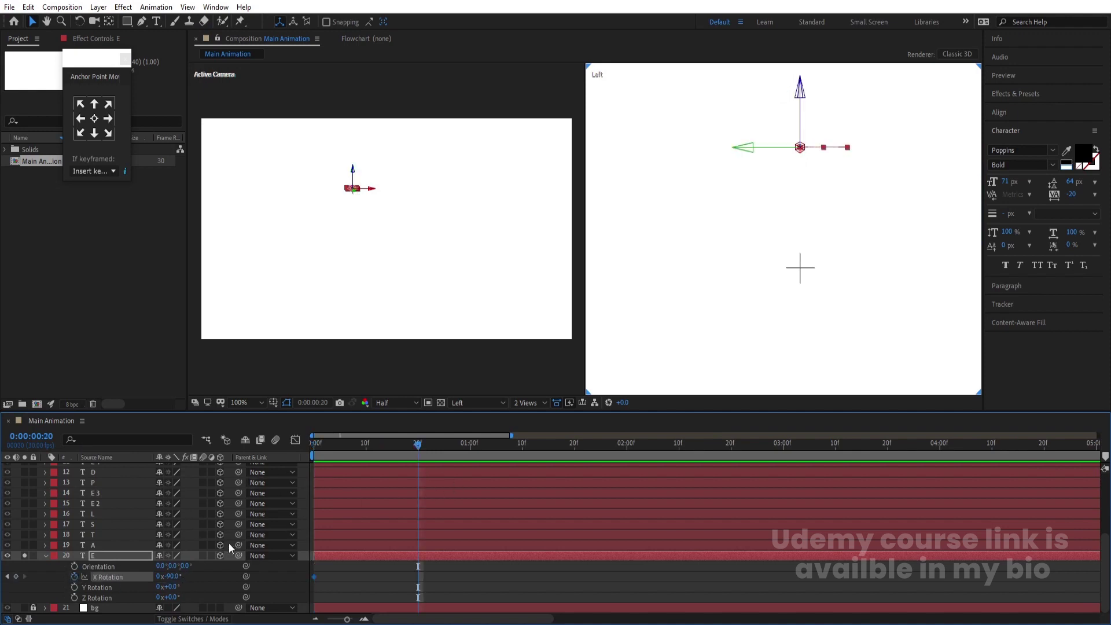
{"action": "left_click", "coordinate": [170, 577]}
{"action": "type", "text": "60"}
{"action": "key", "text": "Return"}
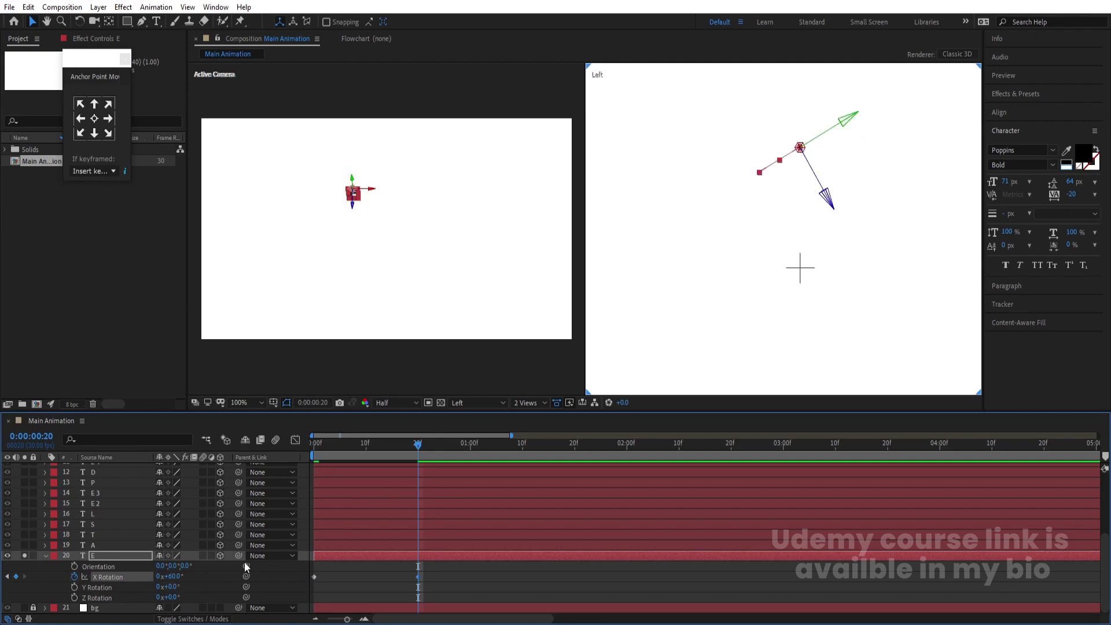
{"action": "left_click", "coordinate": [334, 456]}
{"action": "key", "text": "space"}
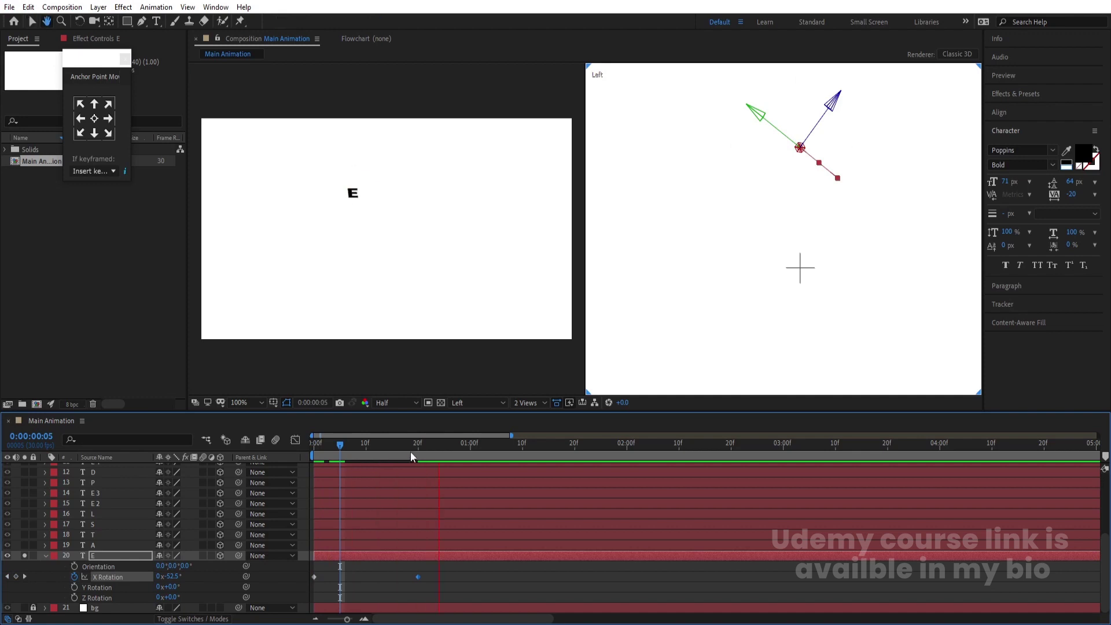
{"action": "key", "text": "space"}
Add X Rotation keyframes of -30° at 0:00:01:00 and 10° at 0:00:01:10 on the E layer
{"action": "left_click_drag", "start_coordinate": [448, 454], "coordinate": [467, 451]}
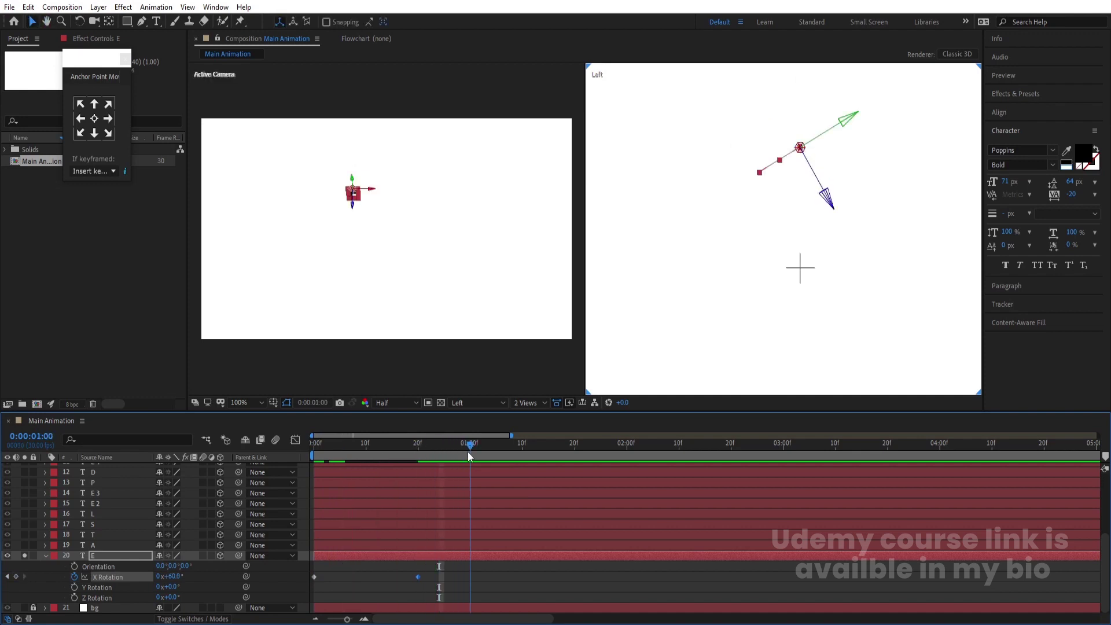
{"action": "left_click", "coordinate": [177, 577]}
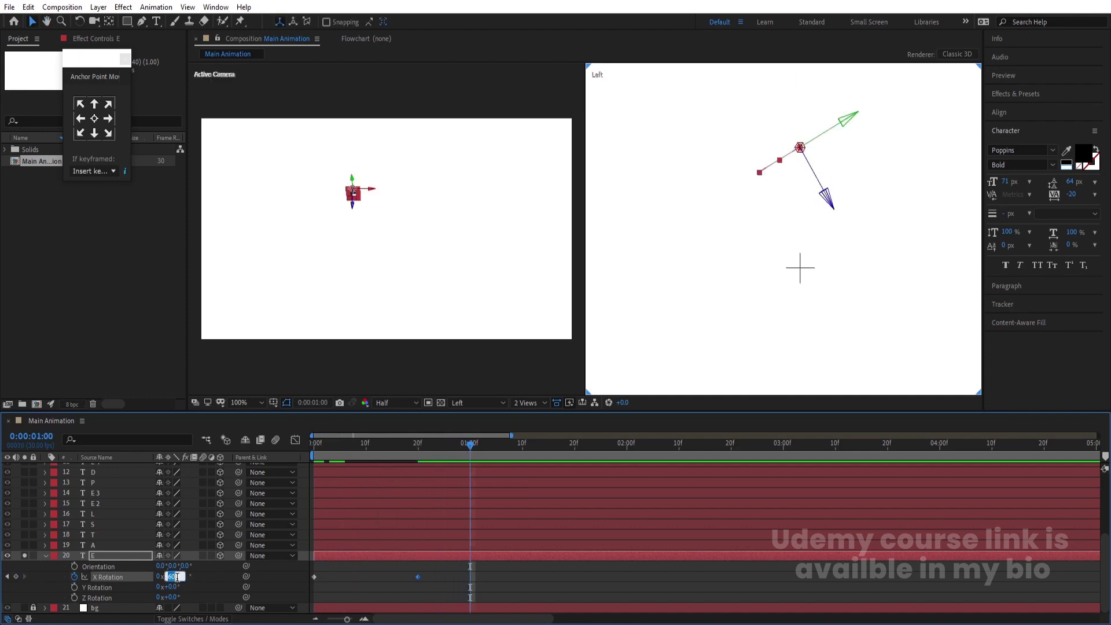
{"action": "type", "text": "-30"}
{"action": "key", "text": "Return"}
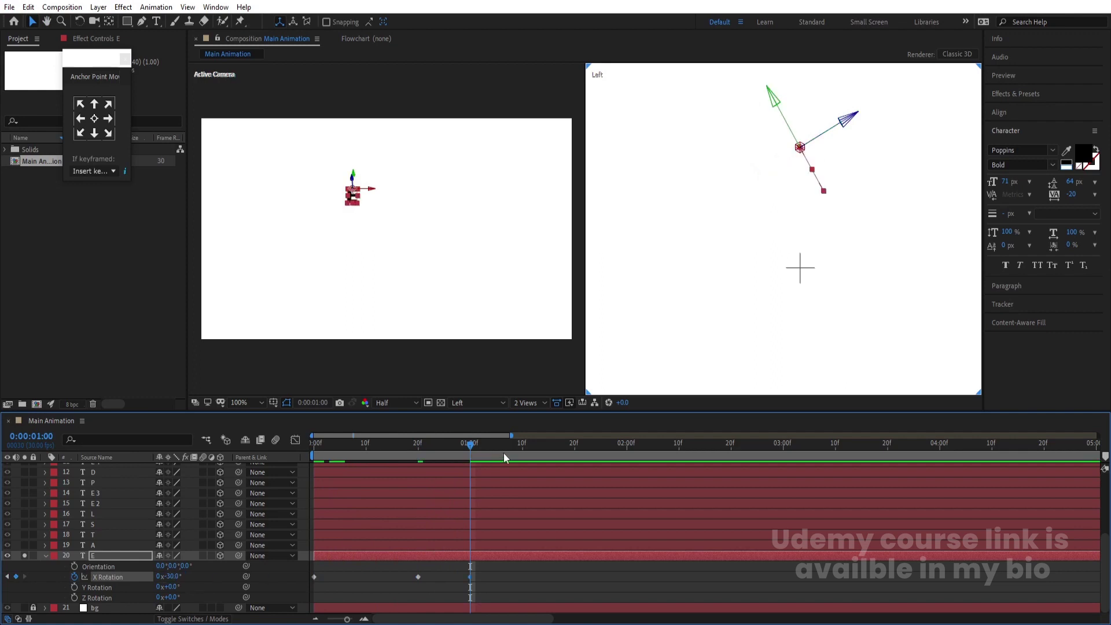
{"action": "left_click", "coordinate": [523, 451]}
{"action": "left_click", "coordinate": [173, 578]}
{"action": "type", "text": "10"}
{"action": "key", "text": "Return"}
Add a final X Rotation keyframe of 0° at 0:00:01:16 and play the animation from the start
{"action": "left_click", "coordinate": [554, 449]}
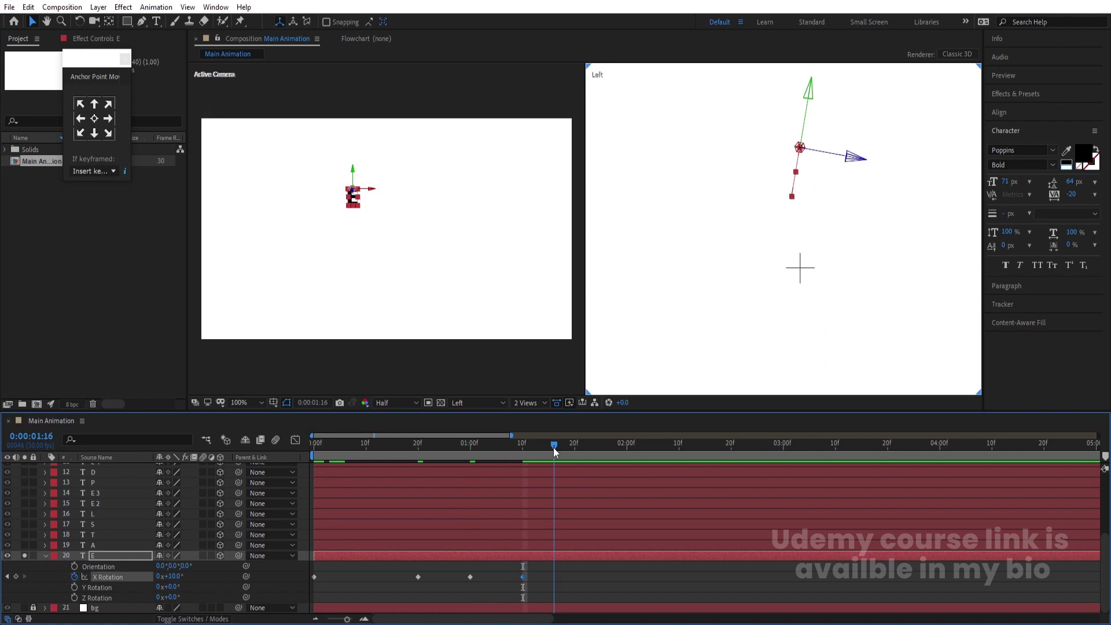
{"action": "left_click", "coordinate": [167, 577]}
{"action": "type", "text": "0"}
{"action": "key", "text": "Return"}
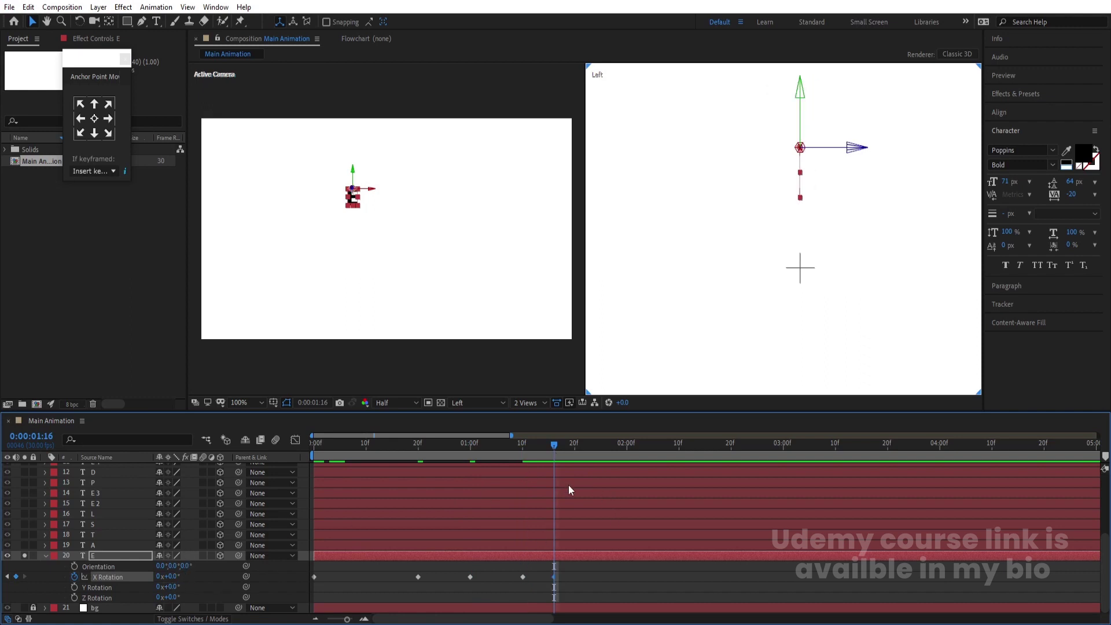
{"action": "left_click_drag", "start_coordinate": [523, 456], "coordinate": [287, 441]}
{"action": "key", "text": "space"}
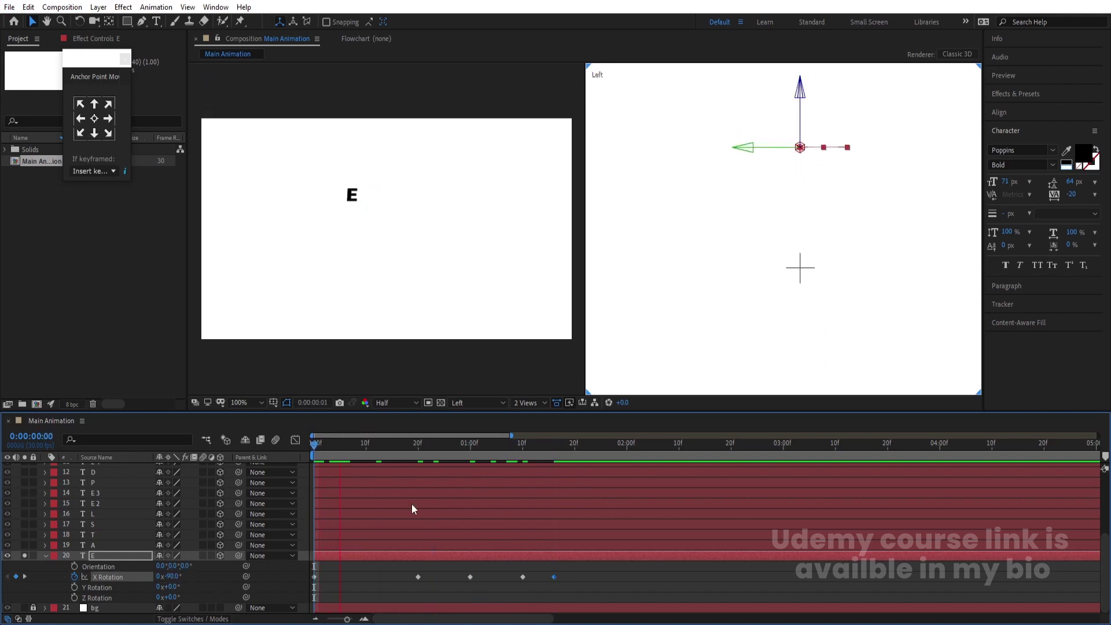
Apply Easy Ease to all X Rotation keyframes of the E layer and preview the result from the start
{"action": "left_click_drag", "start_coordinate": [583, 589], "coordinate": [272, 537]}
{"action": "key", "text": "F9"}
{"action": "left_click_drag", "start_coordinate": [355, 447], "coordinate": [262, 456]}
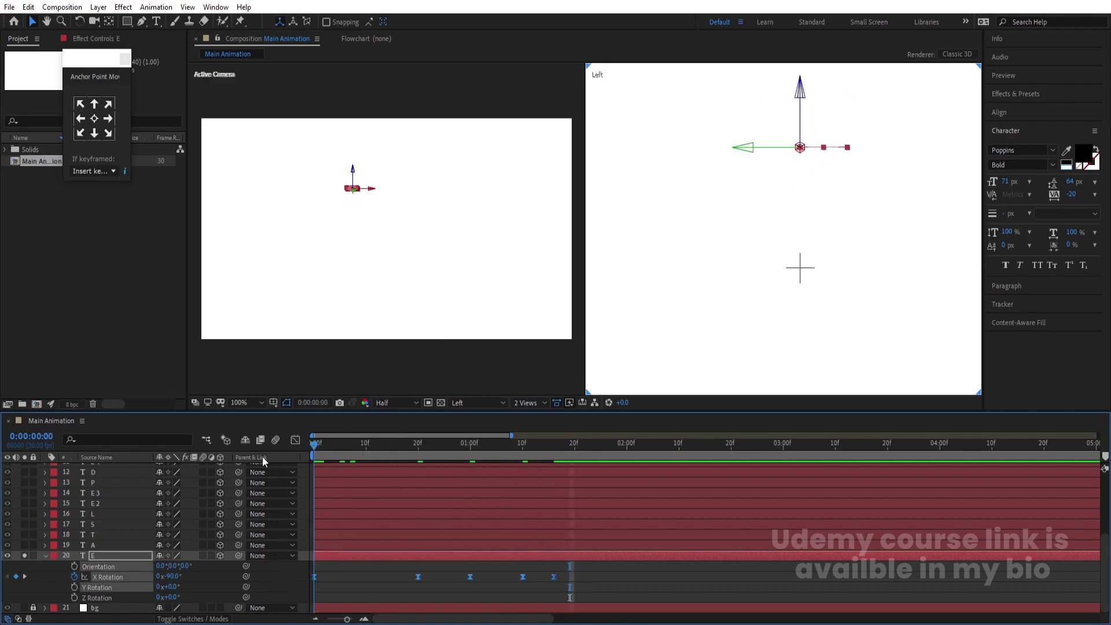
{"action": "key", "text": "space"}
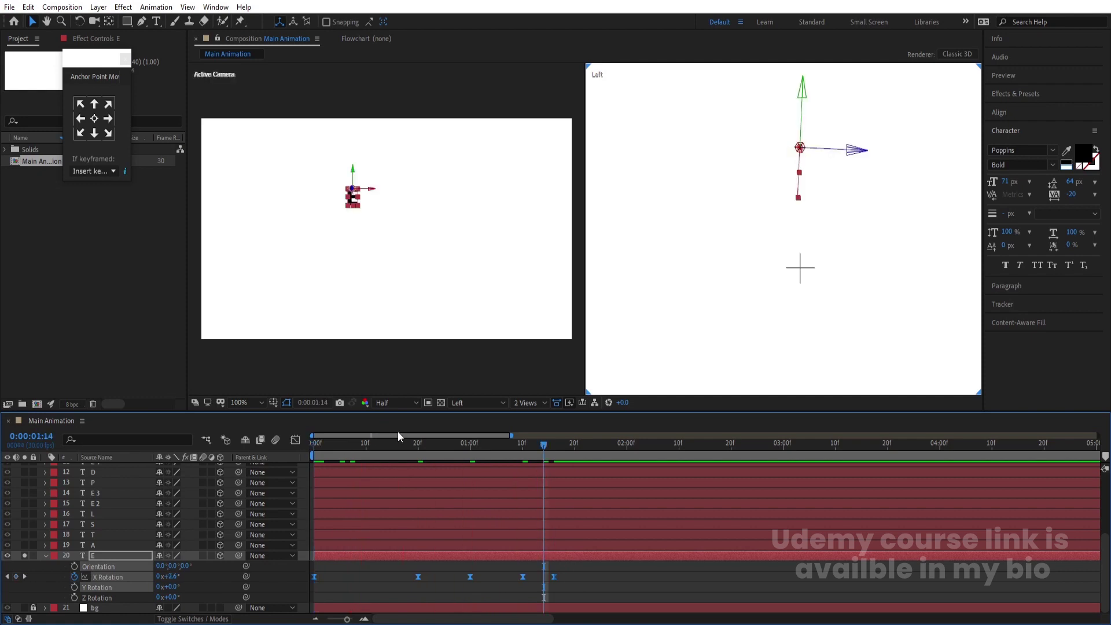
Compress the E layer's X Rotation keyframes proportionally so the last one falls at 0:00:01:00, and preview the faster swing
{"action": "key", "text": "space"}
{"action": "key", "text": "space"}
{"action": "key", "text": "space"}
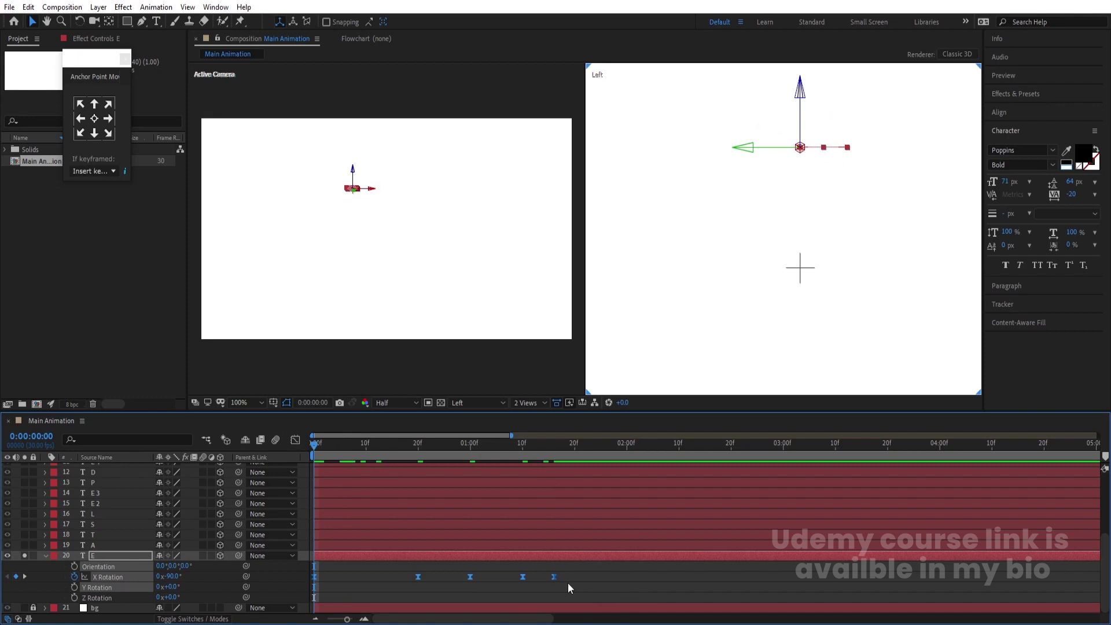
{"action": "left_click_drag", "start_coordinate": [561, 578], "coordinate": [474, 576]}
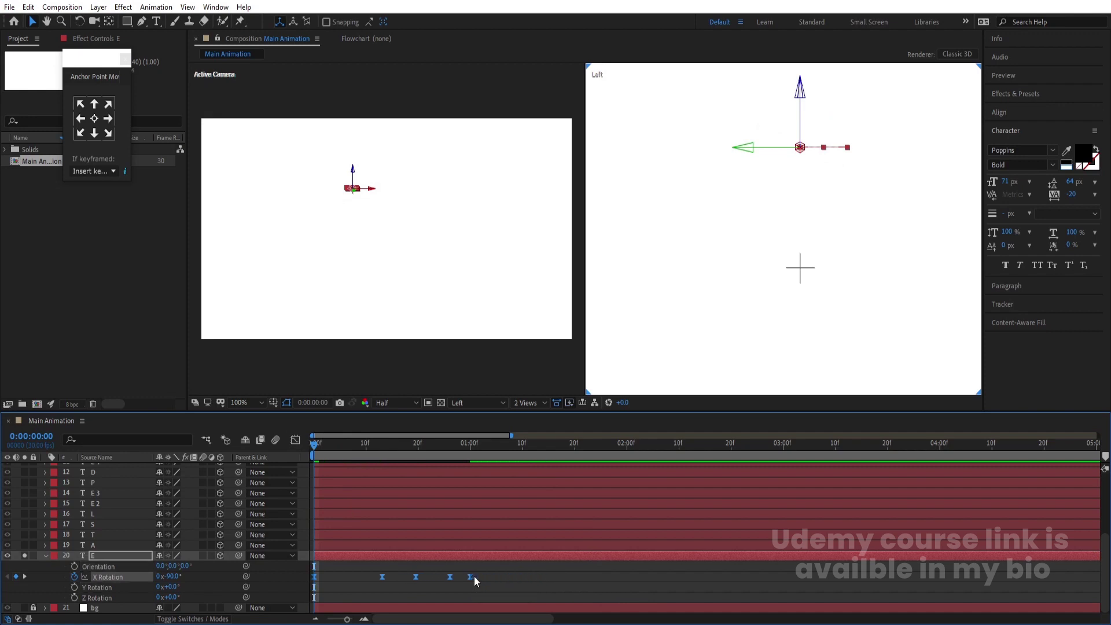
{"action": "key", "text": "space"}
Reshape the E layer's X Rotation speed graph so the first swing peaks right after the start and eases out longer, and preview it
{"action": "left_click", "coordinate": [296, 440]}
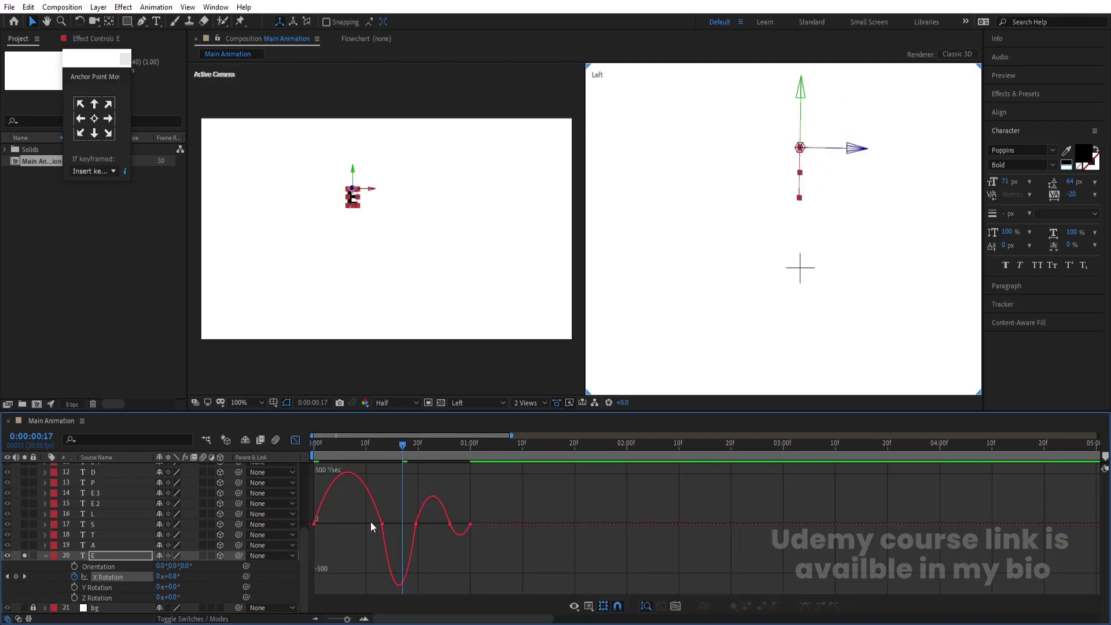
{"action": "left_click_drag", "start_coordinate": [363, 516], "coordinate": [335, 533]}
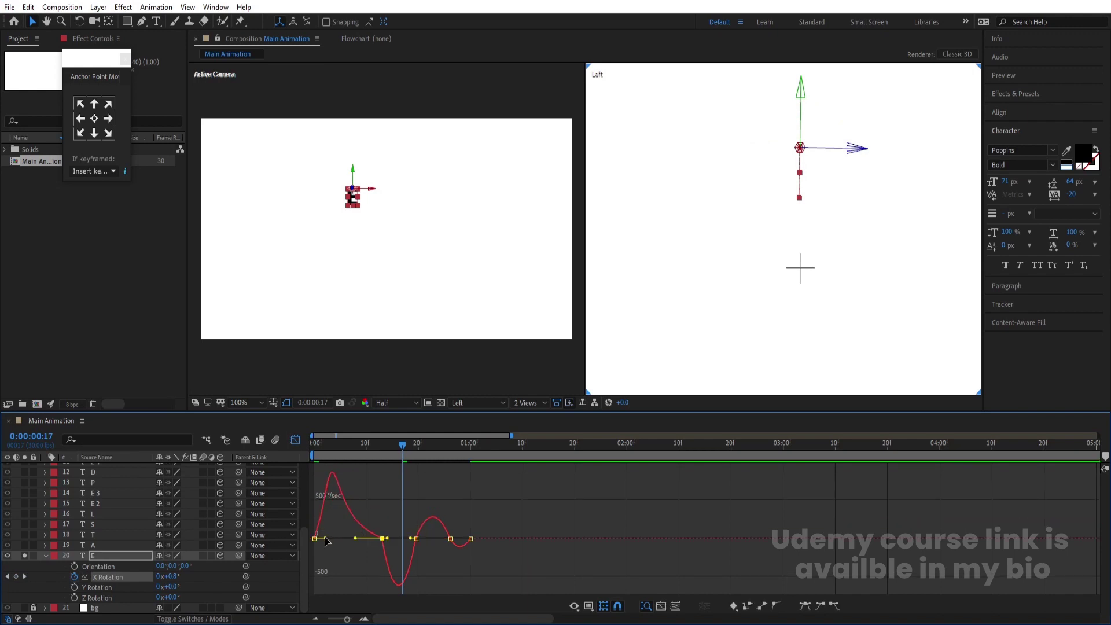
{"action": "left_click", "coordinate": [317, 538]}
{"action": "left_click_drag", "start_coordinate": [326, 446], "coordinate": [296, 443]}
{"action": "key", "text": "space"}
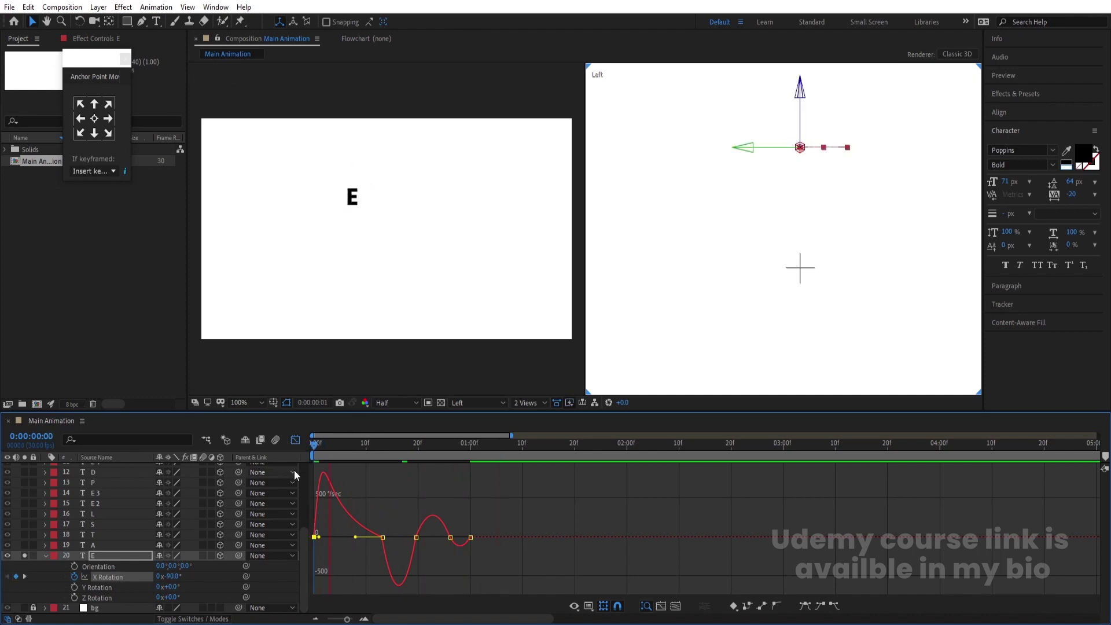
{"action": "key", "text": "space"}
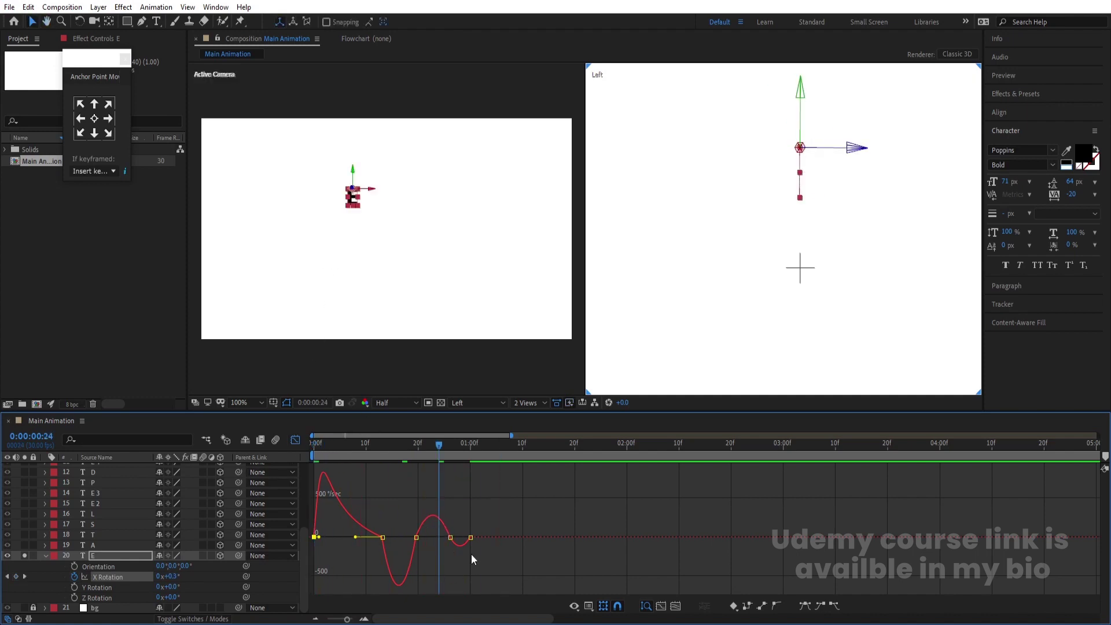
Close the Graph Editor and play the E layer's swing from the start several times to examine its motion
{"action": "left_click", "coordinate": [296, 441]}
{"action": "key", "text": "Home"}
{"action": "key", "text": "space"}
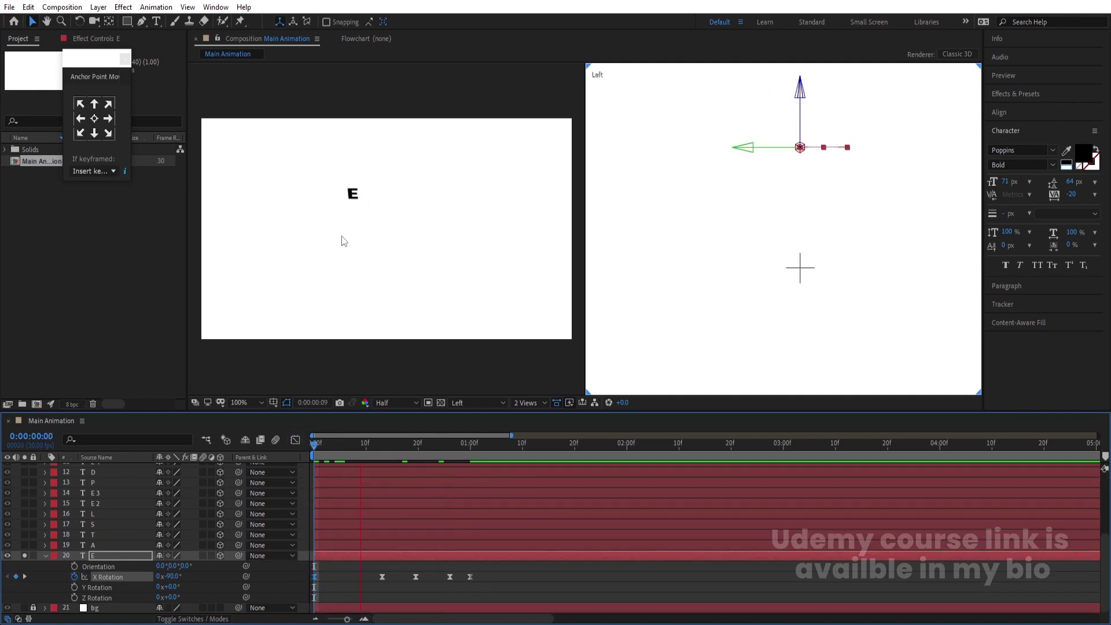
{"action": "key", "text": "space"}
{"action": "key", "text": "space"}
{"action": "key", "text": "space"}
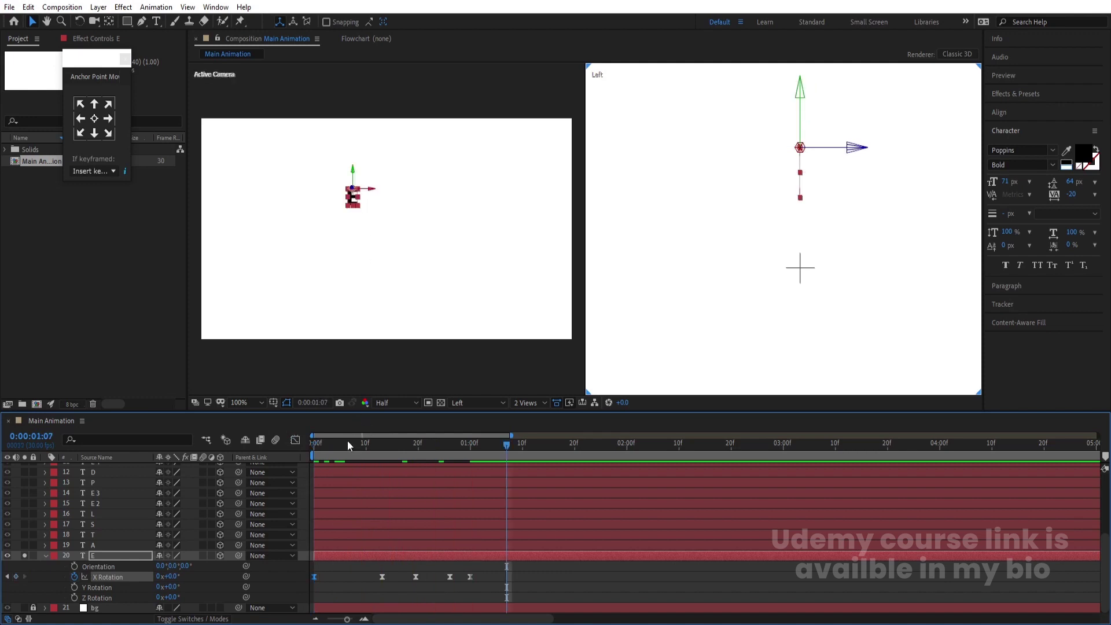
{"action": "left_click", "coordinate": [320, 447]}
{"action": "key", "text": "space"}
{"action": "key", "text": "space"}
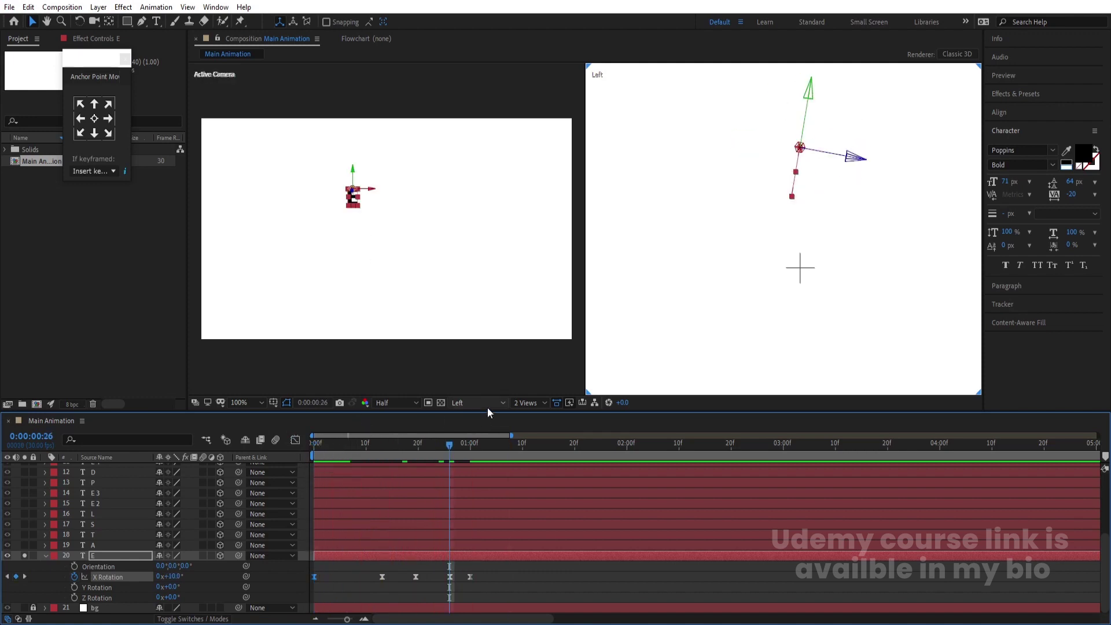
Set the composition viewer to 1 View with Active Camera at 50% magnification and return to the first frame
{"action": "left_click", "coordinate": [534, 404]}
{"action": "left_click", "coordinate": [540, 413]}
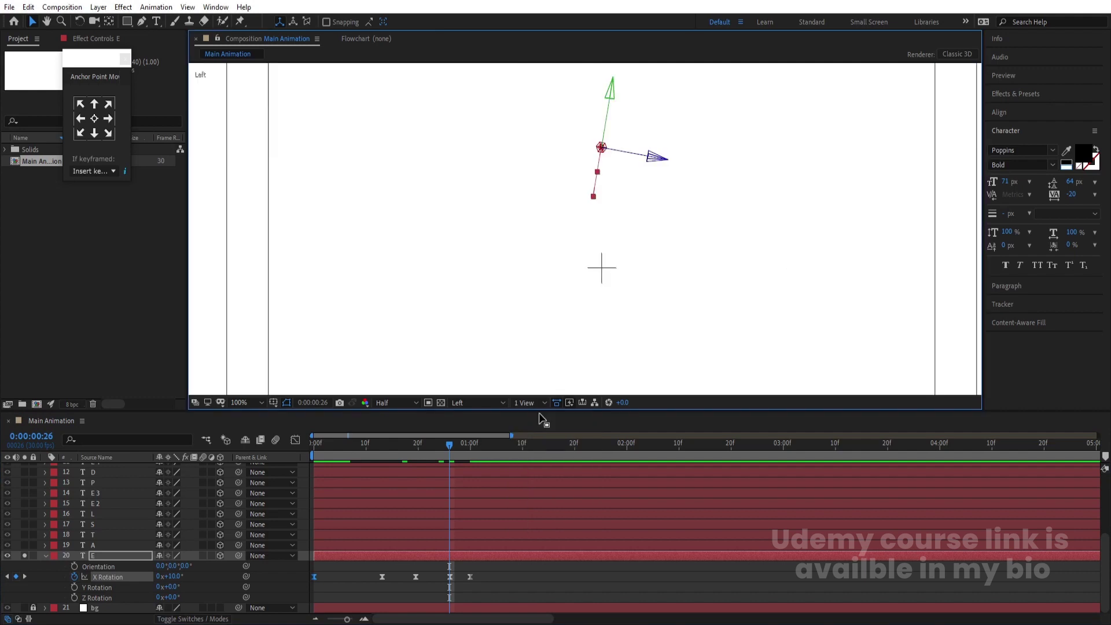
{"action": "scroll", "coordinate": [619, 313], "scroll_direction": "down", "scroll_amount": 2}
{"action": "left_click", "coordinate": [467, 408]}
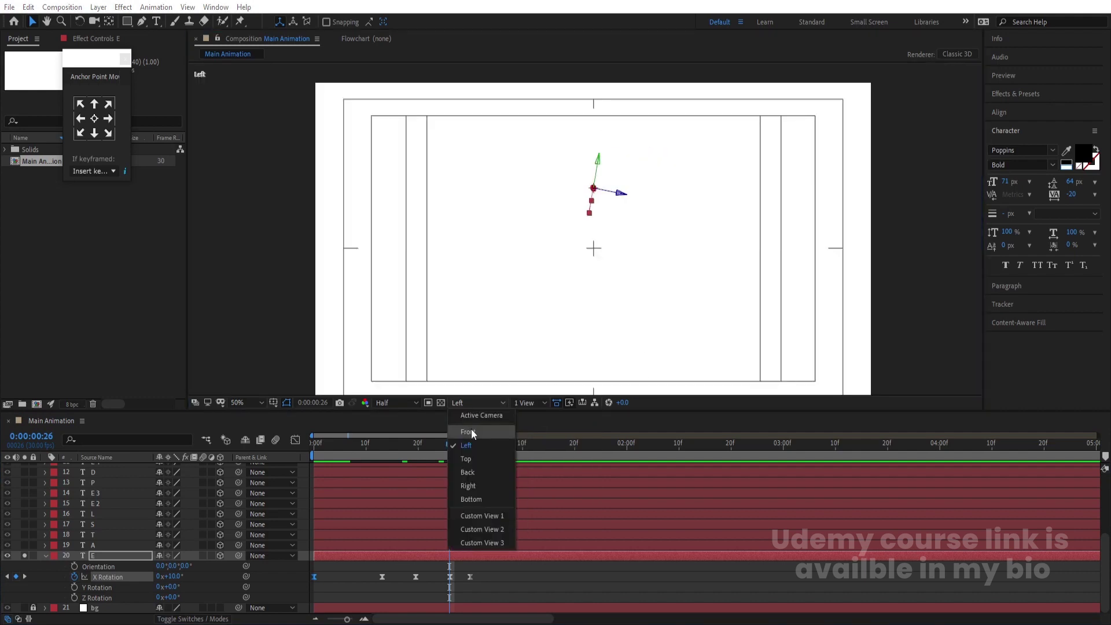
{"action": "left_click", "coordinate": [471, 428]}
{"action": "key", "text": "Home"}
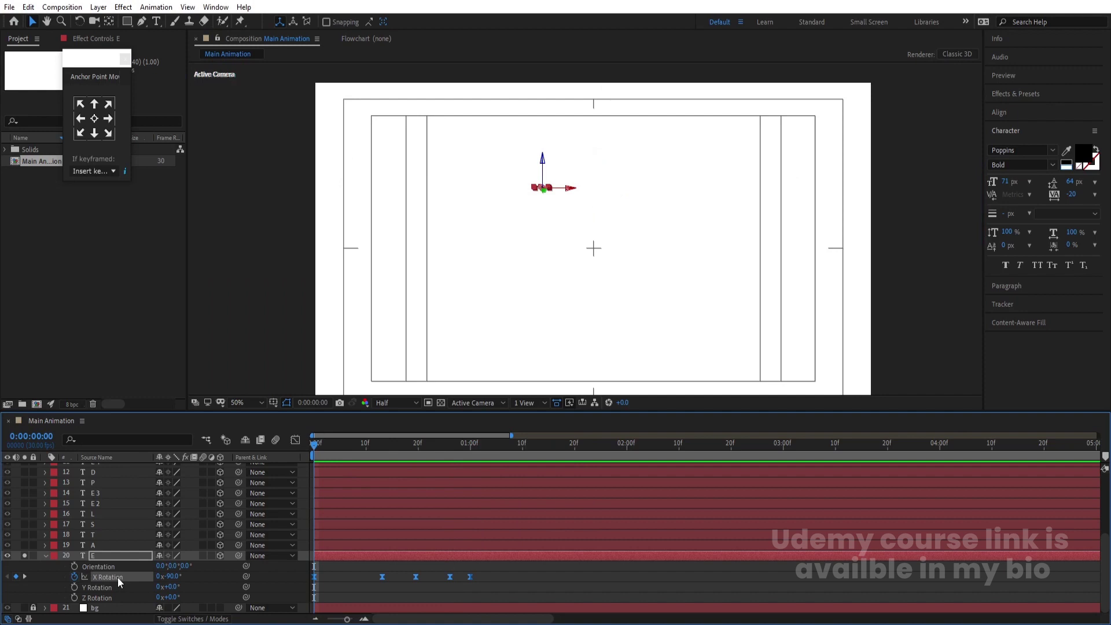
Unsolo the E layer, copy its X Rotation keyframes onto all other letter layers at 0:00:00:00, and preview the result
{"action": "left_click", "coordinate": [24, 555]}
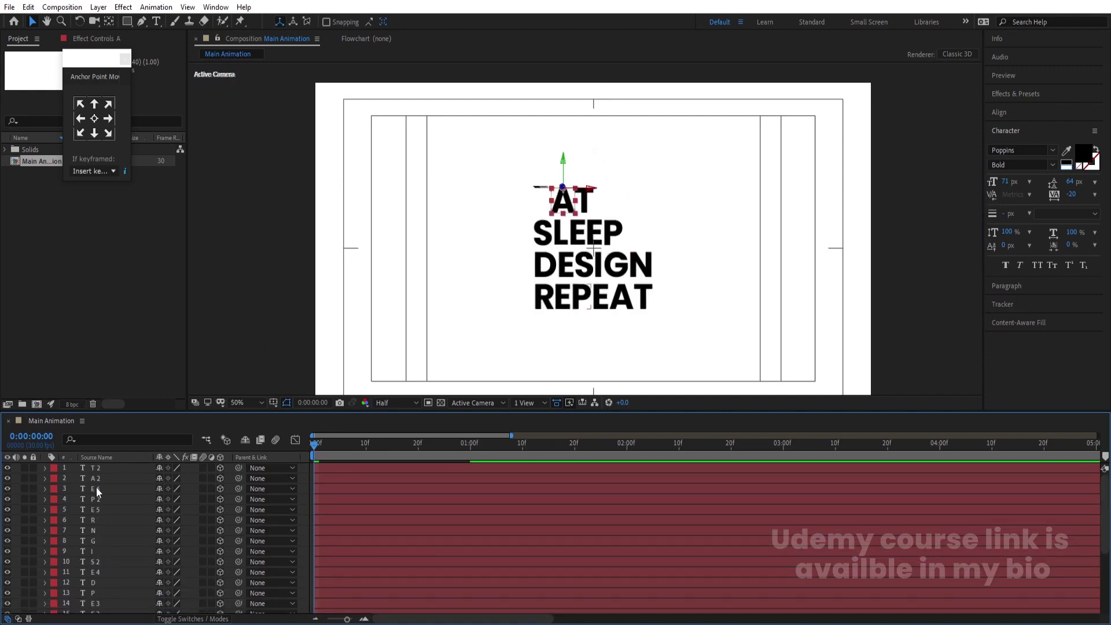
{"action": "key", "text": "ctrl+a"}
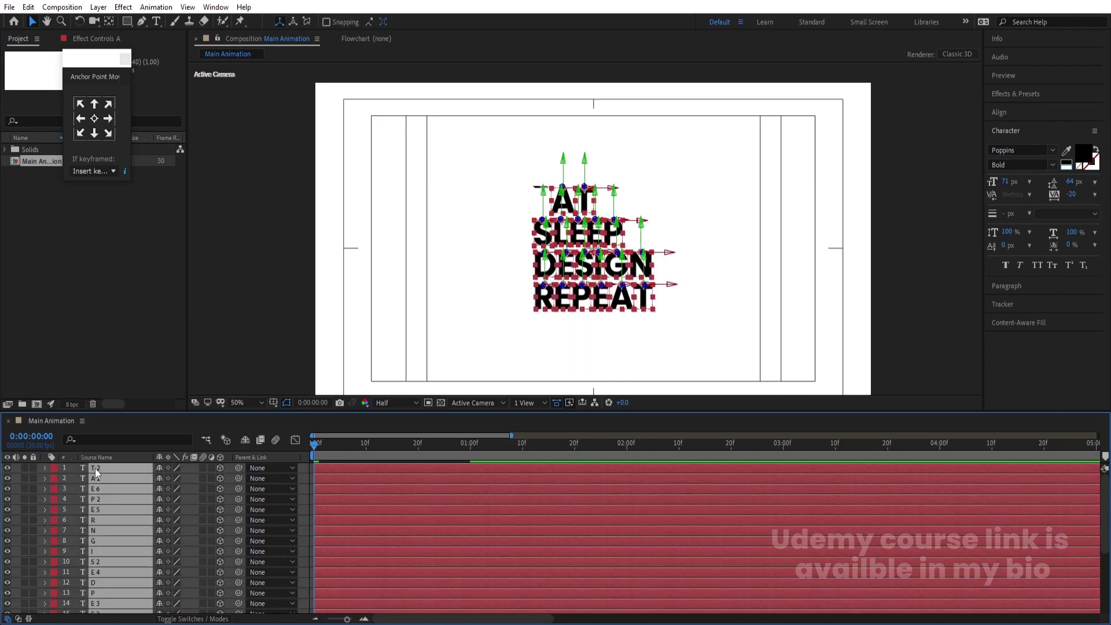
{"action": "key", "text": "ctrl+shift+a"}
{"action": "key", "text": "space"}
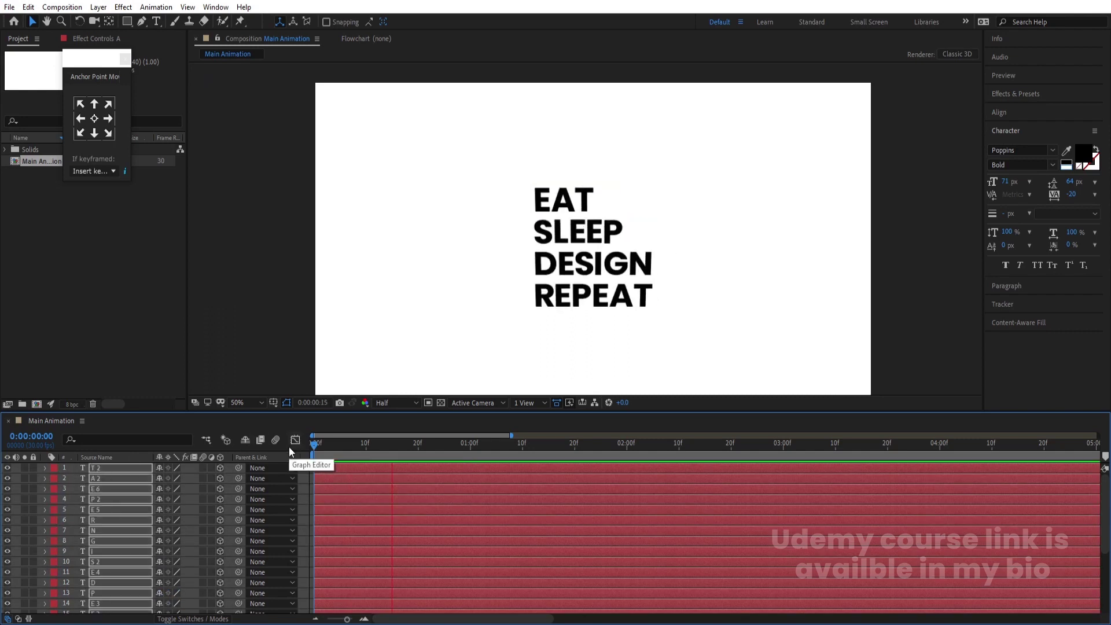
{"action": "key", "text": "space"}
{"action": "key", "text": "space"}
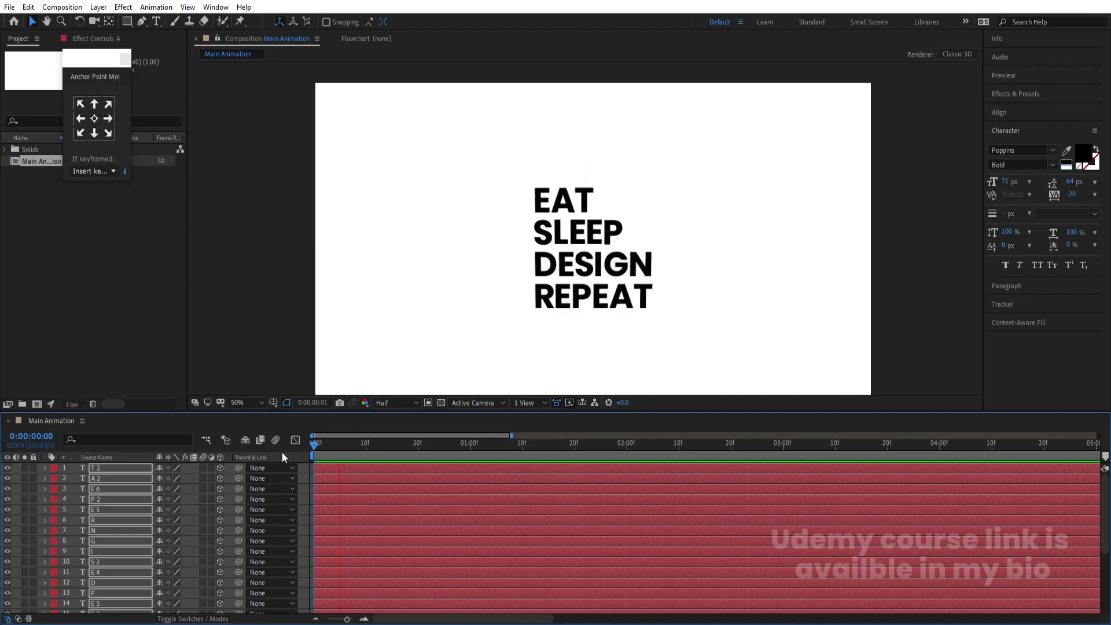
{"action": "key", "text": "space"}
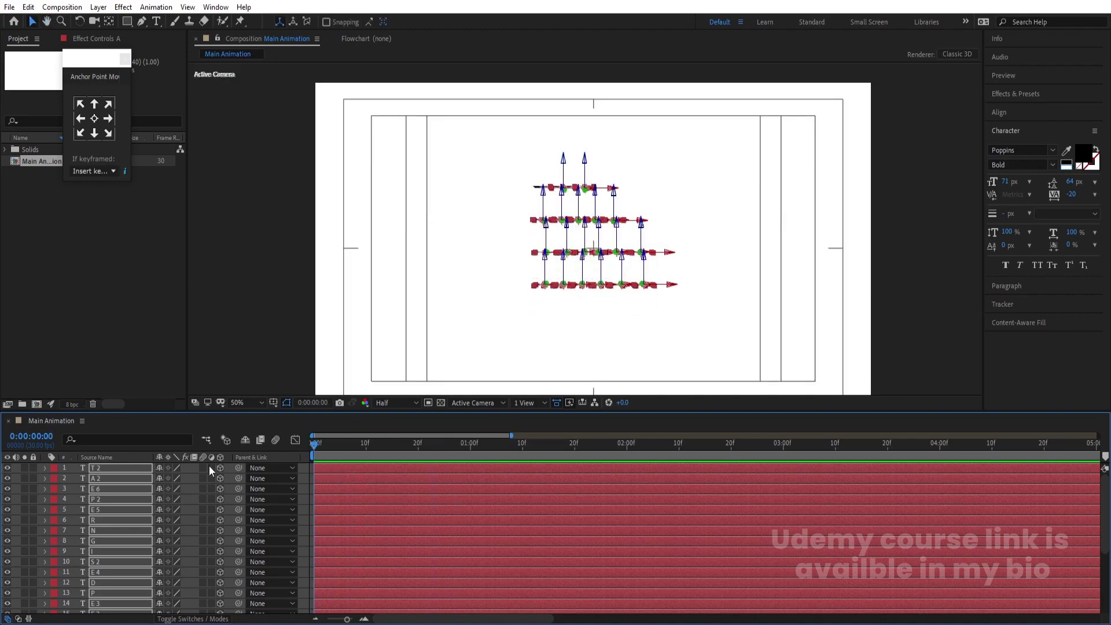
Enable motion blur for the letter layers and the composition, and preview the blurred swing
{"action": "left_click_drag", "start_coordinate": [203, 468], "coordinate": [203, 603]}
{"action": "key", "text": "space"}
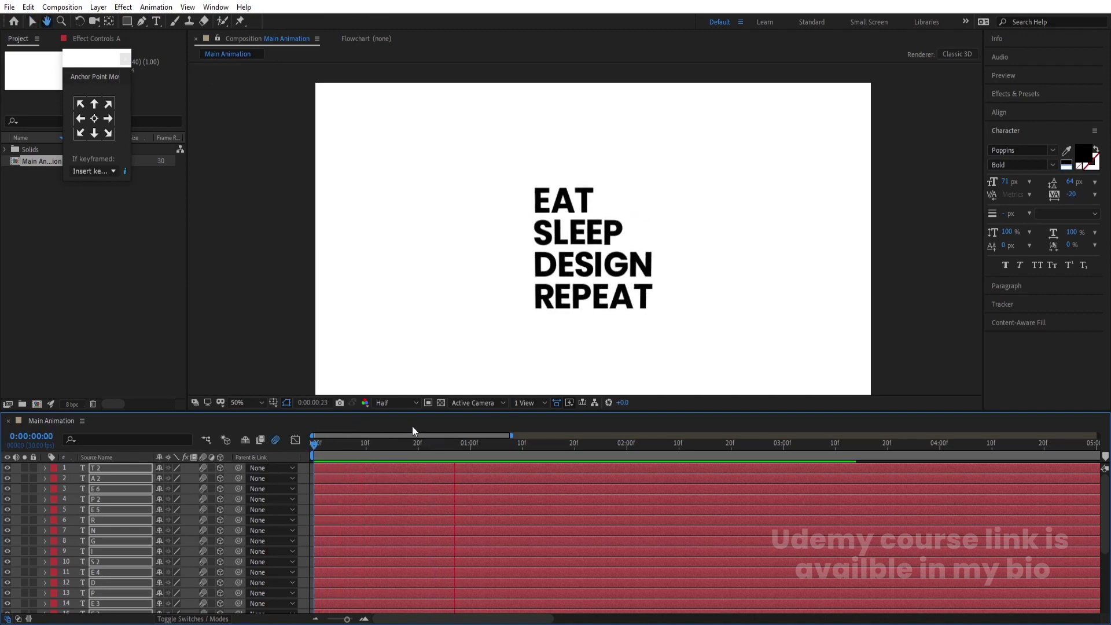
{"action": "key", "text": "space"}
{"action": "key", "text": "space"}
{"action": "left_click", "coordinate": [307, 500]}
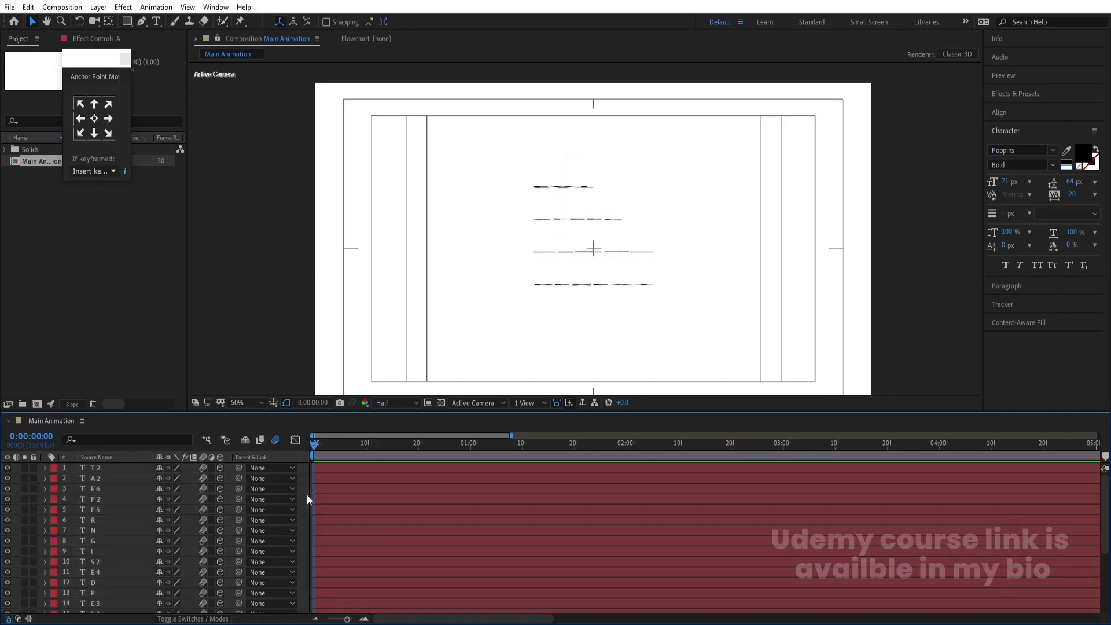
Select the letter layers from E up to T 2 and trim their ends at frame 0:00:00:02
{"action": "key", "text": "equal"}
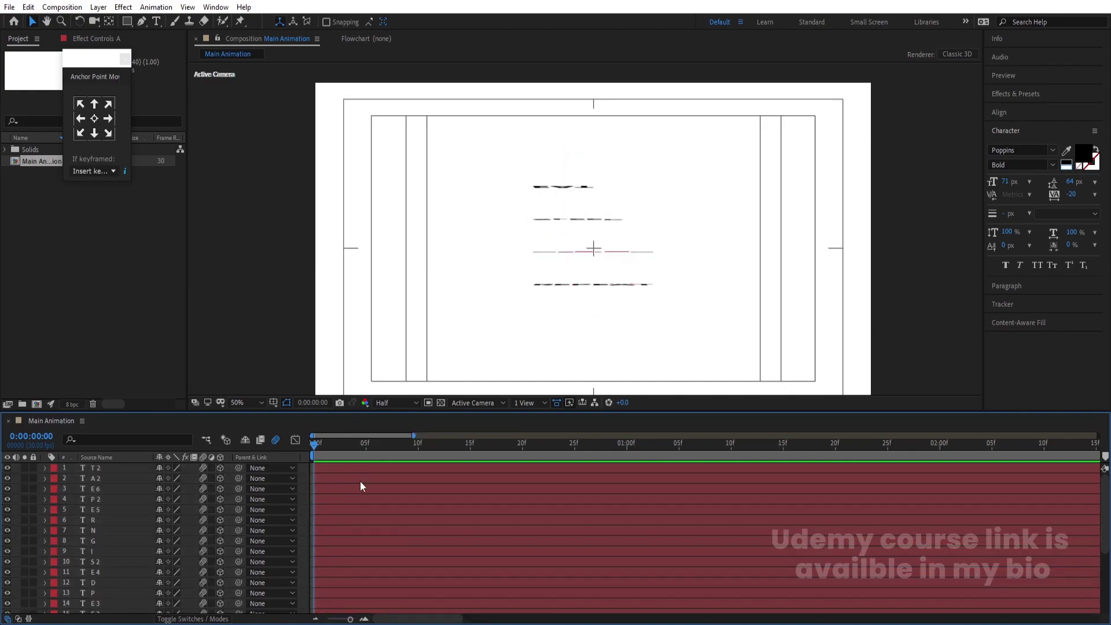
{"action": "key", "text": "Page_Down"}
{"action": "key", "text": "Page_Down"}
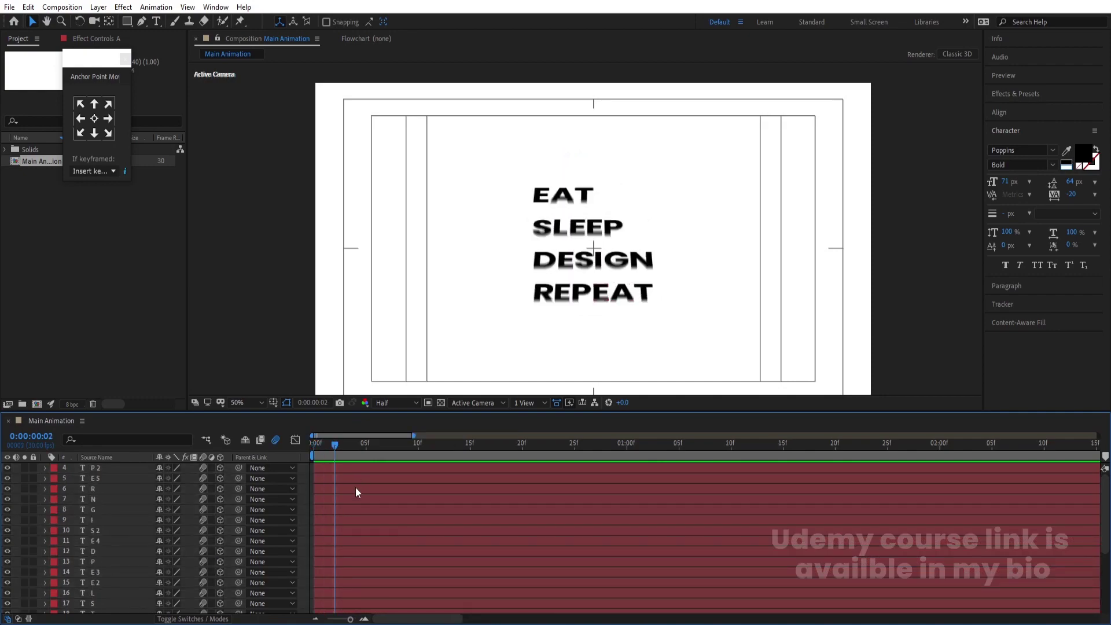
{"action": "scroll", "coordinate": [355, 488], "scroll_direction": "down", "scroll_amount": 5}
{"action": "left_click", "coordinate": [333, 556]}
{"action": "scroll", "coordinate": [333, 558], "scroll_direction": "up", "scroll_amount": 5}
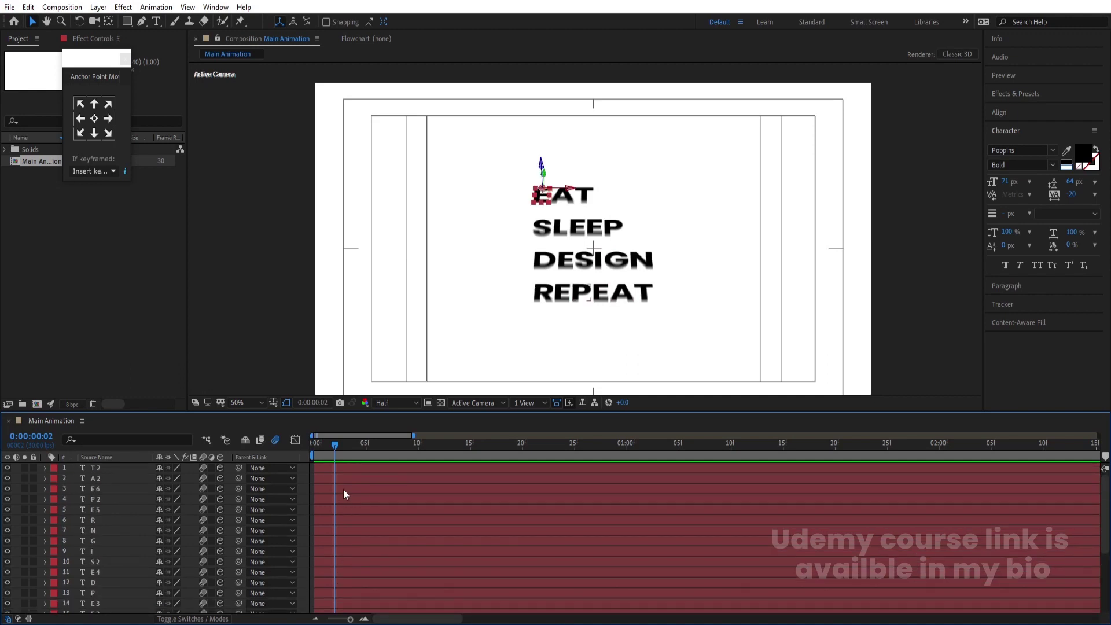
{"action": "key", "text": "ctrl+a"}
{"action": "key", "text": "alt+bracketright"}
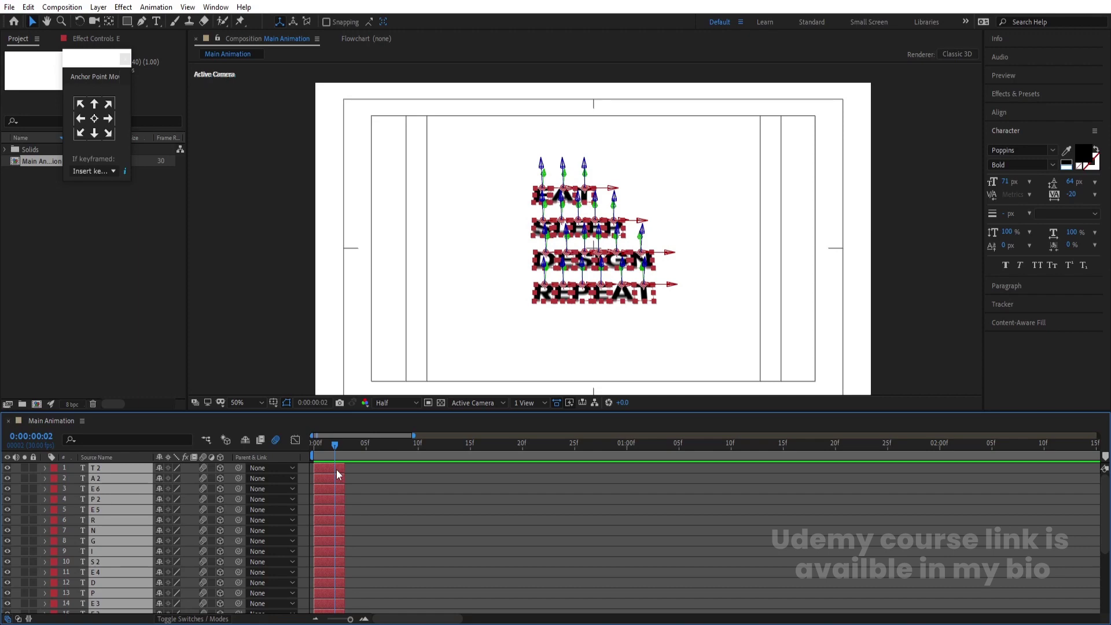
Sequence the trimmed letter layers one after another without overlap, in order from E to T 2
{"action": "right_click", "coordinate": [336, 473]}
{"action": "mouse_move", "coordinate": [385, 326]}
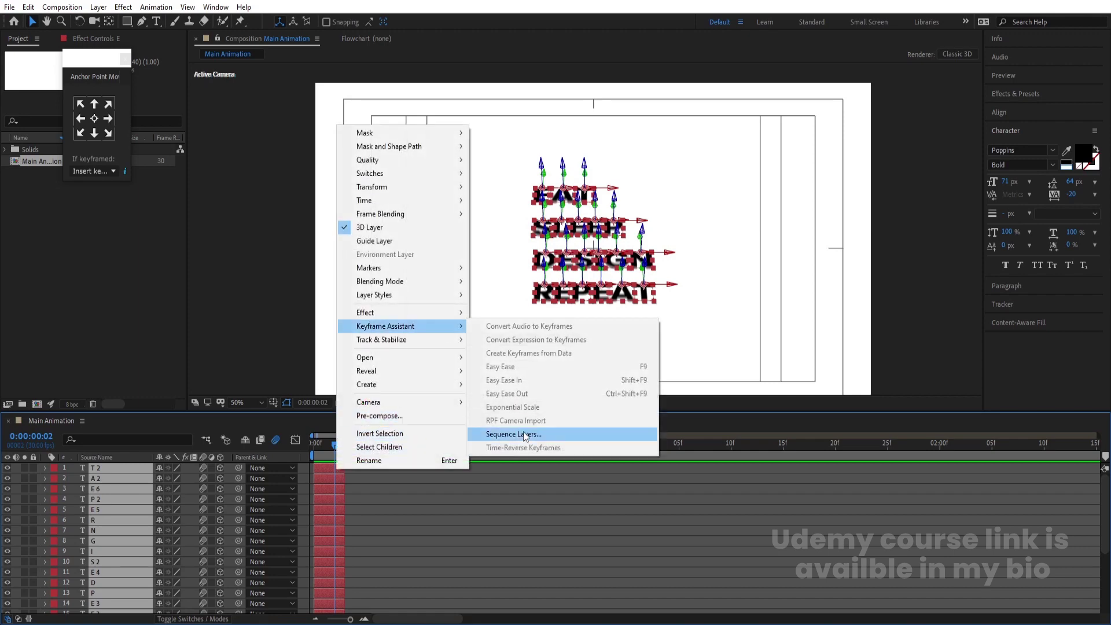
{"action": "left_click", "coordinate": [526, 437]}
{"action": "left_click", "coordinate": [584, 342]}
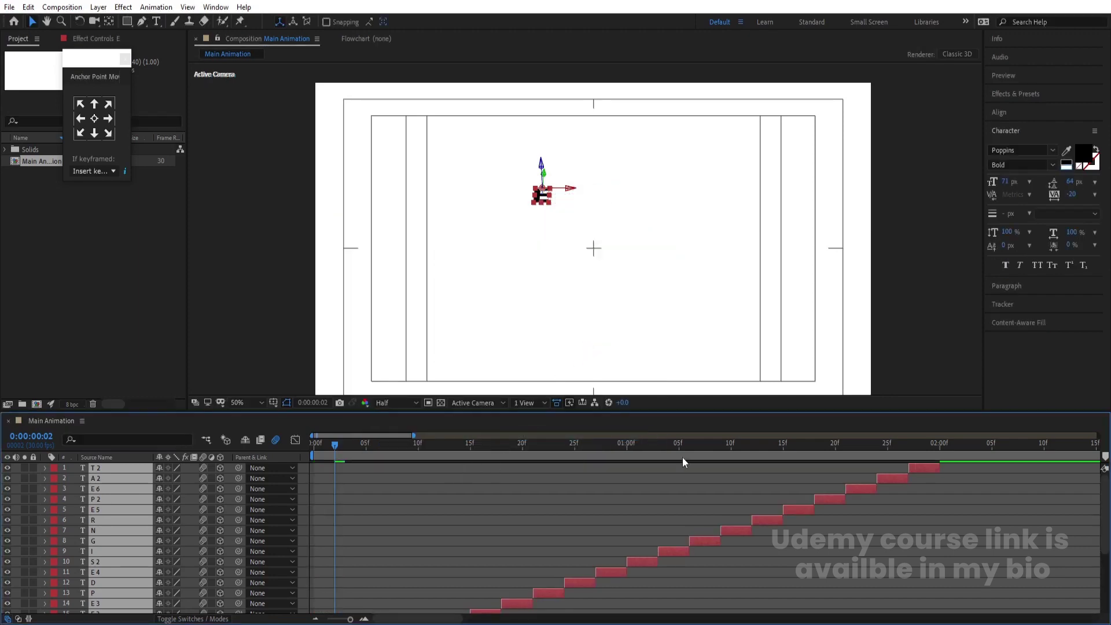
Extend the ends of all letter layers together until T 2 ends at about 10.7 seconds, and preview the staggered animation
{"action": "key", "text": "minus"}
{"action": "key", "text": "minus"}
{"action": "key", "text": "minus"}
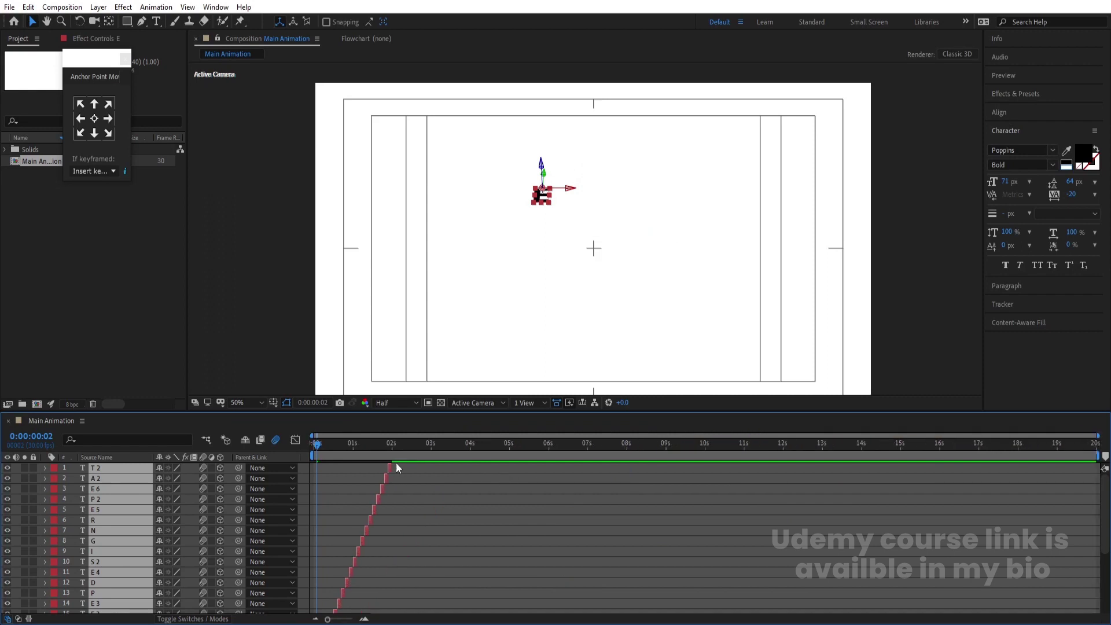
{"action": "left_click_drag", "start_coordinate": [392, 466], "coordinate": [734, 471]}
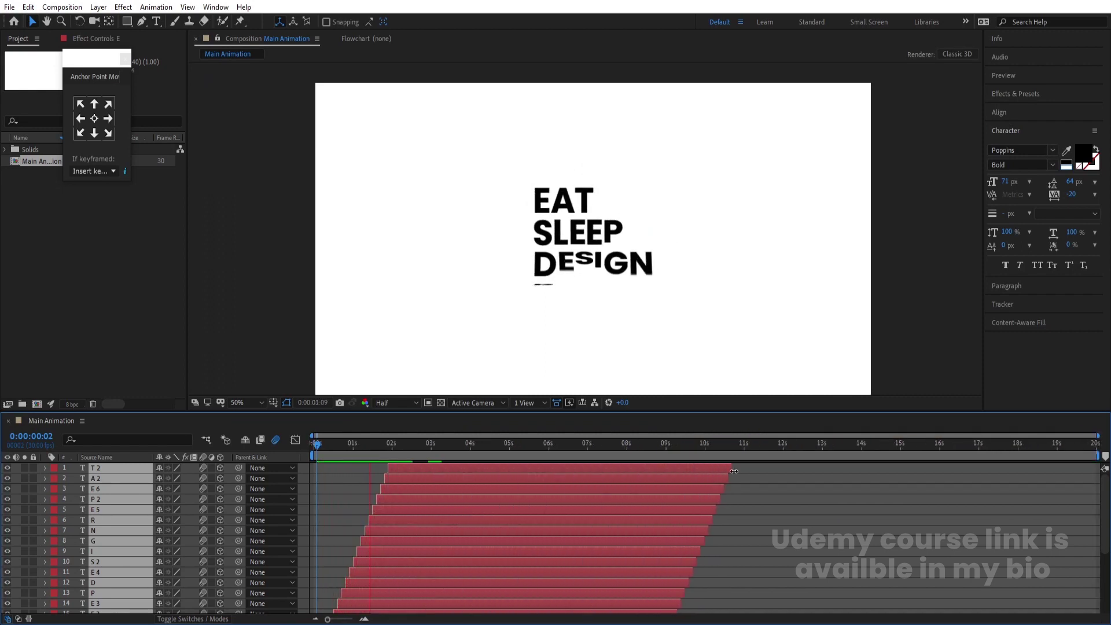
{"action": "key", "text": "space"}
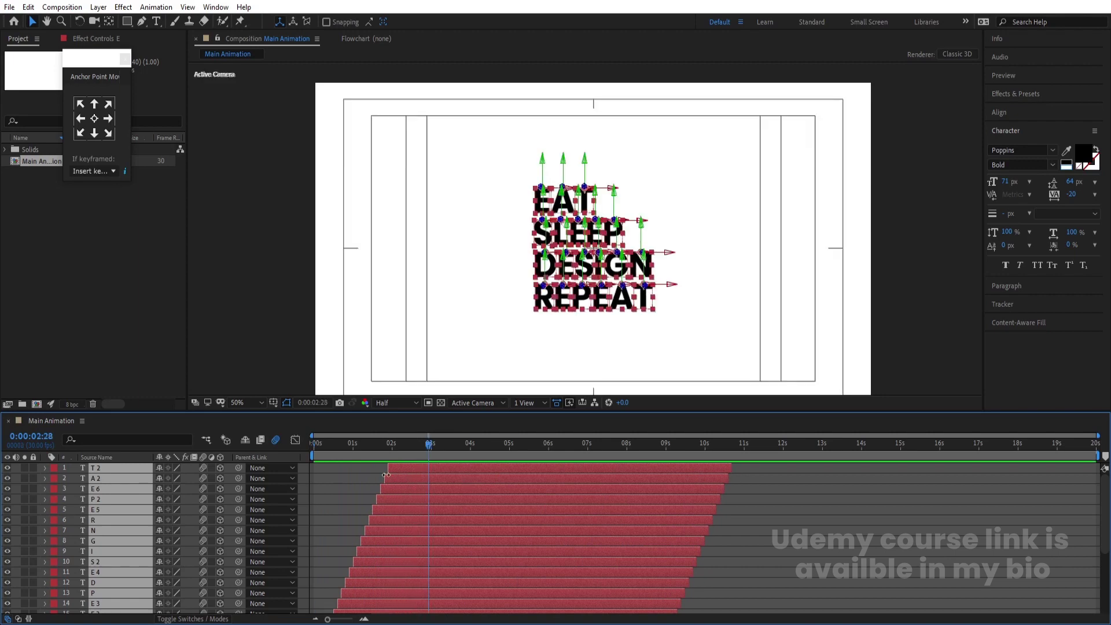
{"action": "left_click", "coordinate": [347, 468]}
{"action": "key", "text": "Home"}
{"action": "key", "text": "space"}
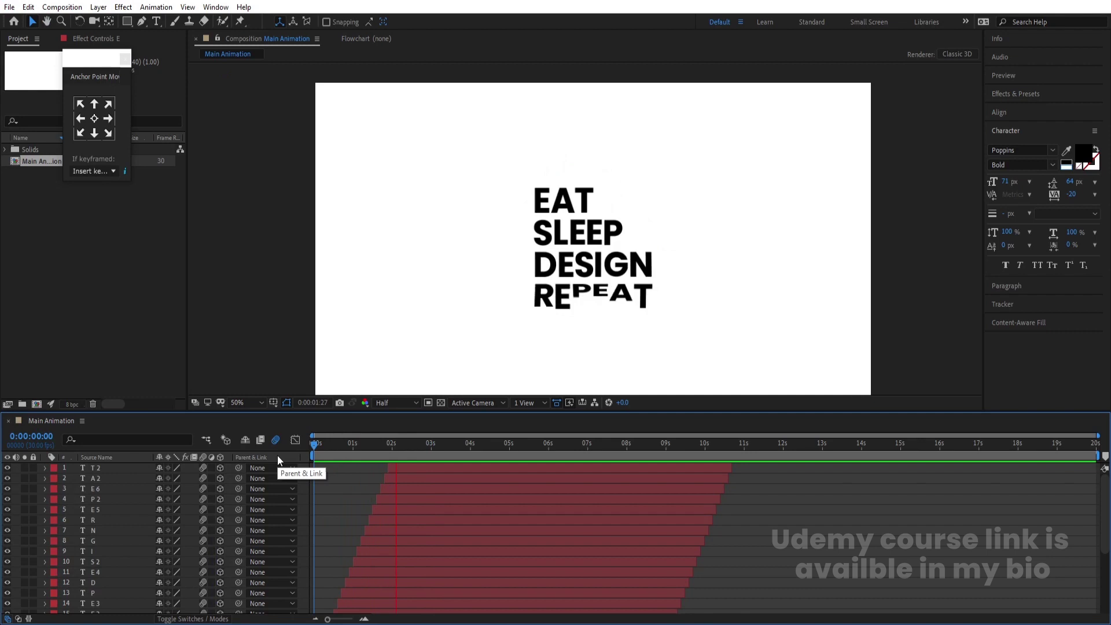
{"action": "key", "text": "space"}
Pre-compose all letter layers into a composition named Texts, moving all attributes, and preview Main Animation from the start
{"action": "left_click", "coordinate": [92, 574]}
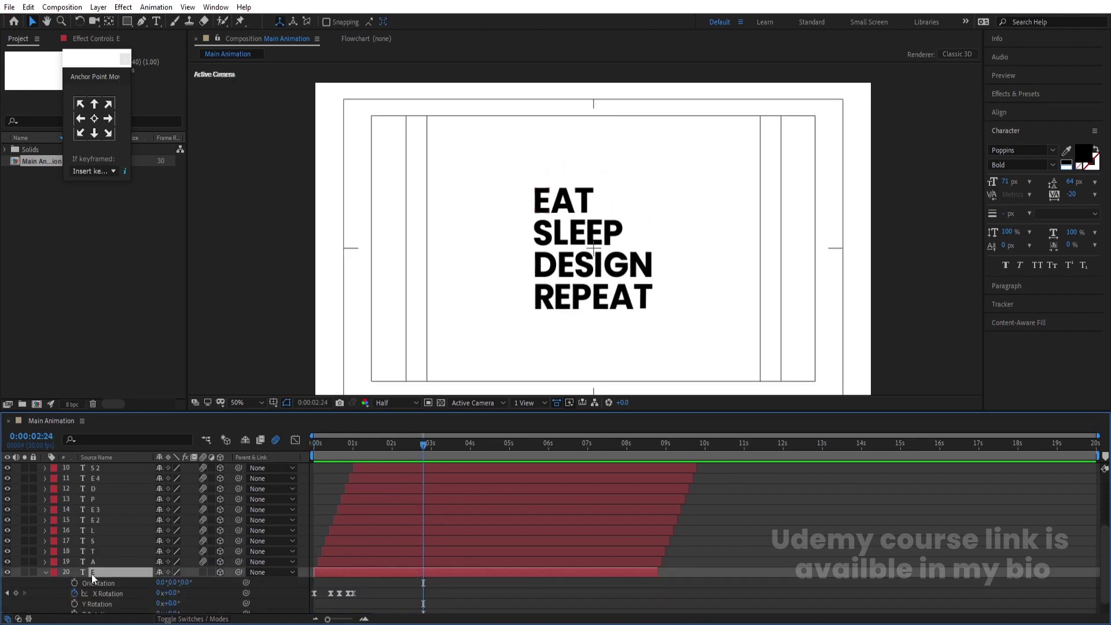
{"action": "key", "text": "ctrl+a"}
{"action": "key", "text": "ctrl+shift+c"}
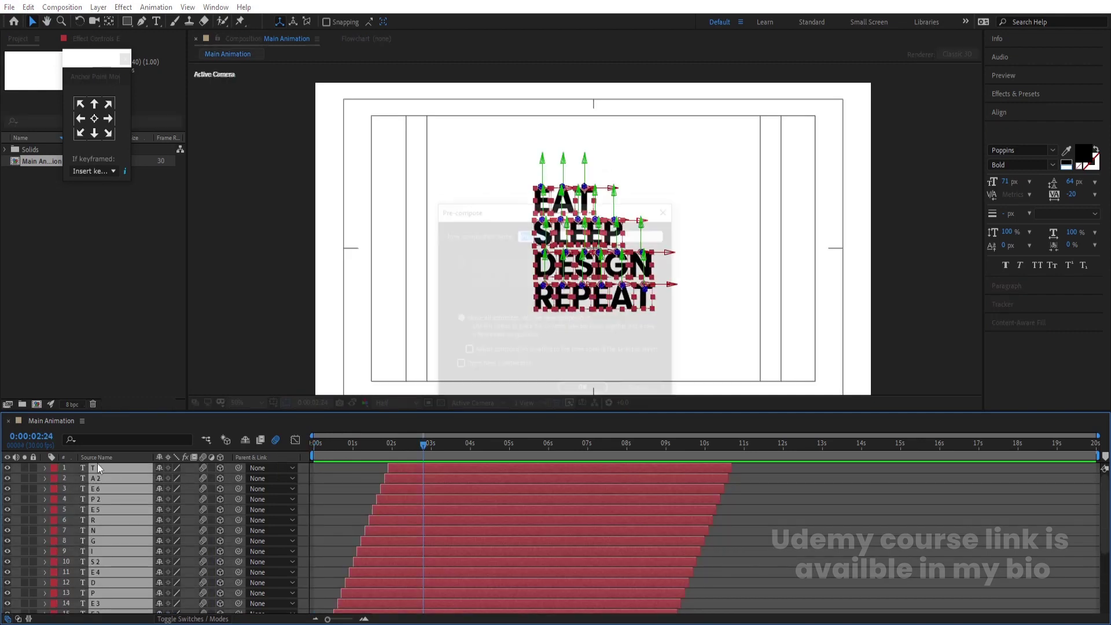
{"action": "type", "text": "Texts"}
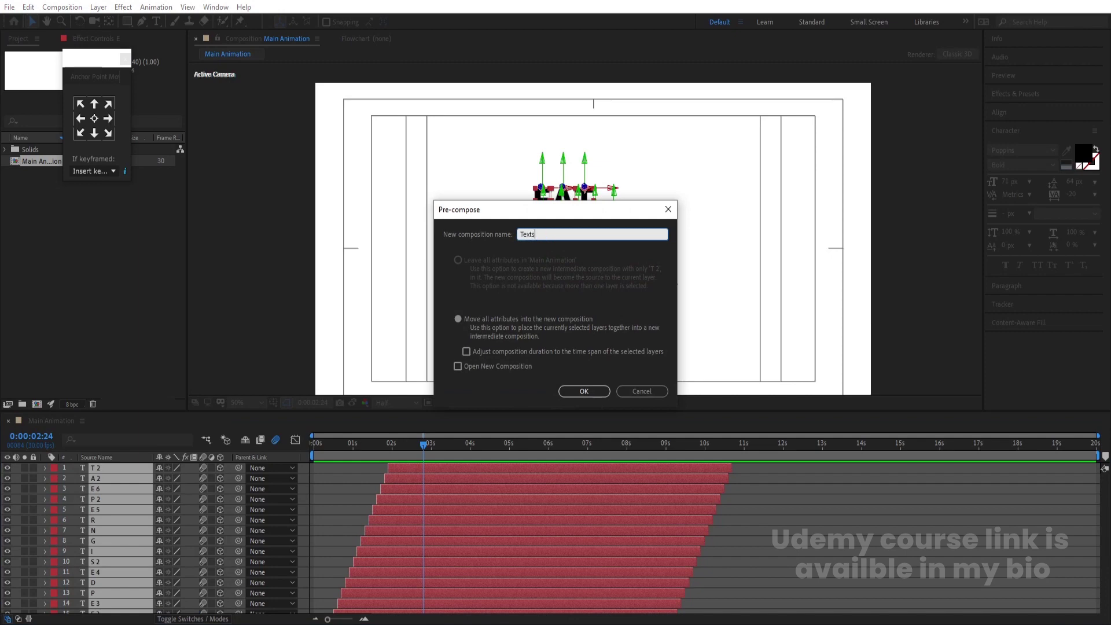
{"action": "key", "text": "Return"}
{"action": "left_click", "coordinate": [432, 449]}
{"action": "left_click_drag", "start_coordinate": [432, 450], "coordinate": [328, 474]}
{"action": "key", "text": "space"}
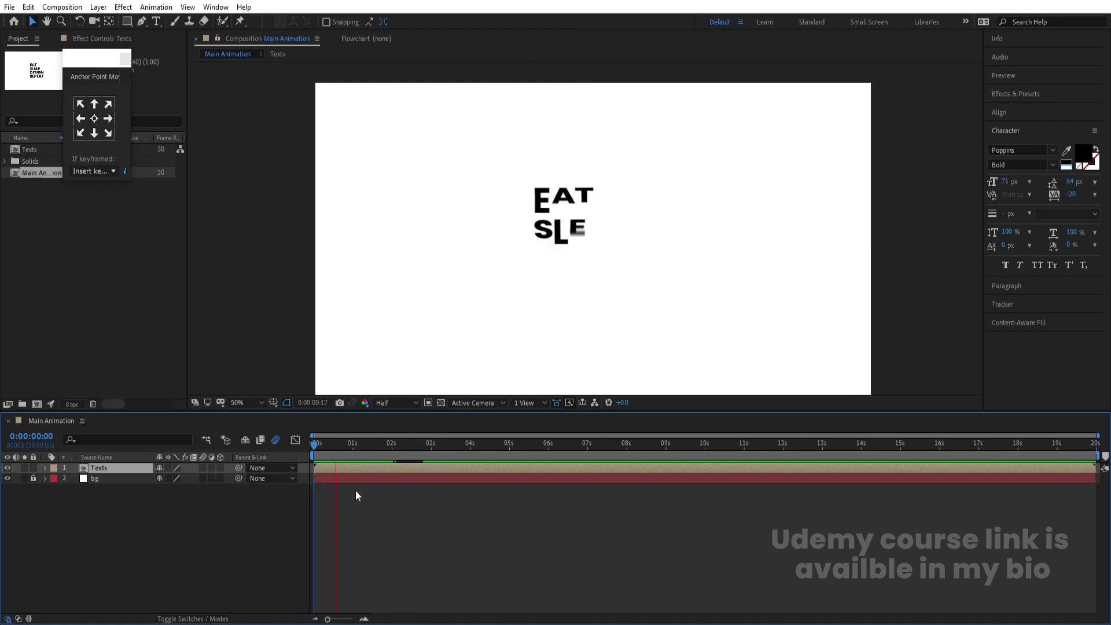
{"action": "key", "text": "space"}
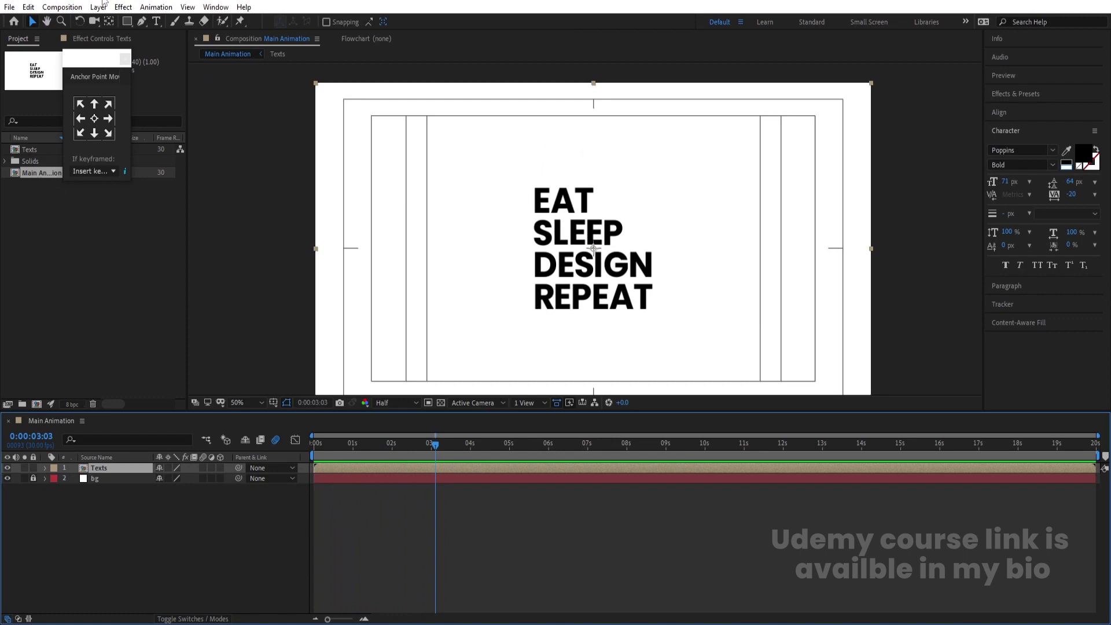
Draw a rectangle about 670 px wide around the text with a blue 3A88FF fill and a black 000000 stroke
{"action": "left_click", "coordinate": [126, 22]}
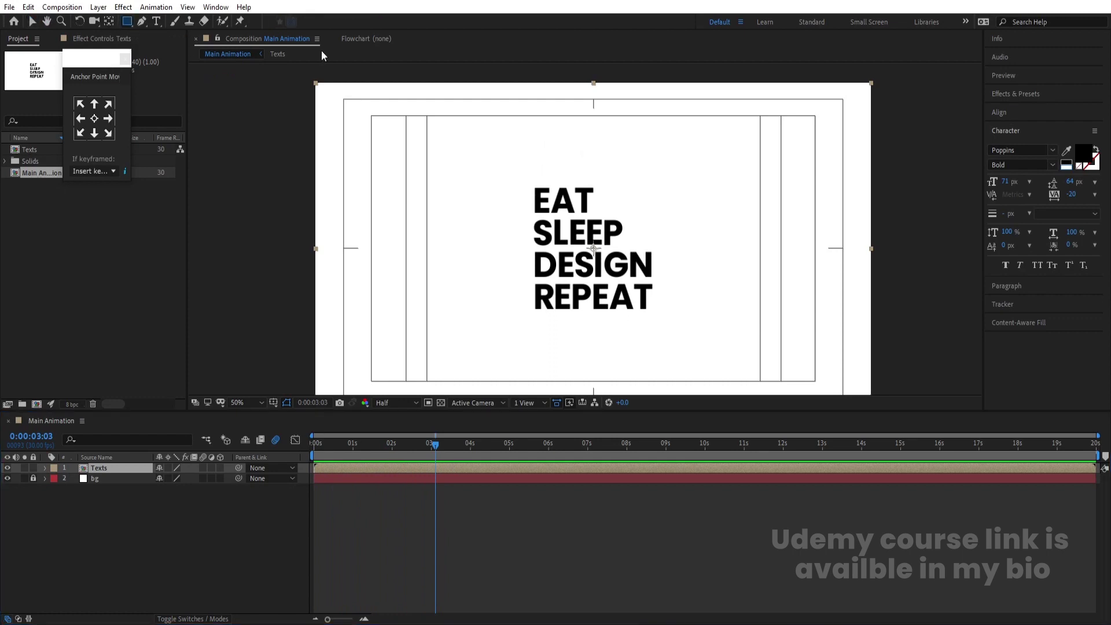
{"action": "left_click", "coordinate": [97, 578]}
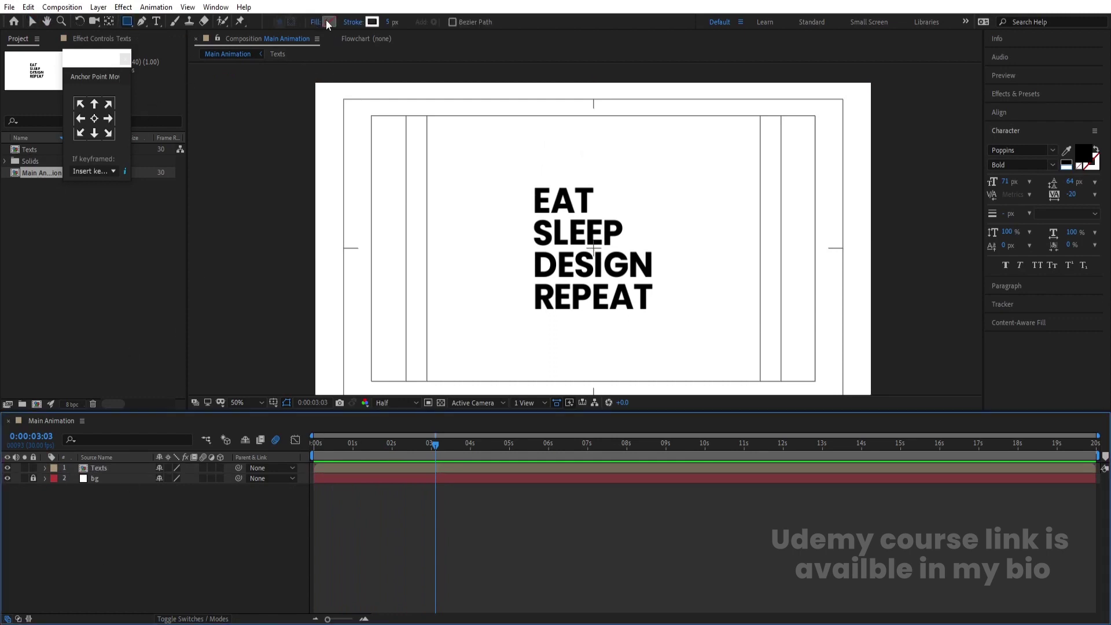
{"action": "left_click", "coordinate": [372, 22]}
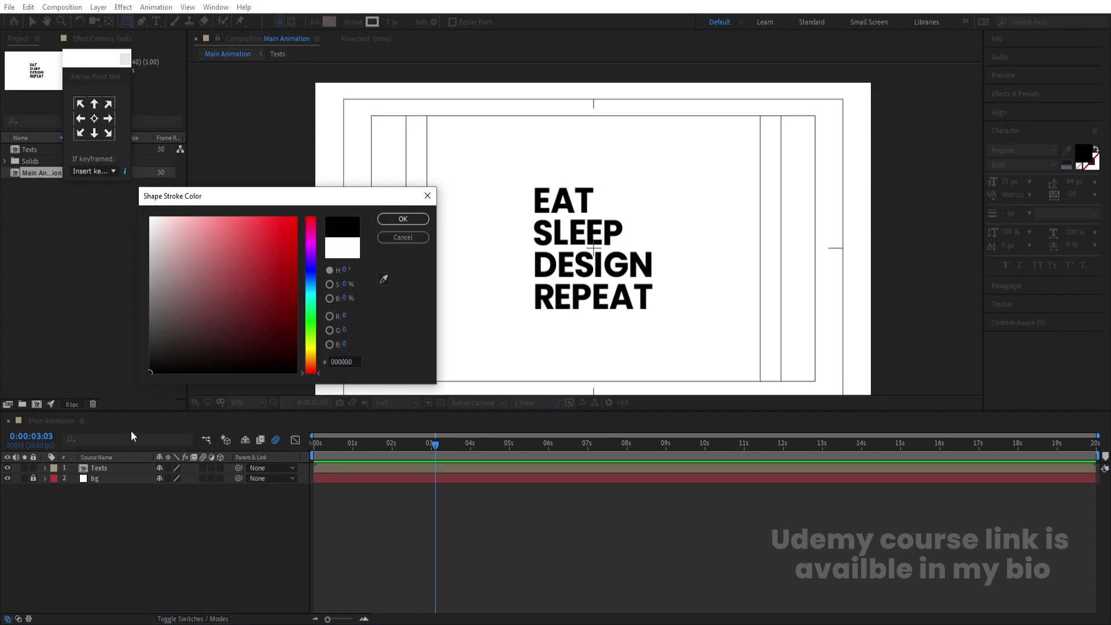
{"action": "left_click", "coordinate": [387, 221]}
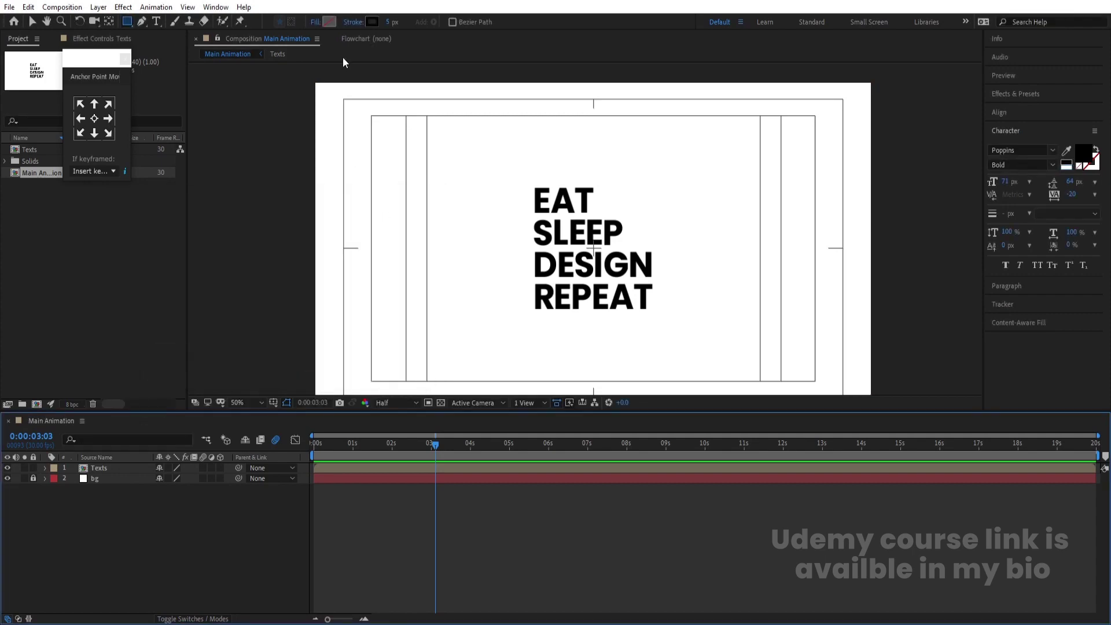
{"action": "left_click", "coordinate": [329, 22]}
{"action": "left_click", "coordinate": [253, 218]}
{"action": "left_click_drag", "start_coordinate": [253, 218], "coordinate": [263, 217]}
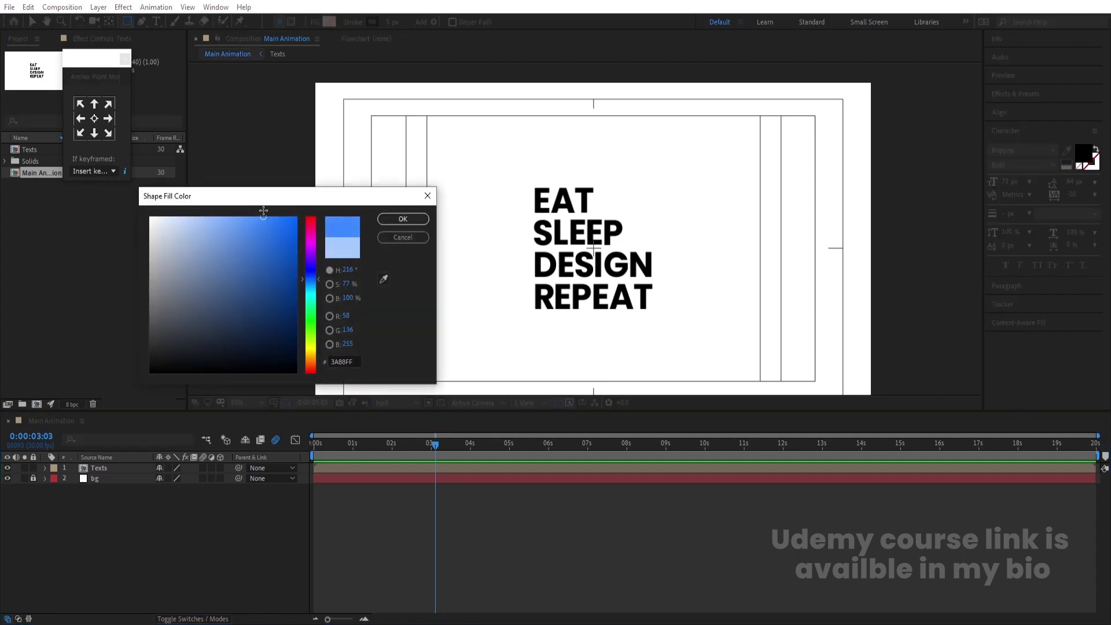
{"action": "left_click", "coordinate": [401, 219]}
{"action": "mouse_move", "coordinate": [497, 165]}
{"action": "left_mouse_down"}
{"action": "mouse_move", "coordinate": [650, 298]}
{"action": "mouse_move", "coordinate": [687, 307]}
{"action": "mouse_move", "coordinate": [692, 324]}
{"action": "left_mouse_up"}
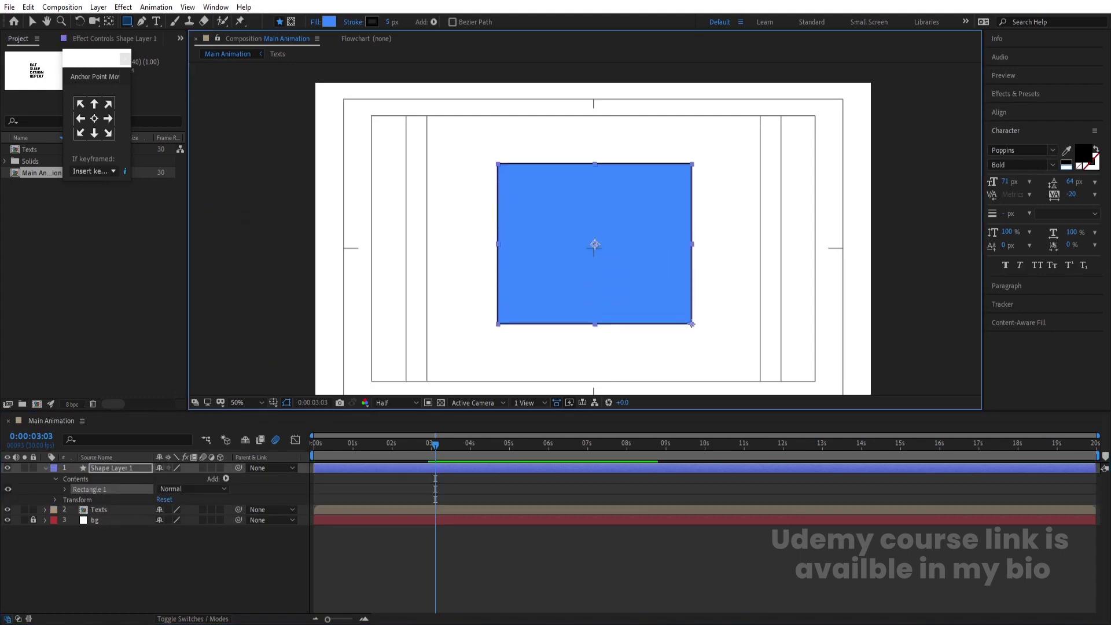
Center the rectangle horizontally and vertically in the composition and place its layer beneath Texts
{"action": "left_click", "coordinate": [1000, 113]}
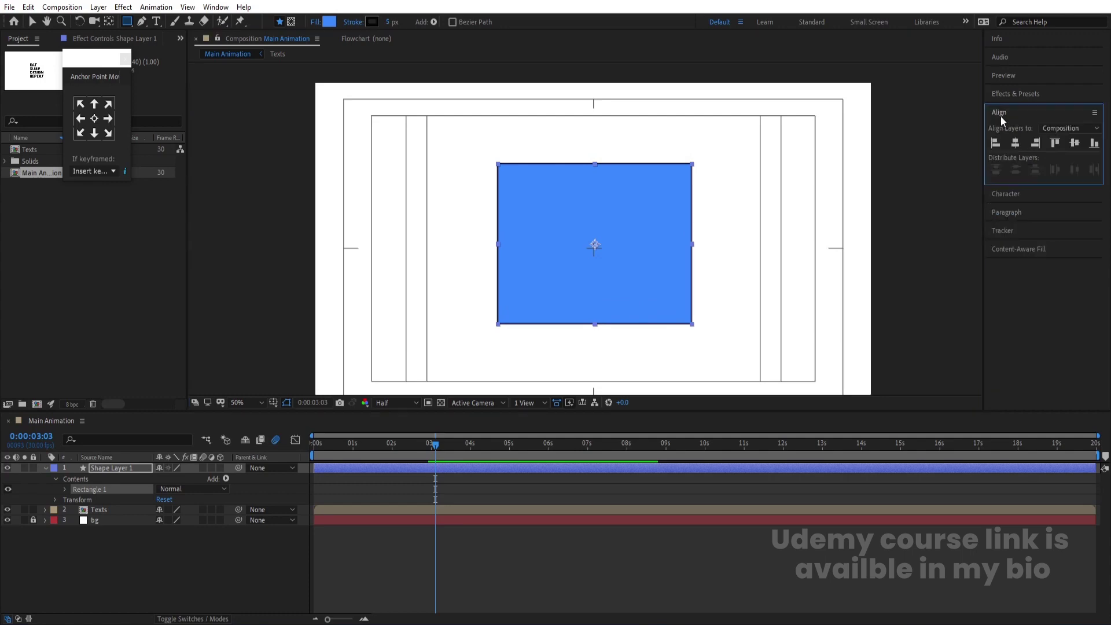
{"action": "left_click", "coordinate": [1016, 143]}
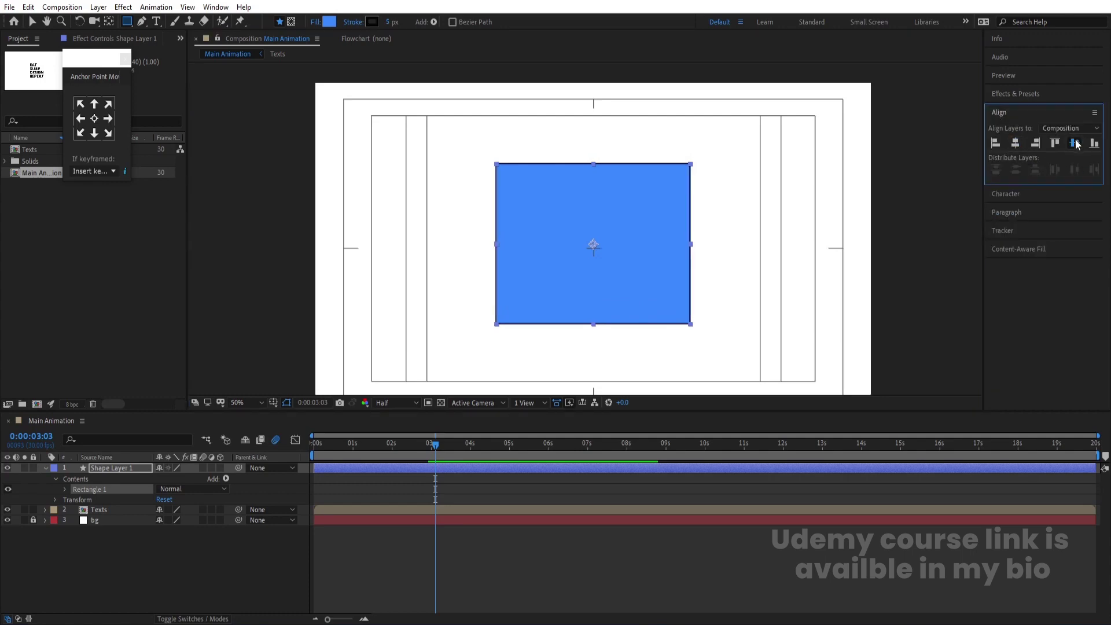
{"action": "left_click", "coordinate": [1074, 143]}
{"action": "left_click_drag", "start_coordinate": [92, 468], "coordinate": [106, 521]}
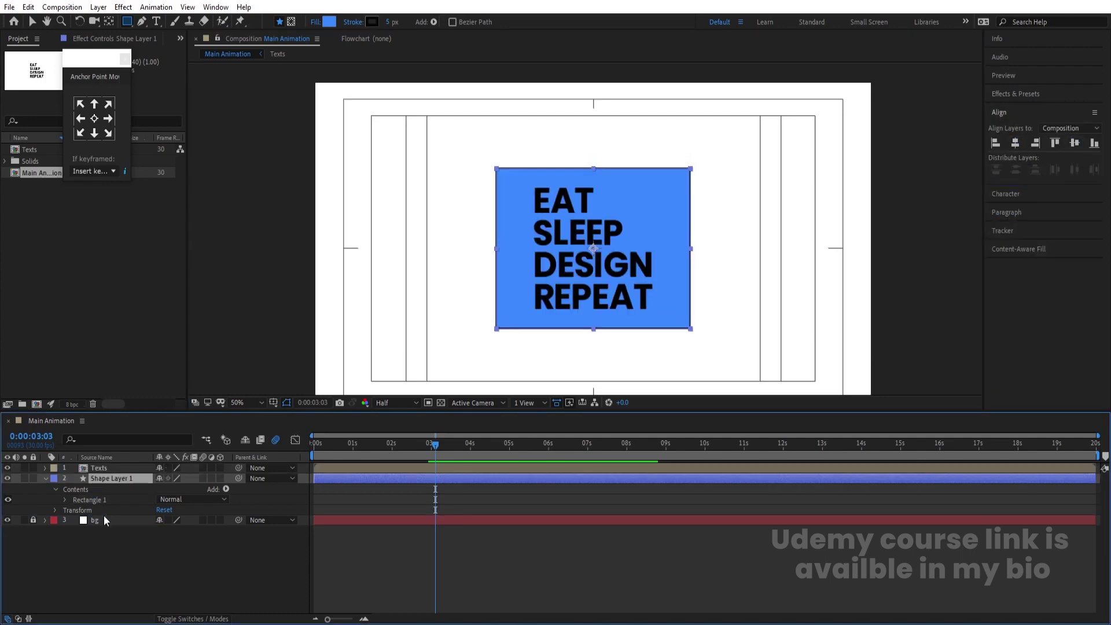
Set the rectangle's stroke width to 0 px
{"action": "left_click", "coordinate": [391, 22]}
{"action": "key", "text": "Num_Lock"}
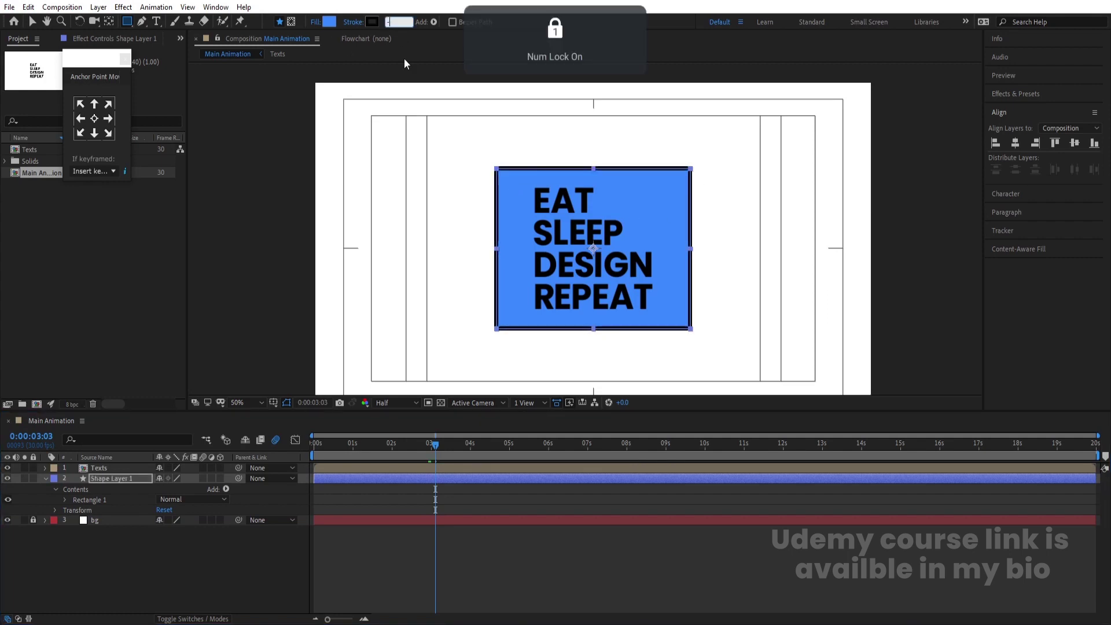
{"action": "type", "text": "0"}
{"action": "left_click", "coordinate": [92, 474]}
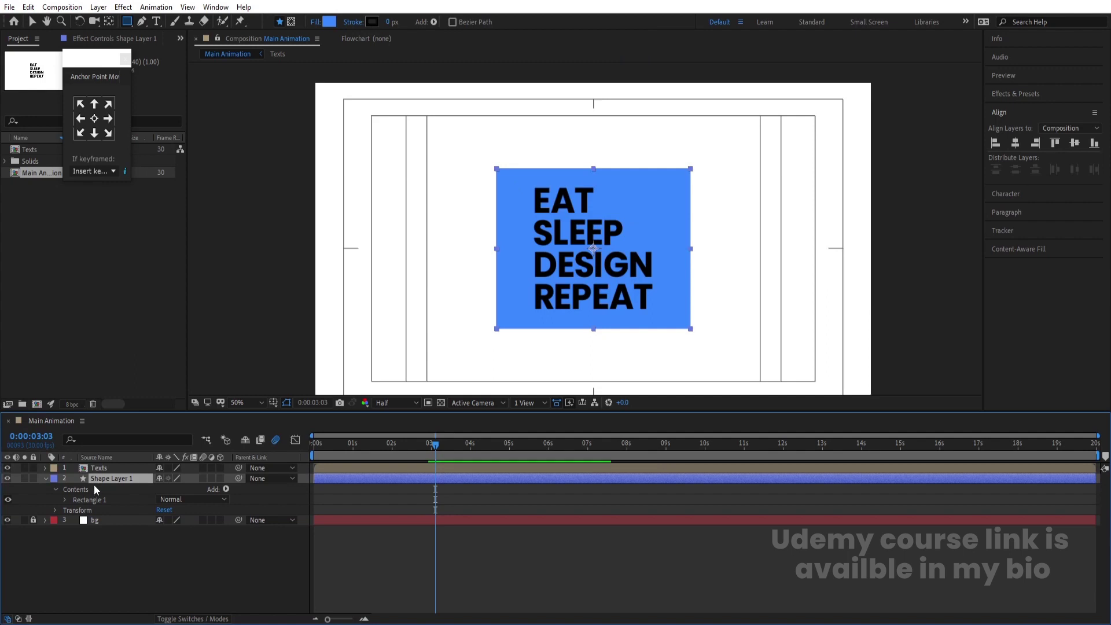
{"action": "left_click", "coordinate": [115, 560]}
Set the stroke width of Shape Layer 1 to 15 px
{"action": "left_click", "coordinate": [110, 481]}
{"action": "left_click", "coordinate": [391, 22]}
{"action": "type", "text": "10"}
{"action": "key", "text": "BackSpace"}
{"action": "type", "text": "5"}
{"action": "key", "text": "Return"}
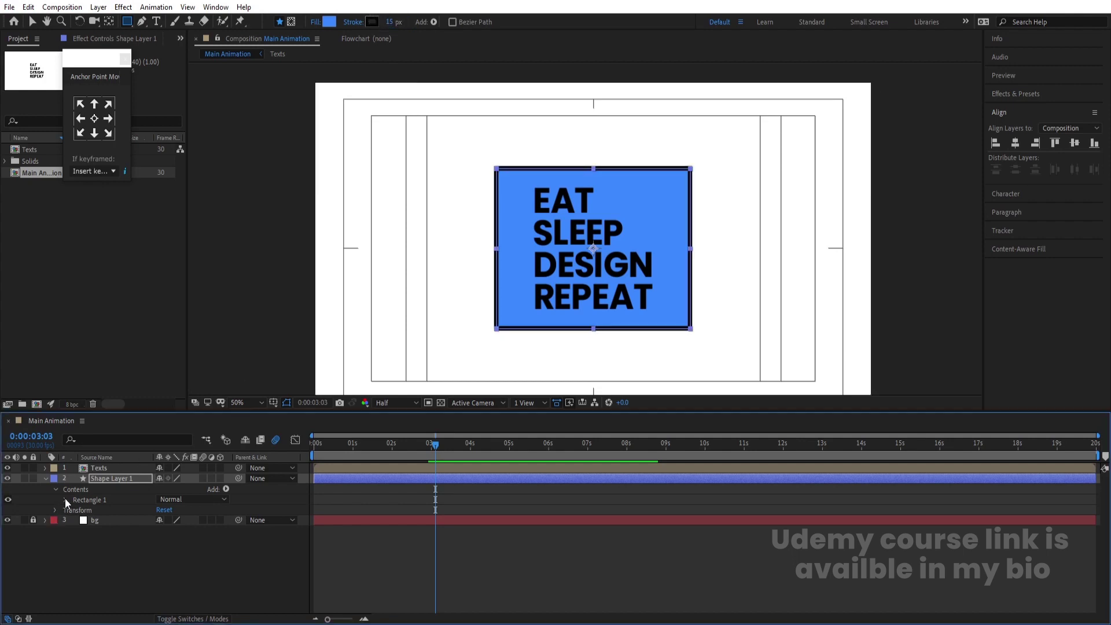
Unlink the rectangle path's size dimensions and narrow its width to about 572 px
{"action": "left_click", "coordinate": [65, 499]}
{"action": "left_click", "coordinate": [75, 510]}
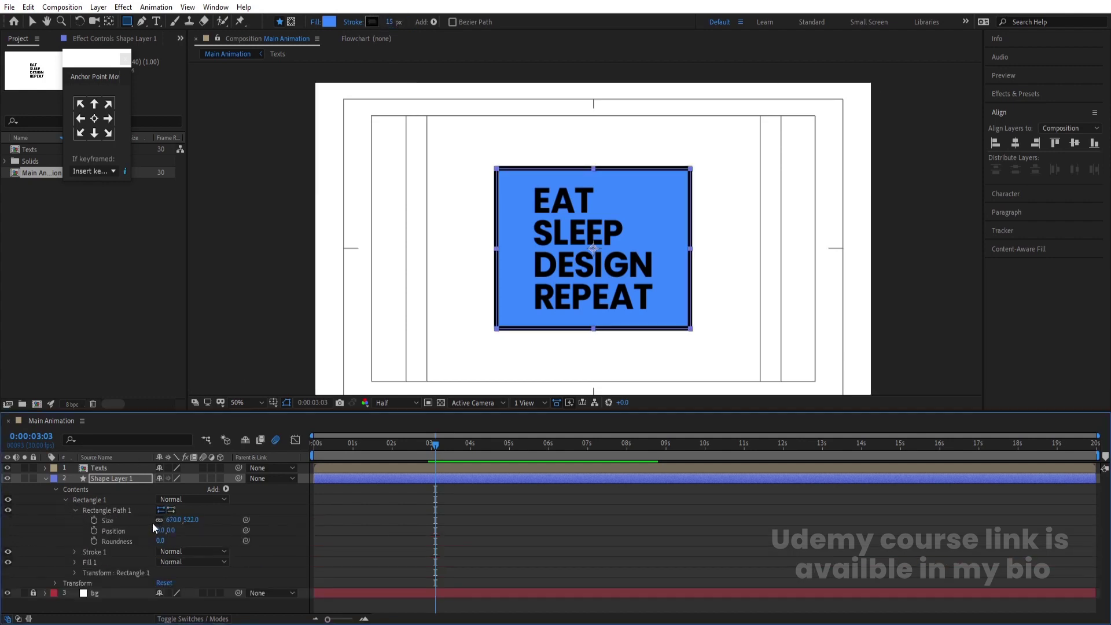
{"action": "left_click", "coordinate": [155, 522]}
{"action": "left_click_drag", "start_coordinate": [179, 520], "coordinate": [120, 519]}
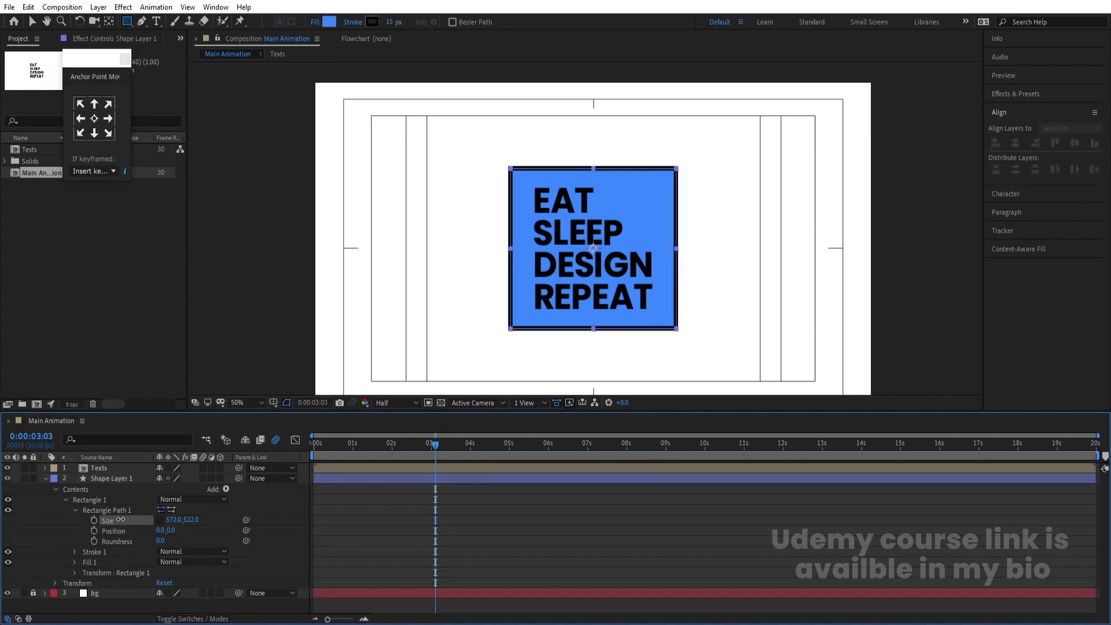
{"action": "left_click", "coordinate": [322, 503]}
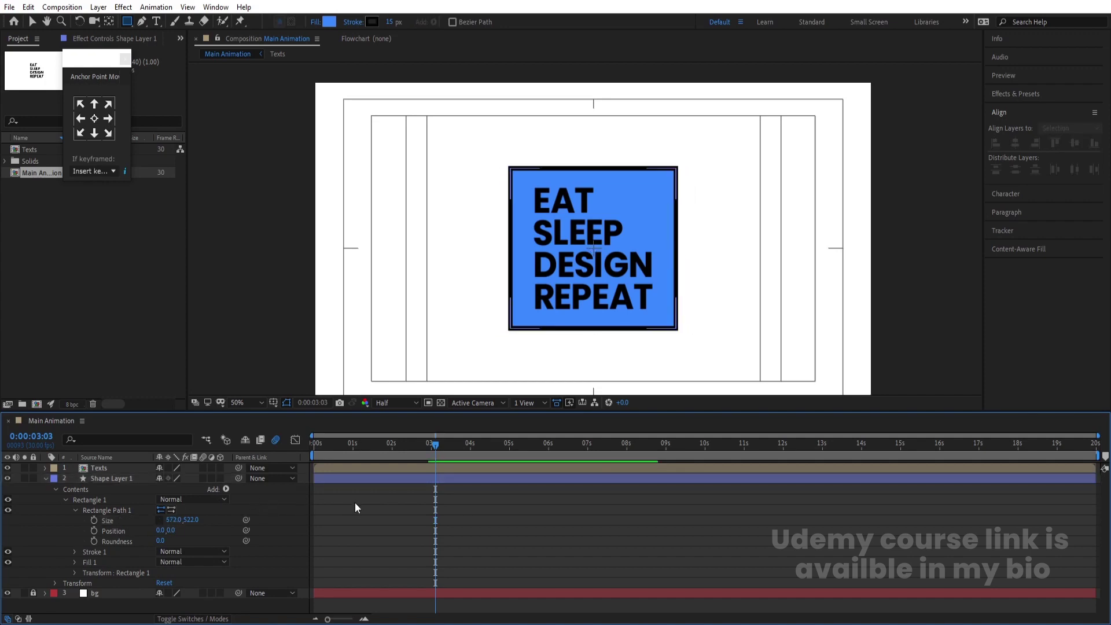
Pre-compose Shape Layer 1 into a composition named box, moving all attributes
{"action": "left_click", "coordinate": [45, 479]}
{"action": "left_click", "coordinate": [125, 483]}
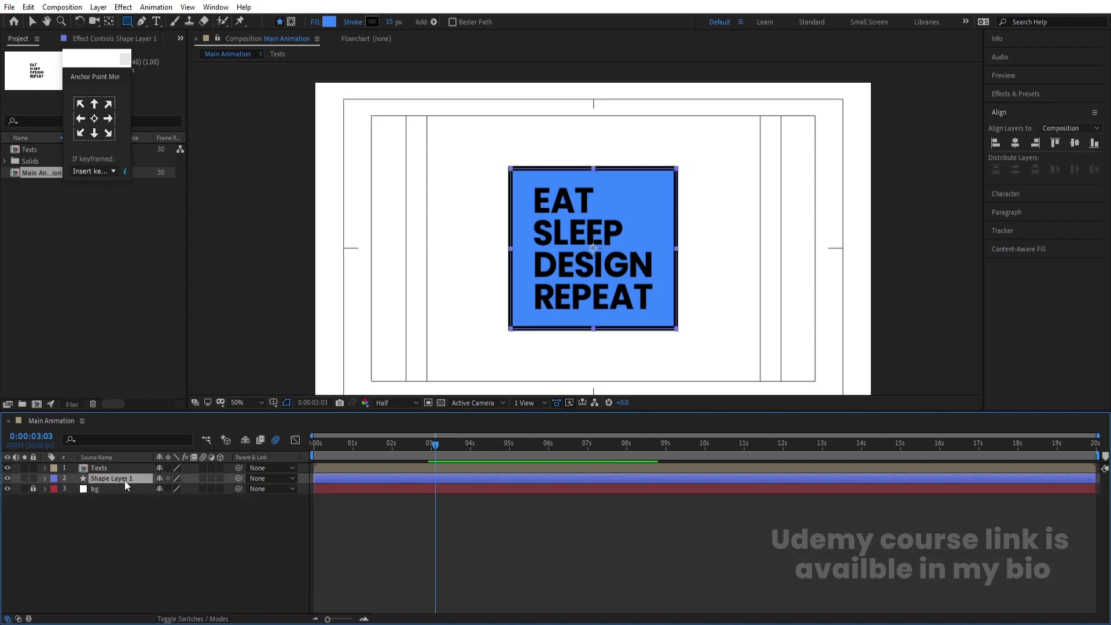
{"action": "key", "text": "ctrl+shift+c"}
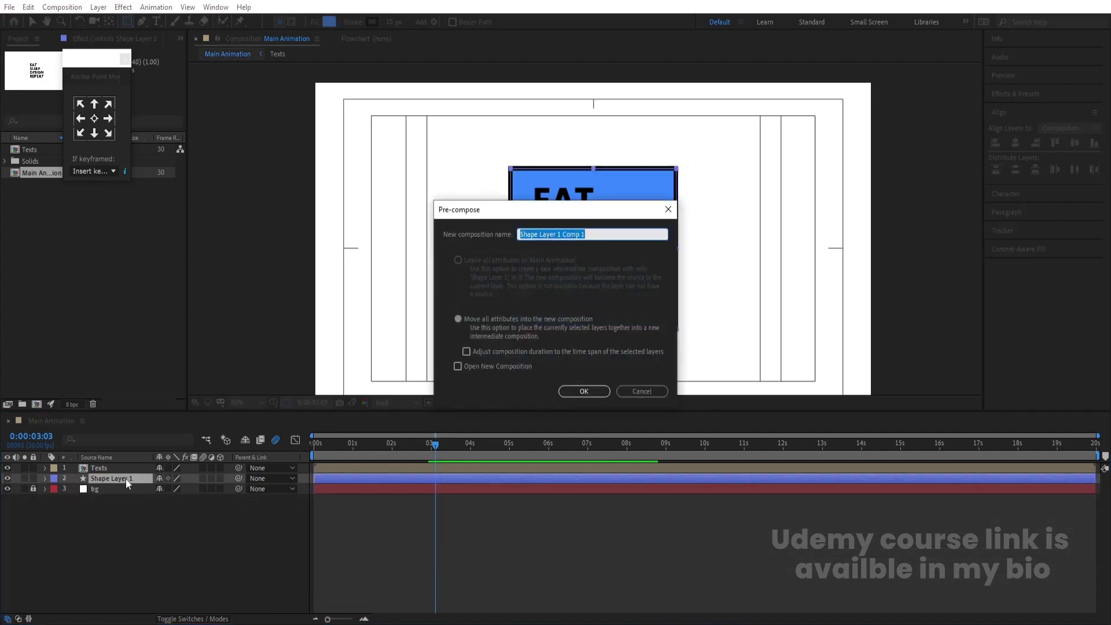
{"action": "type", "text": "box"}
{"action": "key", "text": "Return"}
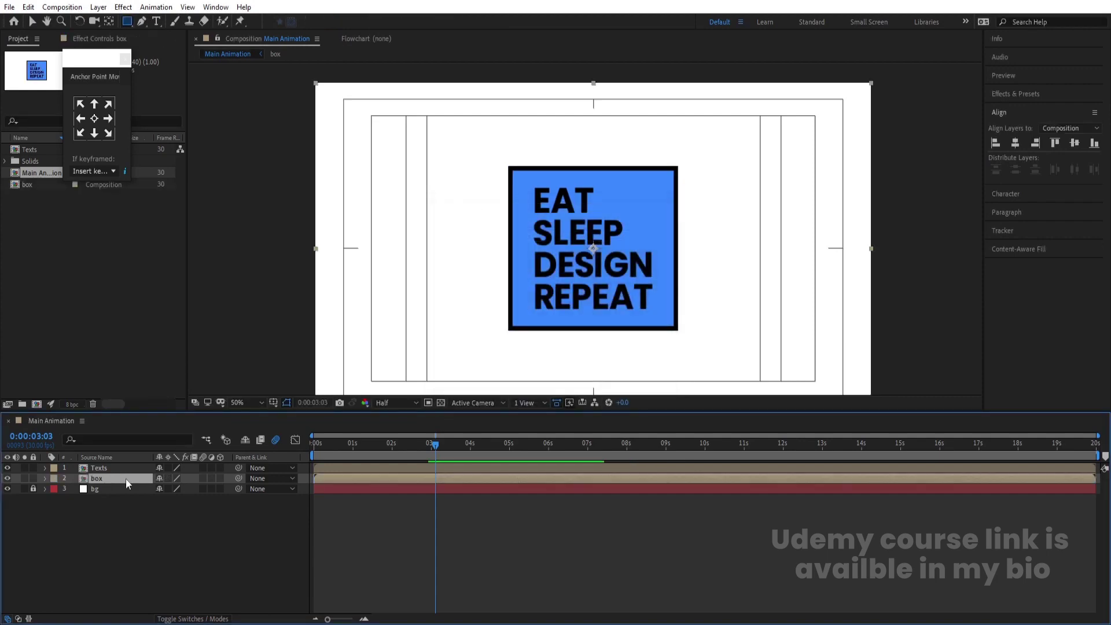
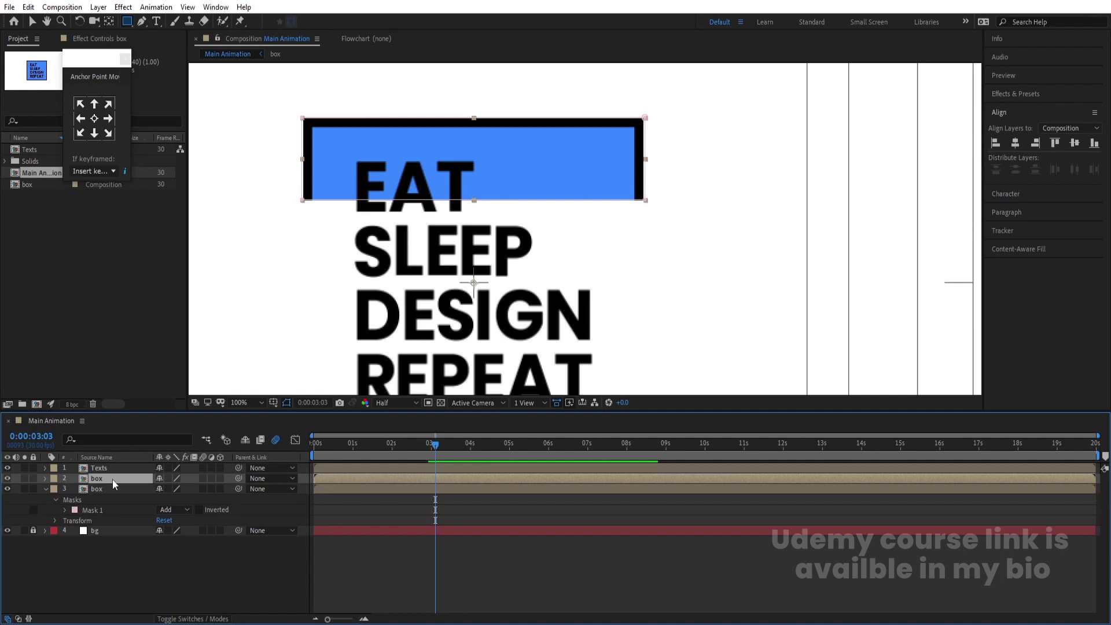
Move Mask 1 of the upper box layer down so it reveals the strip directly below the first, behind SLEEP
{"action": "key", "text": "m"}
{"action": "left_click", "coordinate": [92, 488]}
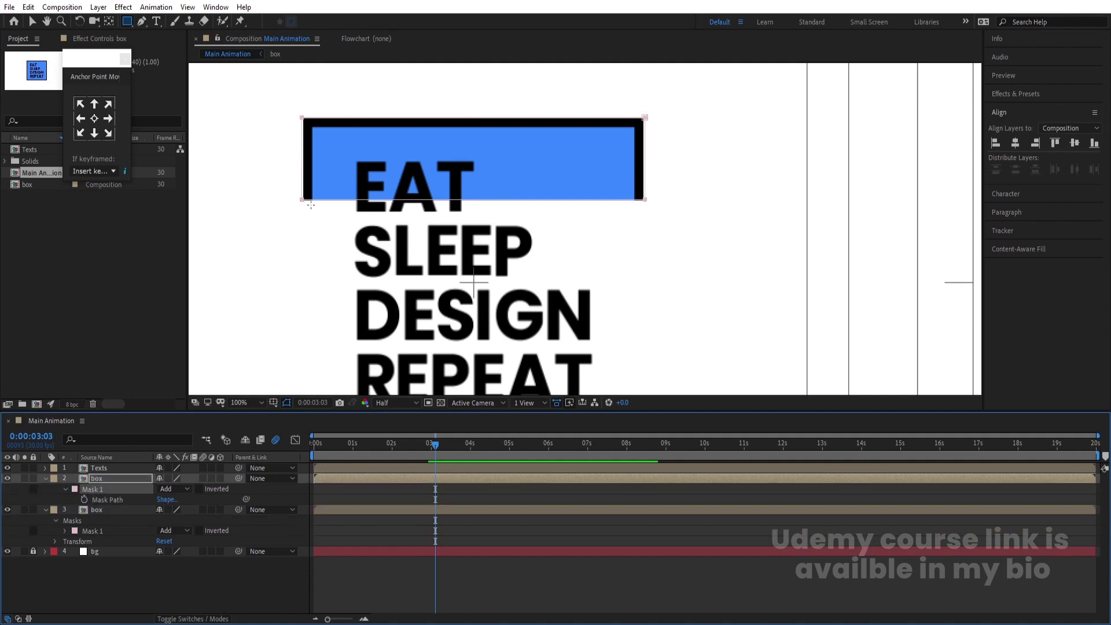
{"action": "key", "text": "v"}
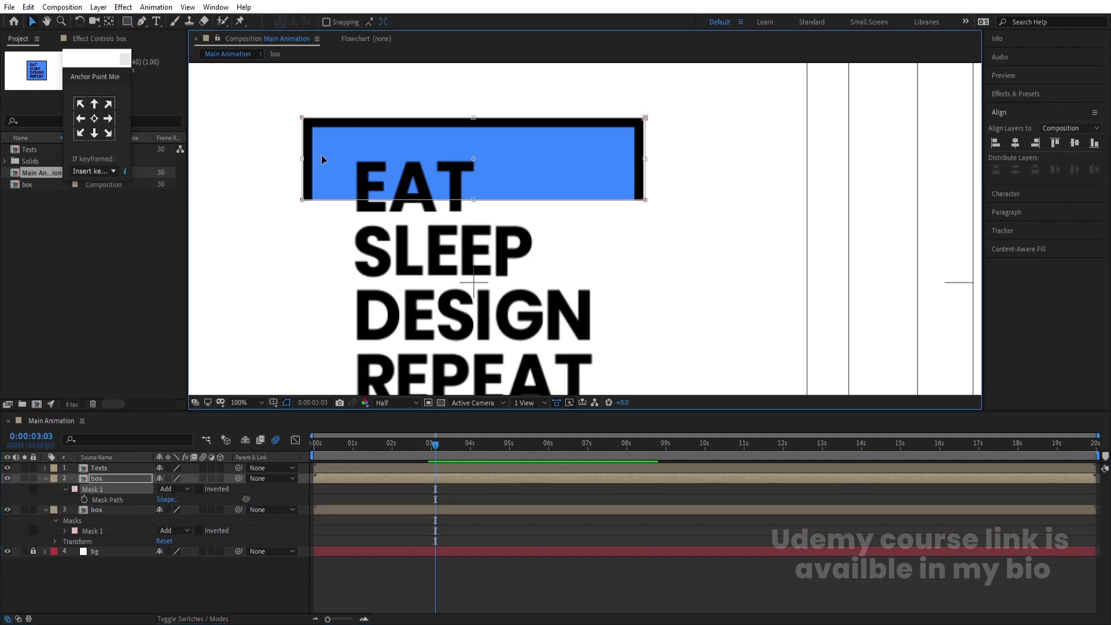
{"action": "key", "text": "Down"}
{"action": "key", "text": "Down"}
{"action": "key", "text": "Down"}
{"action": "key", "text": "Down"}
{"action": "key", "text": "Down"}
{"action": "key", "text": "Down"}
{"action": "key", "text": "Down"}
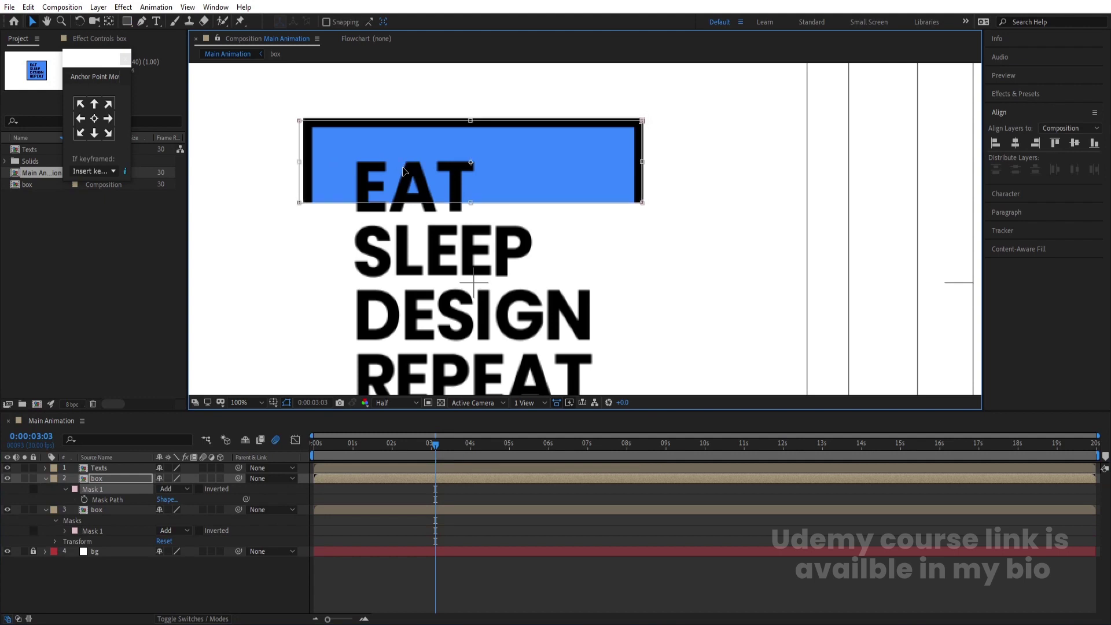
{"action": "left_click_drag", "start_coordinate": [421, 172], "coordinate": [422, 245]}
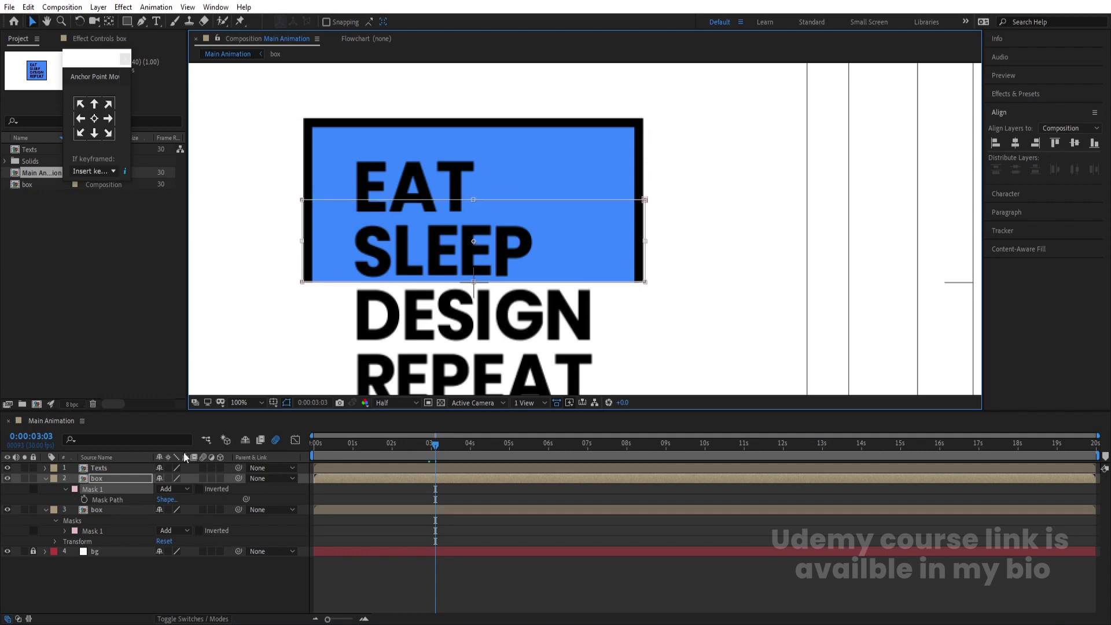
Nudge the second strip's mask up slightly so it overlaps the first strip without a seam
{"action": "left_click", "coordinate": [130, 570]}
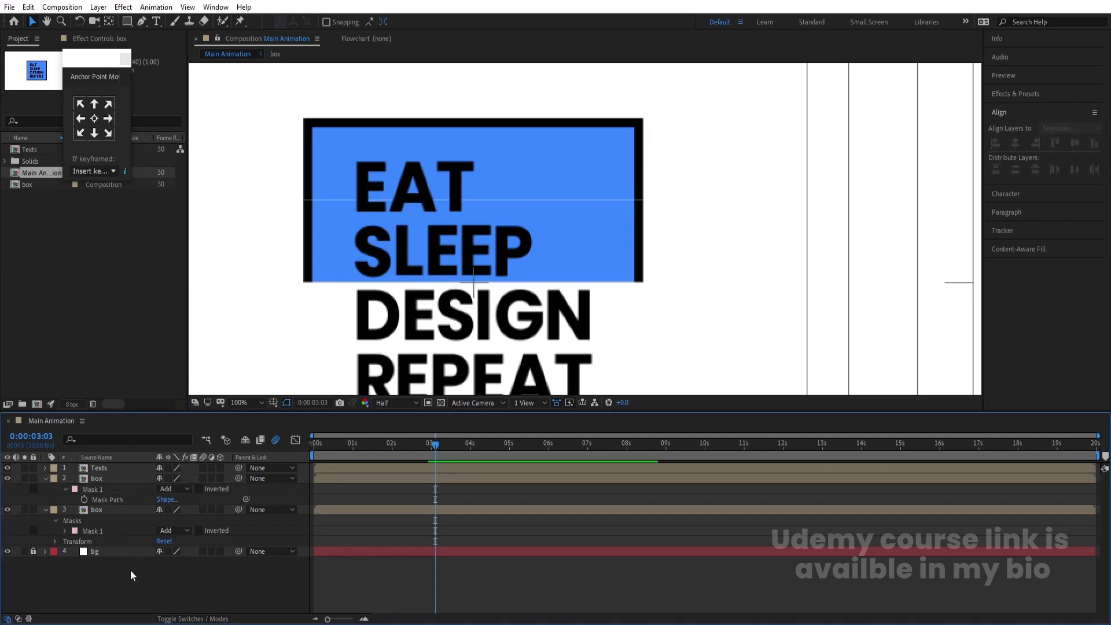
{"action": "left_click", "coordinate": [102, 490]}
{"action": "left_click", "coordinate": [301, 281]}
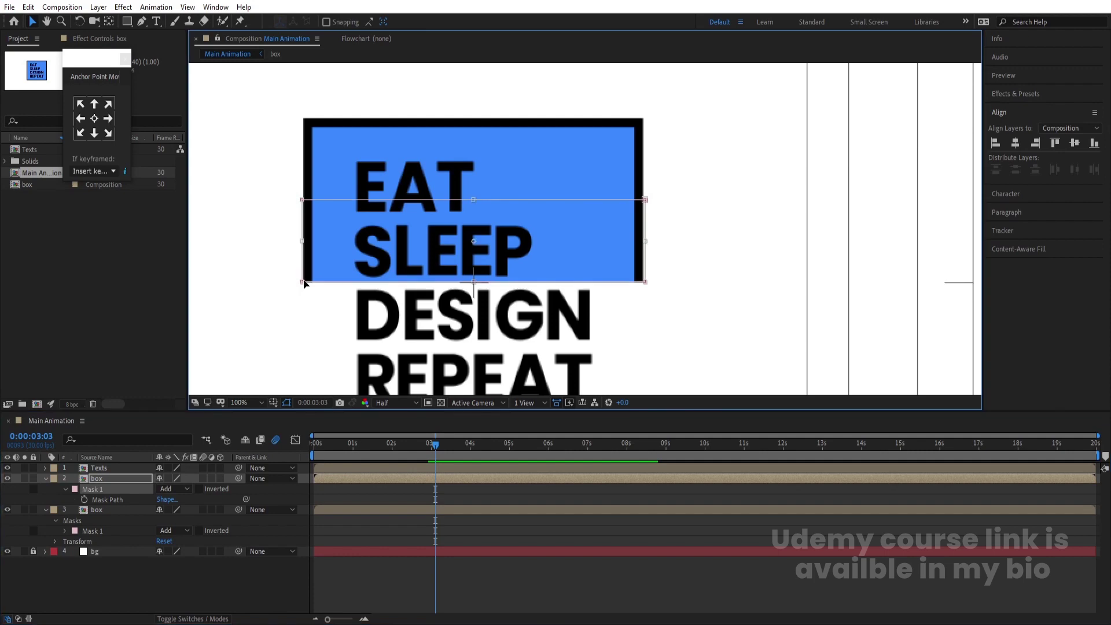
{"action": "key", "text": "ctrl+t"}
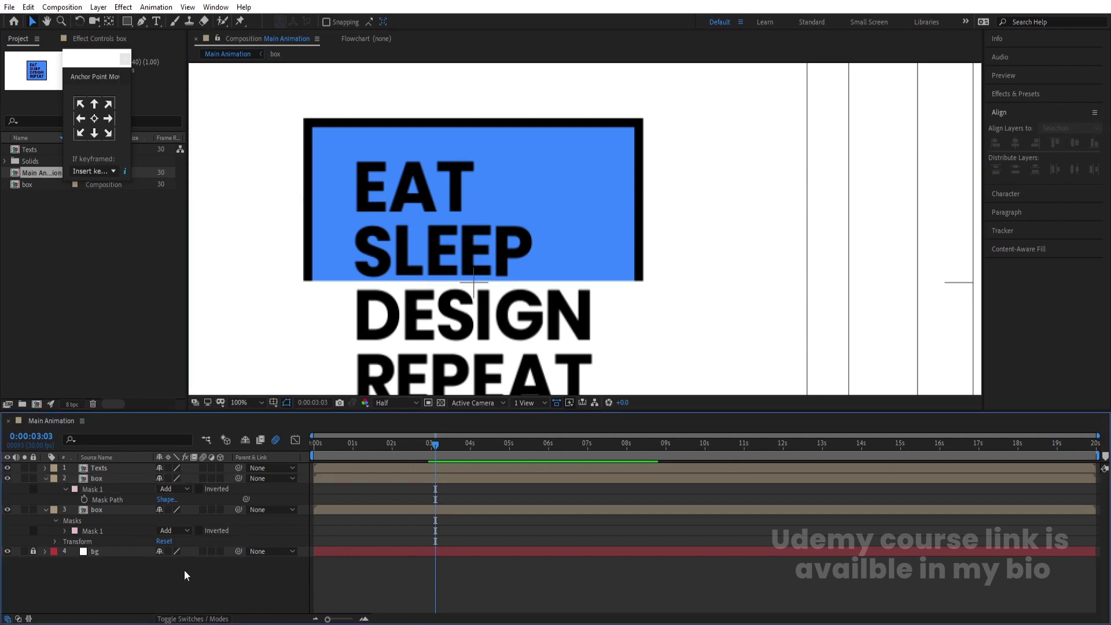
Duplicate the second box strip and move the copy's mask down to reveal the third strip behind DESIGN
{"action": "left_click", "coordinate": [94, 478]}
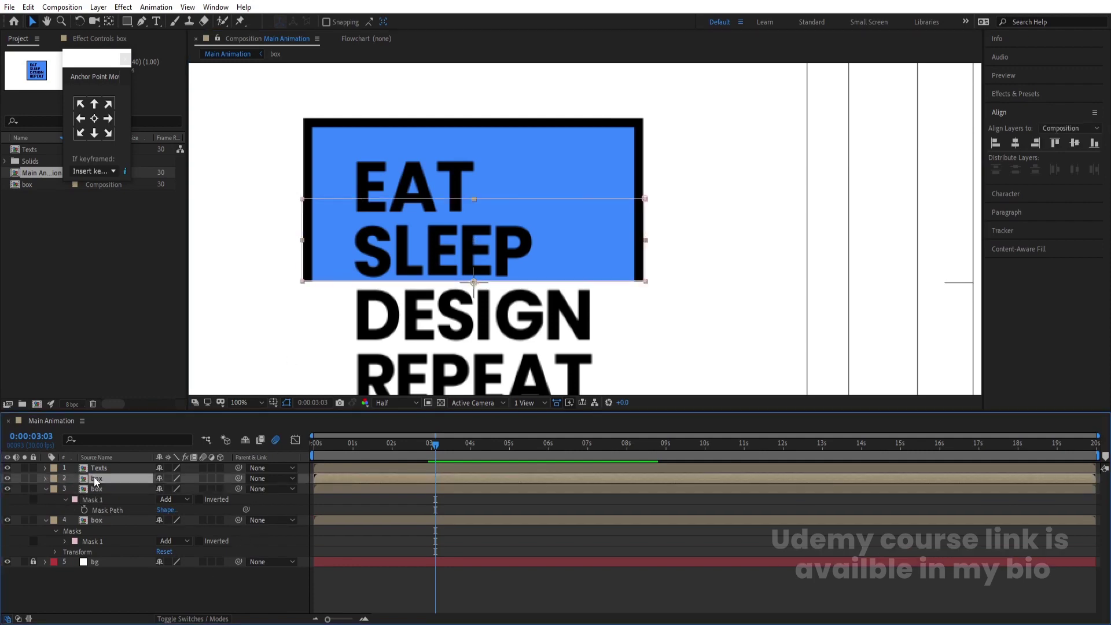
{"action": "double_click", "coordinate": [100, 488]}
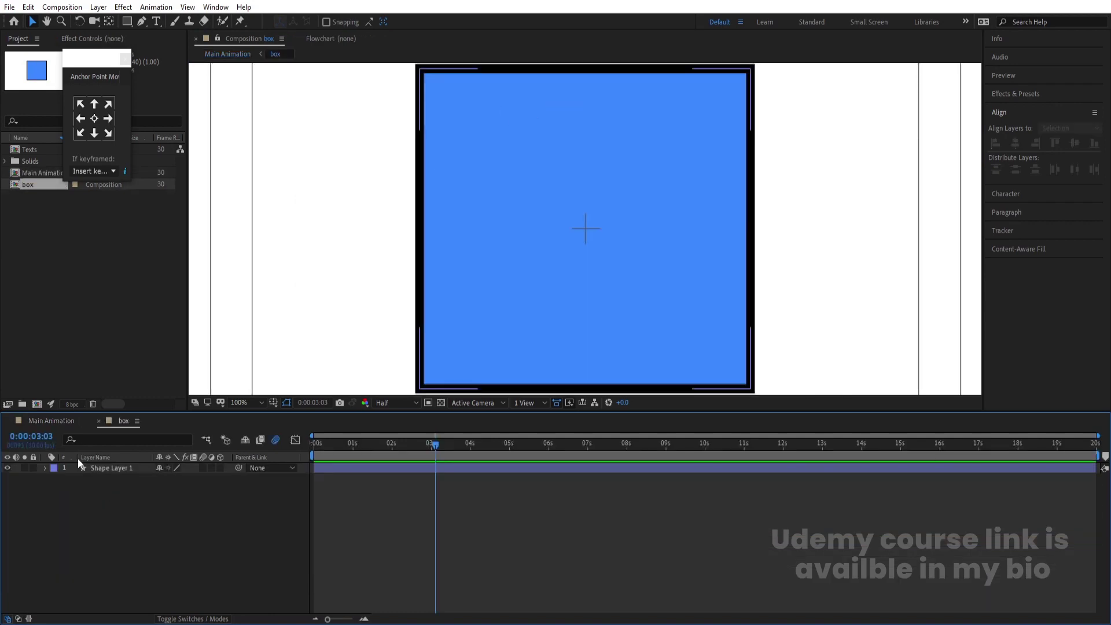
{"action": "left_click", "coordinate": [56, 421]}
{"action": "left_click", "coordinate": [301, 279]}
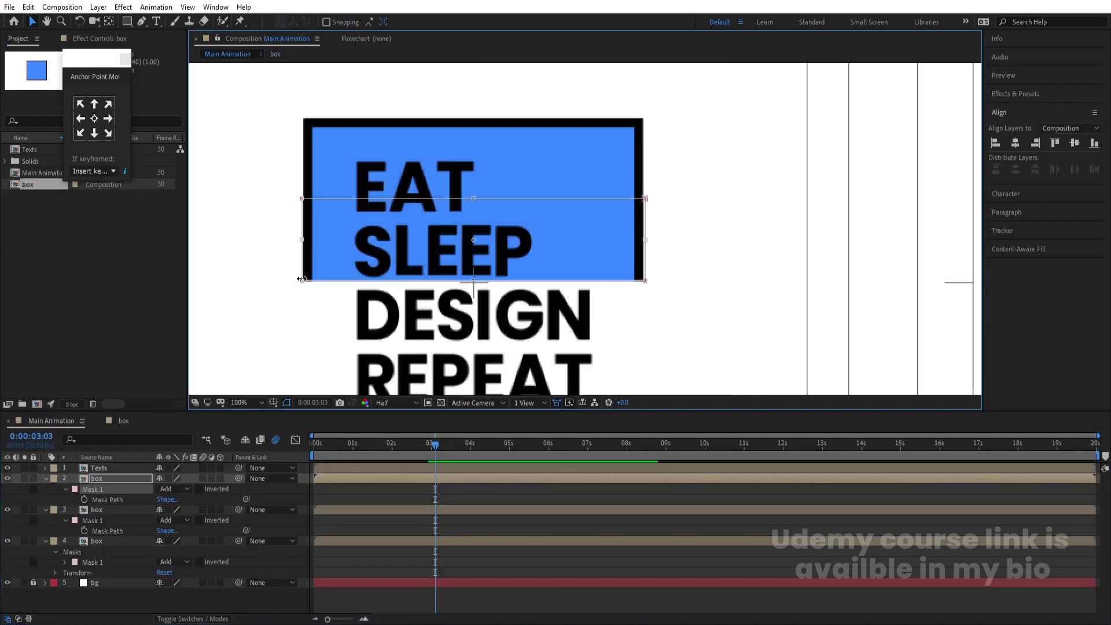
{"action": "left_click_drag", "start_coordinate": [405, 250], "coordinate": [406, 330]}
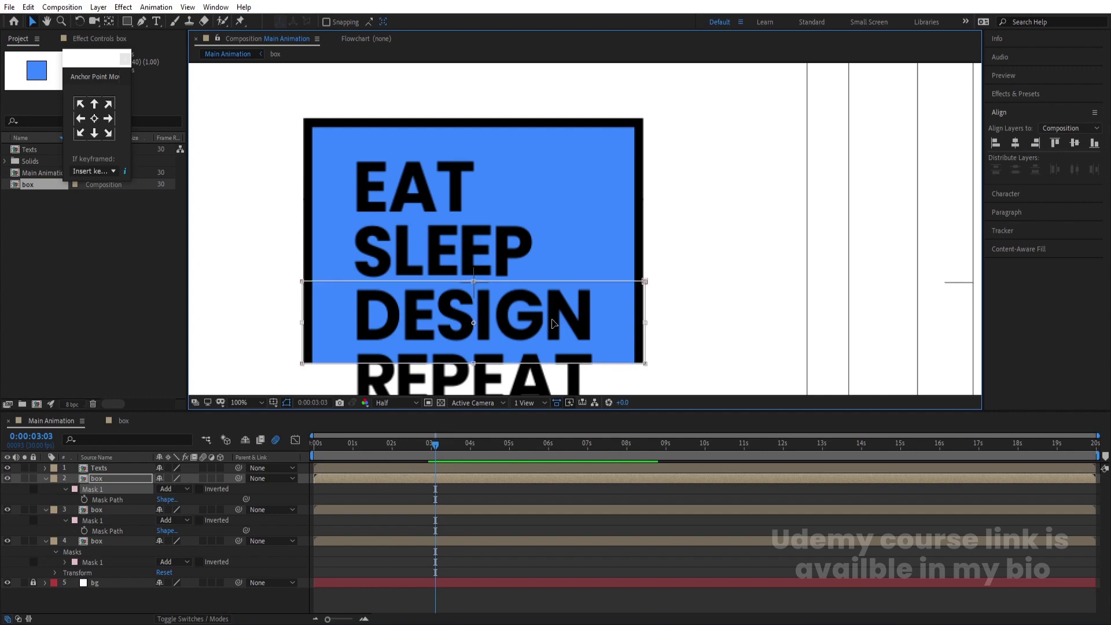
{"action": "key", "text": "Up"}
{"action": "left_click", "coordinate": [341, 490]}
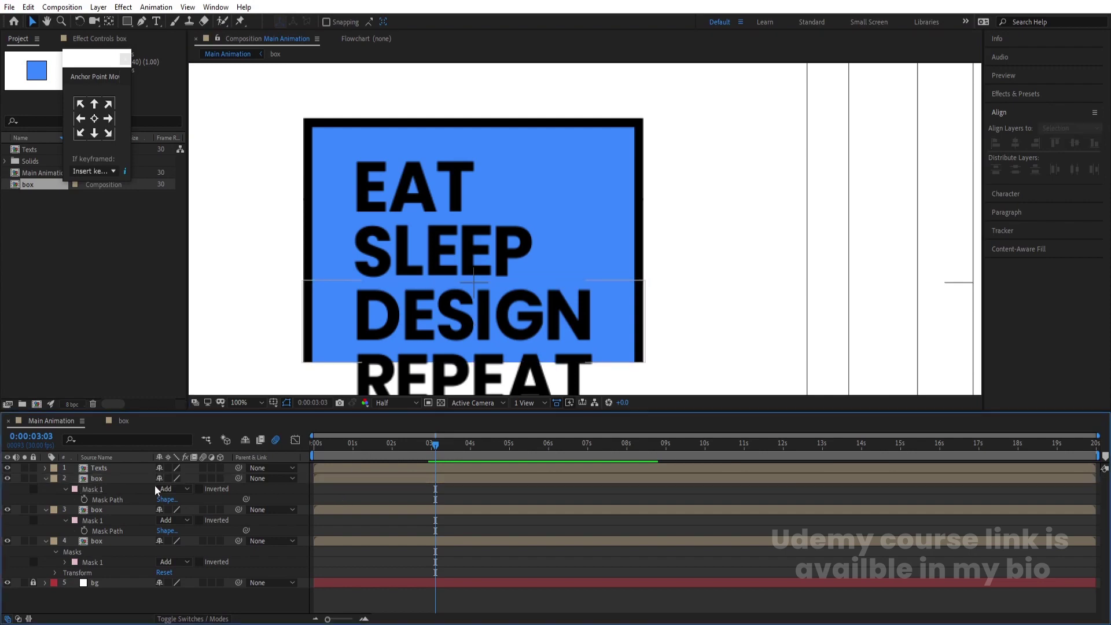
Duplicate the third box strip and move the copy's mask down to reveal the fourth strip behind REPEAT
{"action": "left_click", "coordinate": [101, 481]}
{"action": "key", "text": "ctrl+d"}
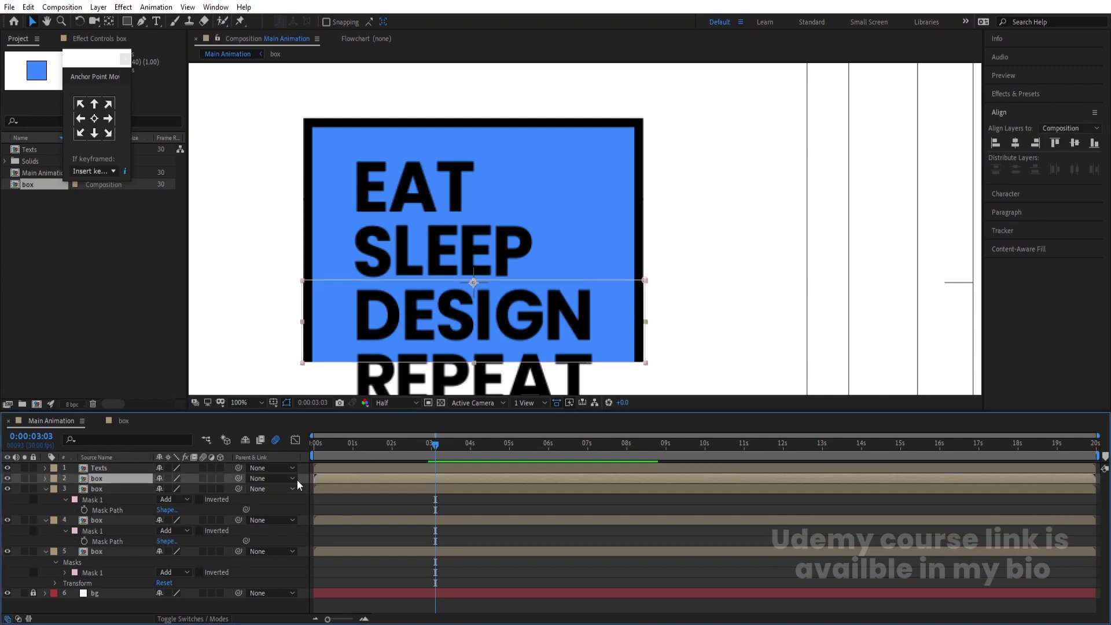
{"action": "key", "text": "m"}
{"action": "left_click", "coordinate": [110, 492]}
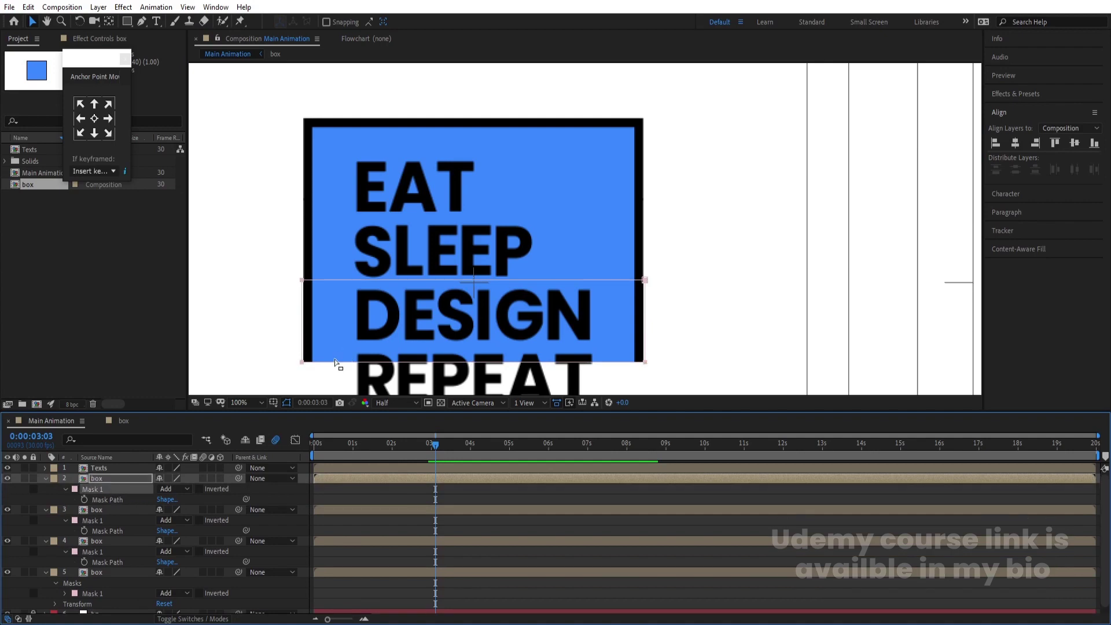
{"action": "left_click_drag", "start_coordinate": [406, 319], "coordinate": [399, 367]}
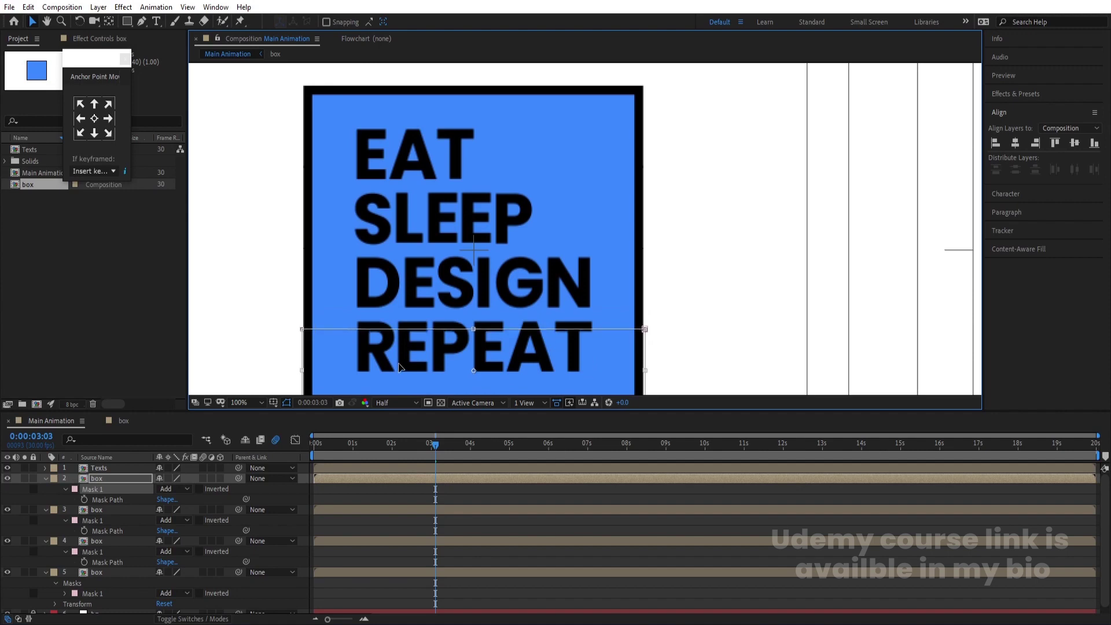
Extend the lower edge of the fourth strip's mask slightly downward so it covers the box's full bottom border
{"action": "left_click", "coordinate": [120, 481]}
{"action": "key", "text": "m"}
{"action": "key", "text": "m"}
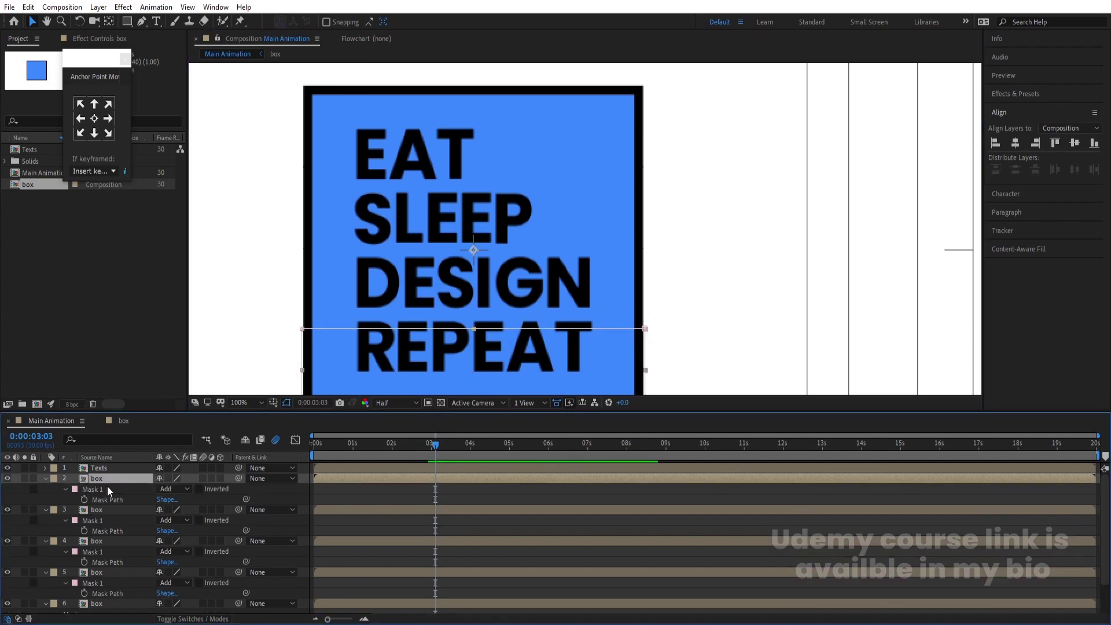
{"action": "left_click", "coordinate": [107, 486]}
{"action": "left_click_drag", "start_coordinate": [383, 294], "coordinate": [375, 166]}
{"action": "key", "text": "v"}
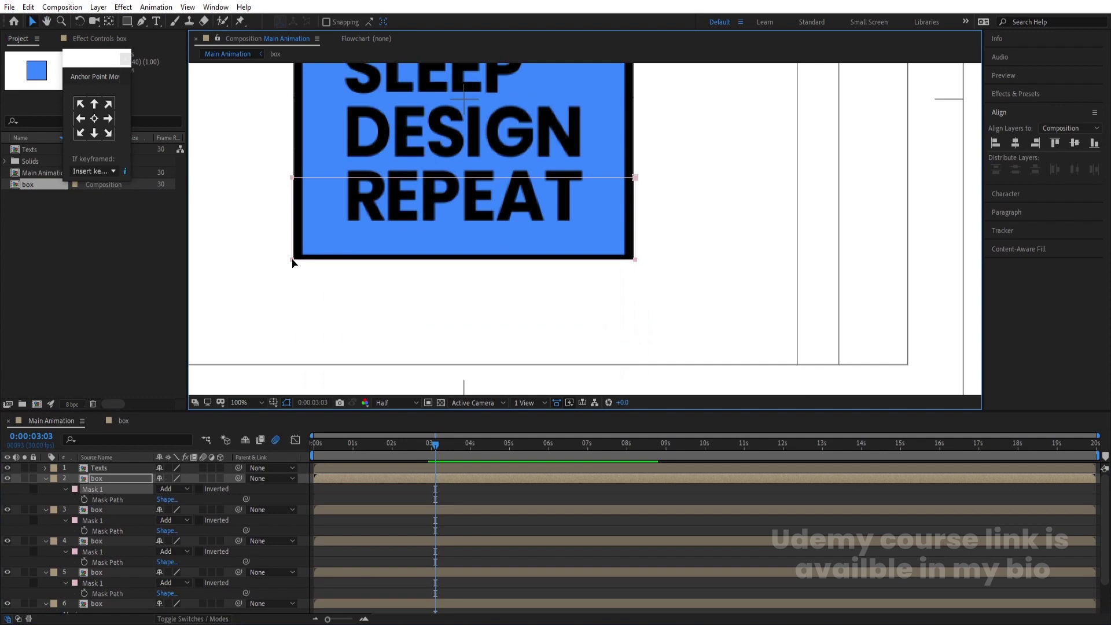
{"action": "key", "text": "ctrl+t"}
{"action": "left_click", "coordinate": [117, 478]}
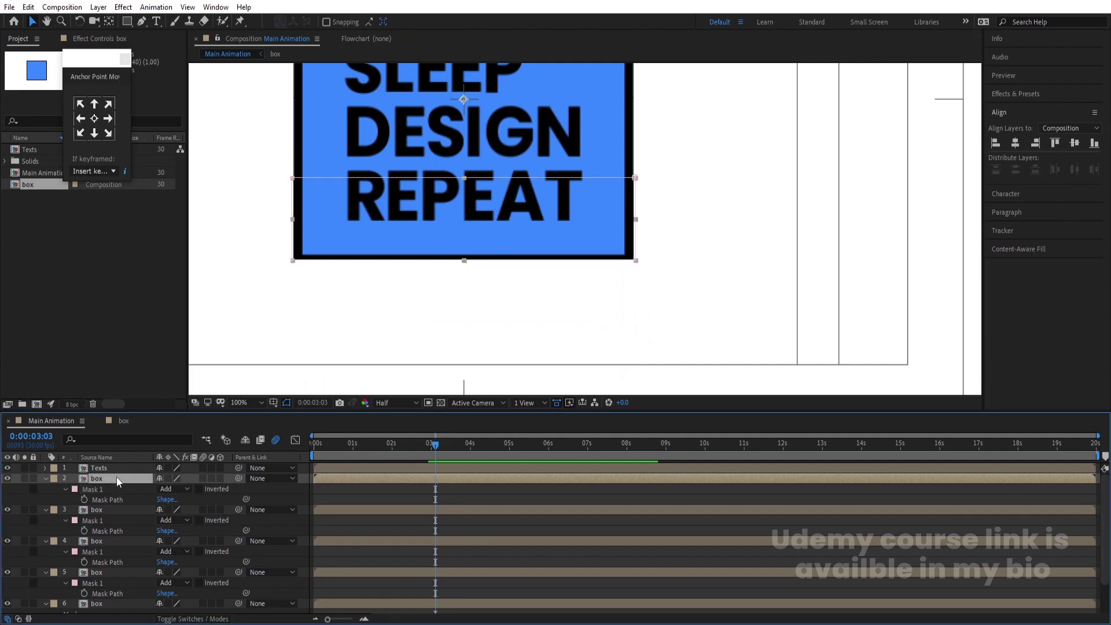
{"action": "key", "text": "ctrl+z"}
{"action": "left_click", "coordinate": [113, 477]}
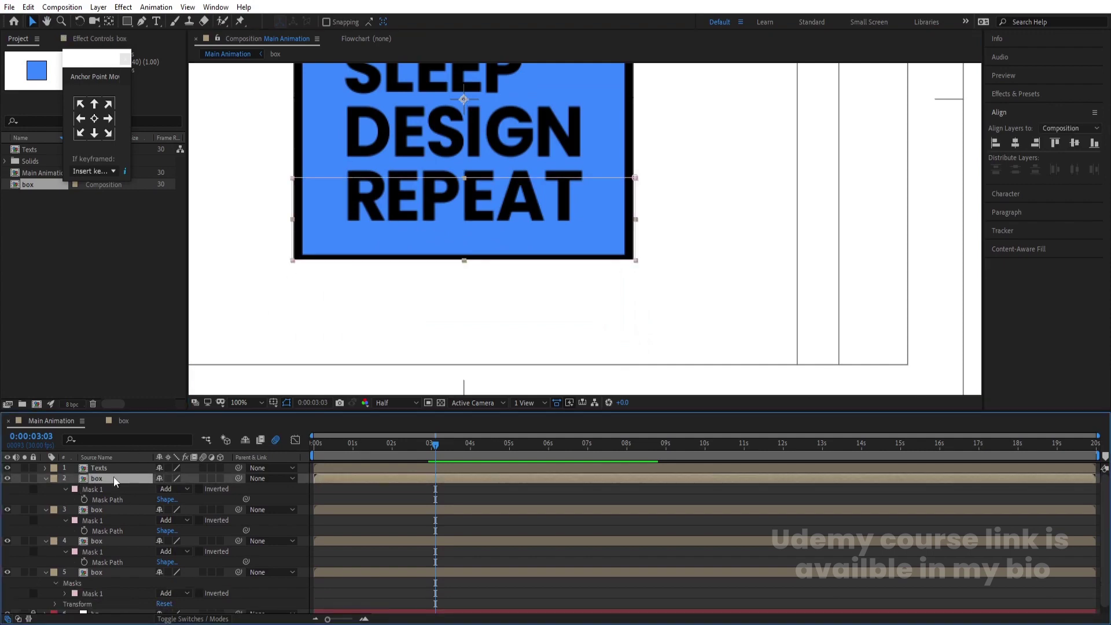
{"action": "left_click", "coordinate": [292, 262]}
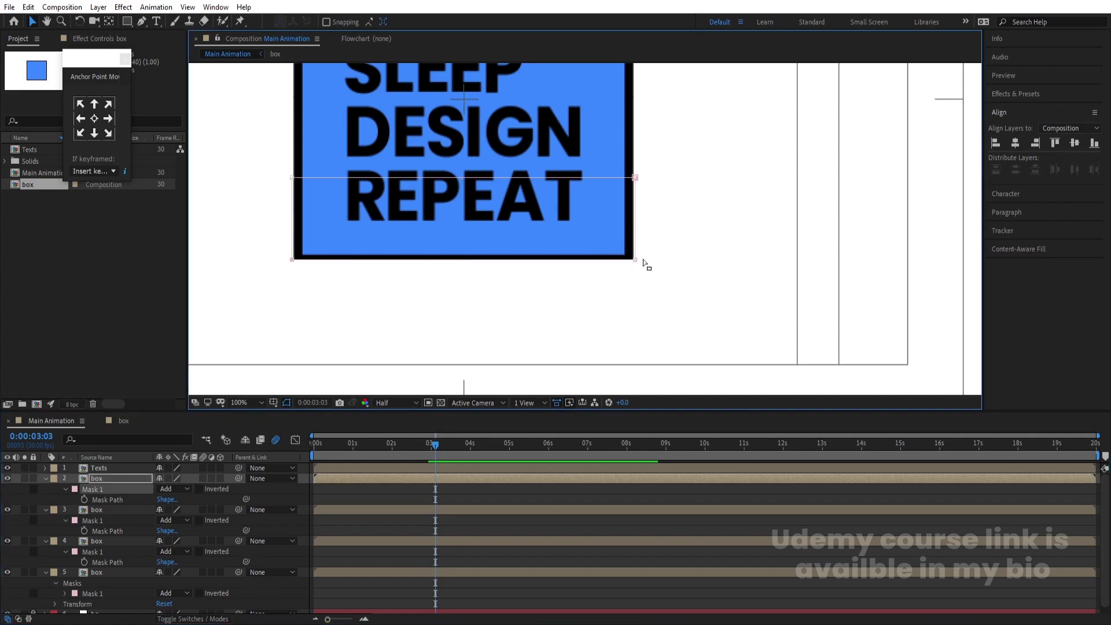
{"action": "left_click_drag", "start_coordinate": [637, 261], "coordinate": [636, 268]}
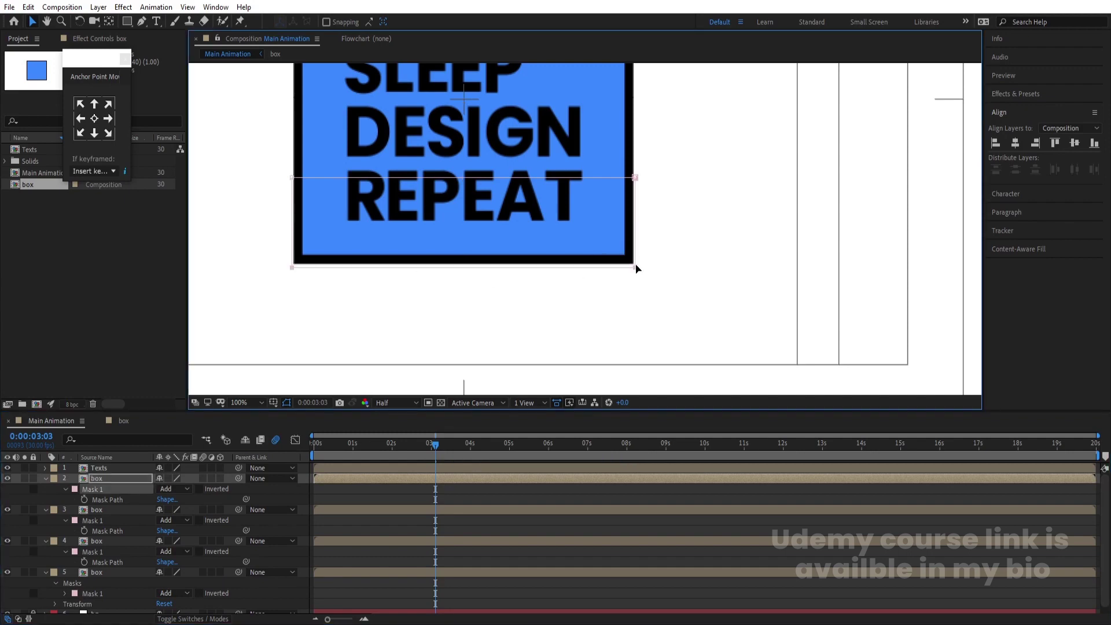
{"action": "left_click", "coordinate": [344, 492]}
Move the anchor points of all four box strips to the top centre of each strip
{"action": "left_click", "coordinate": [97, 573]}
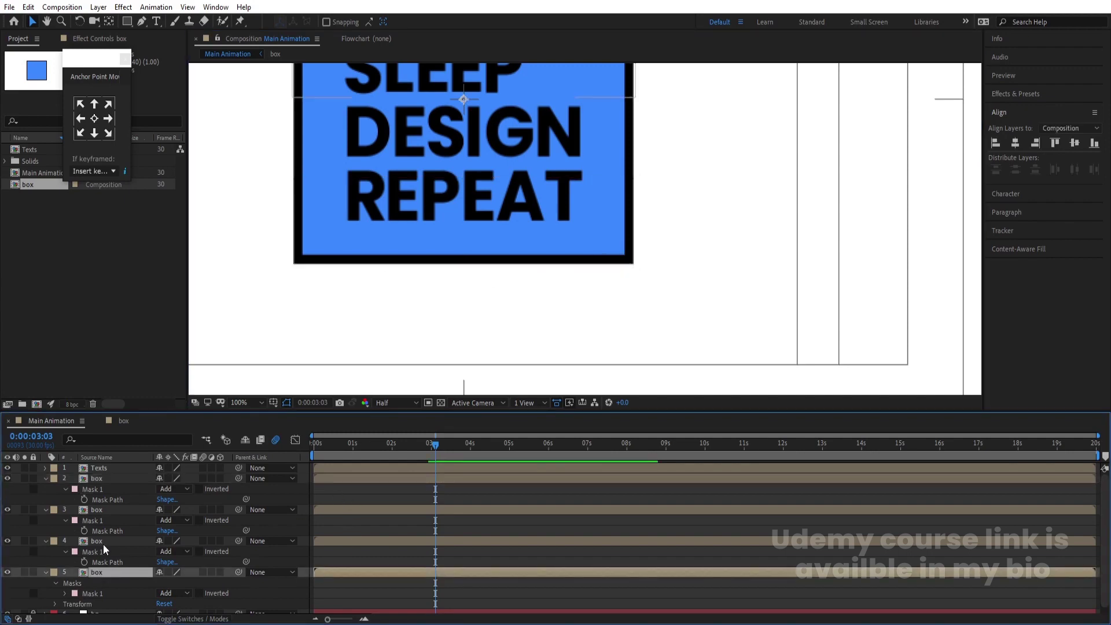
{"action": "scroll", "coordinate": [104, 521], "scroll_direction": "down", "scroll_amount": 1}
{"action": "left_click", "coordinate": [97, 482], "text": "ctrl"}
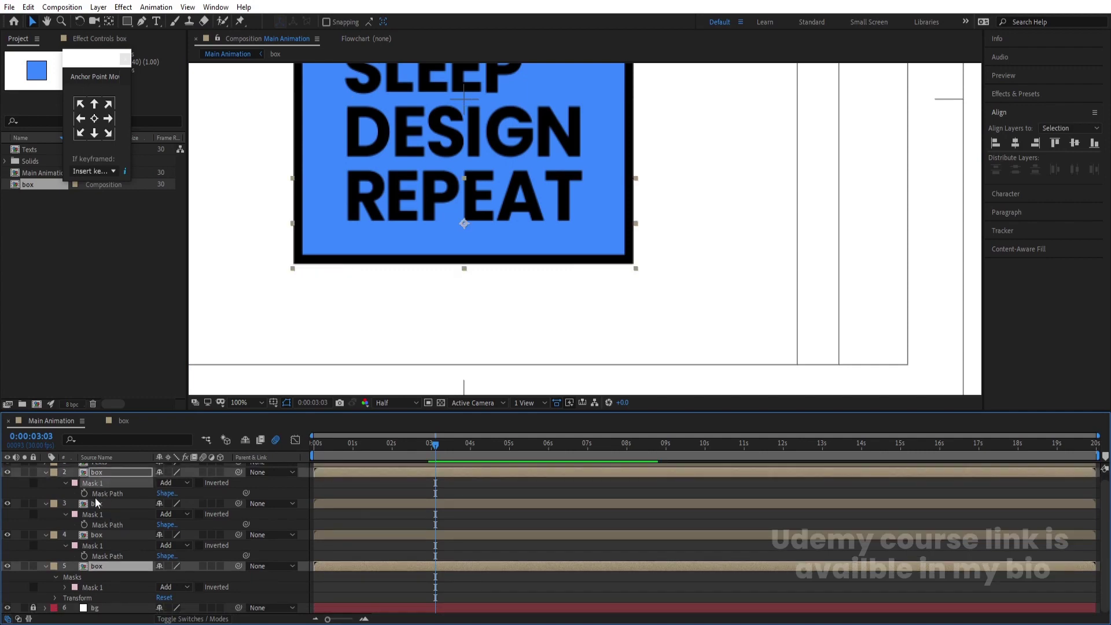
{"action": "left_click", "coordinate": [95, 496]}
{"action": "left_click", "coordinate": [96, 506]}
{"action": "left_click", "coordinate": [97, 536], "text": "ctrl"}
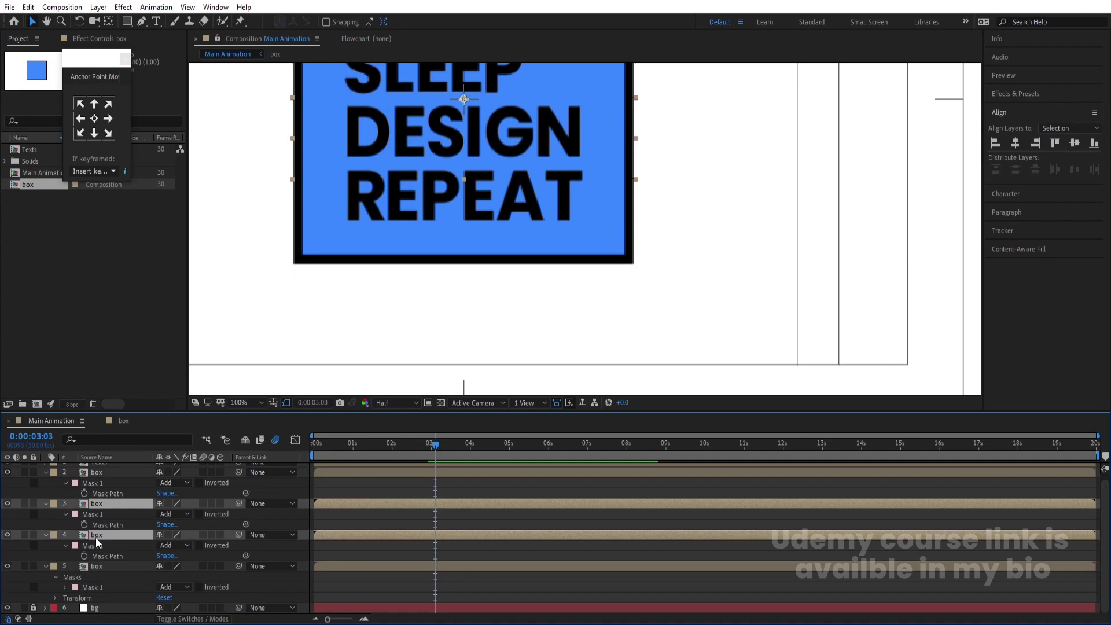
{"action": "left_click", "coordinate": [249, 403]}
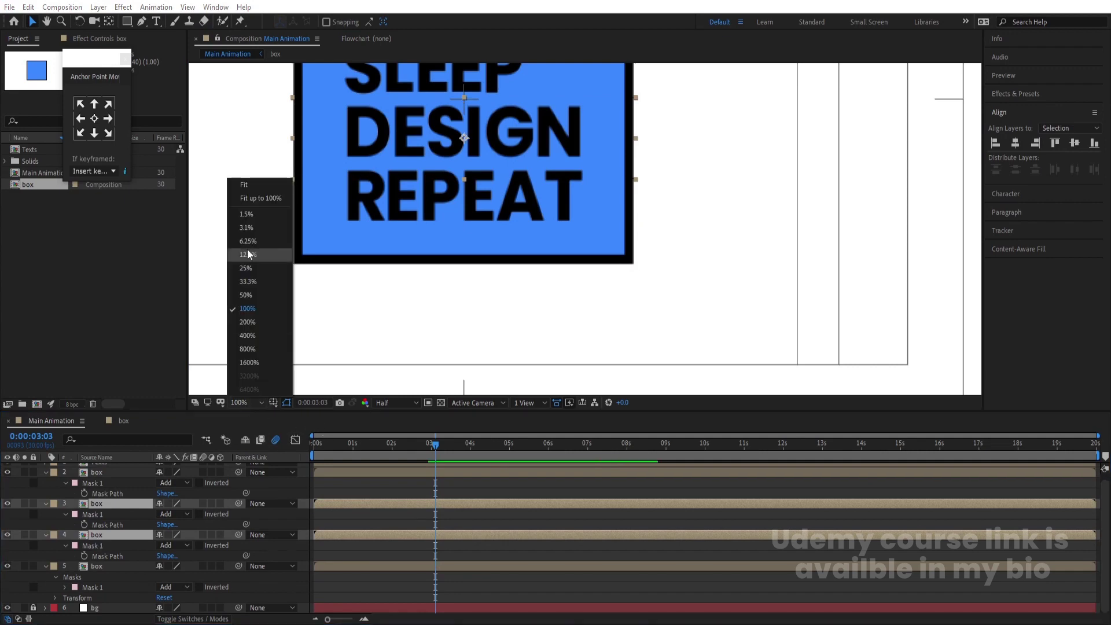
{"action": "left_click", "coordinate": [246, 187]}
{"action": "left_click", "coordinate": [100, 564]}
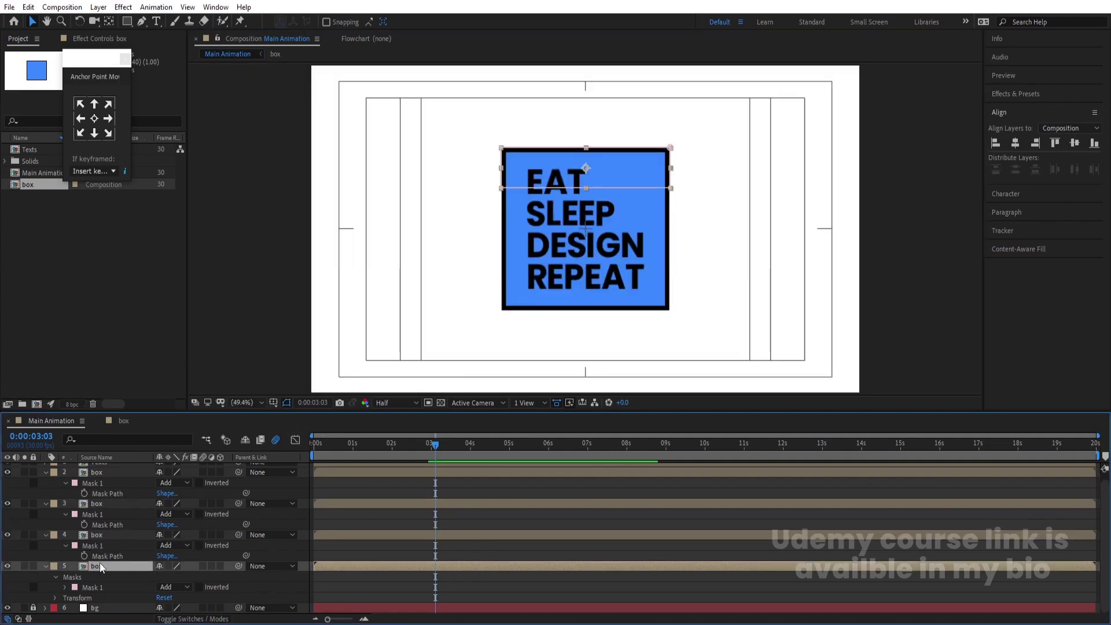
{"action": "scroll", "coordinate": [105, 539], "scroll_direction": "up", "scroll_amount": 1}
{"action": "left_click", "coordinate": [110, 478], "text": "shift"}
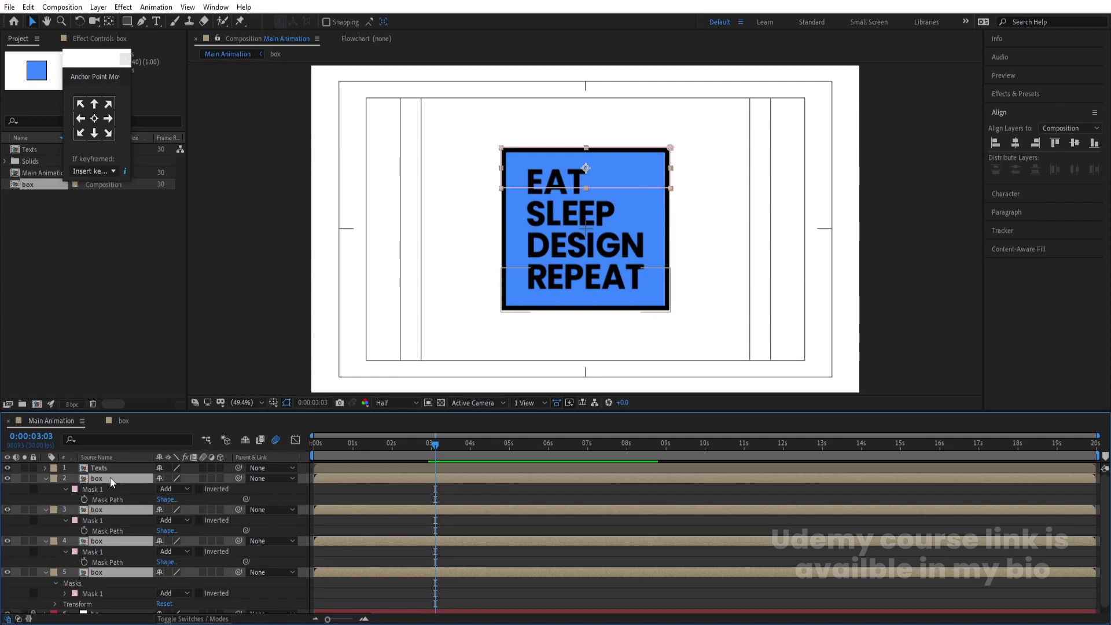
{"action": "left_click", "coordinate": [96, 107]}
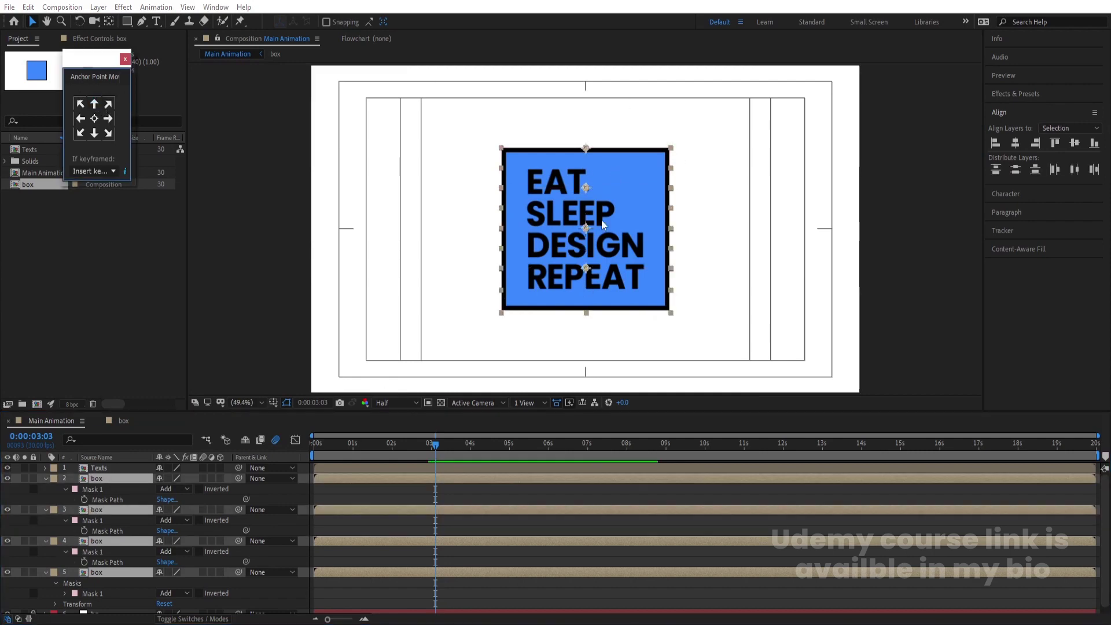
Copy the X Rotation keyframes from the T 2 letter layer in the Texts composition and return to Main Animation
{"action": "double_click", "coordinate": [102, 470]}
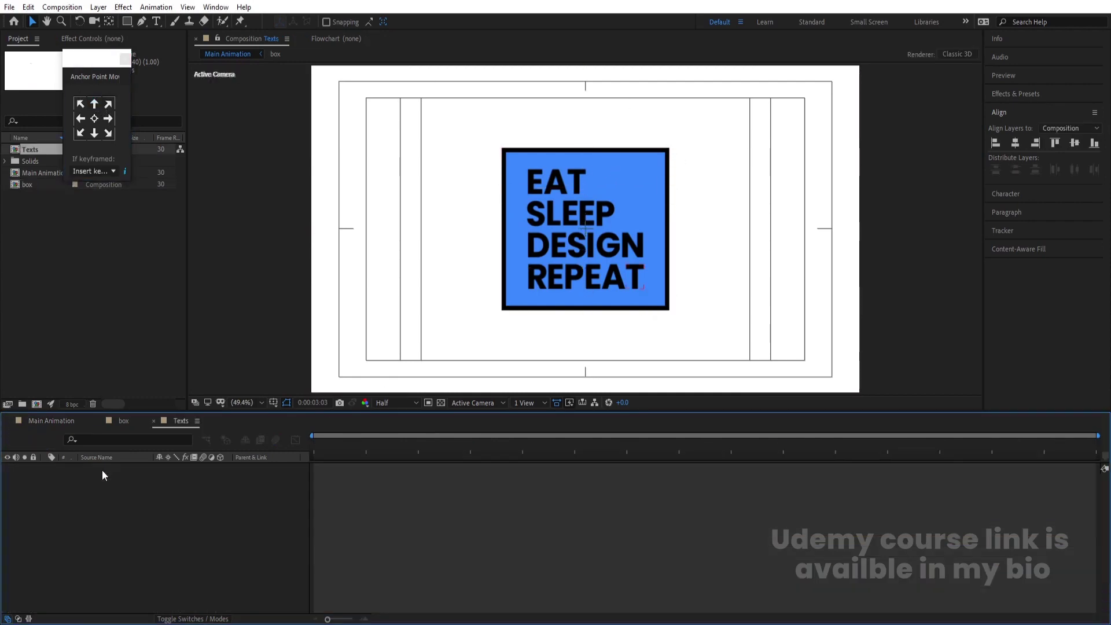
{"action": "left_click", "coordinate": [95, 469]}
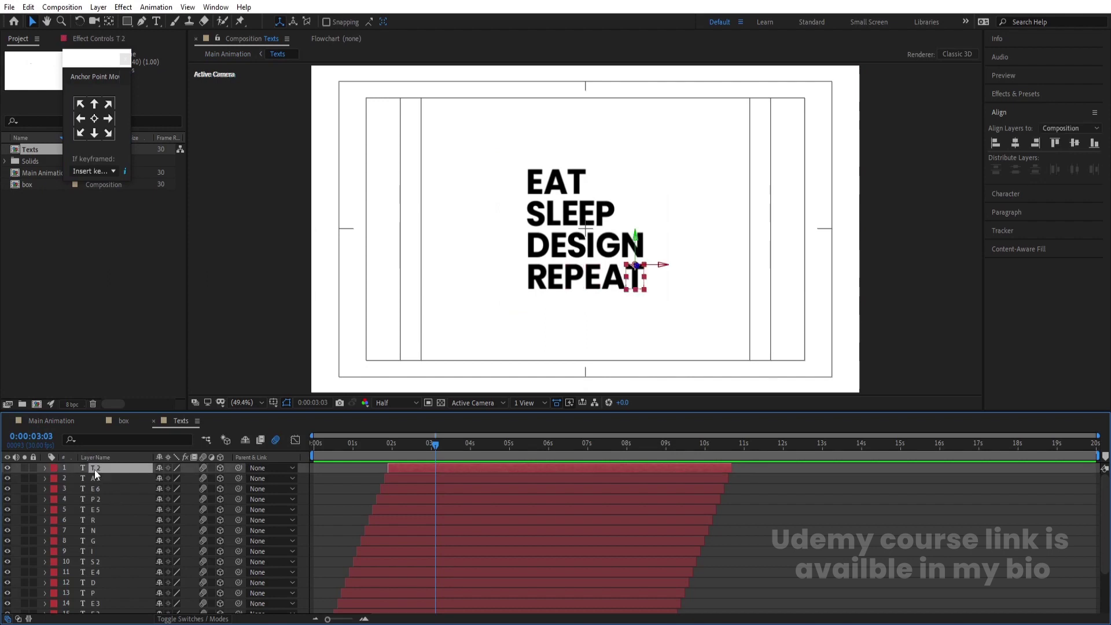
{"action": "key", "text": "r"}
{"action": "left_click", "coordinate": [101, 489]}
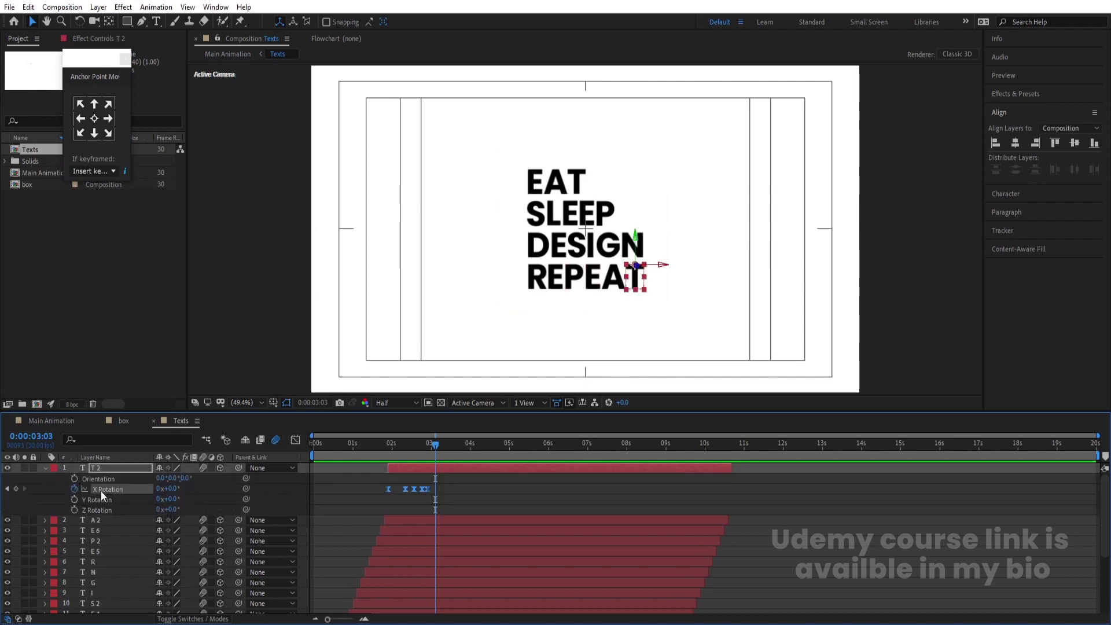
{"action": "left_click", "coordinate": [53, 421]}
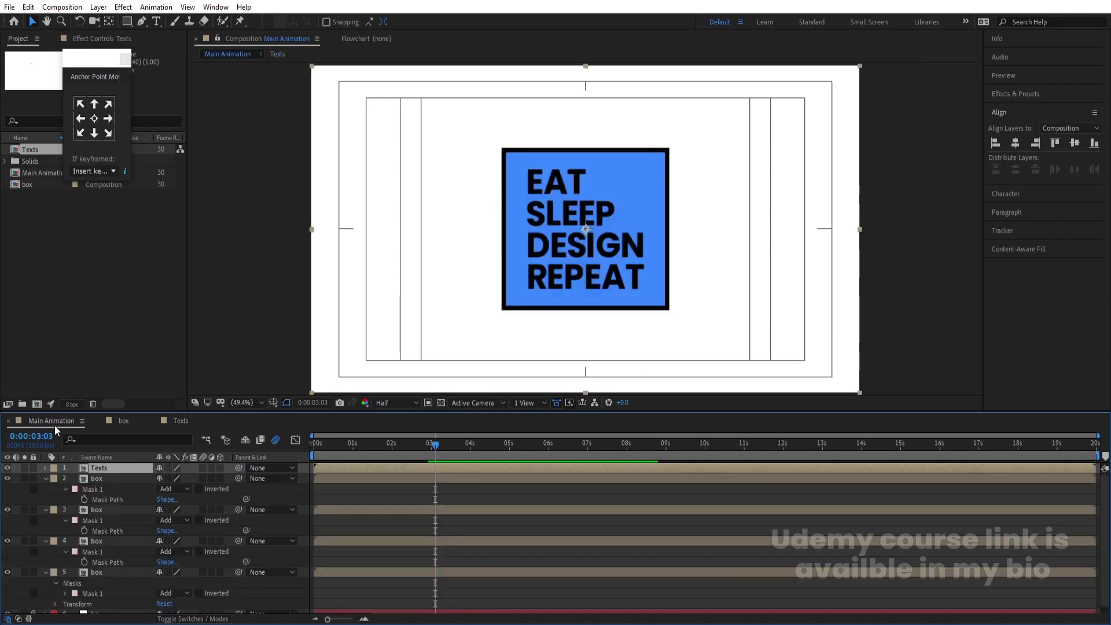
Collapse the layer properties and make all four box strips 3D layers
{"action": "left_click", "coordinate": [373, 498]}
{"action": "key", "text": "u"}
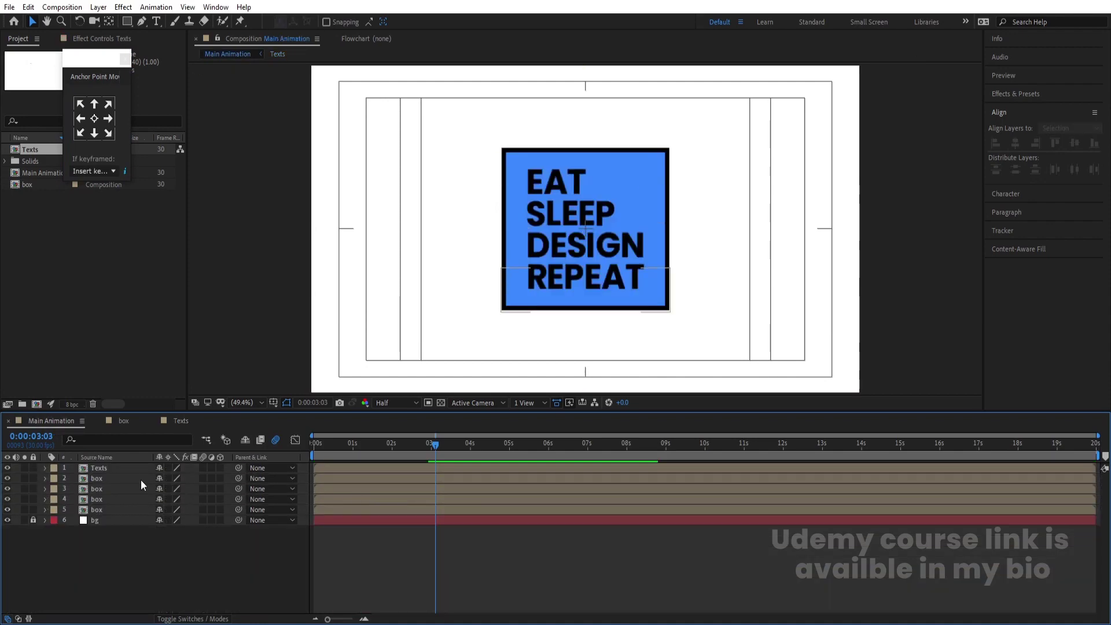
{"action": "left_click", "coordinate": [99, 510]}
{"action": "left_click", "coordinate": [116, 479], "text": "shift"}
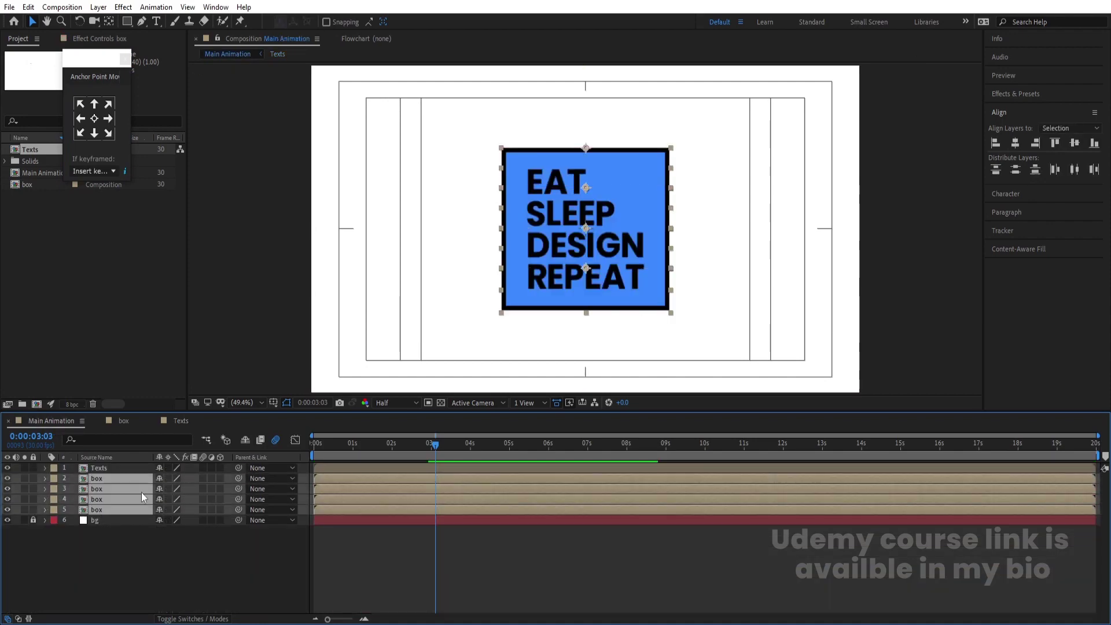
{"action": "left_click", "coordinate": [220, 480]}
Paste the copied X Rotation keyframes onto the four box strips at 0:00:00:00 and preview the swing
{"action": "left_click_drag", "start_coordinate": [336, 449], "coordinate": [248, 456]}
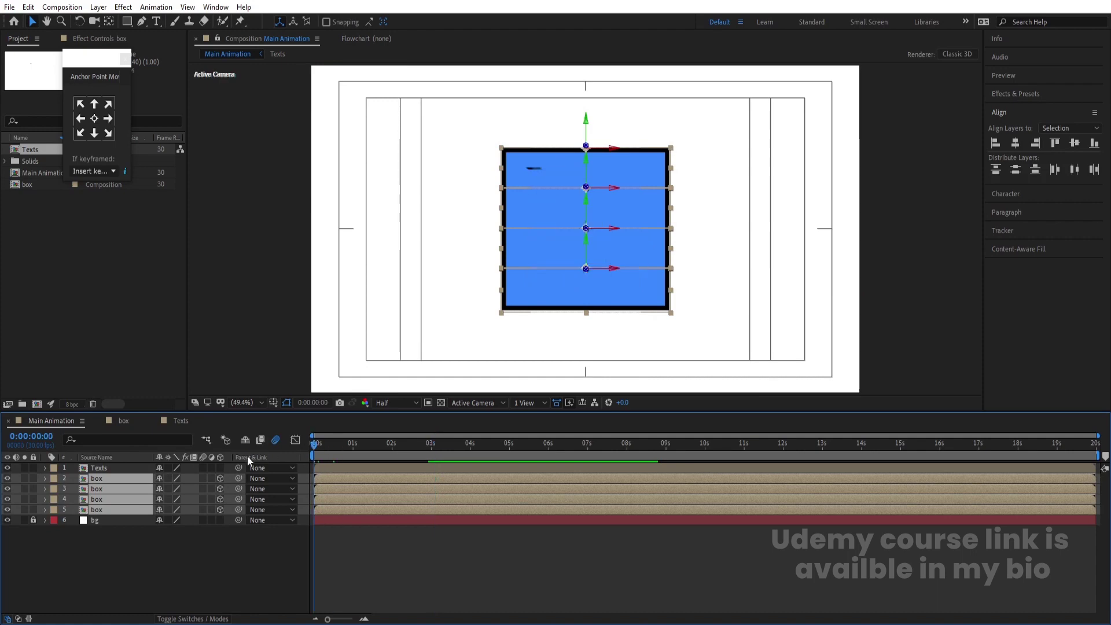
{"action": "key", "text": "space"}
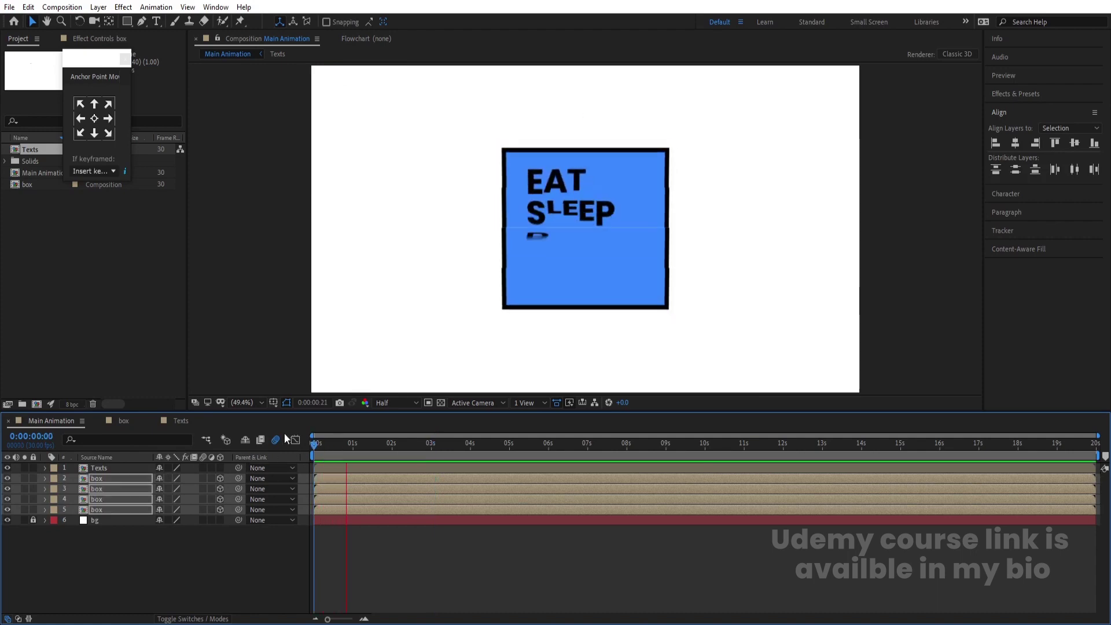
{"action": "key", "text": "space"}
{"action": "left_click", "coordinate": [130, 533]}
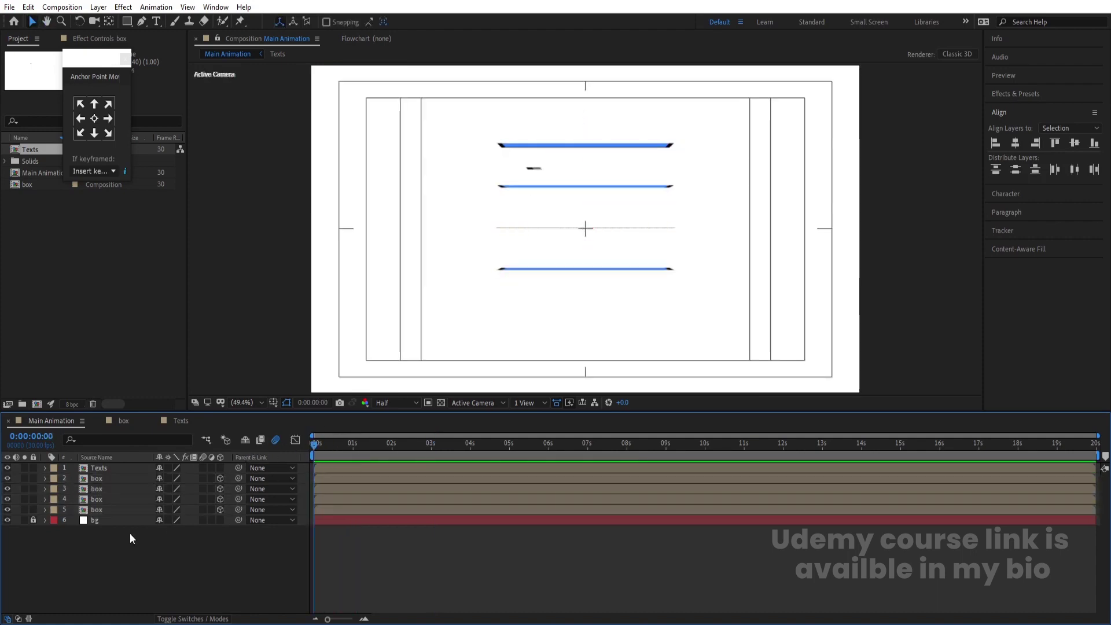
Set the fill of Shape Layer 1 in the box composition to None, then return to Main Animation
{"action": "double_click", "coordinate": [100, 509]}
{"action": "left_click", "coordinate": [114, 470]}
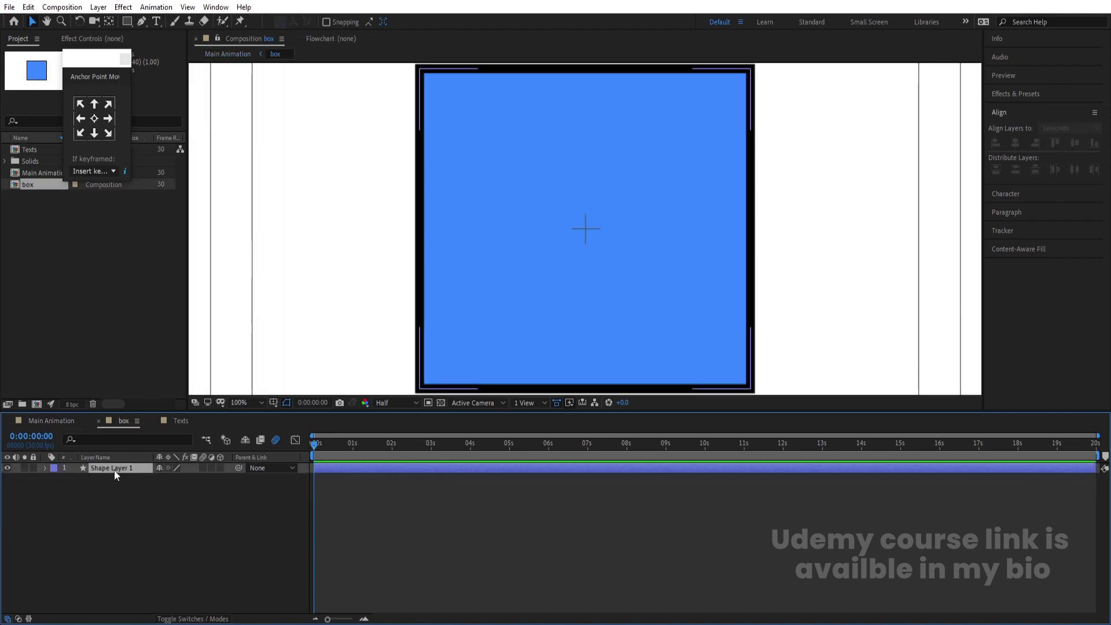
{"action": "left_click", "coordinate": [406, 22]}
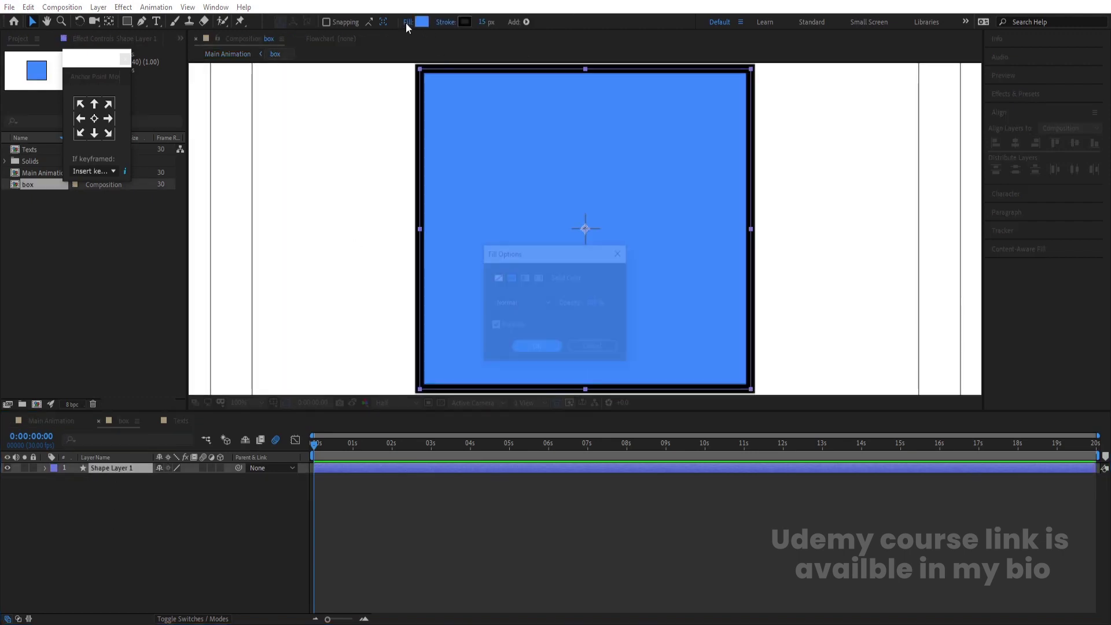
{"action": "left_click", "coordinate": [496, 277]}
{"action": "left_click", "coordinate": [520, 348]}
{"action": "left_click", "coordinate": [53, 421]}
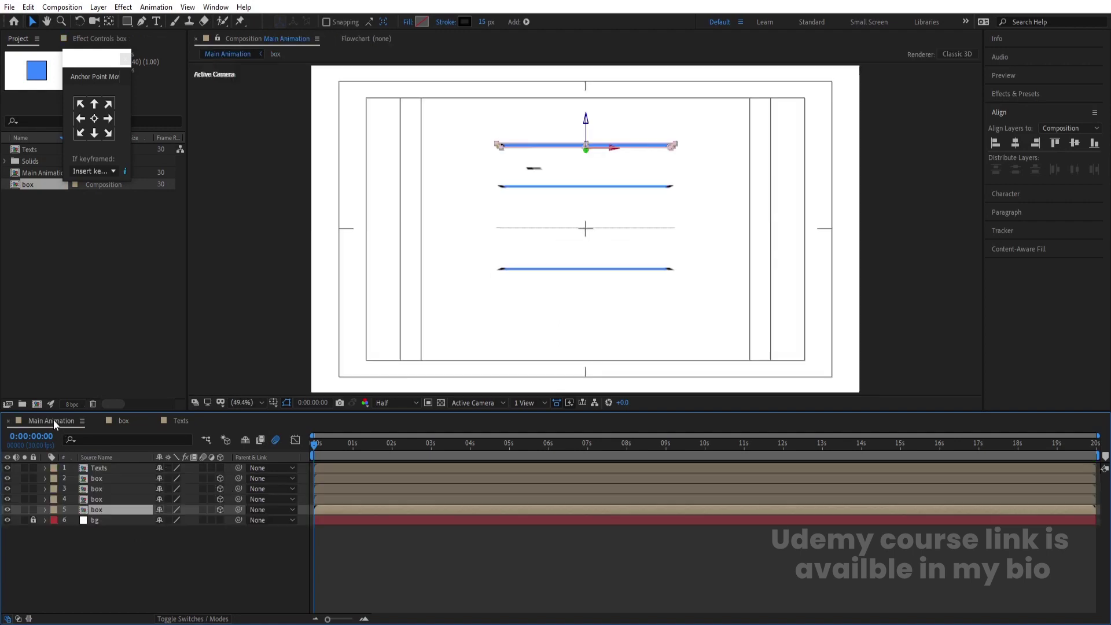
Shift the second box strip, layer 4, to start at 0:00:00:03
{"action": "left_click", "coordinate": [384, 541]}
{"action": "key", "text": "equal"}
{"action": "key", "text": "equal"}
{"action": "key", "text": "equal"}
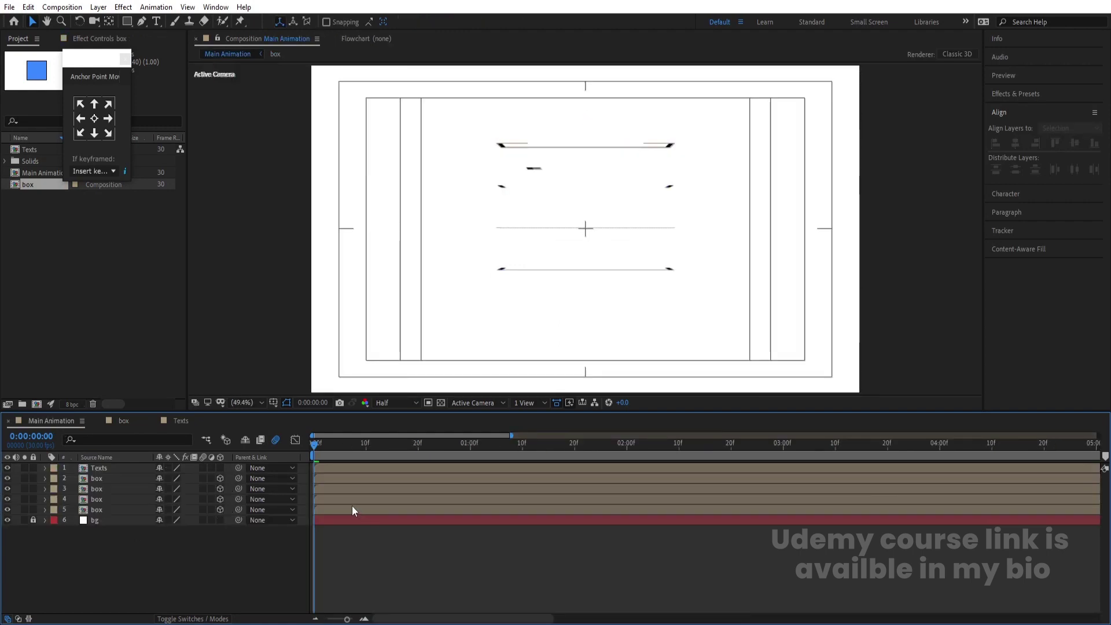
{"action": "key", "text": "space"}
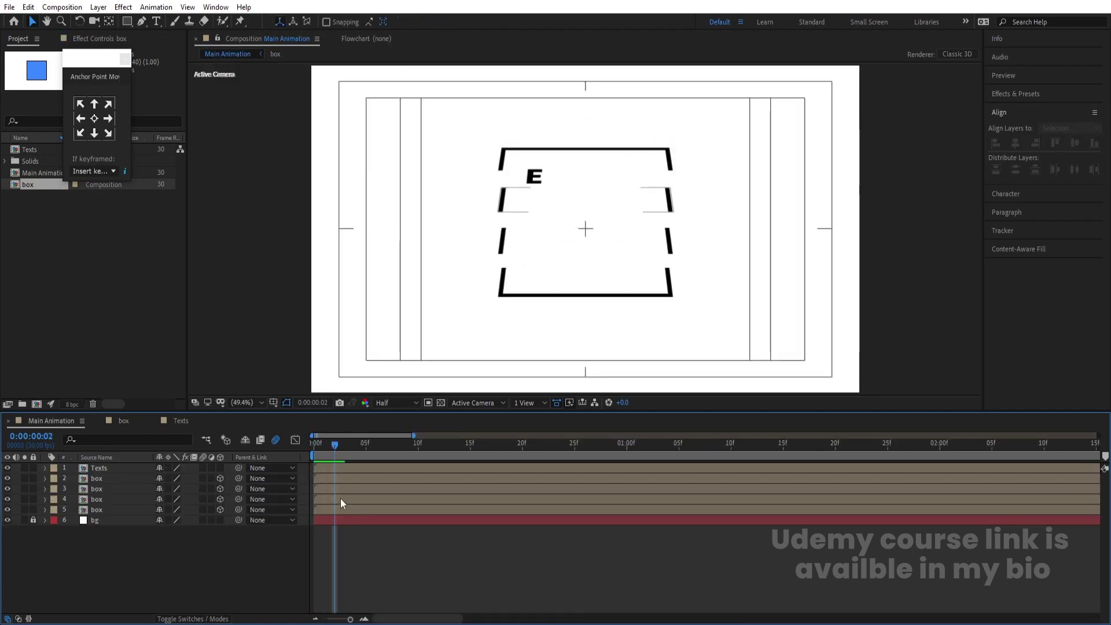
{"action": "left_click", "coordinate": [341, 498]}
{"action": "key", "text": "bracketleft"}
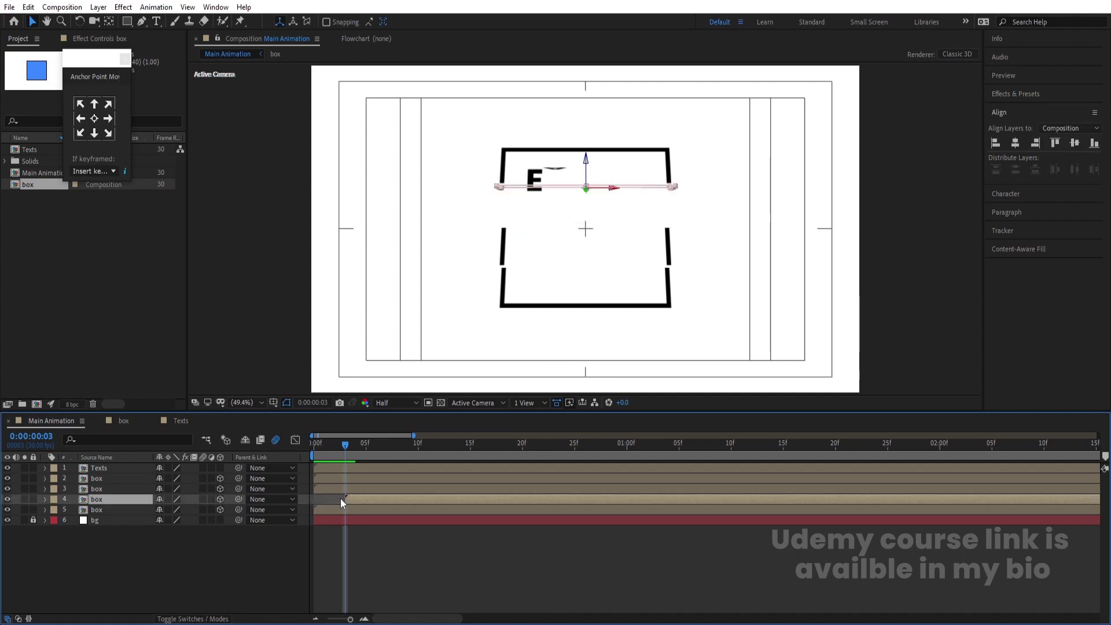
Shift the third box strip, layer 3, to start at 0:00:00:06
{"action": "key", "text": "Page_Down"}
{"action": "key", "text": "Page_Down"}
{"action": "key", "text": "Page_Down"}
{"action": "left_click", "coordinate": [366, 492]}
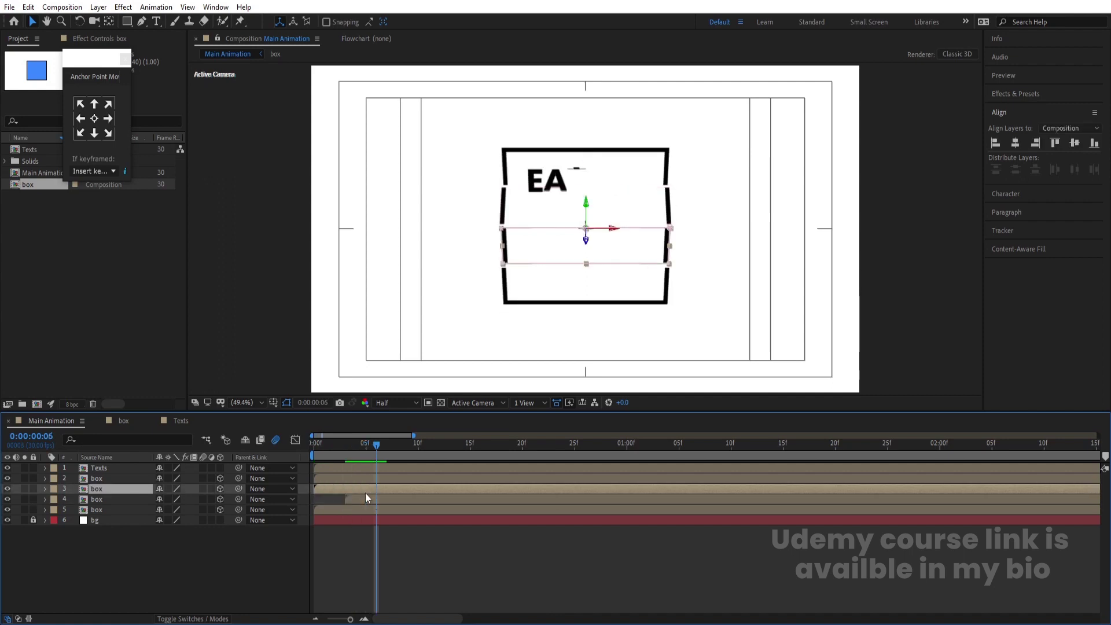
{"action": "key", "text": "bracketleft"}
Shift the fourth box strip, layer 2, to start at 0:00:00:09 and preview the stagger from the beginning
{"action": "key", "text": "Page_Down"}
{"action": "key", "text": "Page_Down"}
{"action": "left_click", "coordinate": [390, 481]}
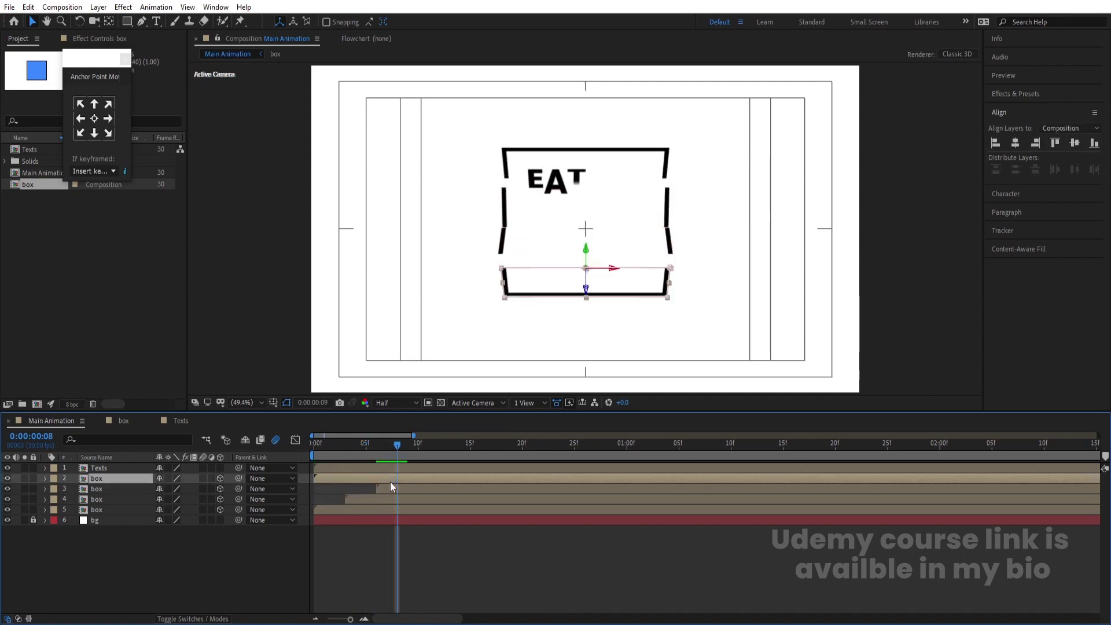
{"action": "key", "text": "Page_Down"}
{"action": "key", "text": "bracketleft"}
{"action": "key", "text": "Home"}
{"action": "key", "text": "space"}
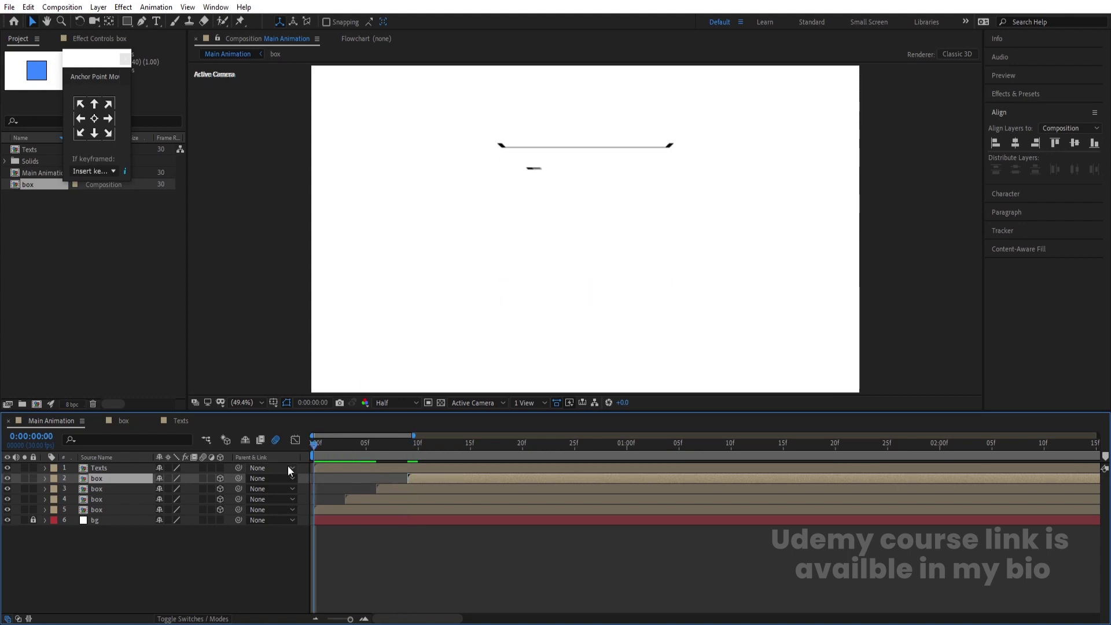
Shift the Texts layer to start at 0:00:00:12 and play the animation from the beginning
{"action": "left_click_drag", "start_coordinate": [421, 443], "coordinate": [439, 453]}
{"action": "left_click", "coordinate": [434, 471]}
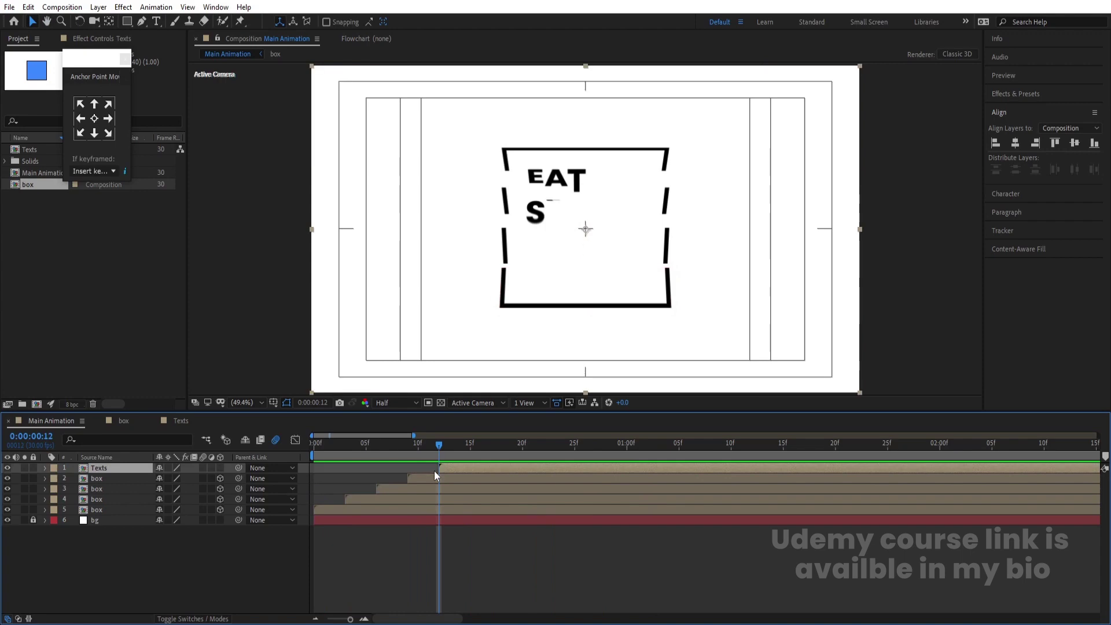
{"action": "key", "text": "space"}
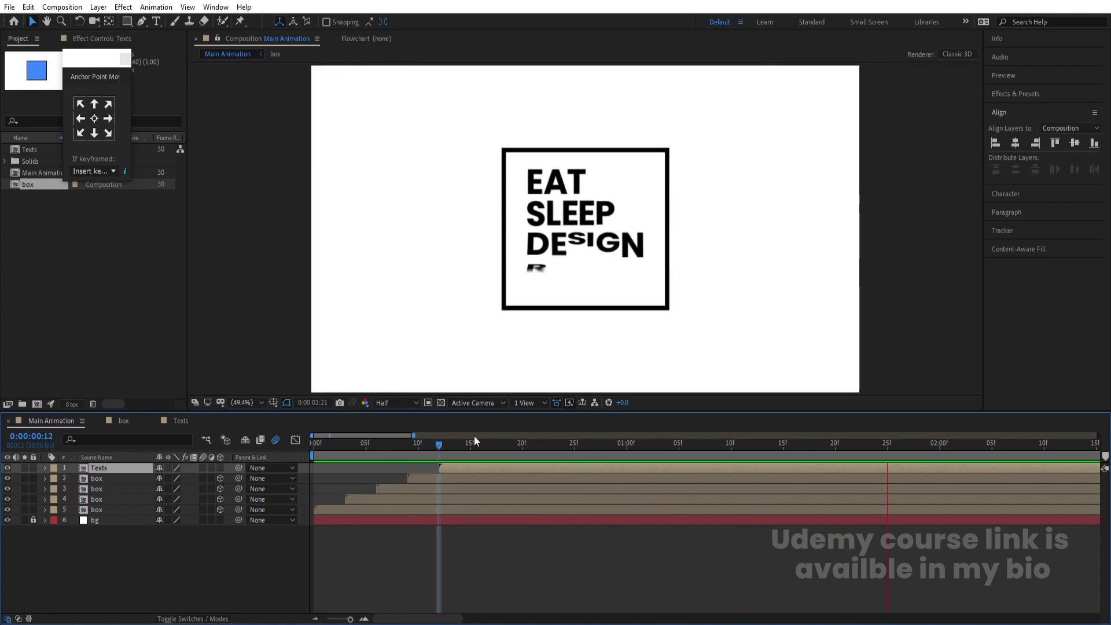
{"action": "key", "text": "space"}
{"action": "key", "text": "Home"}
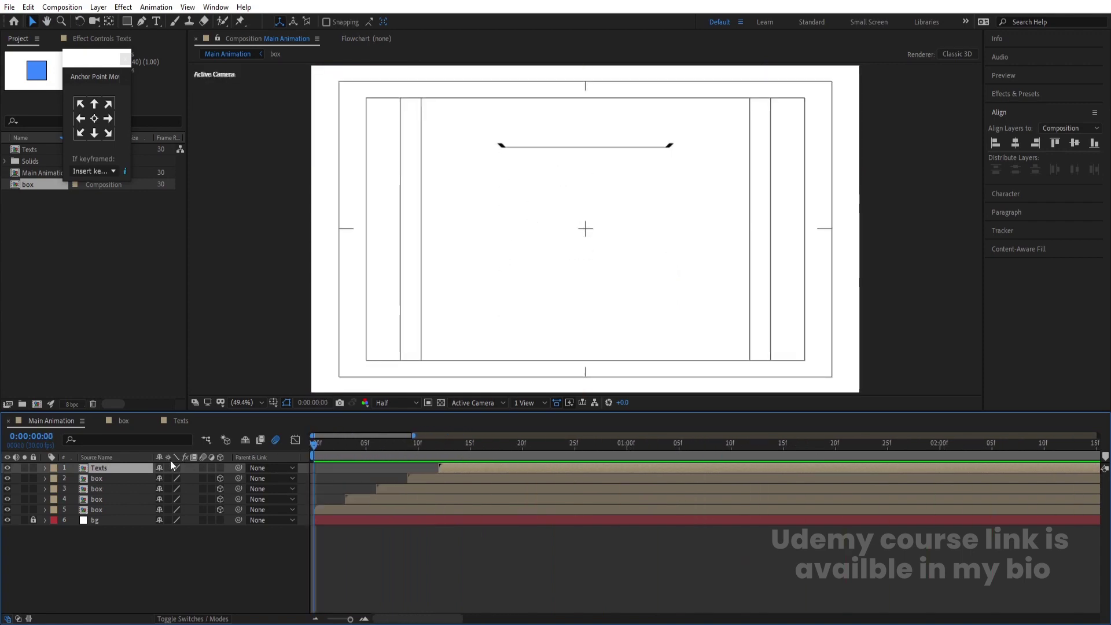
{"action": "key", "text": "space"}
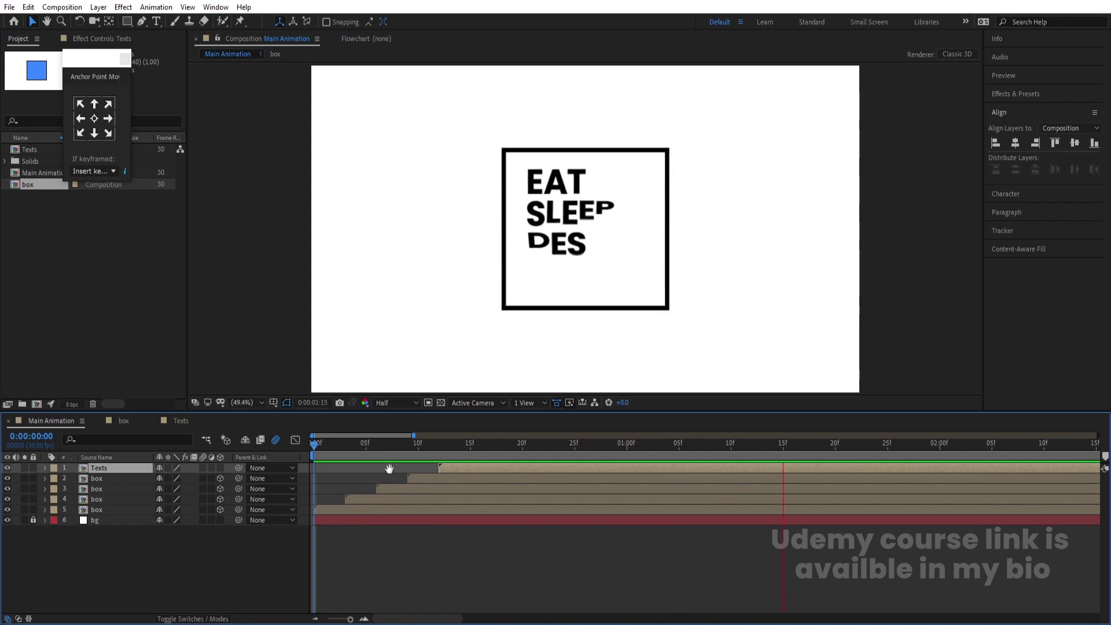
Duplicate Shape Layer 1 in the box composition and scale the copy to 92%
{"action": "key", "text": "space"}
{"action": "double_click", "coordinate": [110, 480]}
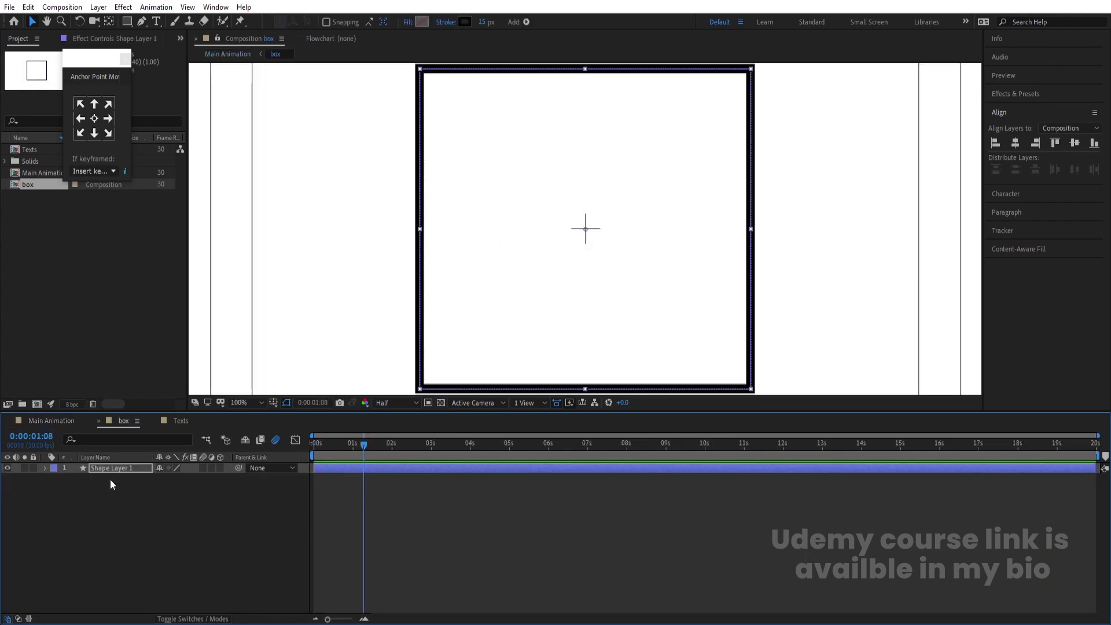
{"action": "left_click", "coordinate": [105, 470]}
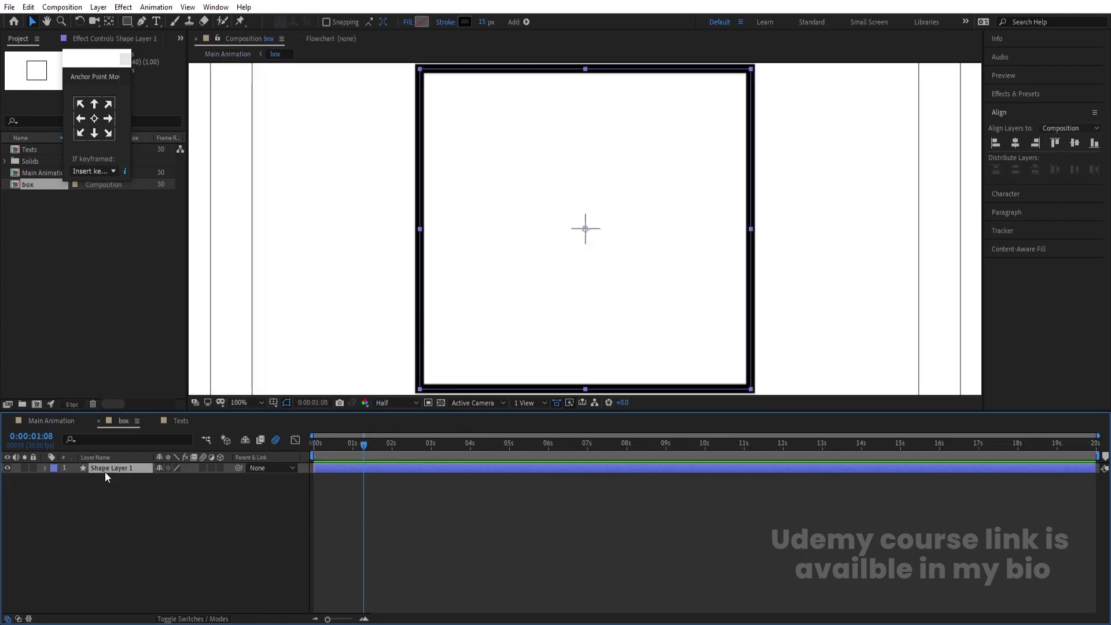
{"action": "key", "text": "ctrl+d"}
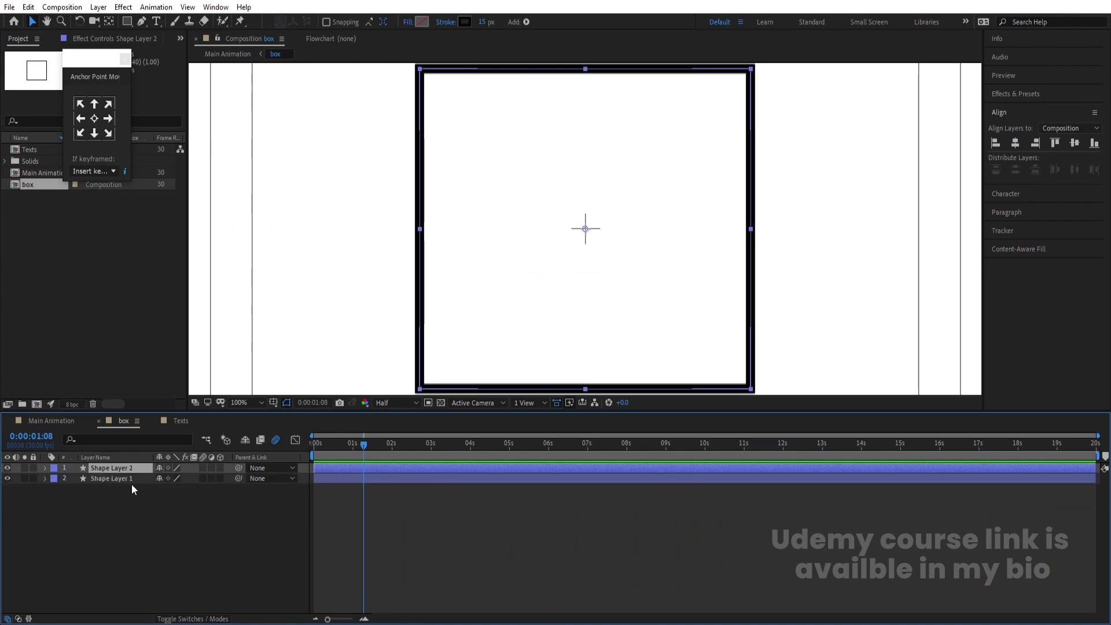
{"action": "key", "text": "s"}
{"action": "left_click_drag", "start_coordinate": [170, 479], "coordinate": [165, 479]}
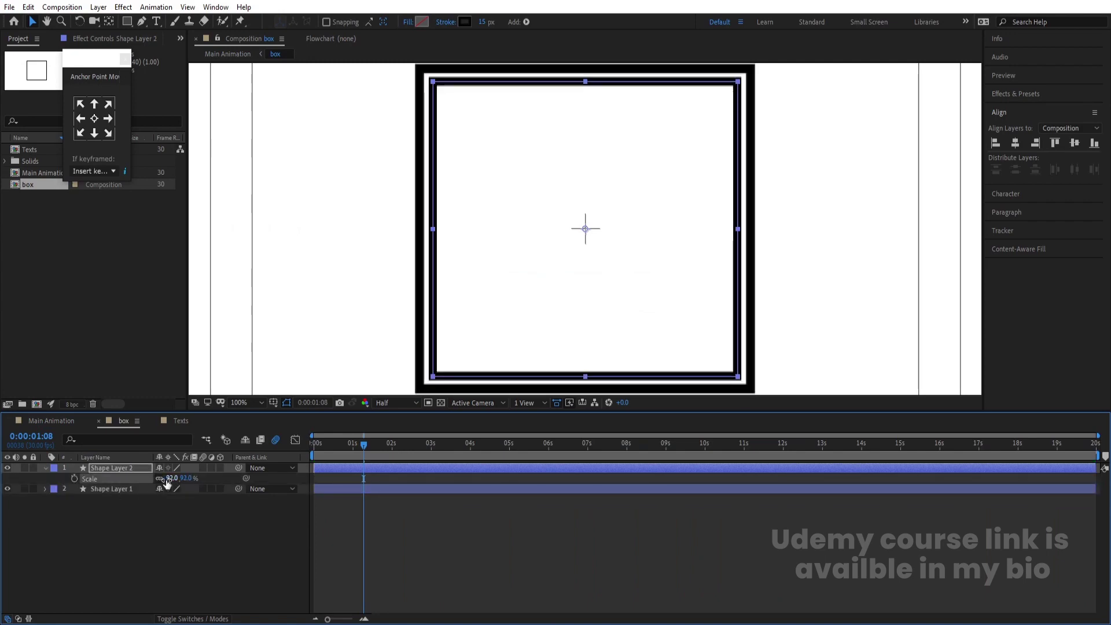
Set the inner square outline's stroke width to 6 px after trying 20 px
{"action": "left_click", "coordinate": [482, 22]}
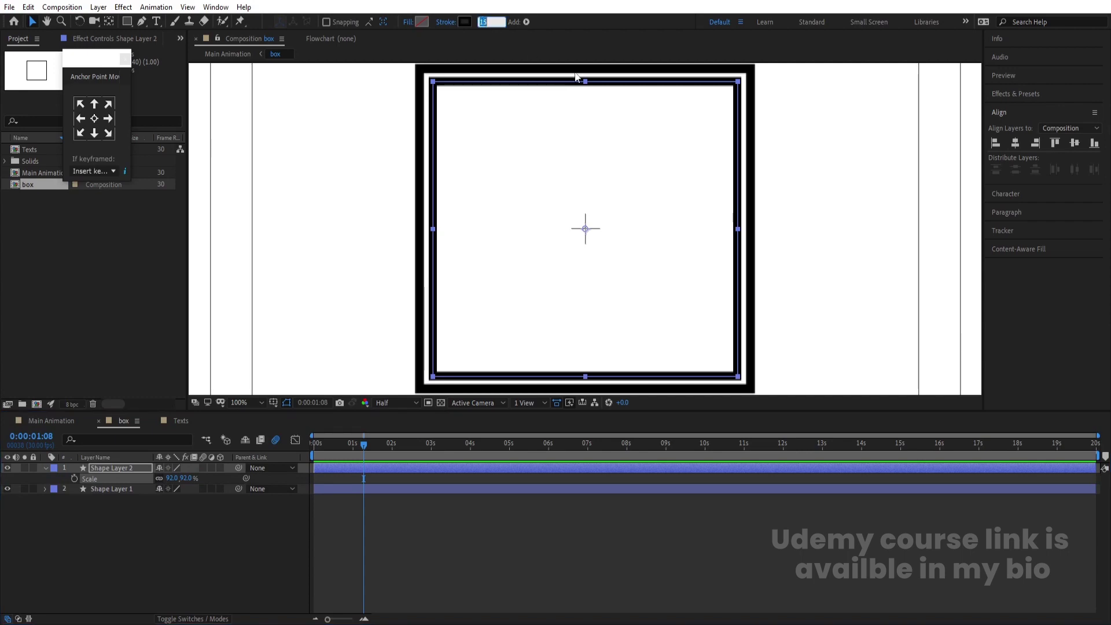
{"action": "type", "text": "20"}
{"action": "key", "text": "Return"}
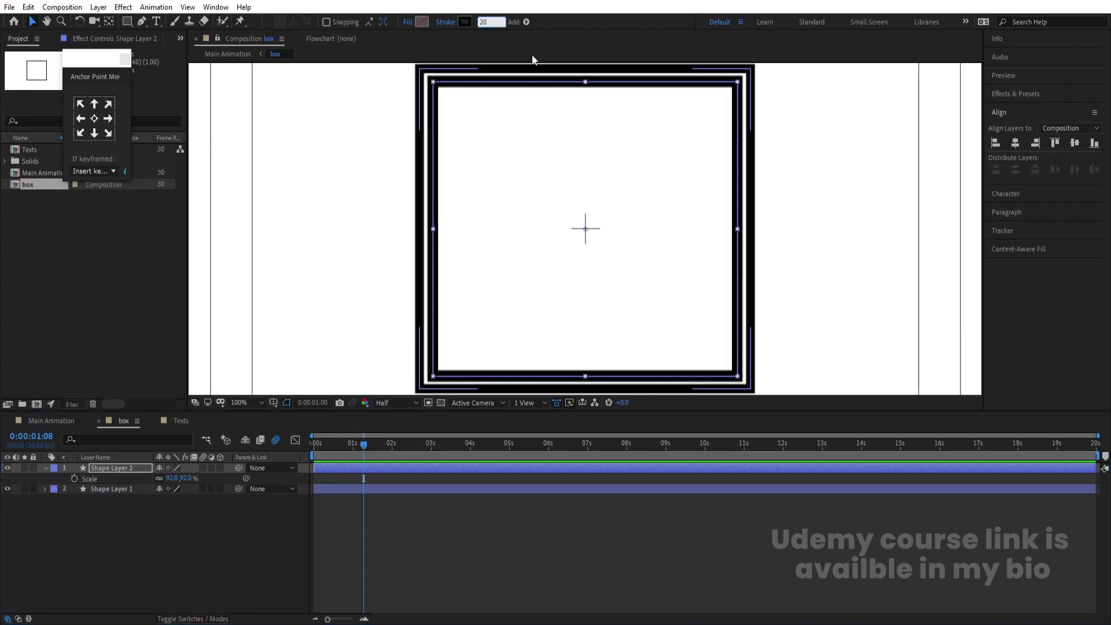
{"action": "key", "text": "BackSpace"}
{"action": "key", "text": "BackSpace"}
{"action": "type", "text": "6"}
{"action": "key", "text": "Return"}
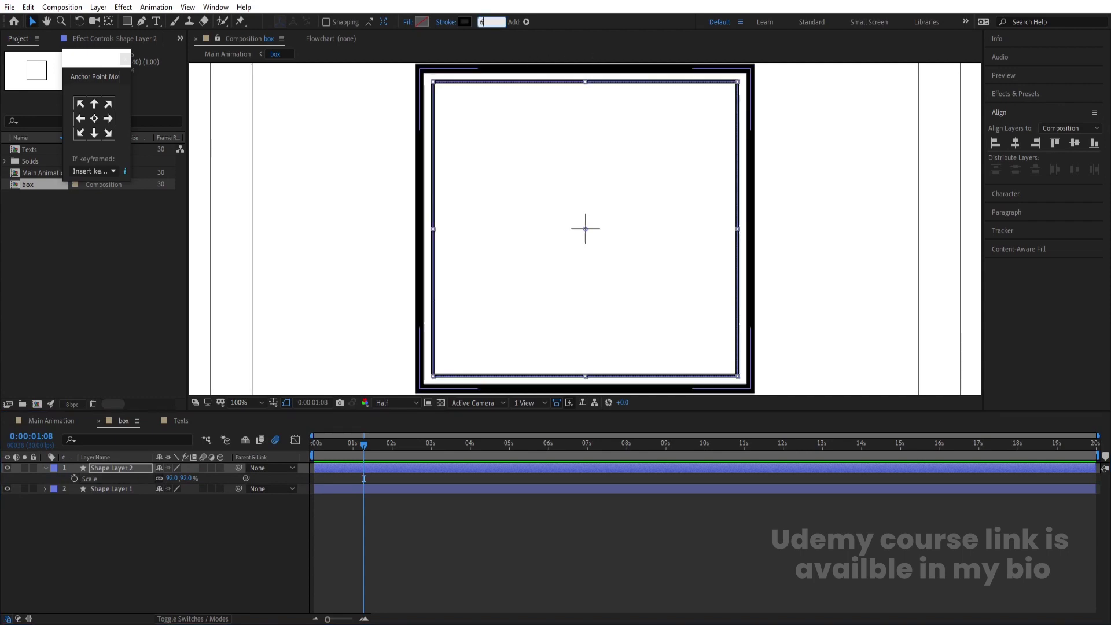
{"action": "left_click", "coordinate": [92, 536]}
{"action": "left_click", "coordinate": [46, 467]}
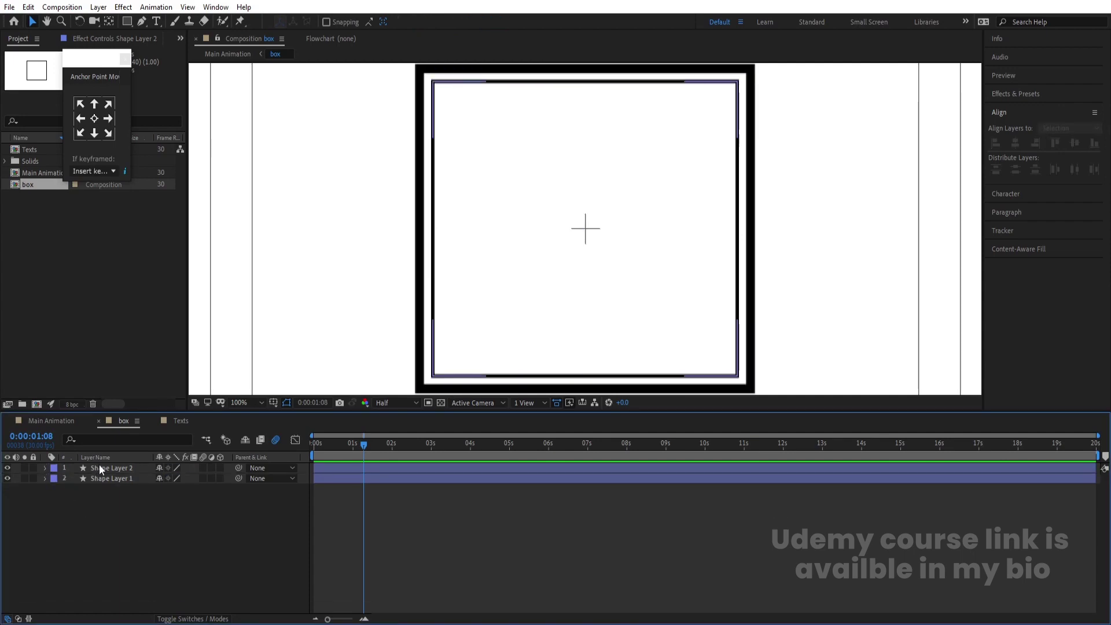
Add Trim Paths to Shape Layer 2 and set its End to 70%
{"action": "left_click", "coordinate": [99, 466]}
{"action": "left_click", "coordinate": [45, 468]}
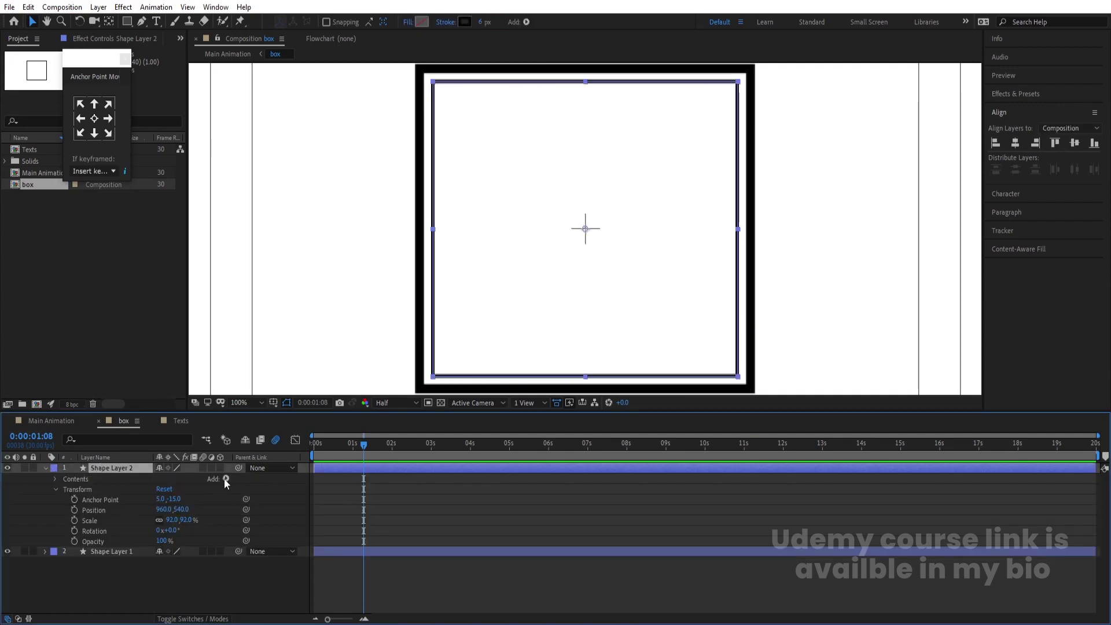
{"action": "left_click", "coordinate": [225, 479]}
{"action": "left_click", "coordinate": [259, 410]}
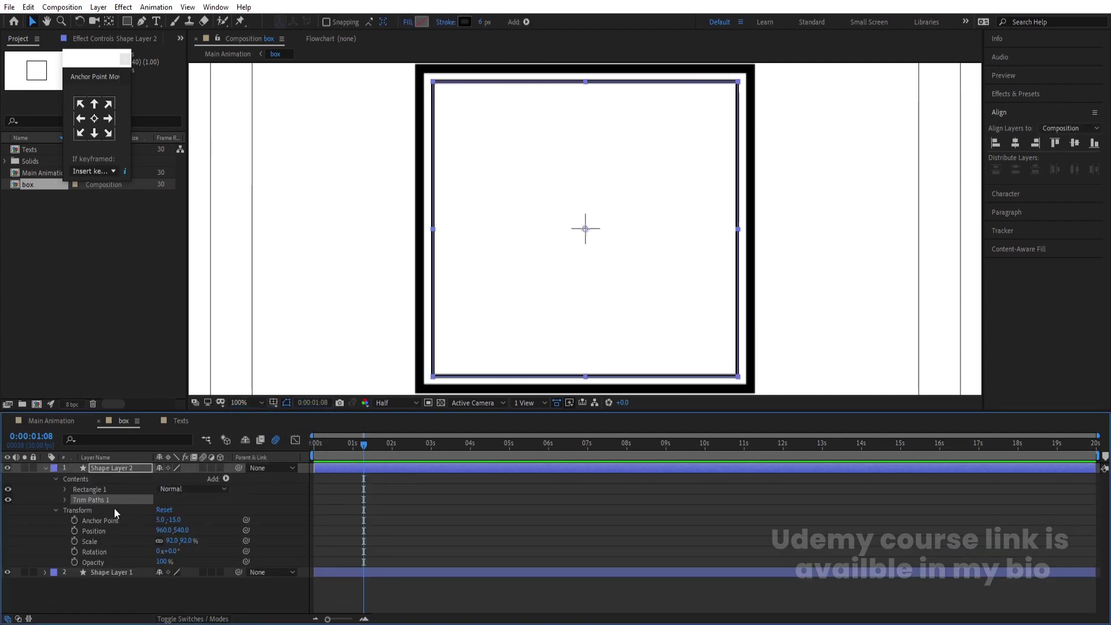
{"action": "left_click", "coordinate": [65, 499]}
{"action": "left_click", "coordinate": [164, 521]}
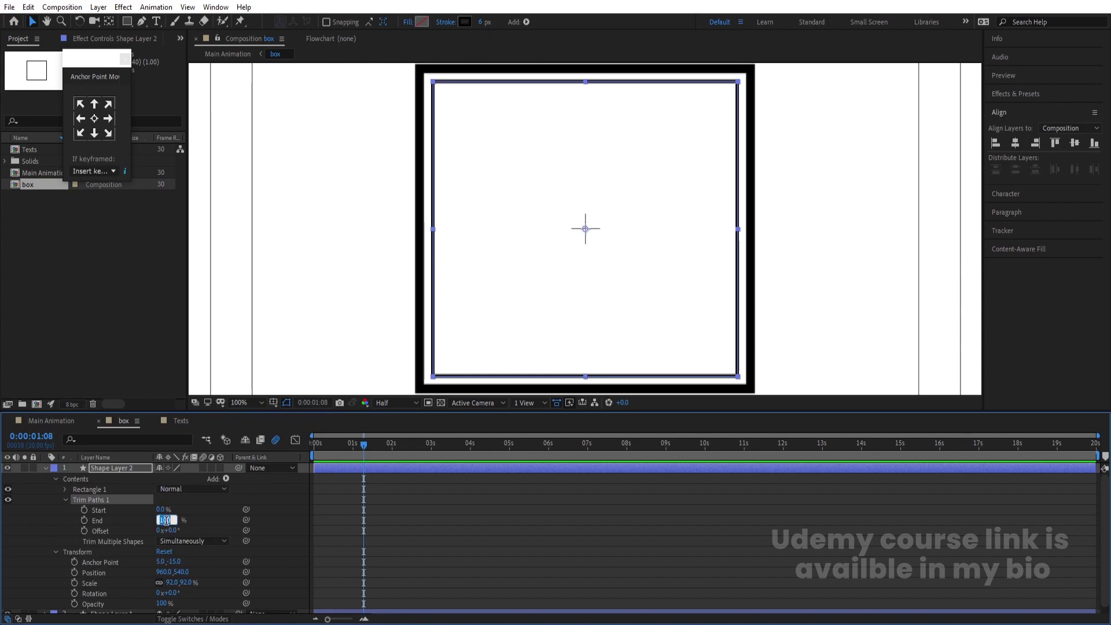
{"action": "key", "text": "Return"}
{"action": "left_click", "coordinate": [379, 505]}
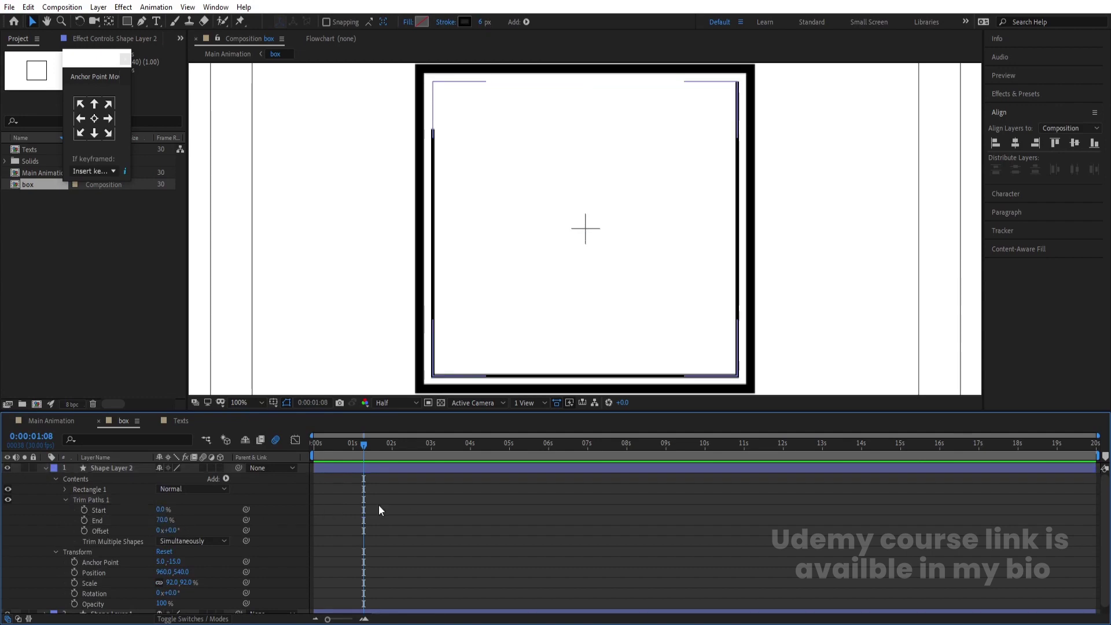
Drive the Trim Paths Offset with the expression time*60 and preview the whole box composition
{"action": "left_click", "coordinate": [84, 530], "text": "alt"}
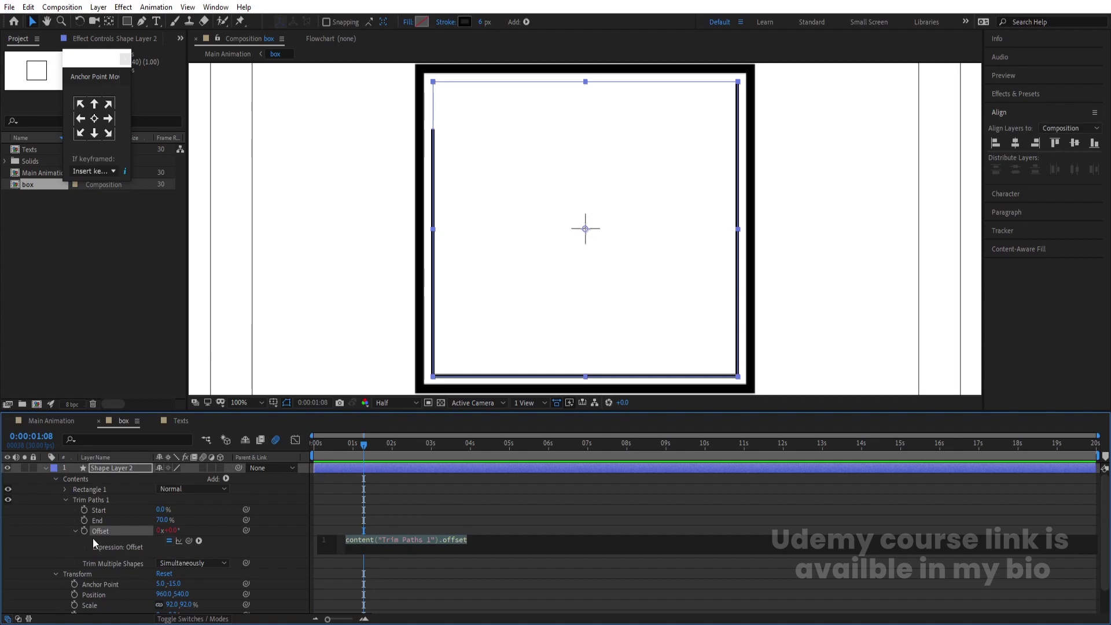
{"action": "type", "text": "timt"}
{"action": "key", "text": "BackSpace"}
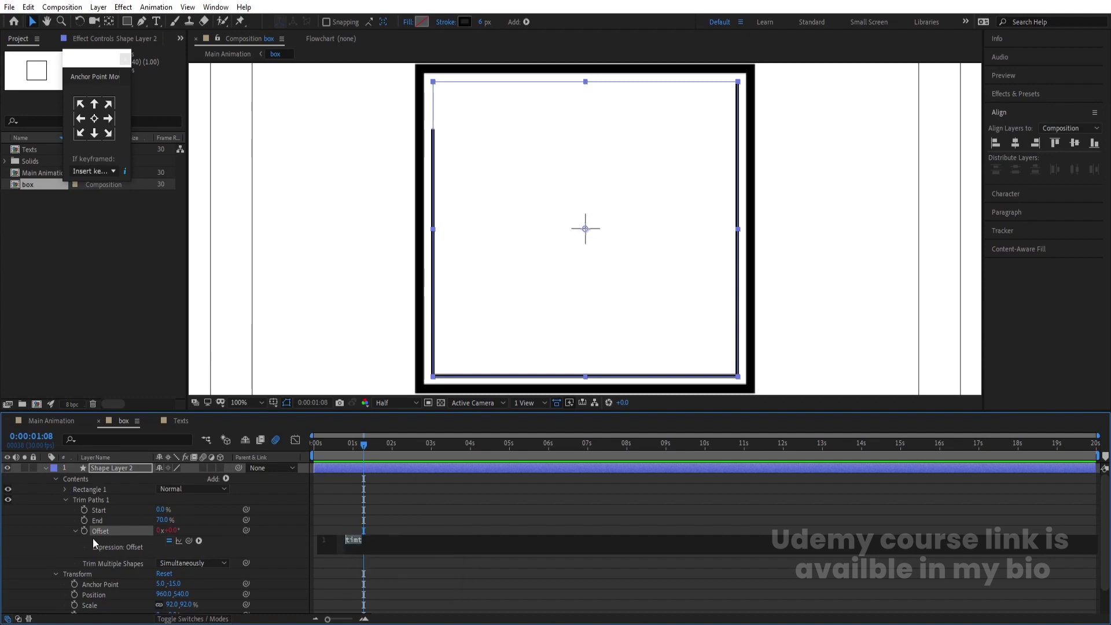
{"action": "type", "text": "e*60"}
{"action": "left_click", "coordinate": [229, 539]}
{"action": "left_click", "coordinate": [335, 517]}
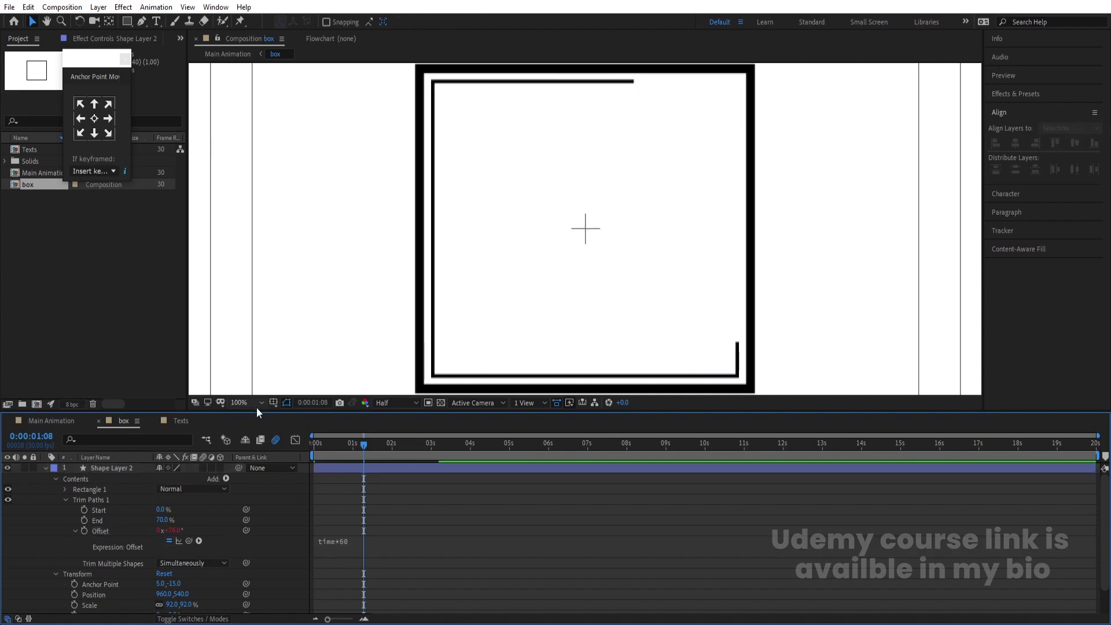
{"action": "left_click", "coordinate": [254, 404]}
{"action": "left_click", "coordinate": [273, 188]}
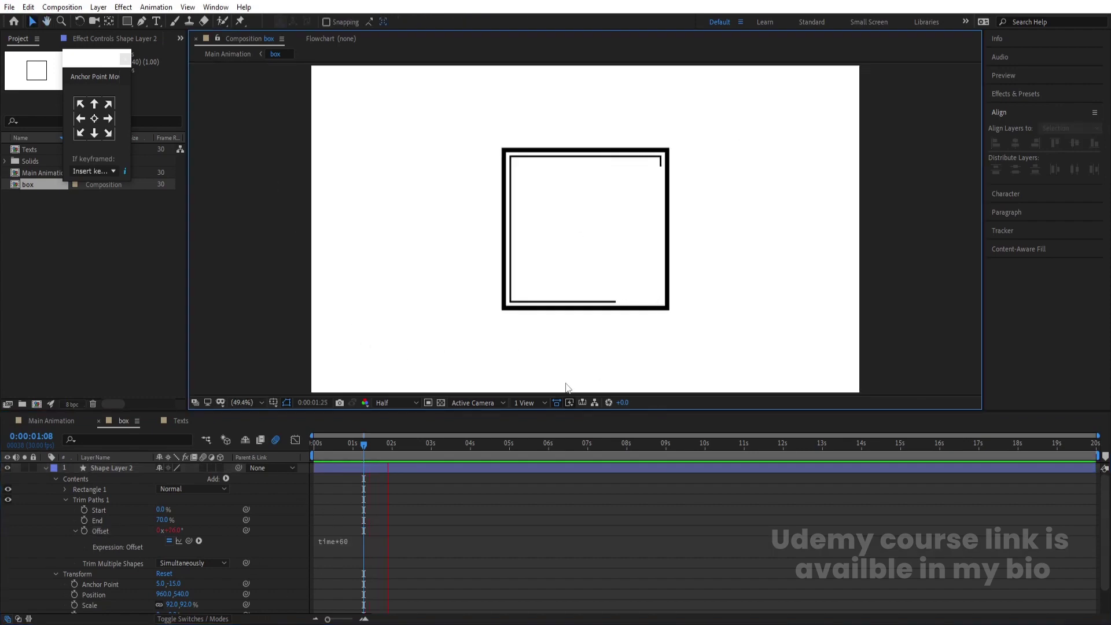
Play Main Animation from the beginning to check the inner outline together with the strips and text
{"action": "left_click", "coordinate": [65, 416]}
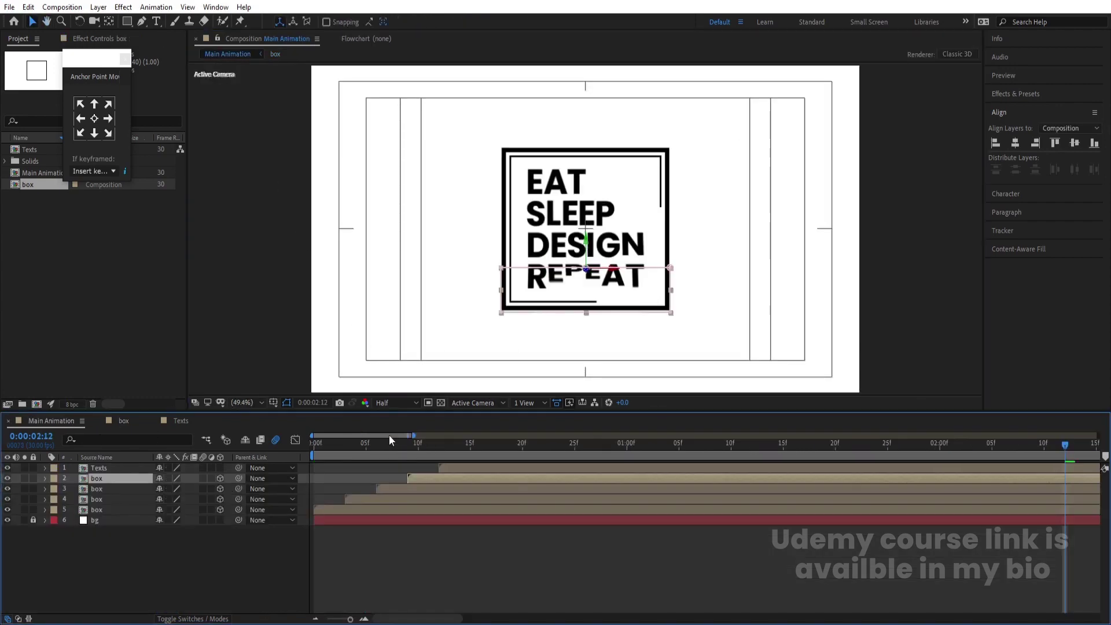
{"action": "key", "text": "Home"}
{"action": "key", "text": "space"}
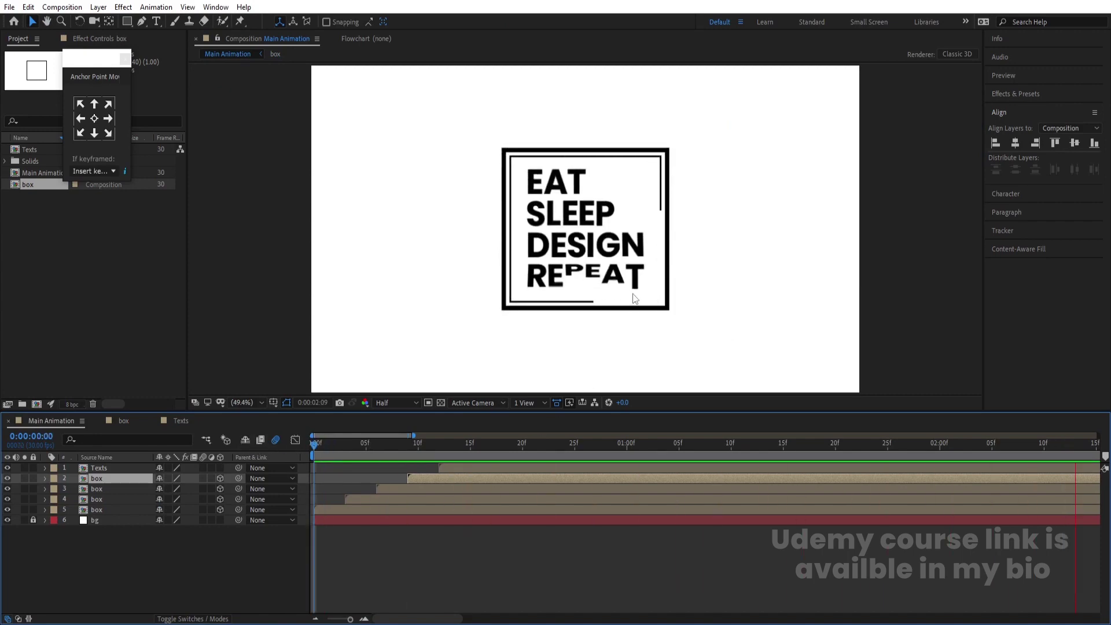
{"action": "key", "text": "space"}
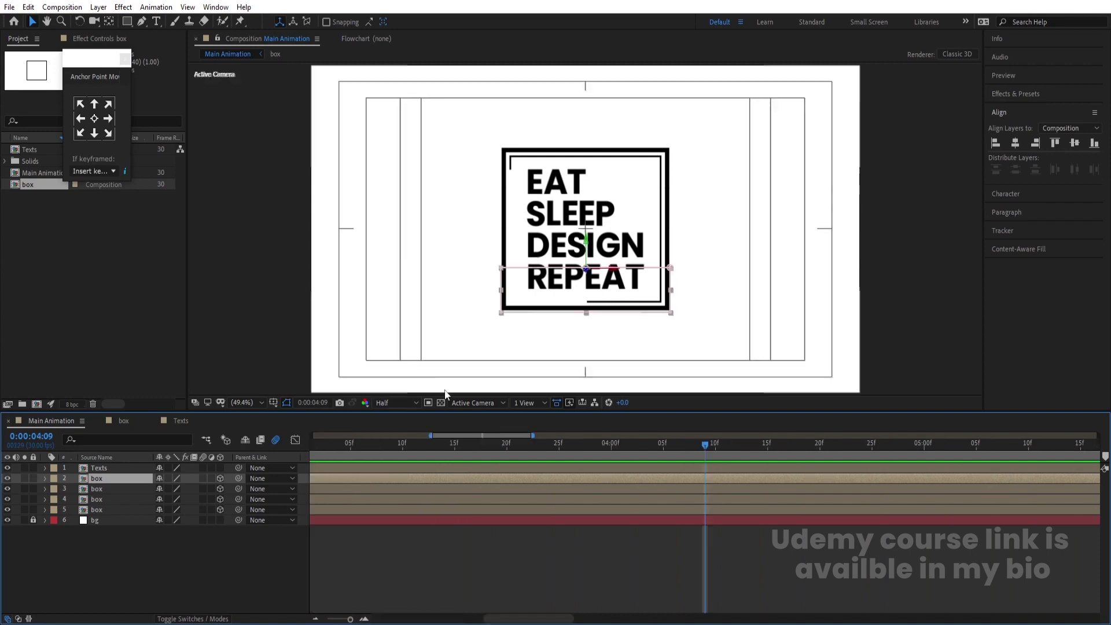
{"action": "key", "text": "space"}
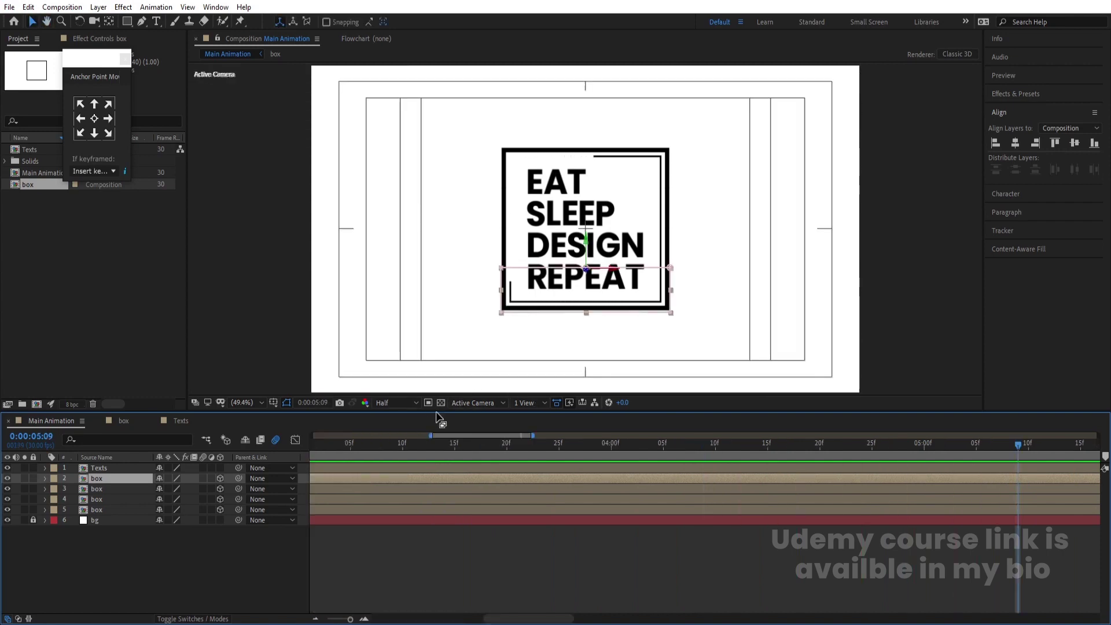
{"action": "key", "text": "space"}
{"action": "key", "text": "semicolon"}
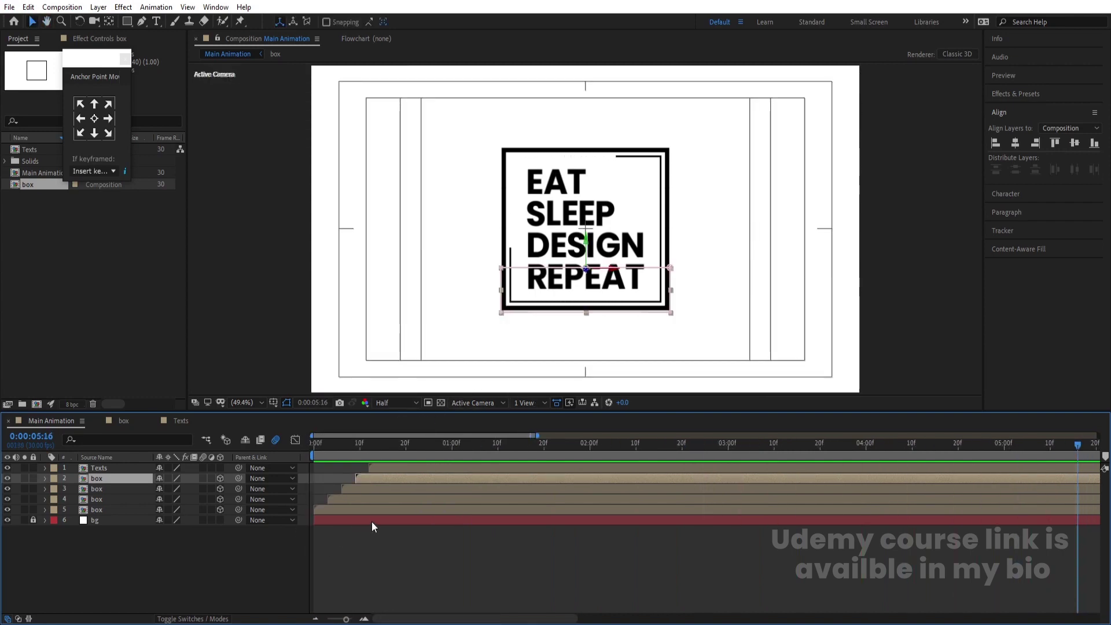
Pre-compose the Texts layer and the four box layers of Main Animation into a composition named Box
{"action": "left_click", "coordinate": [363, 541]}
{"action": "left_click", "coordinate": [314, 455]}
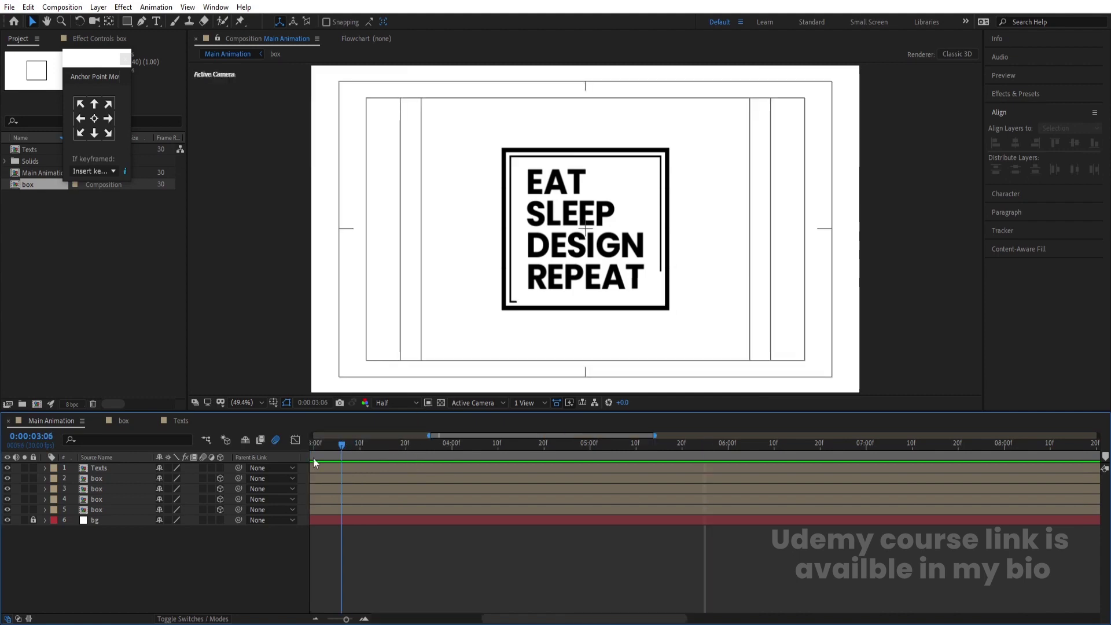
{"action": "left_click", "coordinate": [109, 510]}
{"action": "left_click", "coordinate": [99, 467], "text": "shift"}
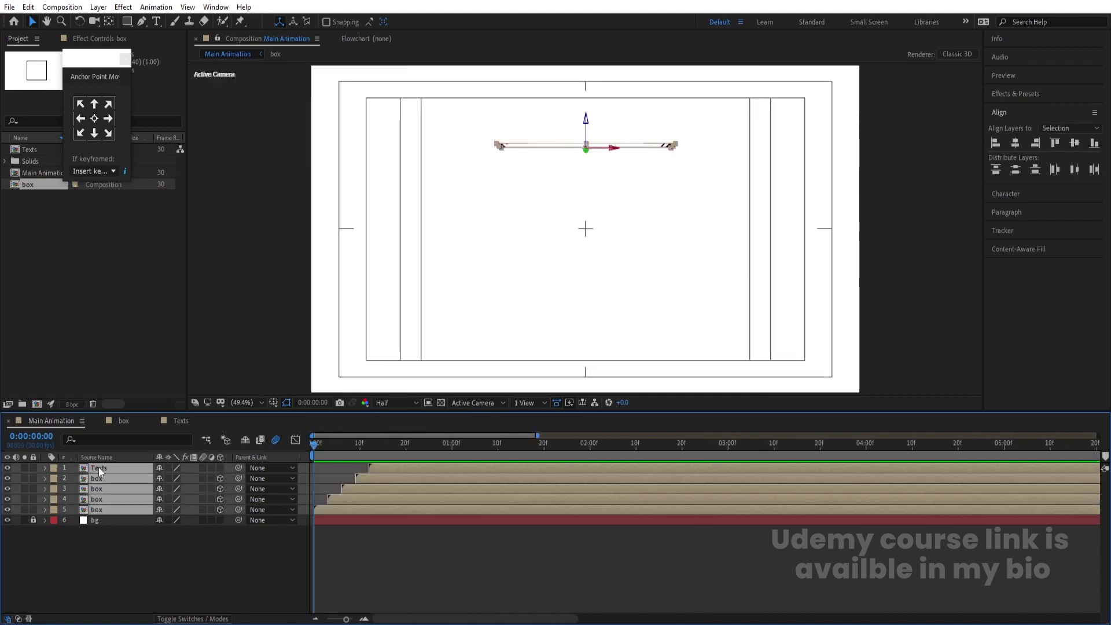
{"action": "key", "text": "ctrl+shift+c"}
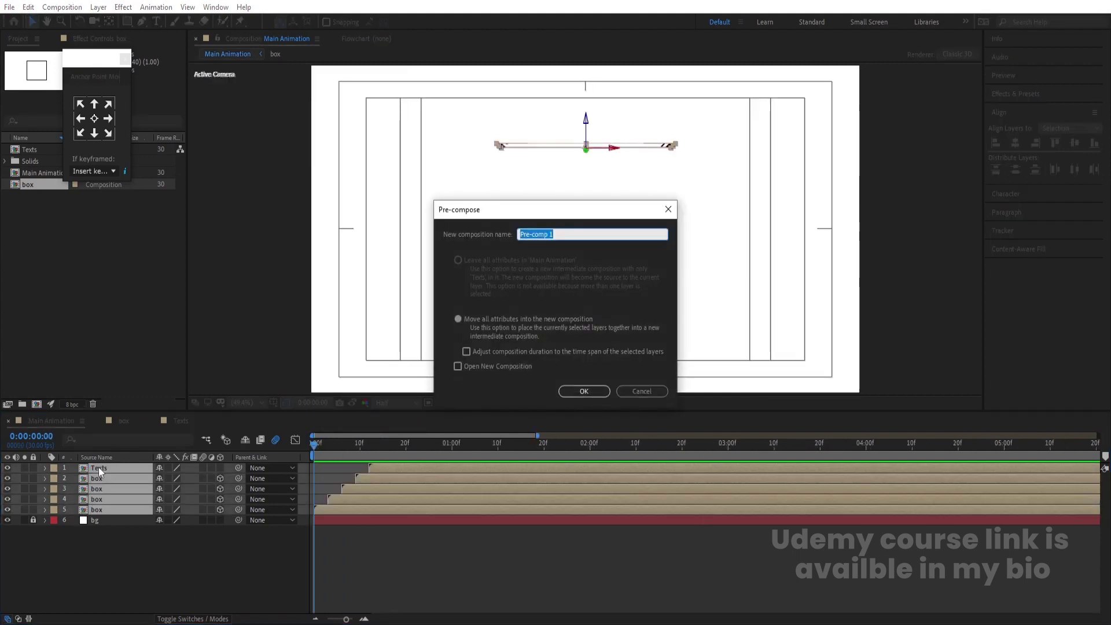
{"action": "type", "text": "B"}
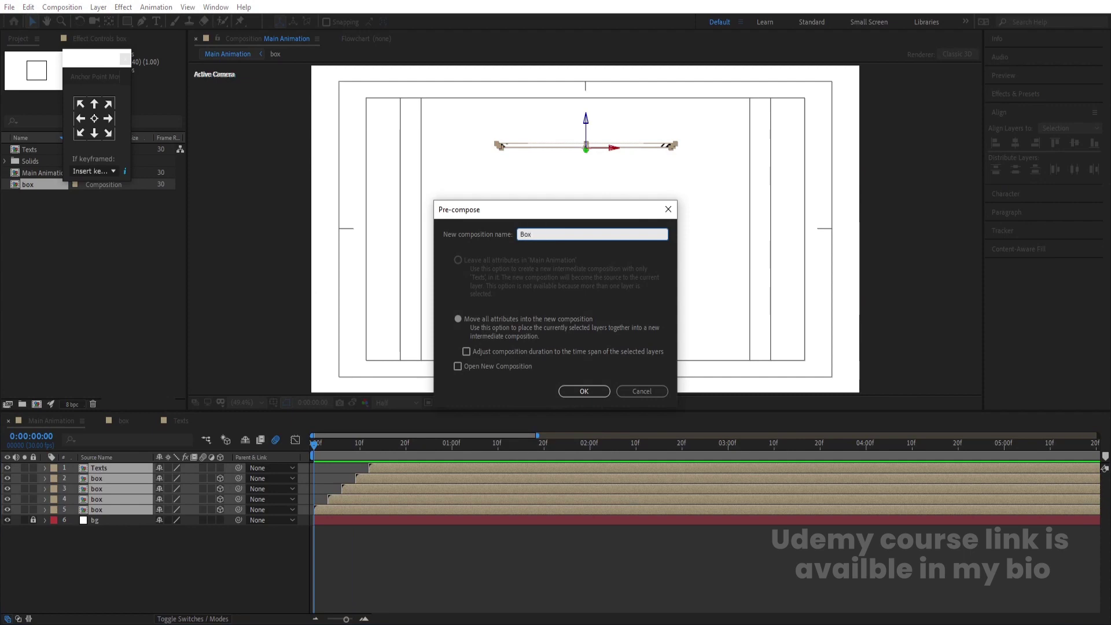
{"action": "type", "text": "ox"}
{"action": "key", "text": "Return"}
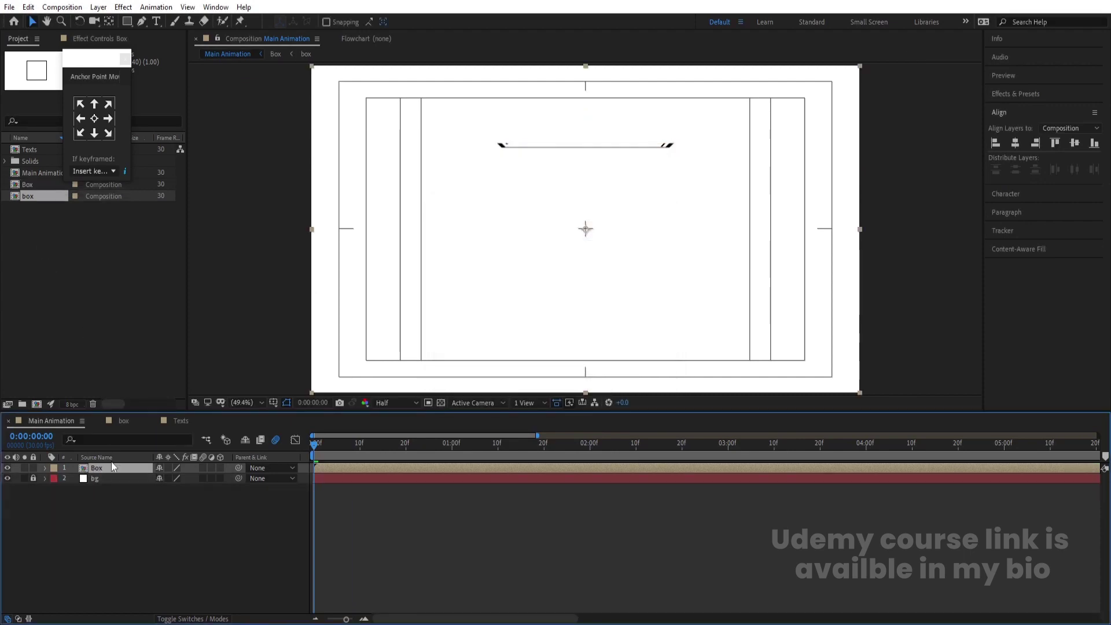
Create a white 1920 x 1080 px solid above the Box layer and apply Gradient Ramp to it
{"action": "left_click", "coordinate": [137, 511]}
{"action": "key", "text": "ctrl+y"}
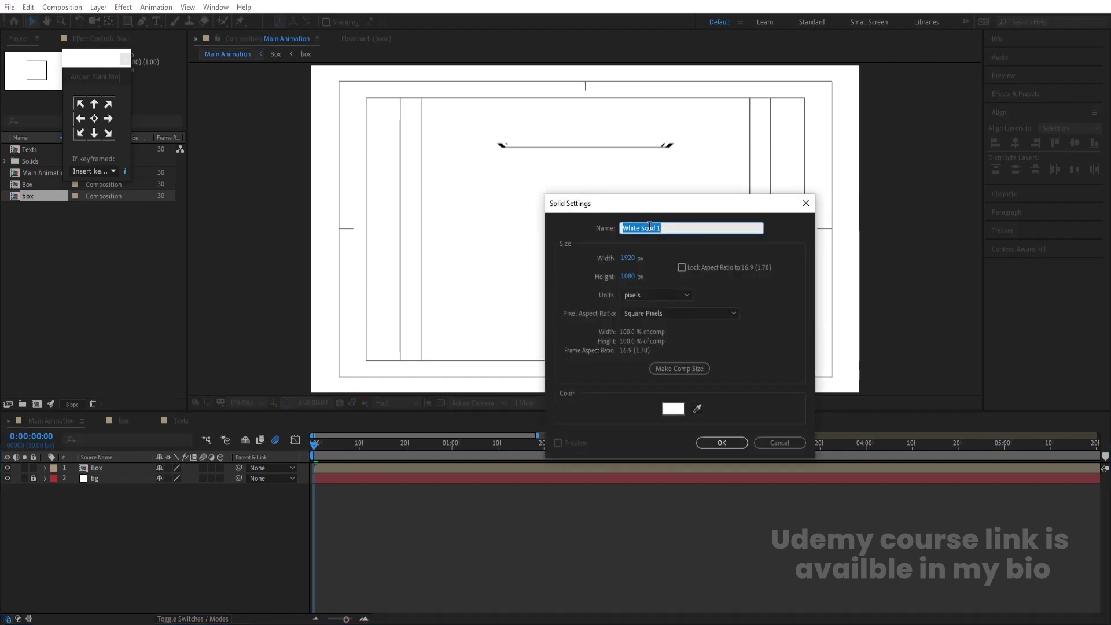
{"action": "key", "text": "Return"}
{"action": "left_click", "coordinate": [1019, 92]}
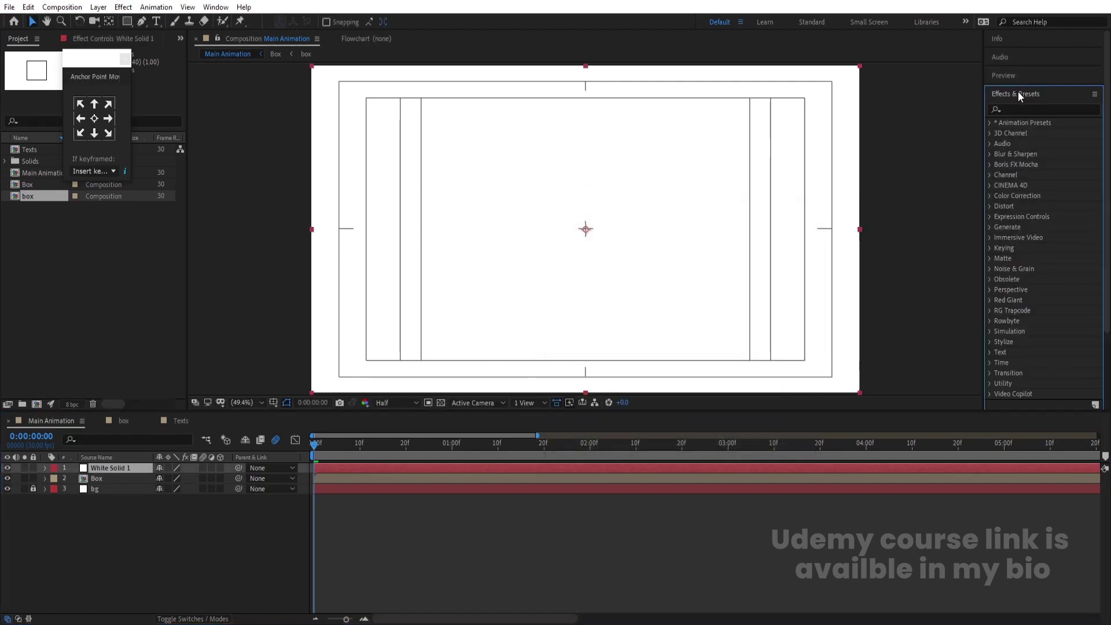
{"action": "left_click", "coordinate": [1029, 109]}
{"action": "type", "text": "ramp"}
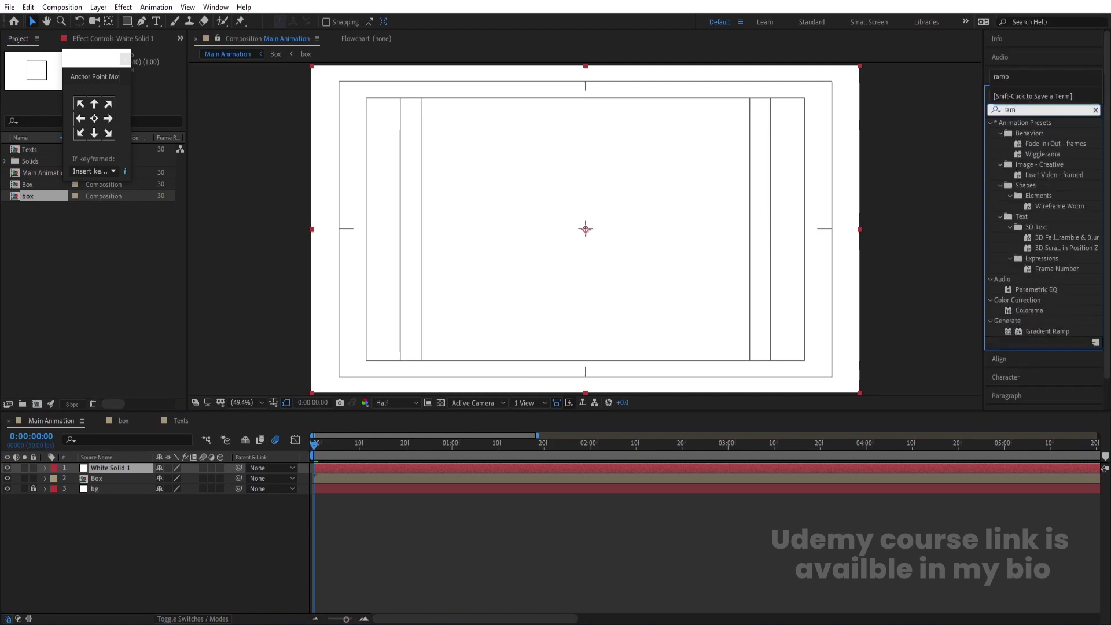
{"action": "double_click", "coordinate": [1032, 133]}
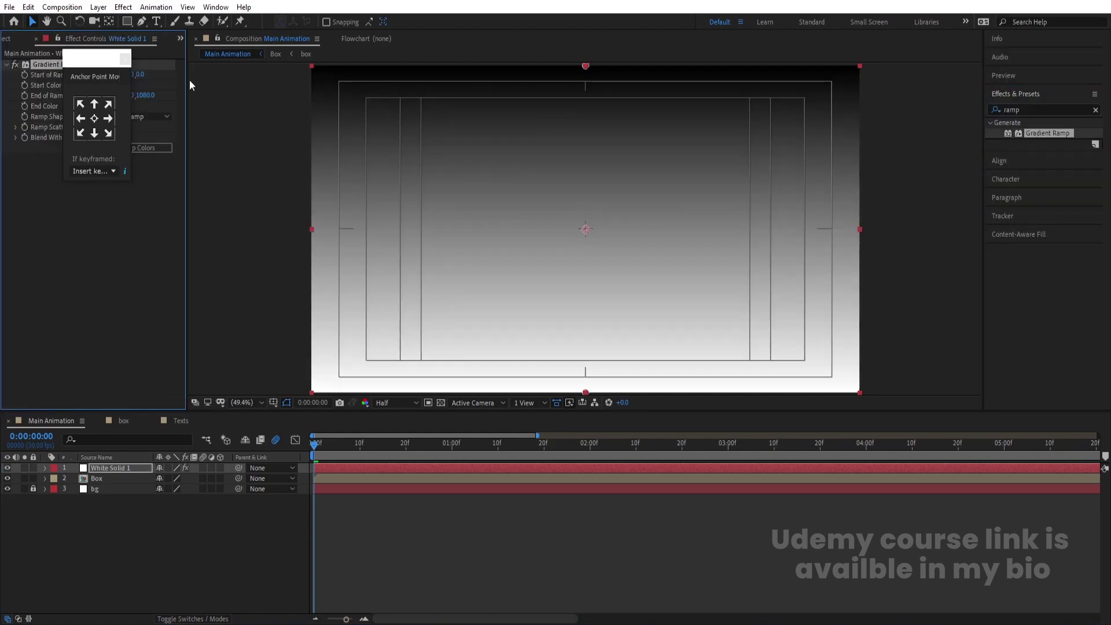
Make the gradient horizontal, starting at about -91, 486 beyond the frame's left edge and ending at about 1935, 507 by its right edge
{"action": "left_click", "coordinate": [106, 467]}
{"action": "left_click", "coordinate": [108, 75]}
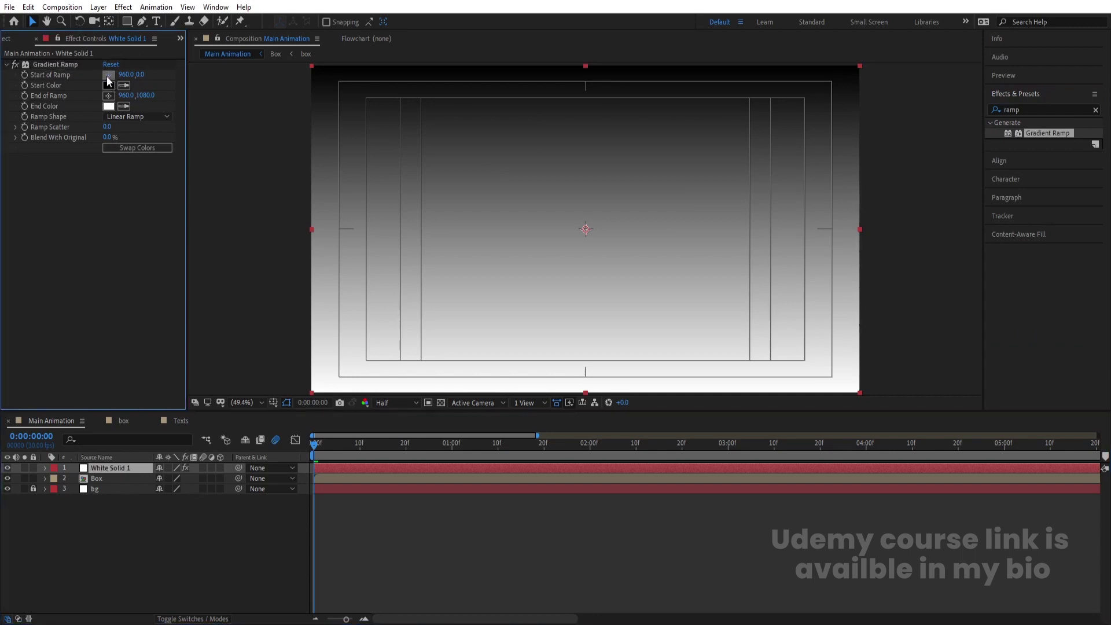
{"action": "left_click", "coordinate": [285, 212]}
{"action": "left_click", "coordinate": [109, 95]}
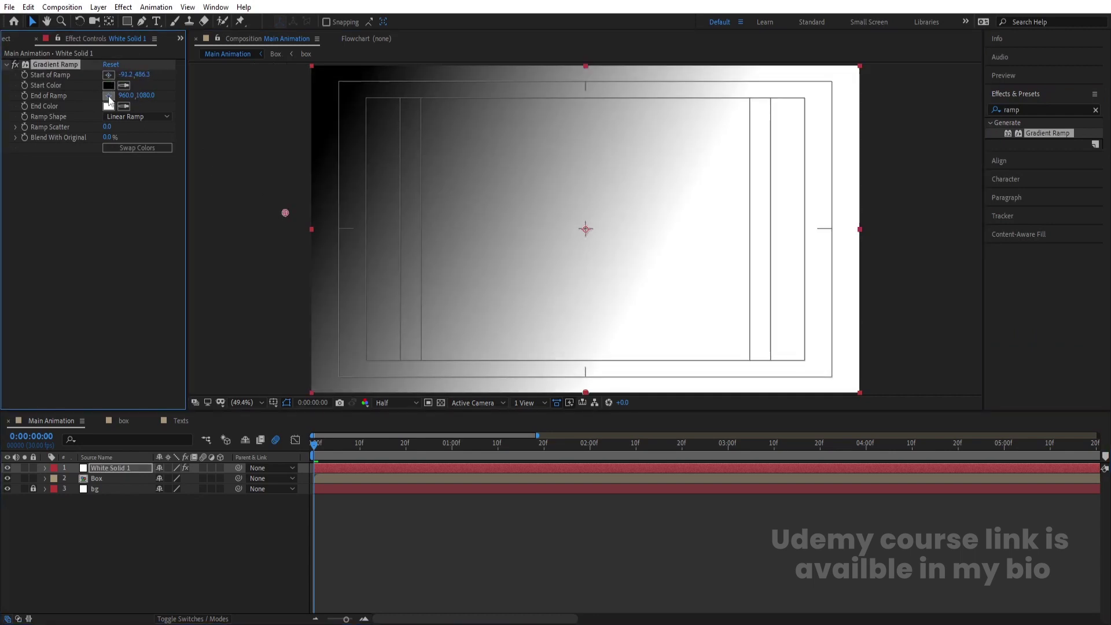
{"action": "left_click", "coordinate": [863, 219]}
Add an adjustment layer above the white solid and apply Mosaic to it with 25 horizontal and 25 vertical blocks
{"action": "right_click", "coordinate": [186, 535]}
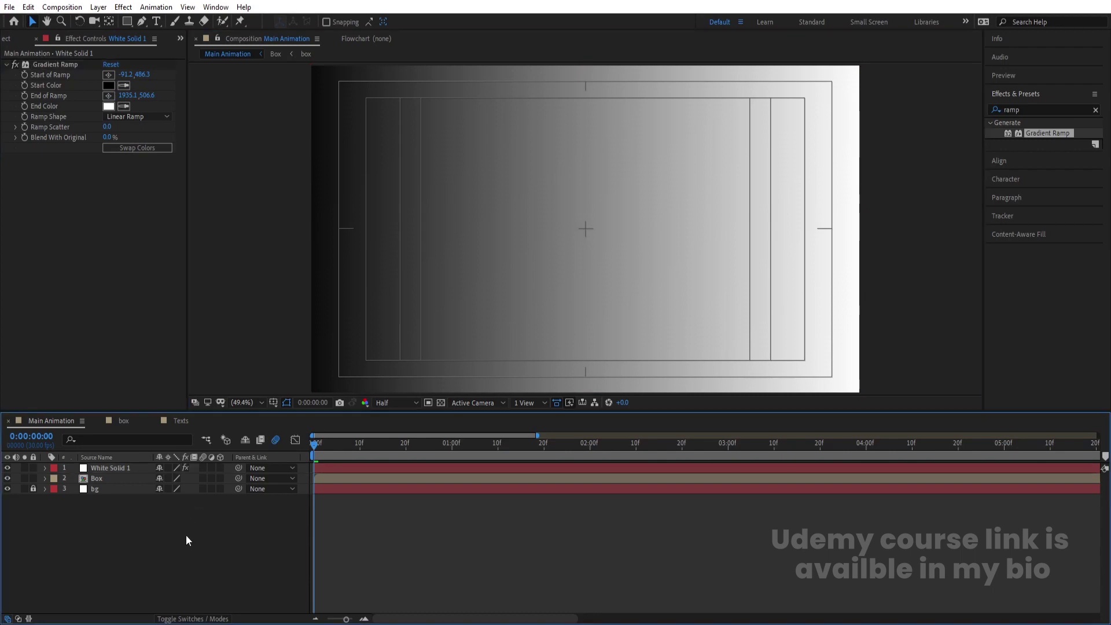
{"action": "mouse_move", "coordinate": [215, 401]}
{"action": "left_click", "coordinate": [374, 499]}
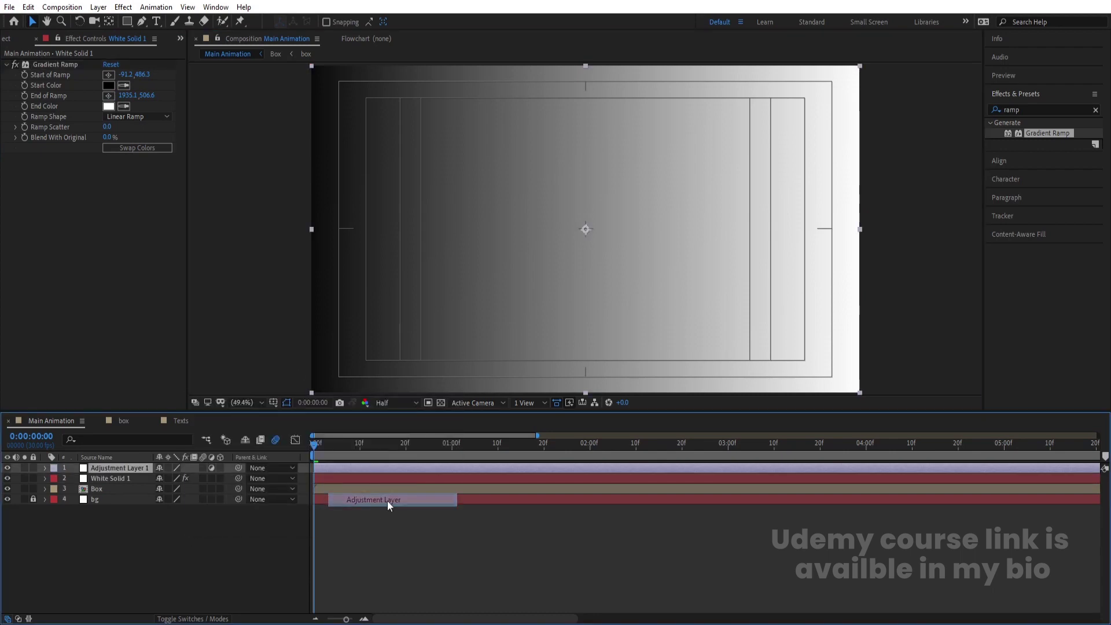
{"action": "left_click", "coordinate": [1033, 108]}
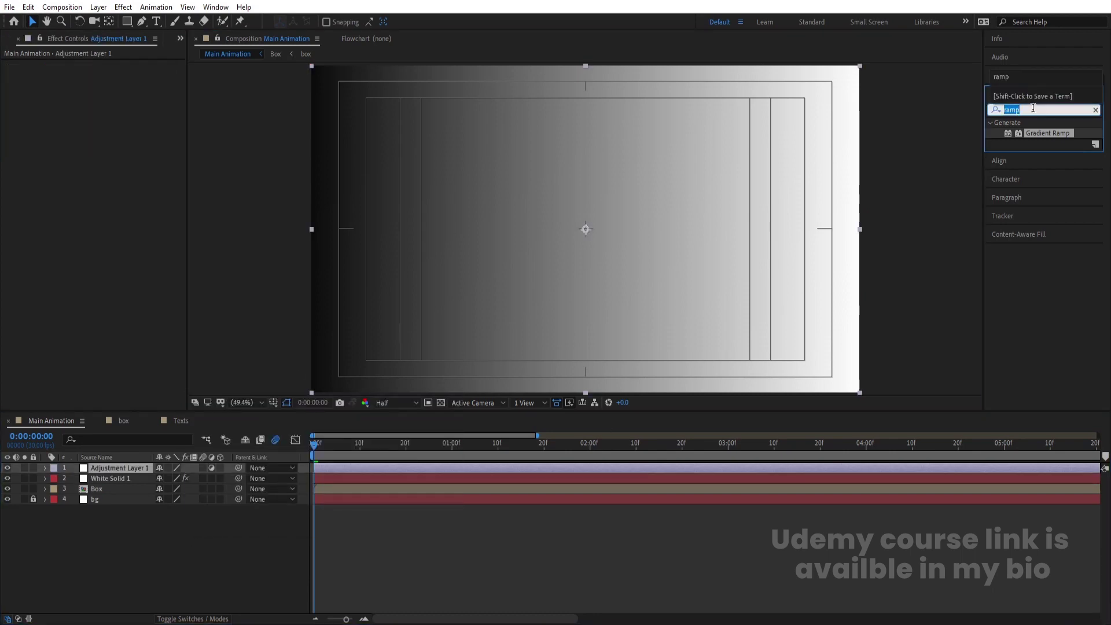
{"action": "type", "text": "mos"}
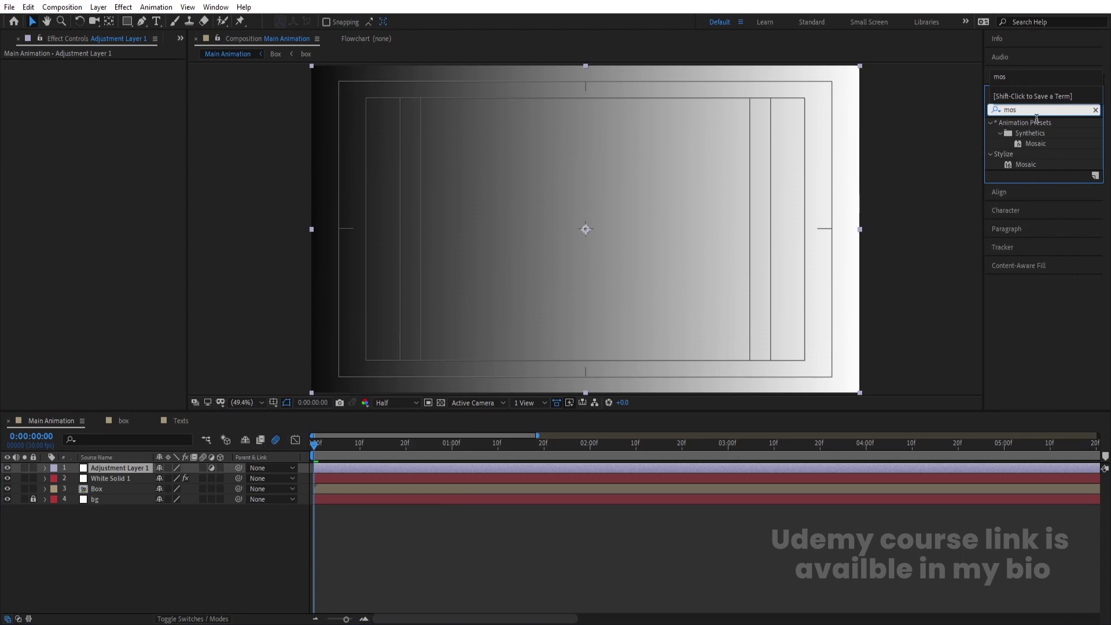
{"action": "double_click", "coordinate": [1020, 165]}
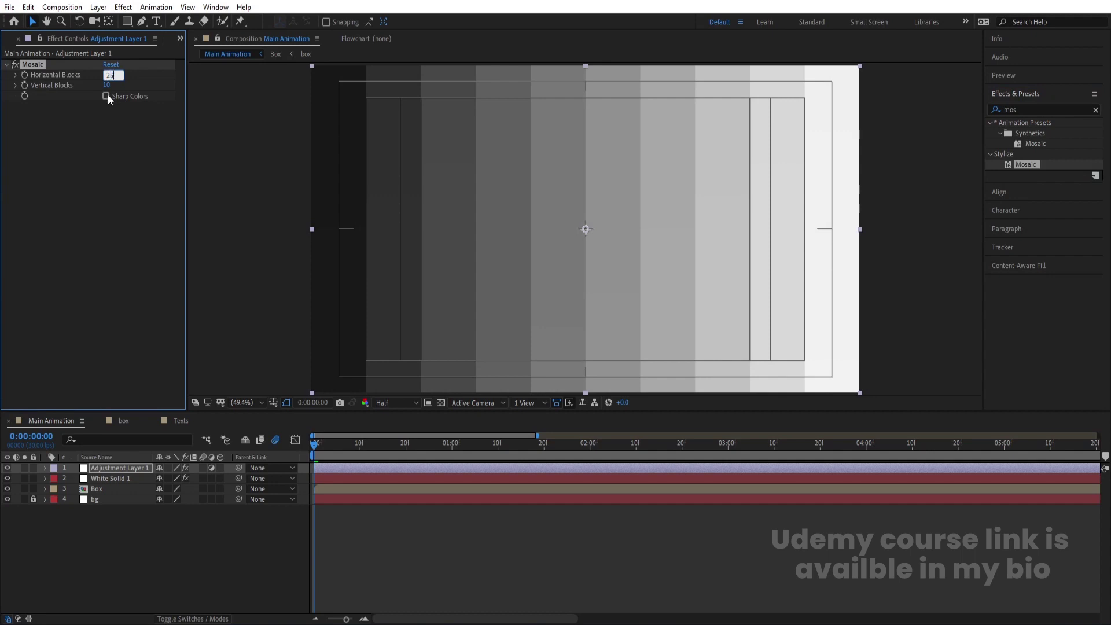
{"action": "left_click", "coordinate": [106, 86]}
{"action": "key", "text": "Return"}
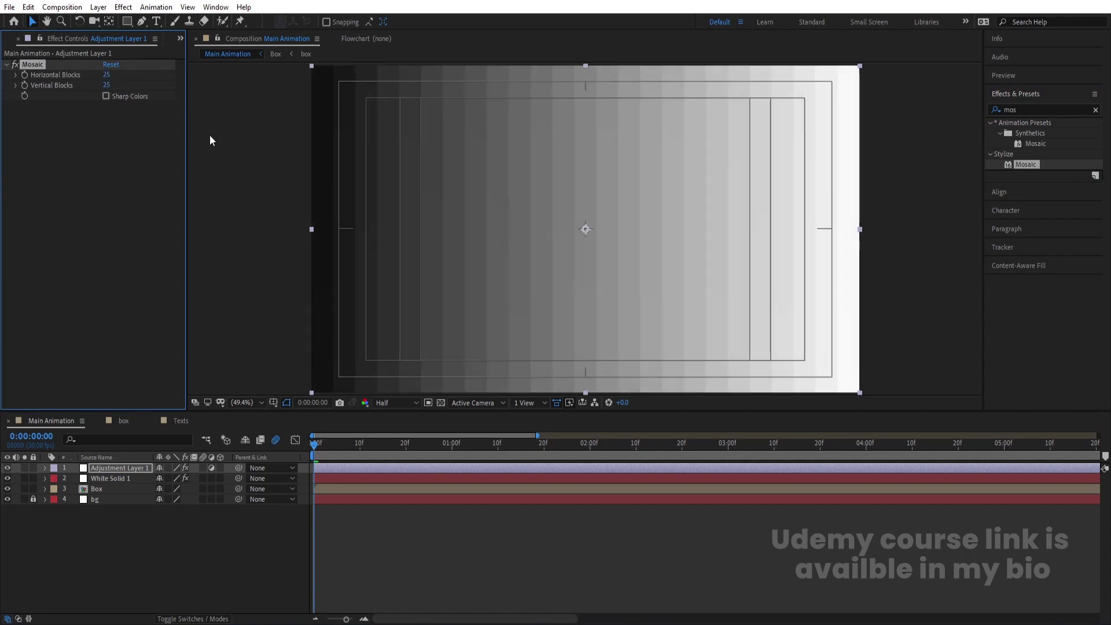
Pre-compose the adjustment layer and White Solid 1 into a composition named ramp, and hide the resulting layer
{"action": "left_click", "coordinate": [145, 523]}
{"action": "left_click", "coordinate": [107, 478]}
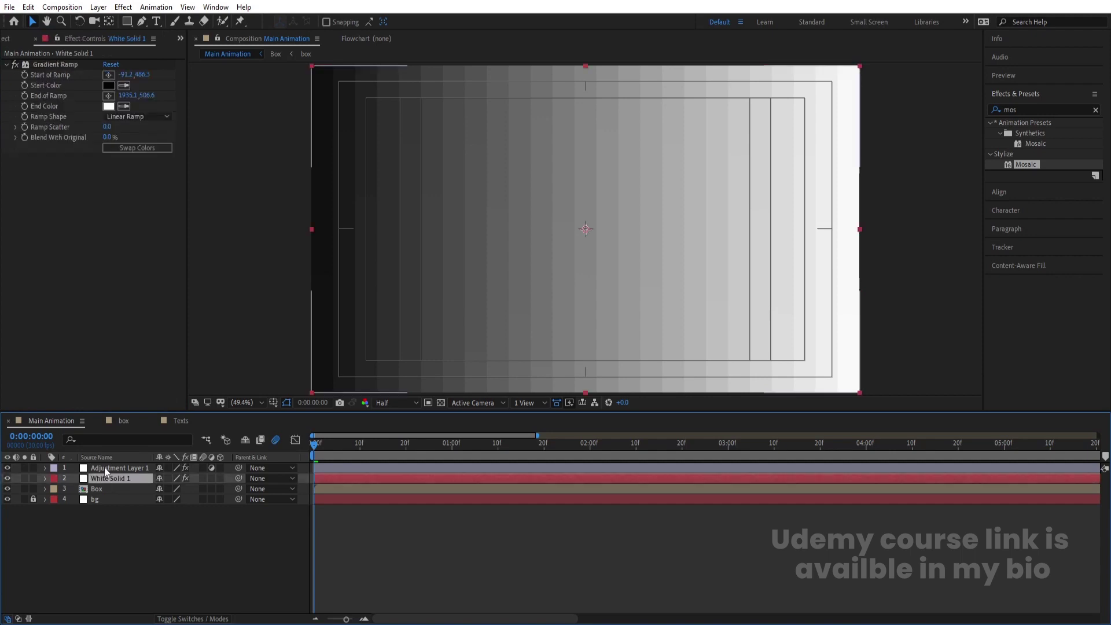
{"action": "left_click", "coordinate": [104, 467], "text": "shift"}
{"action": "key", "text": "ctrl+shift+c"}
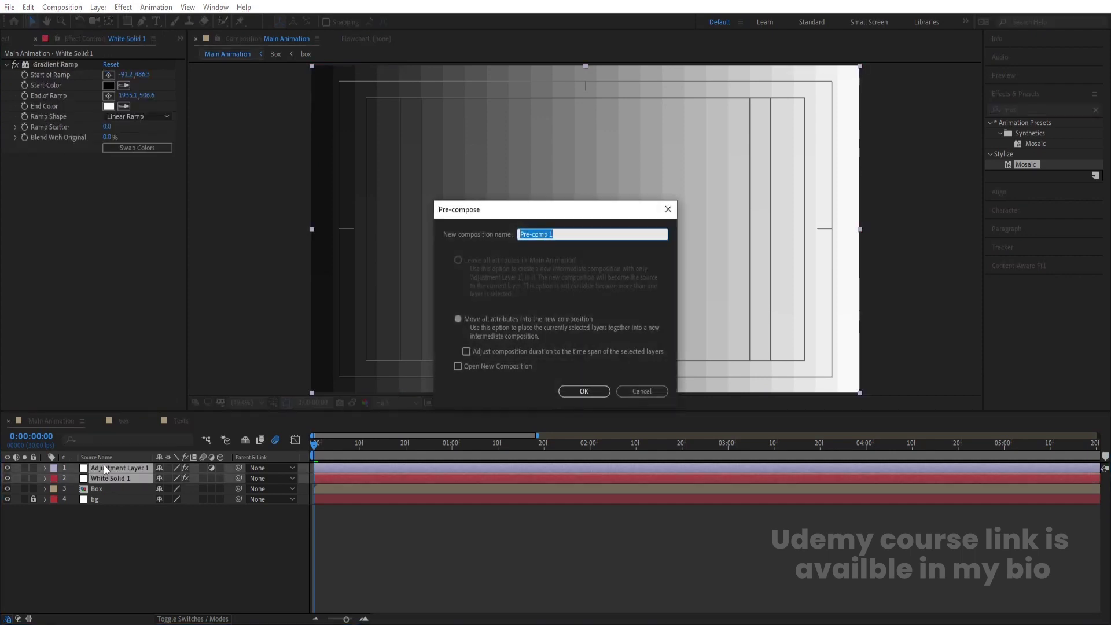
{"action": "type", "text": "ramp"}
{"action": "key", "text": "Return"}
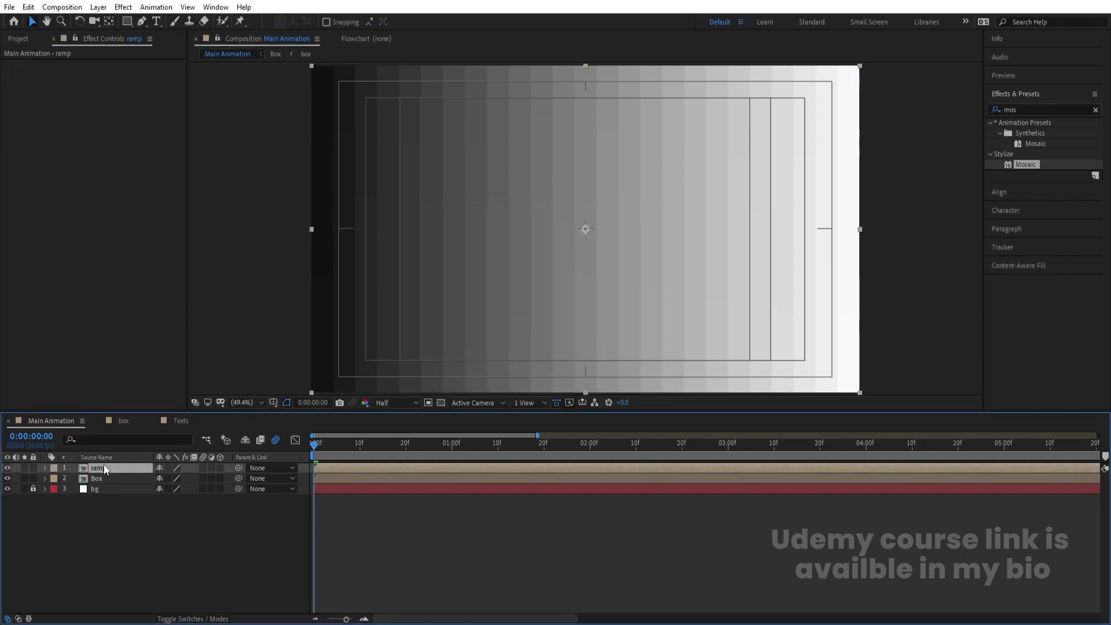
{"action": "left_click", "coordinate": [7, 469]}
Apply Time Displacement to the Box layer with the ramp layer as its displacement layer
{"action": "left_click", "coordinate": [87, 478]}
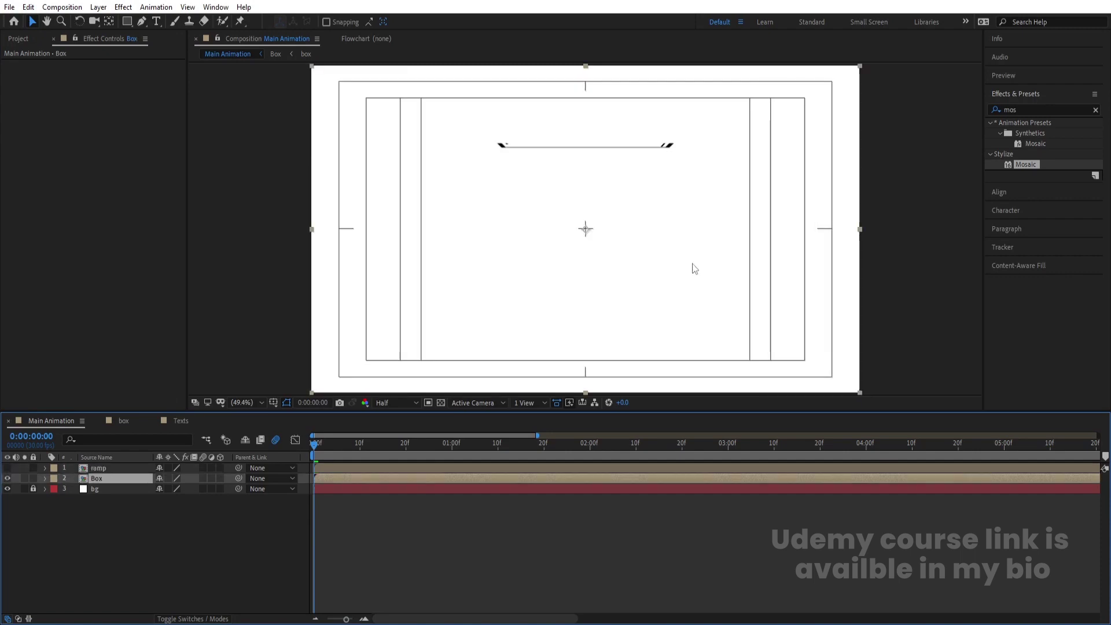
{"action": "left_click", "coordinate": [1032, 110]}
{"action": "type", "text": "time"}
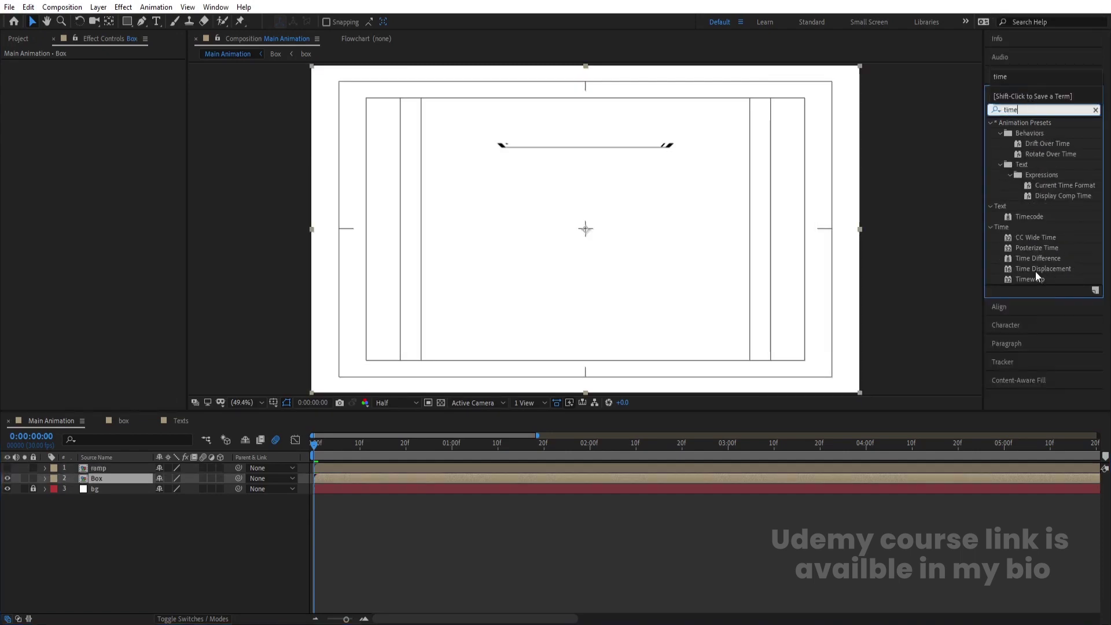
{"action": "double_click", "coordinate": [1036, 269]}
{"action": "left_click", "coordinate": [112, 75]}
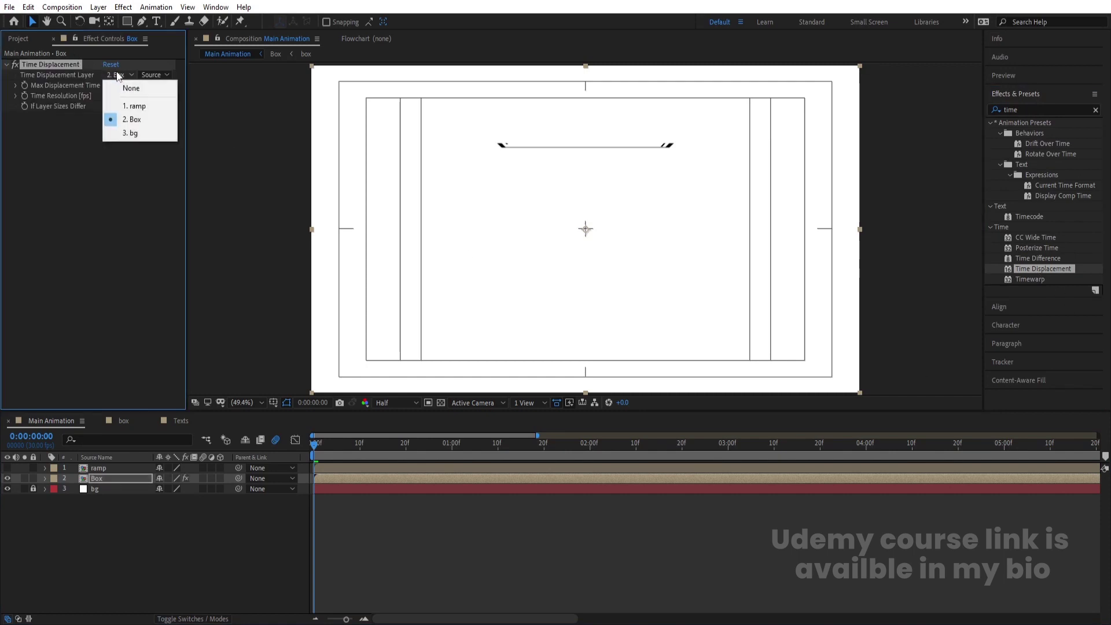
{"action": "left_click", "coordinate": [130, 108]}
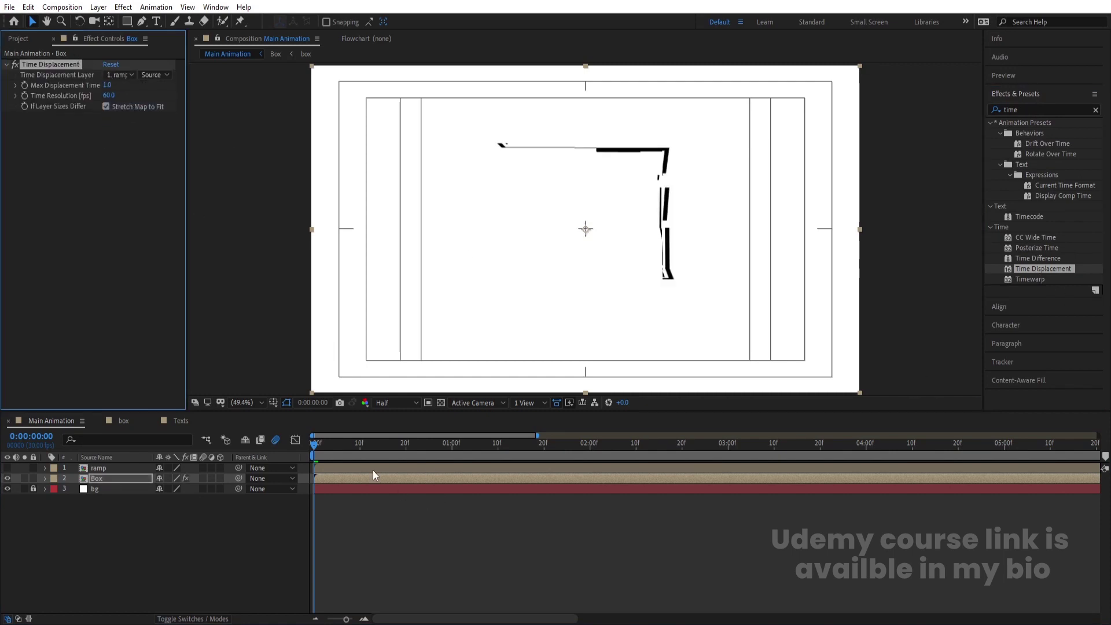
In the Box composition, shift the Texts and box layers together so the bottom box layer starts at 0:00:00:10
{"action": "double_click", "coordinate": [321, 479]}
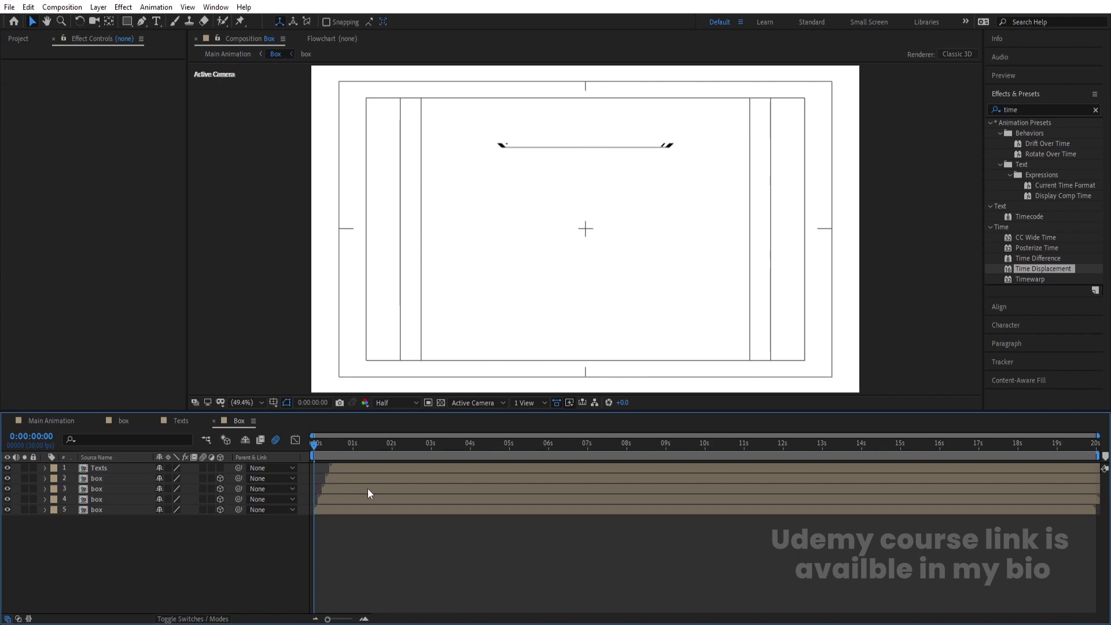
{"action": "left_click_drag", "start_coordinate": [335, 510], "coordinate": [363, 509]}
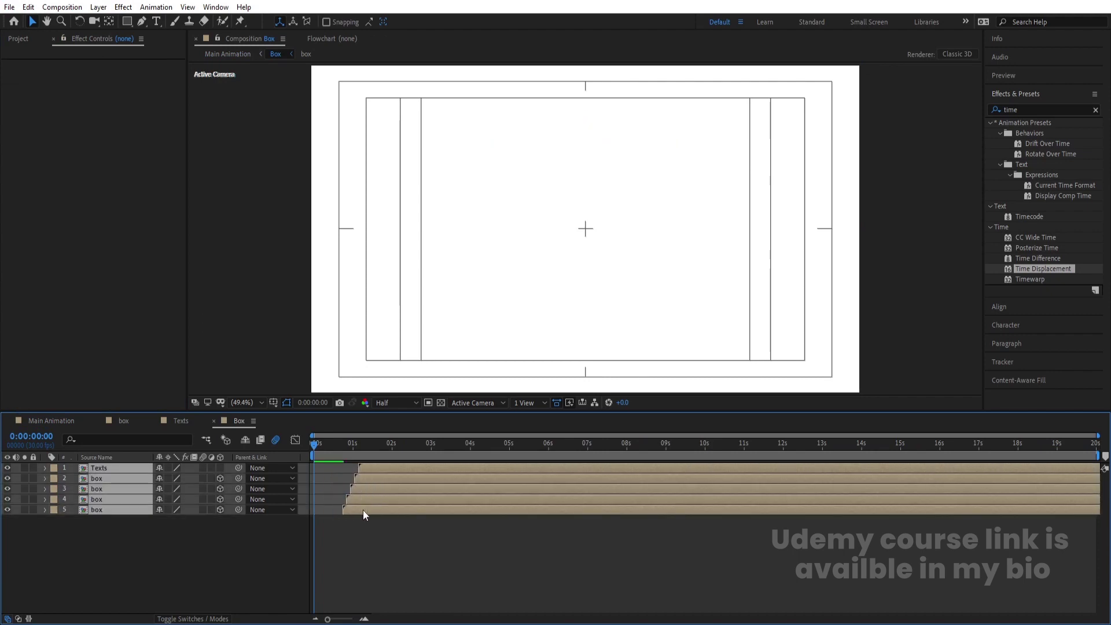
{"action": "scroll", "coordinate": [356, 473], "scroll_direction": "up", "scroll_amount": 3}
{"action": "left_click", "coordinate": [367, 447]}
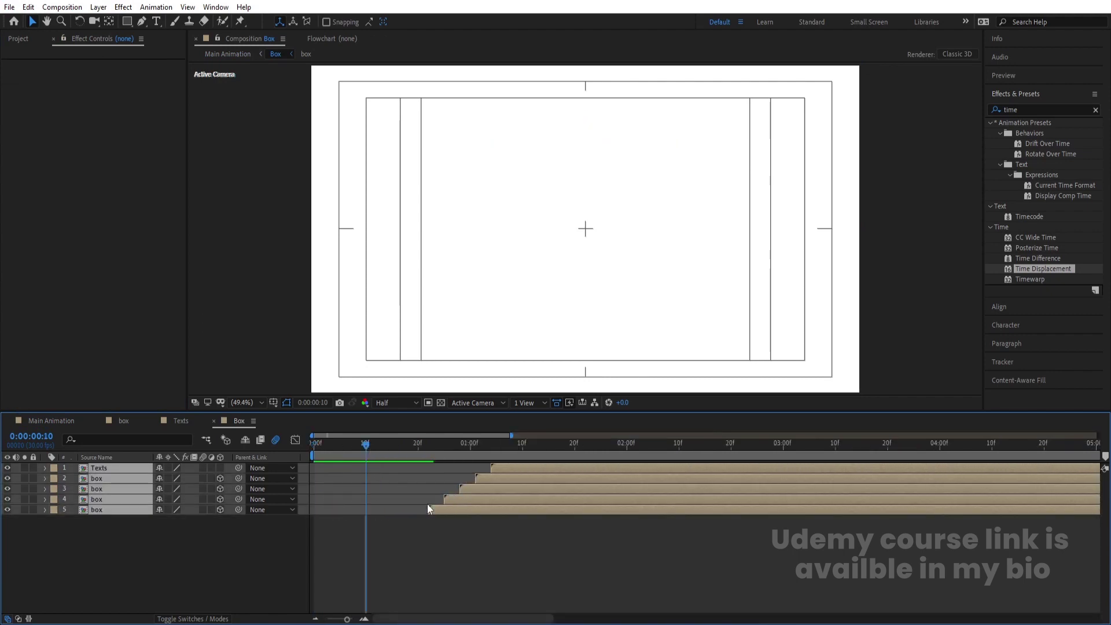
{"action": "left_click_drag", "start_coordinate": [440, 513], "coordinate": [377, 510]}
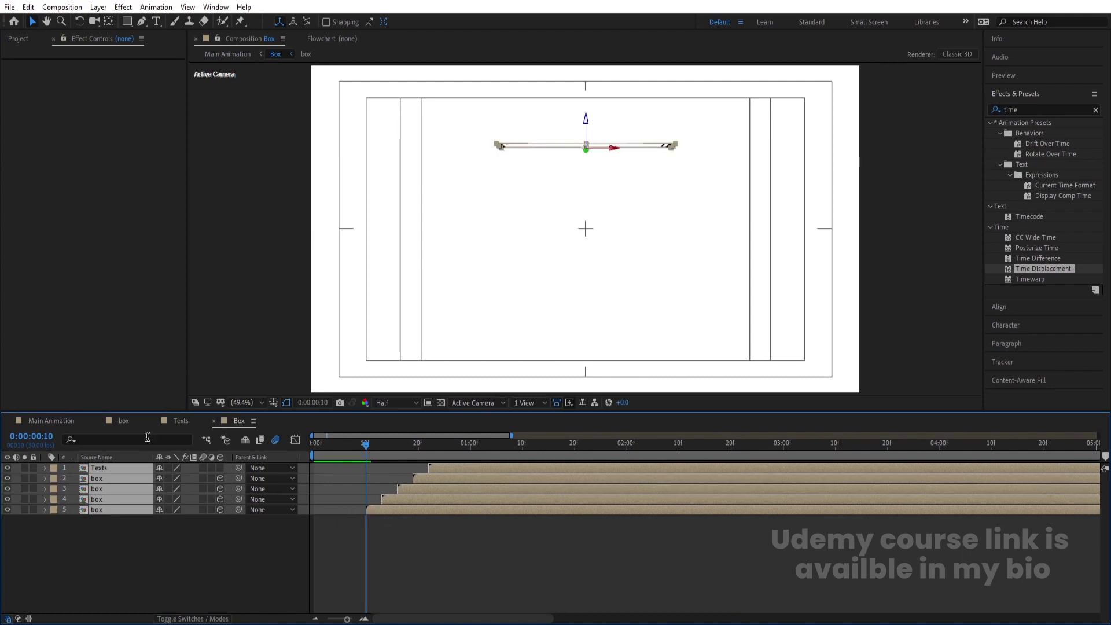
Play Main Animation from the beginning to check the time displacement on the box and text
{"action": "left_click", "coordinate": [76, 422]}
{"action": "key", "text": "Home"}
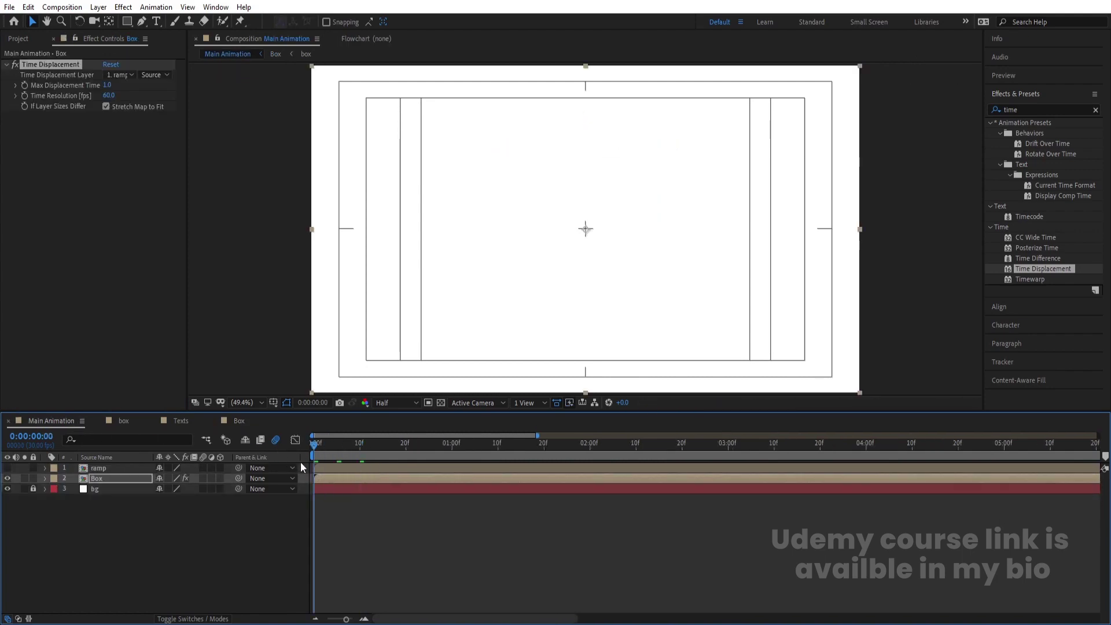
{"action": "key", "text": "space"}
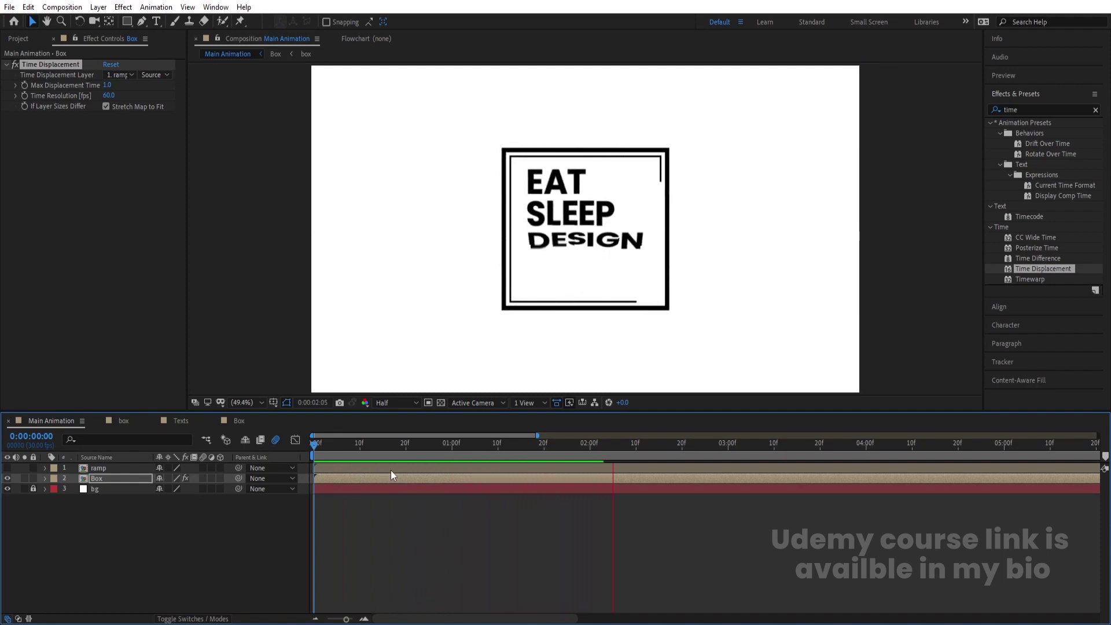
{"action": "key", "text": "space"}
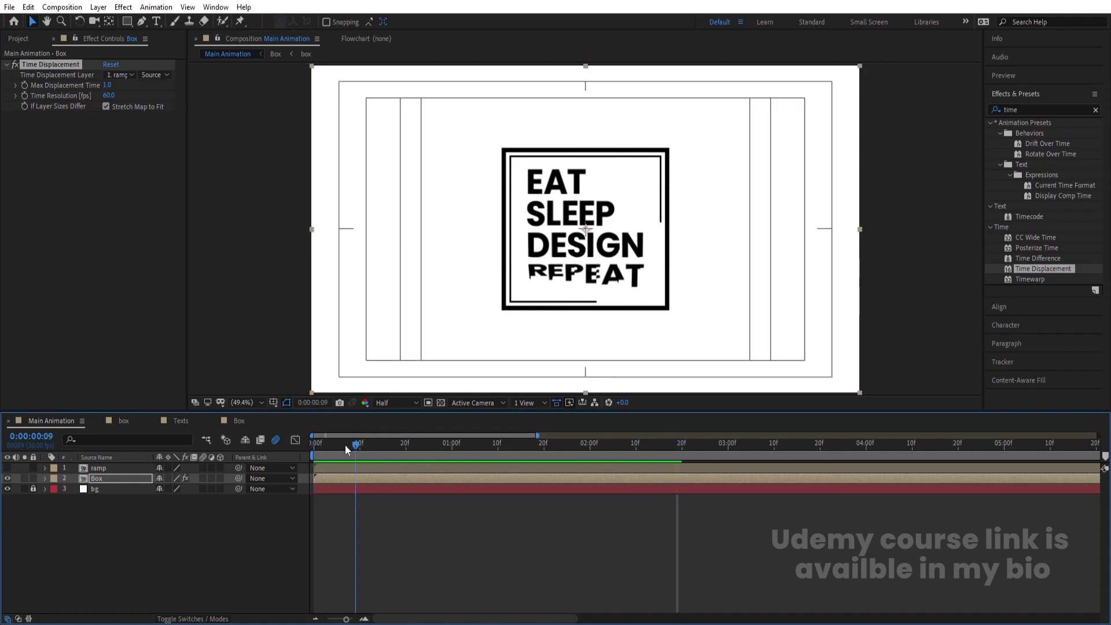
Pre-compose the ramp and Box layers of Main Animation into a composition named Box Animation
{"action": "left_click", "coordinate": [103, 467], "text": "shift"}
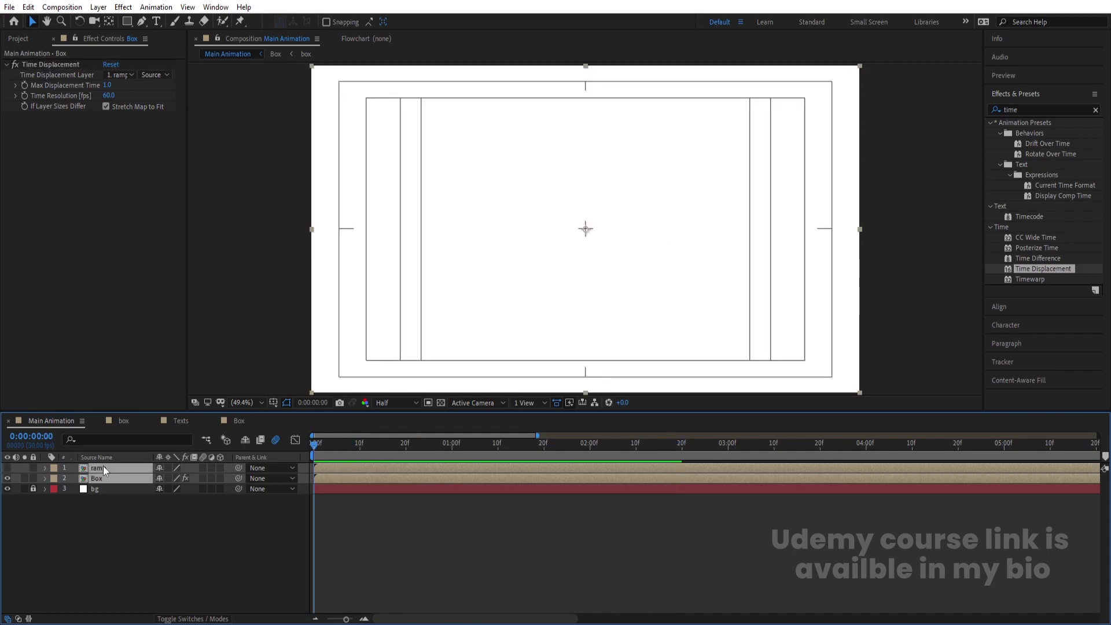
{"action": "key", "text": "ctrl+shift+c"}
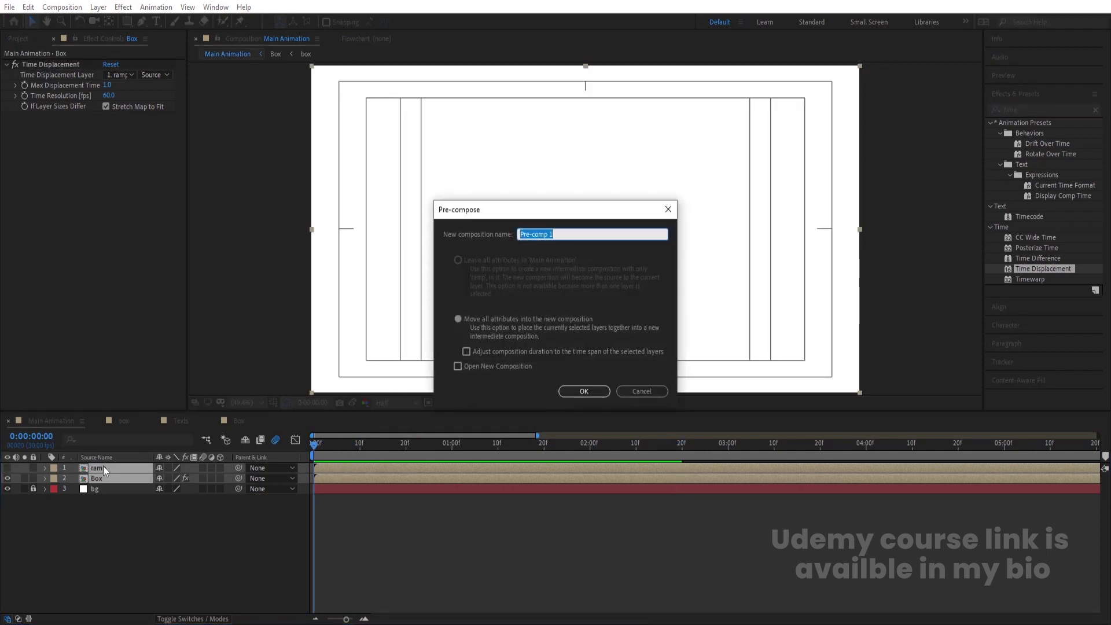
{"action": "type", "text": "Box Animation"}
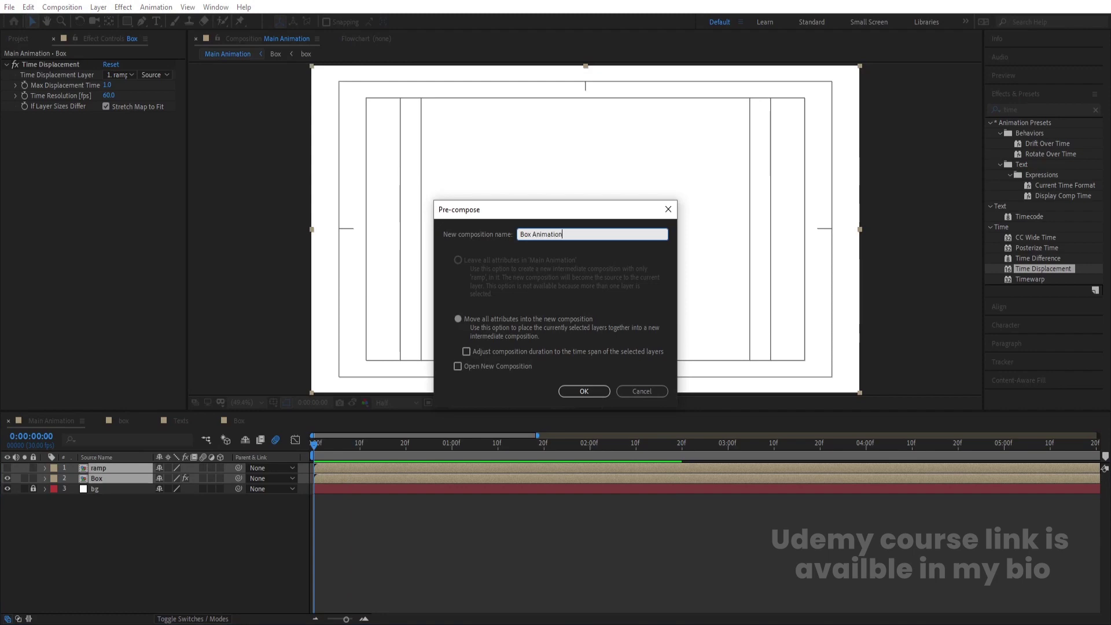
{"action": "key", "text": "Return"}
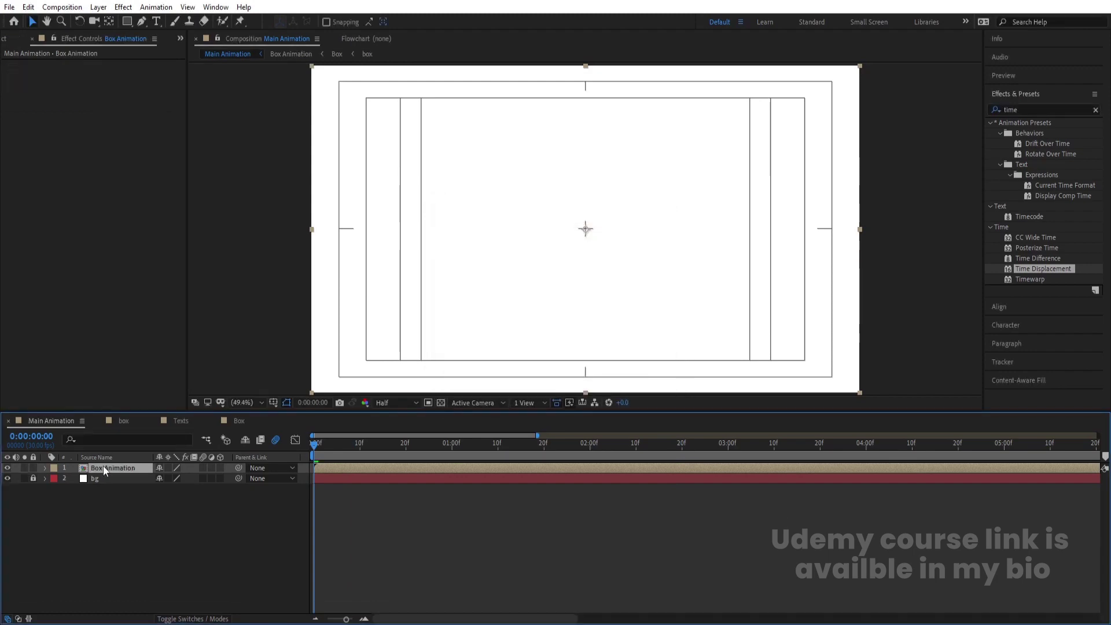
Duplicate the Box Animation layer, close the other open compositions, and make the upper copy start at 0:00:00:05
{"action": "key", "text": "ctrl+d"}
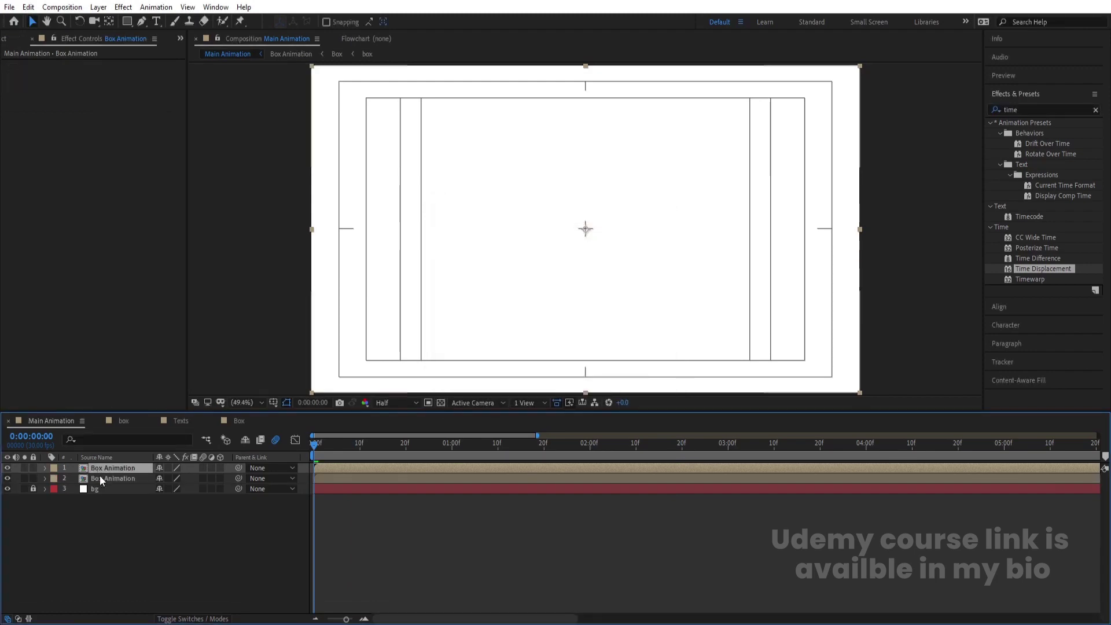
{"action": "left_click", "coordinate": [102, 421]}
{"action": "left_click", "coordinate": [102, 421]}
{"action": "left_click", "coordinate": [102, 421]}
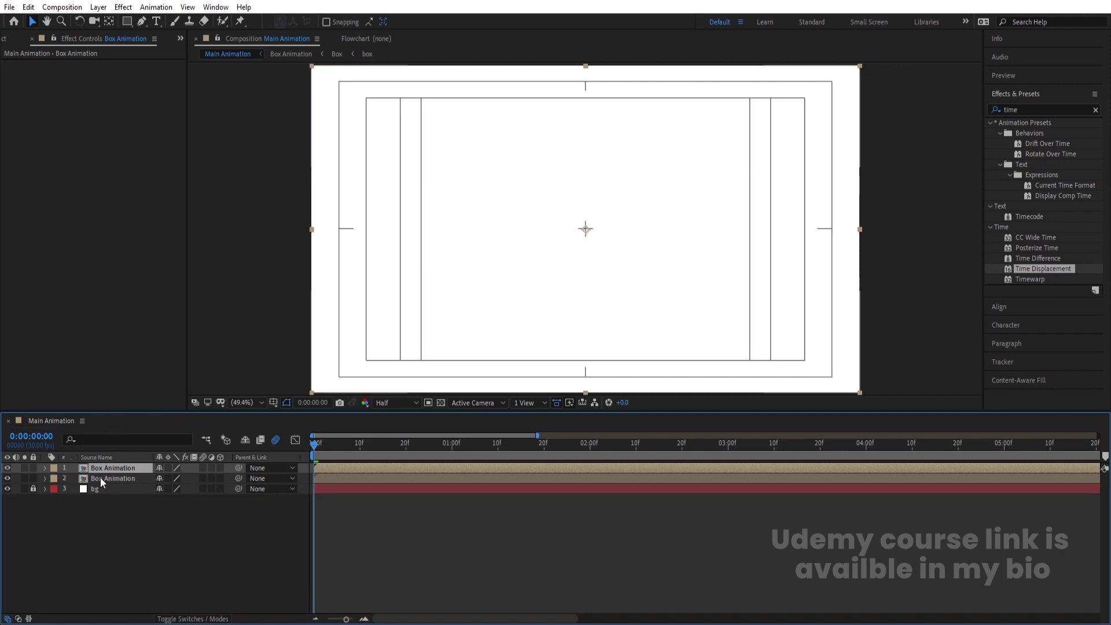
{"action": "left_click", "coordinate": [100, 478]}
{"action": "left_click", "coordinate": [106, 466]}
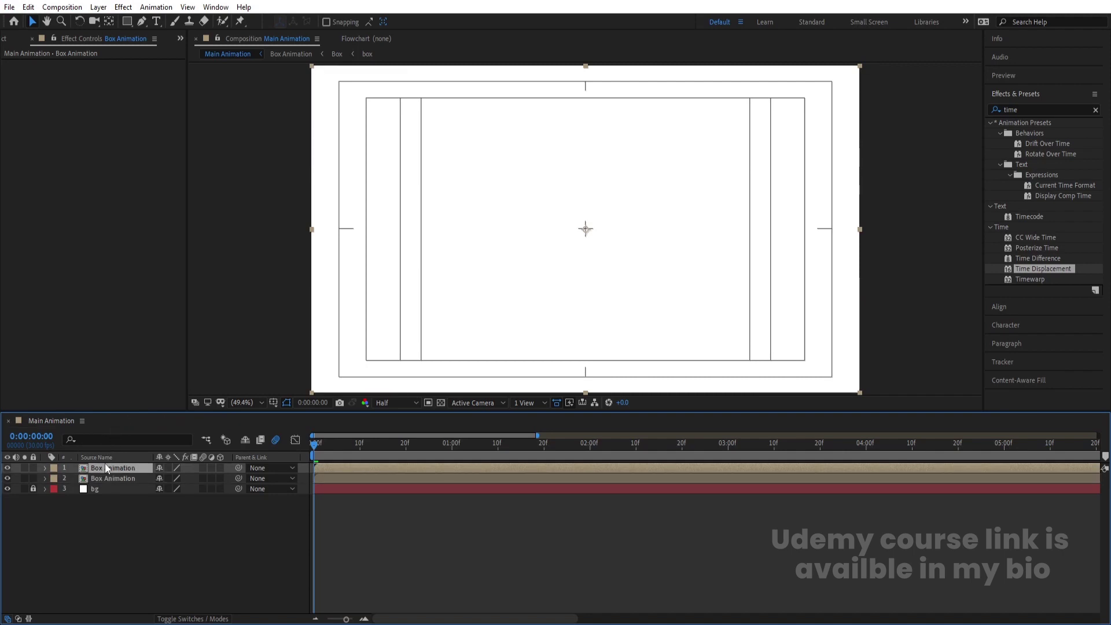
{"action": "key", "text": "equal"}
{"action": "key", "text": "equal"}
{"action": "key", "text": "minus"}
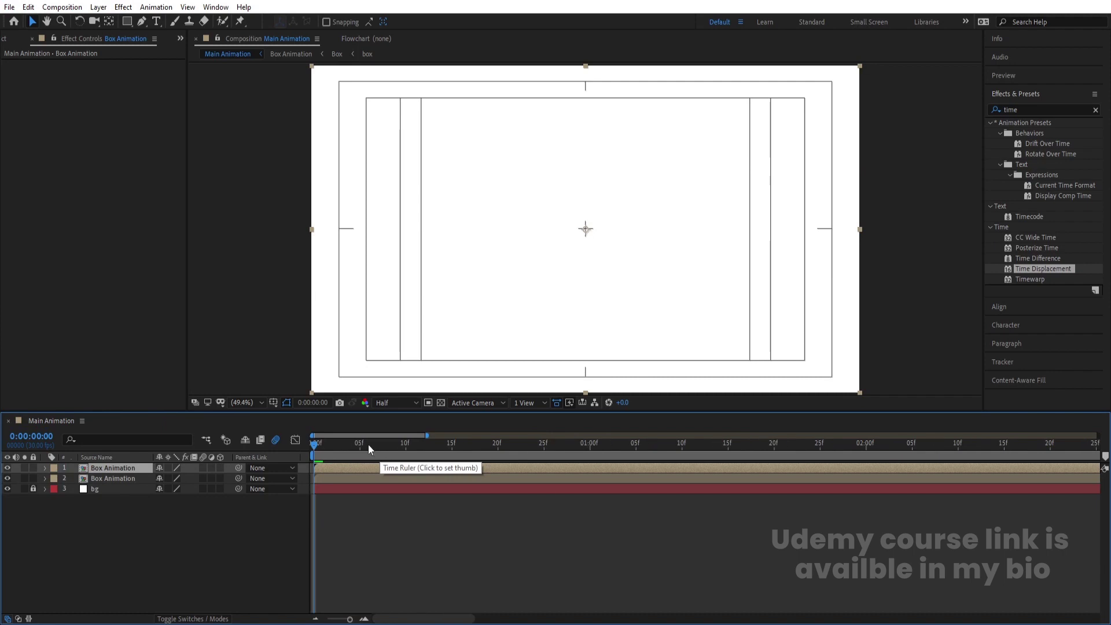
{"action": "left_click", "coordinate": [360, 443]}
{"action": "key", "text": "alt+bracketleft"}
Play Main Animation to check the two offset Box Animation layers together
{"action": "key", "text": "space"}
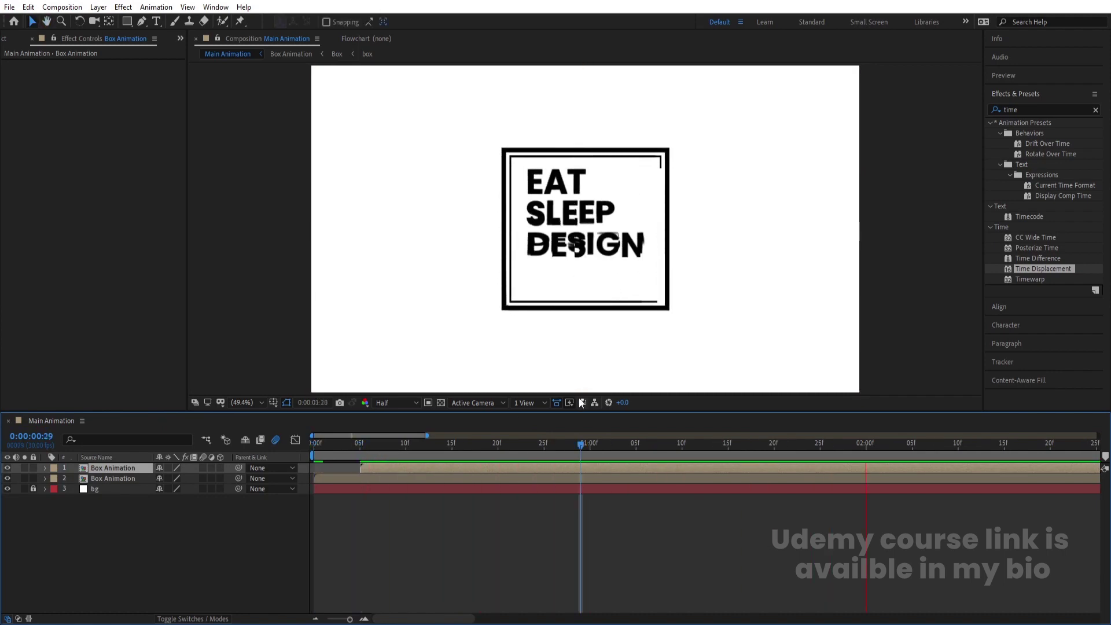
{"action": "key", "text": "minus"}
{"action": "key", "text": "Caps_Lock"}
{"action": "key", "text": "apostrophe"}
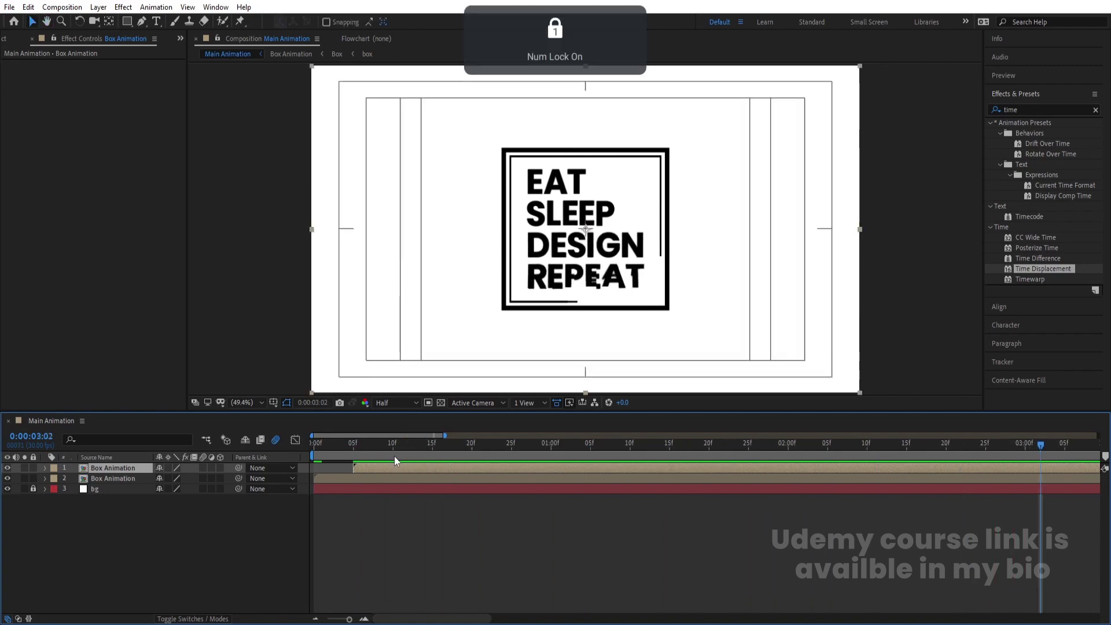
{"action": "key", "text": "space"}
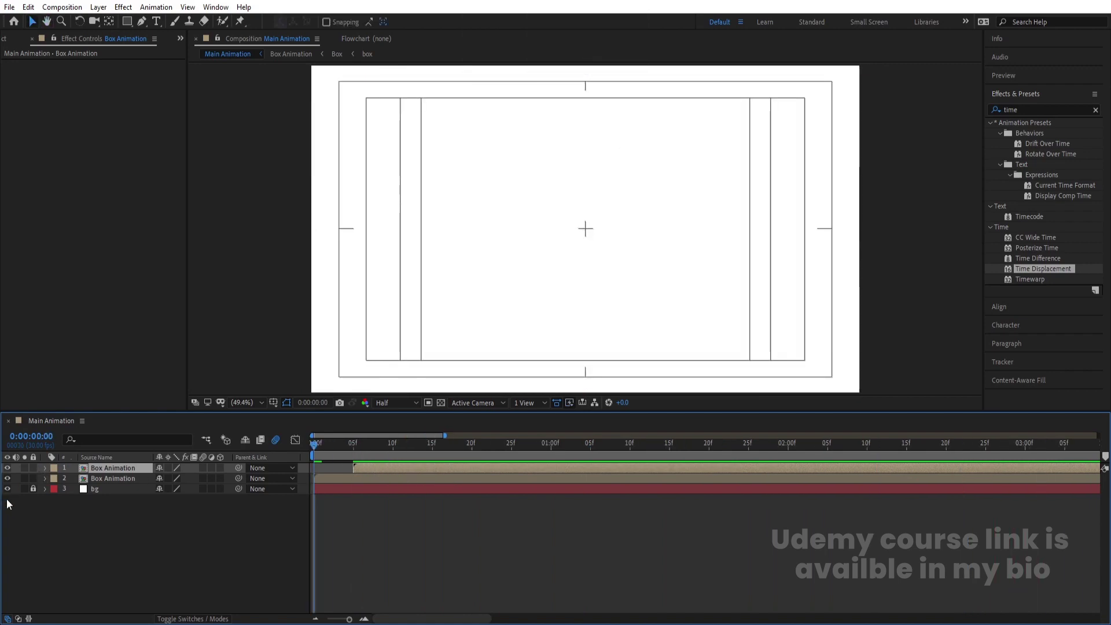
Reveal the lower Box Animation layer's source in the project and duplicate that composition
{"action": "left_click", "coordinate": [110, 478]}
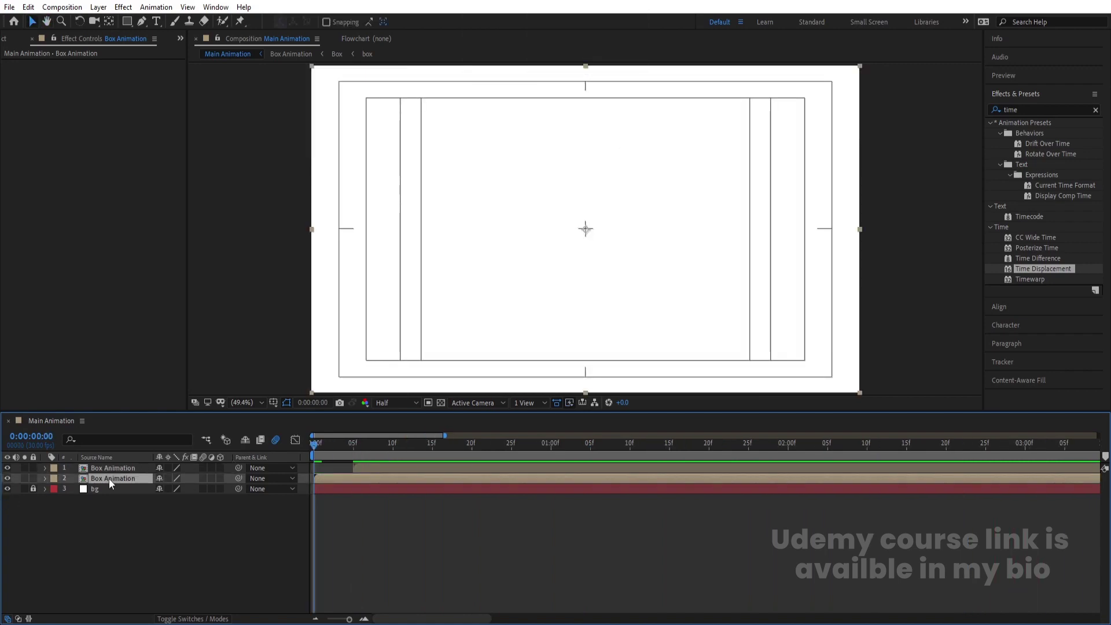
{"action": "right_click", "coordinate": [109, 478]}
{"action": "mouse_move", "coordinate": [150, 377]}
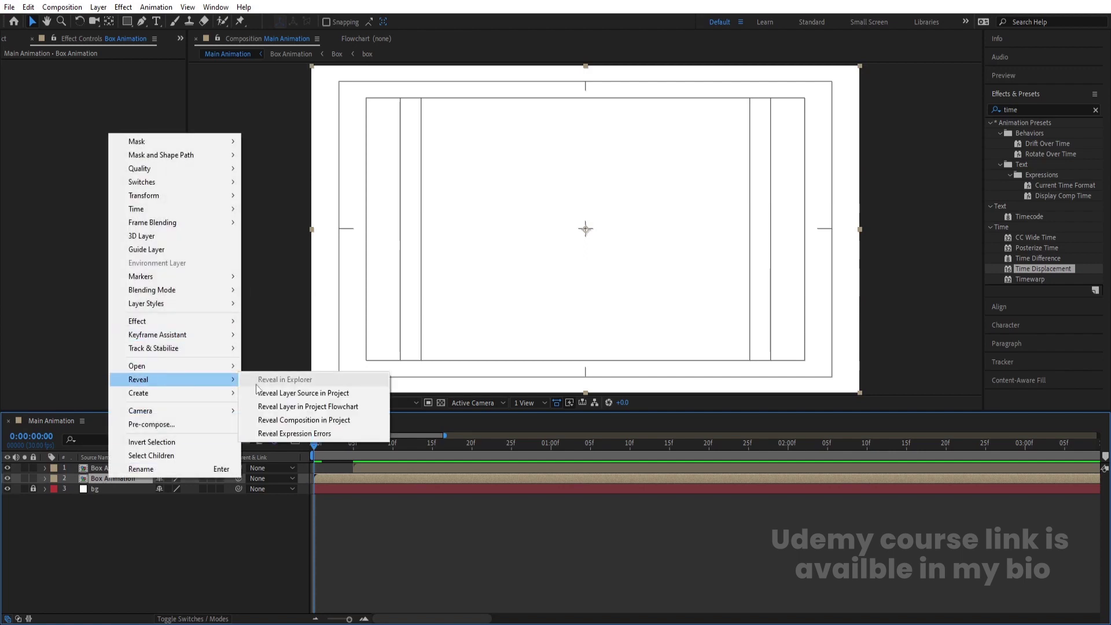
{"action": "left_click", "coordinate": [272, 390]}
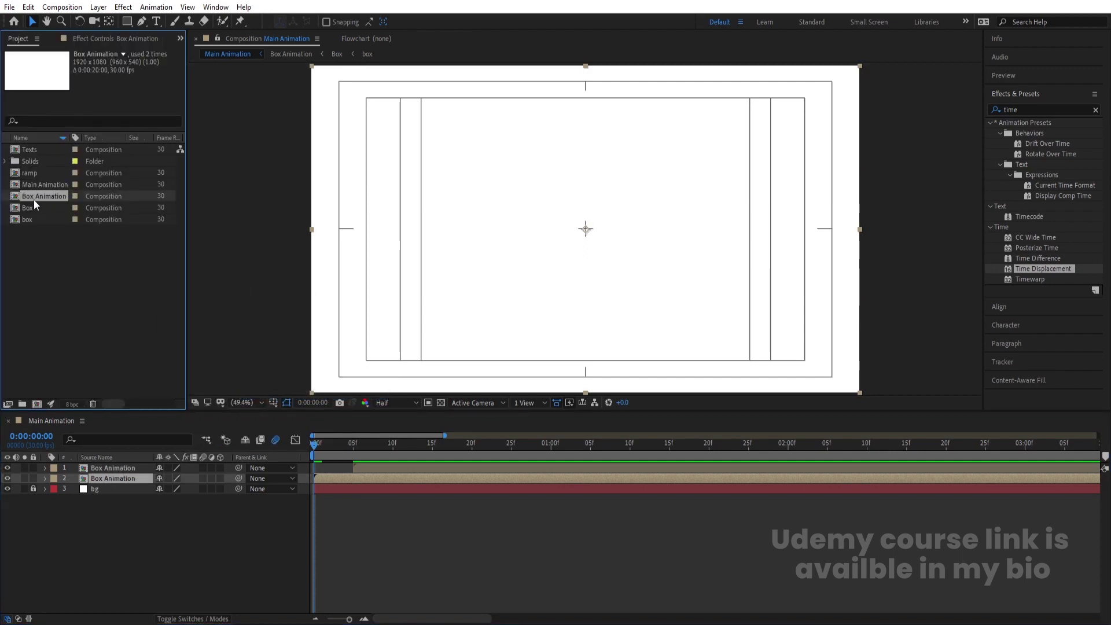
{"action": "key", "text": "ctrl+d"}
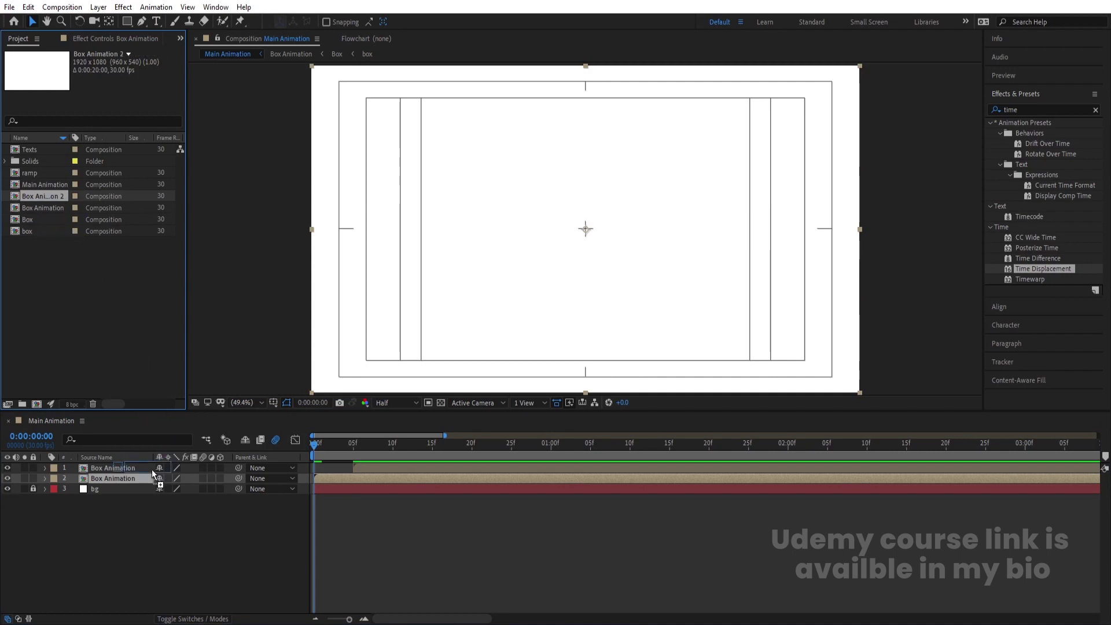
Replace the lower Box Animation layer's source with the Box Animation 2 composition and open that composition
{"action": "left_click_drag", "start_coordinate": [134, 482], "coordinate": [132, 483]}
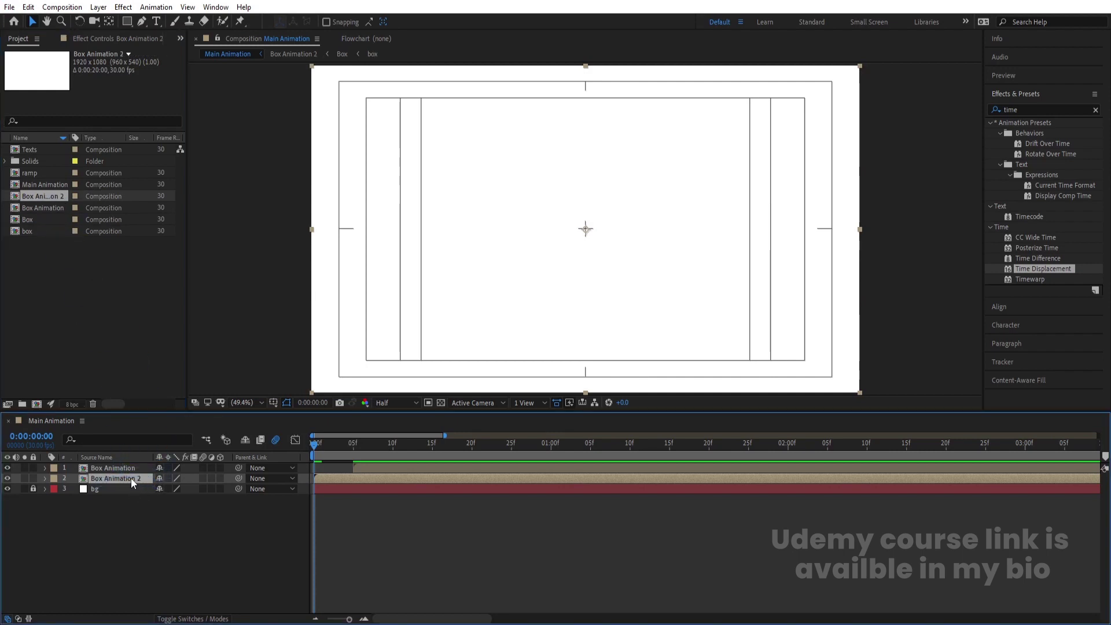
{"action": "double_click", "coordinate": [130, 478]}
Duplicate the Box layer's source composition in the project and replace the layer in Box Animation 2 with Box 2
{"action": "left_click", "coordinate": [112, 478]}
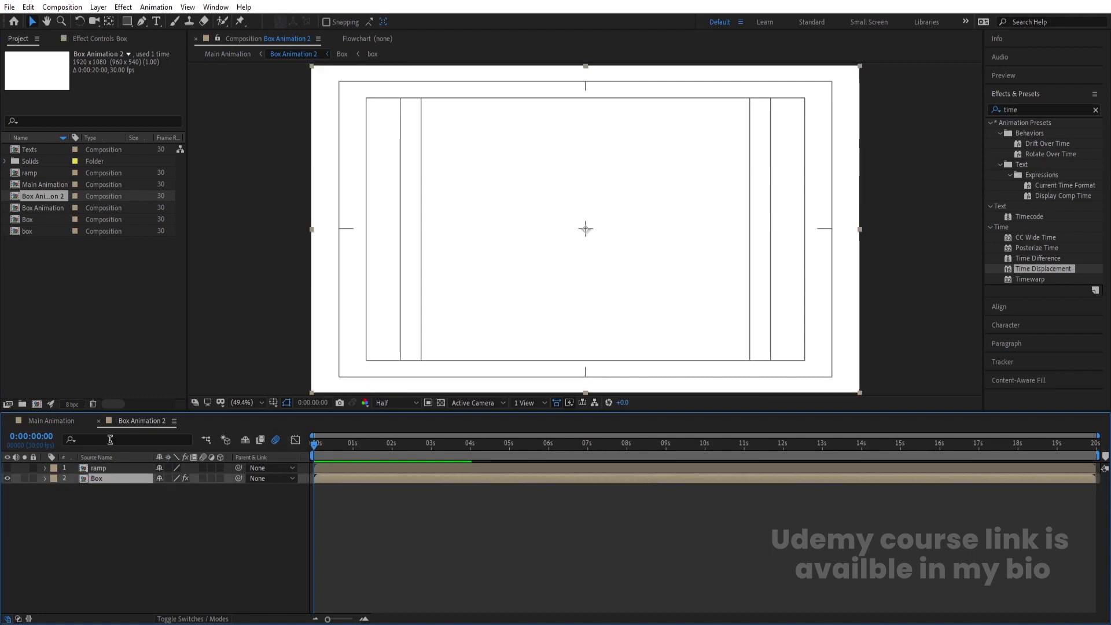
{"action": "right_click", "coordinate": [105, 483]}
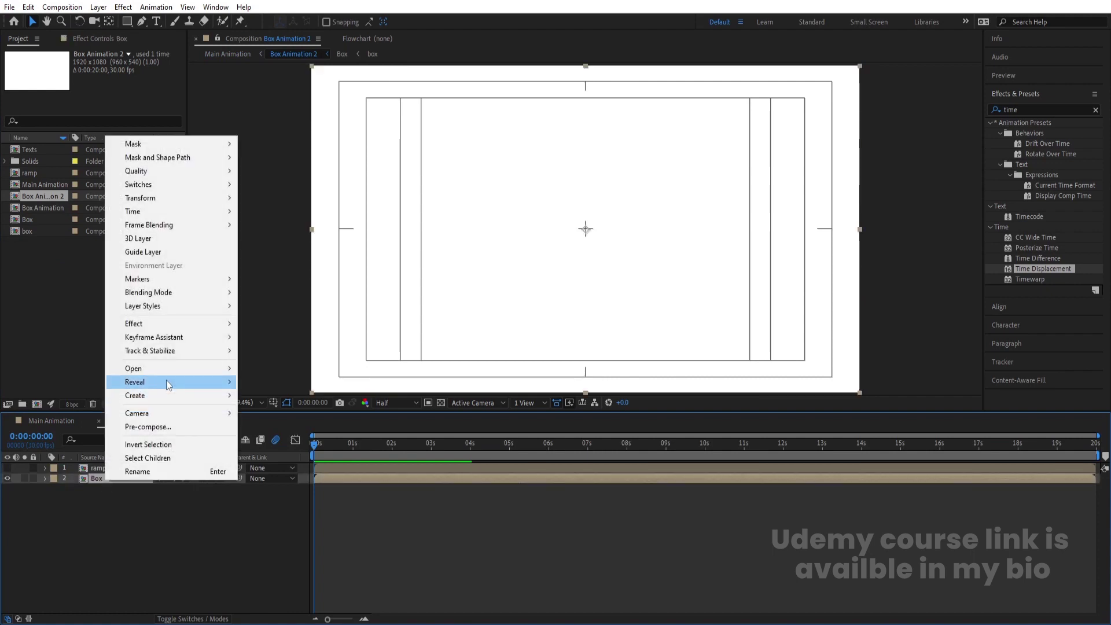
{"action": "mouse_move", "coordinate": [166, 379]}
{"action": "left_click", "coordinate": [262, 395]}
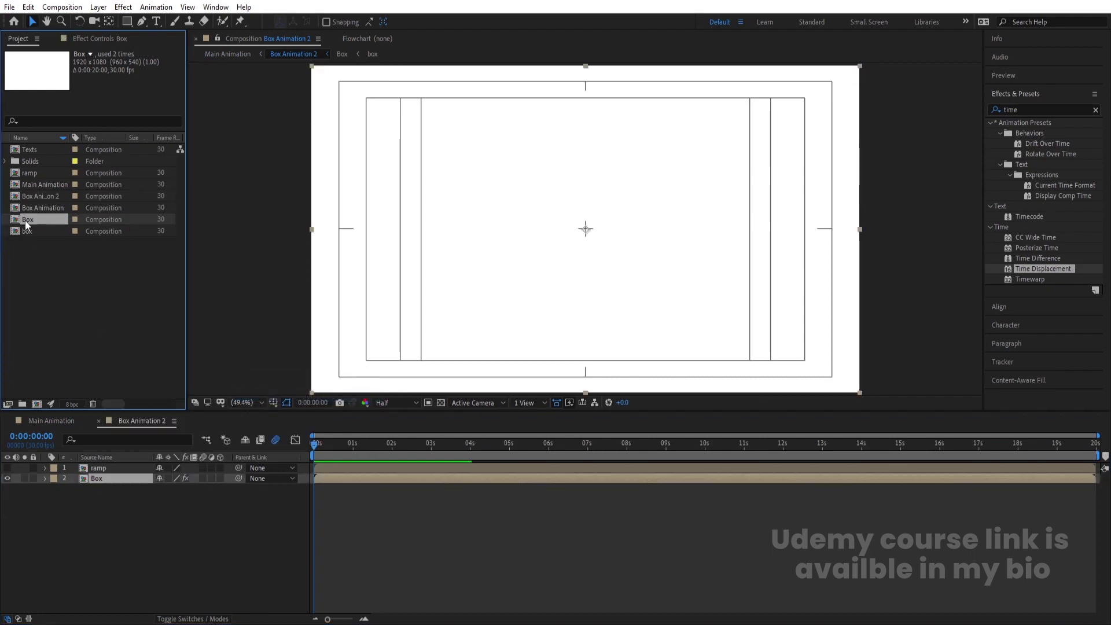
{"action": "key", "text": "ctrl+d"}
{"action": "left_click_drag", "start_coordinate": [30, 219], "coordinate": [126, 480]}
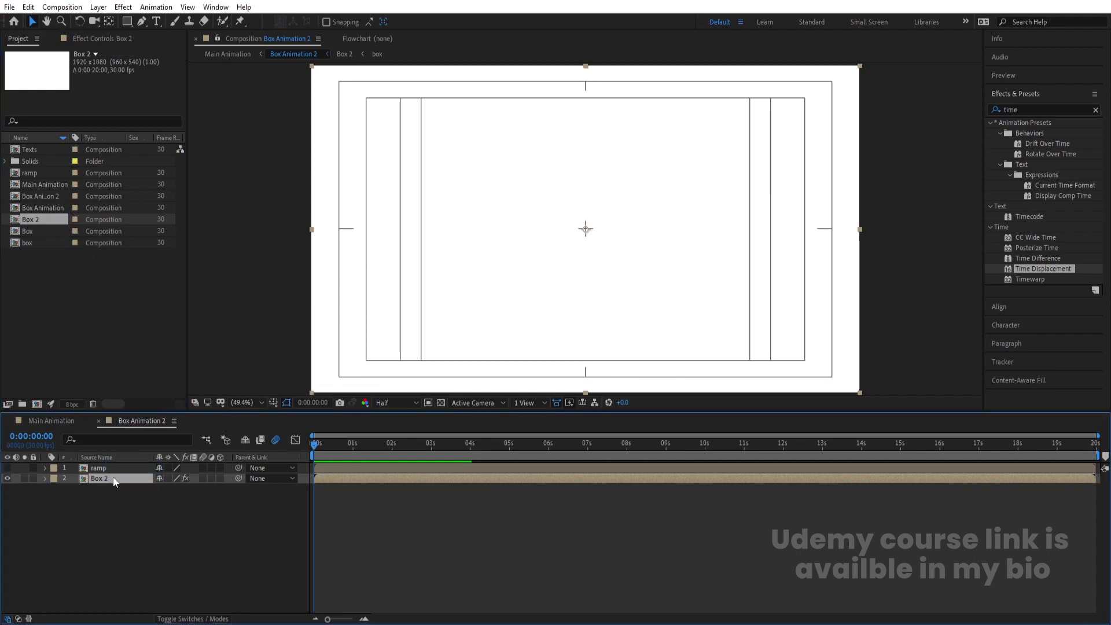
In Box 2, duplicate the Texts layer's source composition and replace the layer with Texts 2
{"action": "double_click", "coordinate": [114, 479]}
{"action": "left_click", "coordinate": [120, 467]}
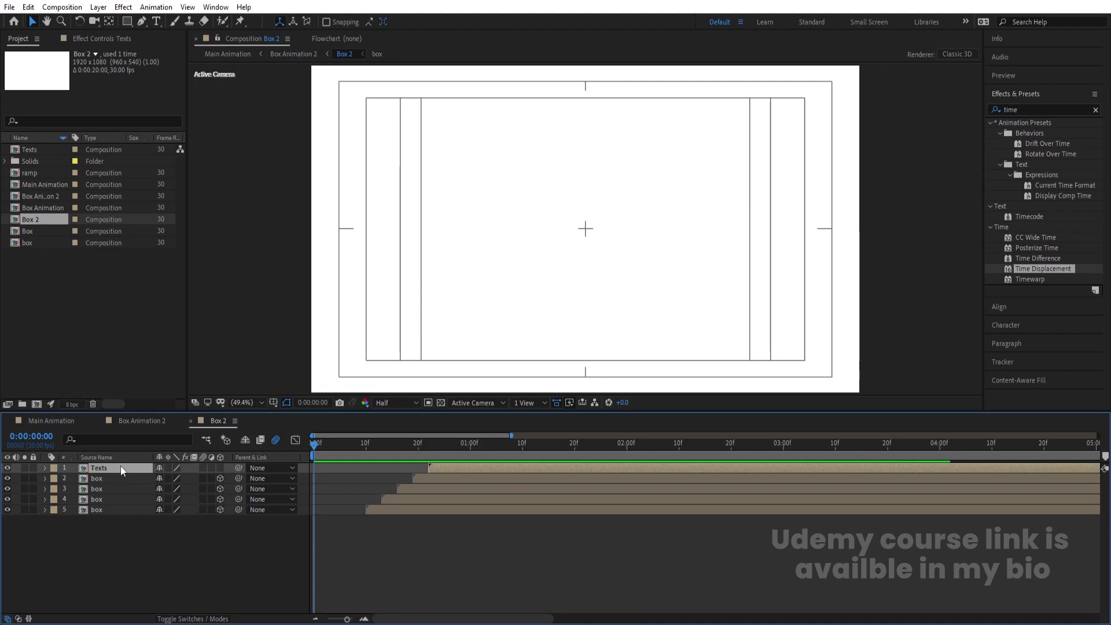
{"action": "right_click", "coordinate": [120, 467]}
{"action": "mouse_move", "coordinate": [144, 374]}
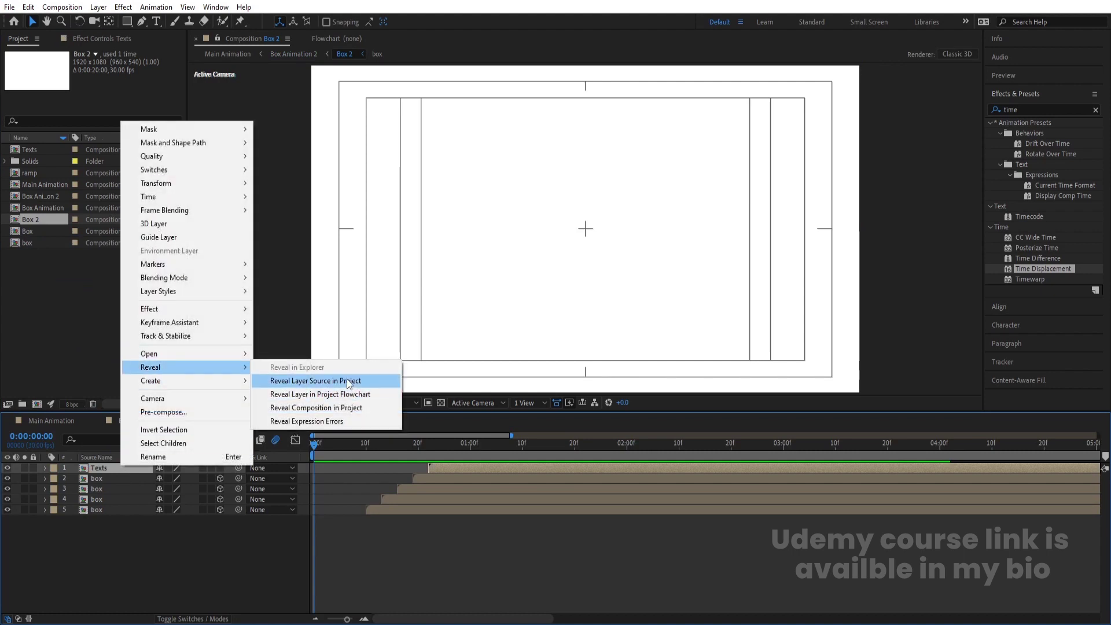
{"action": "left_click", "coordinate": [350, 378]}
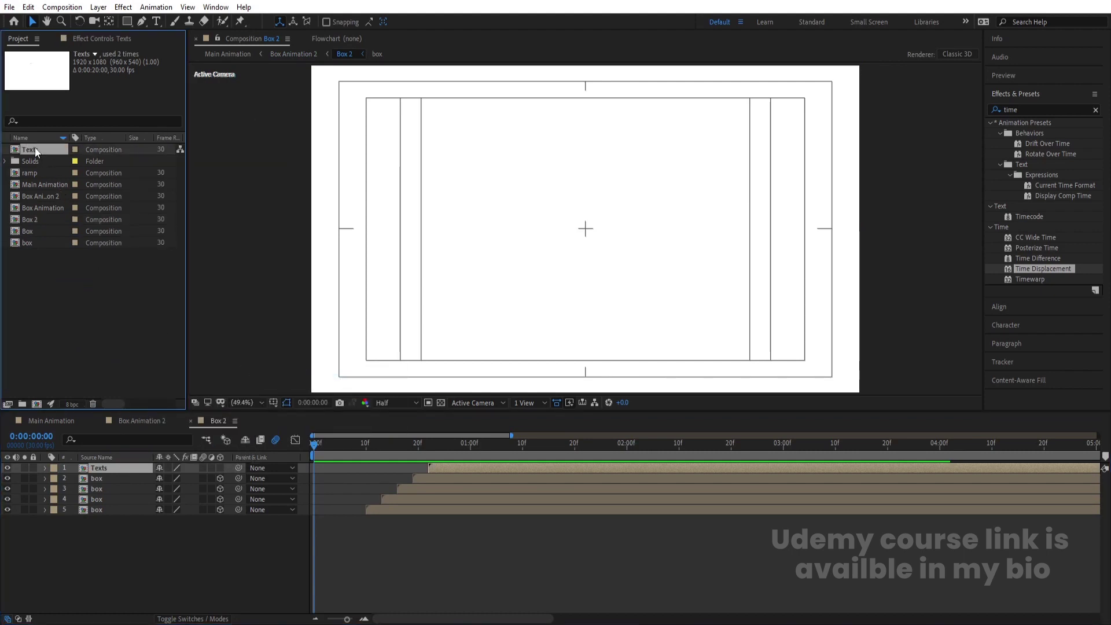
{"action": "key", "text": "ctrl+d"}
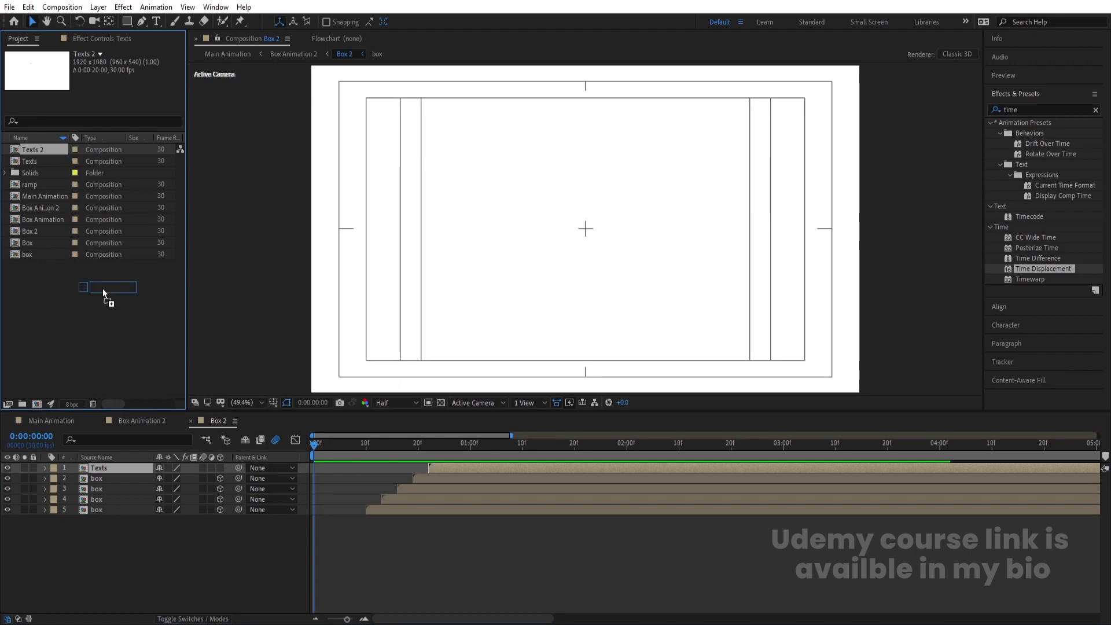
{"action": "left_click_drag", "start_coordinate": [122, 465], "coordinate": [122, 471]}
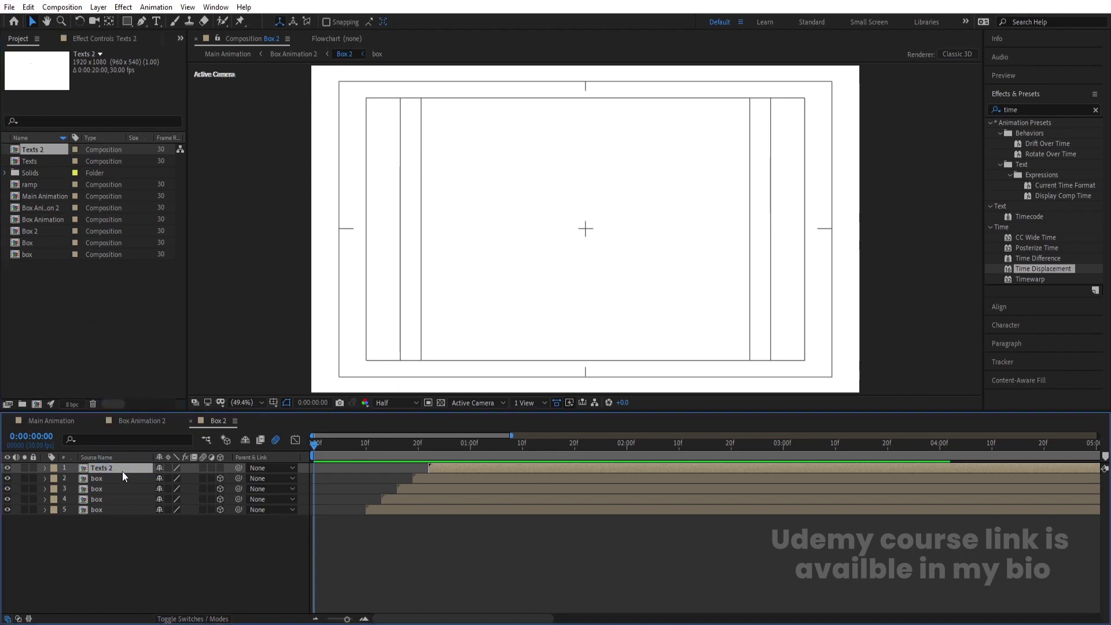
In Texts 2, give all the letter layers a white fill and a black stroke
{"action": "double_click", "coordinate": [123, 471]}
{"action": "key", "text": "ctrl+a"}
{"action": "left_click", "coordinate": [448, 445]}
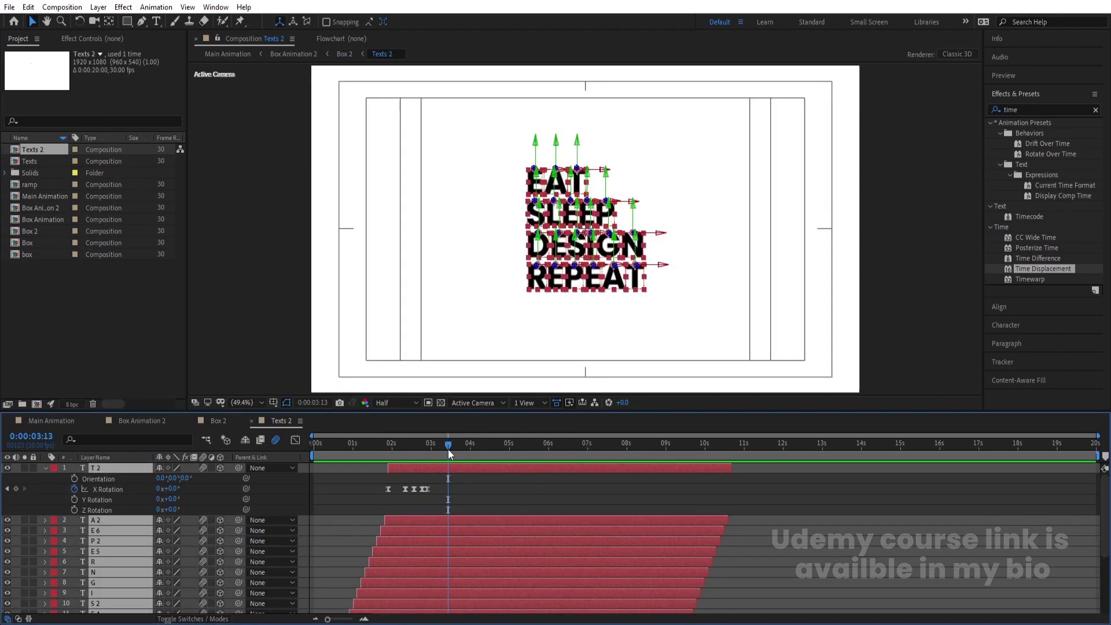
{"action": "left_click", "coordinate": [1047, 318]}
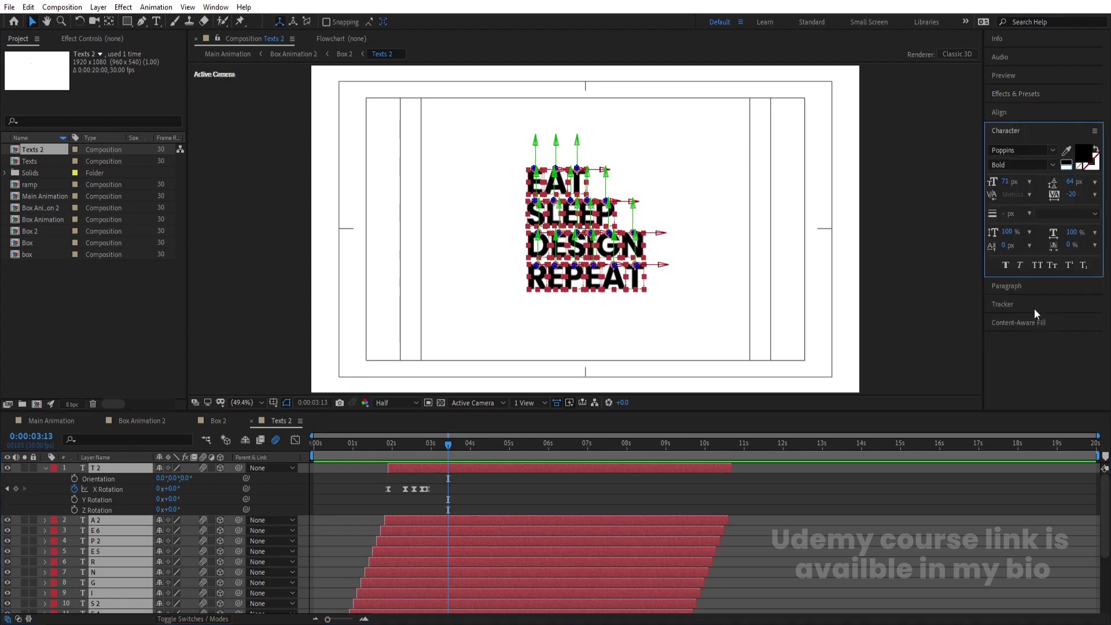
{"action": "left_click", "coordinate": [1070, 166]}
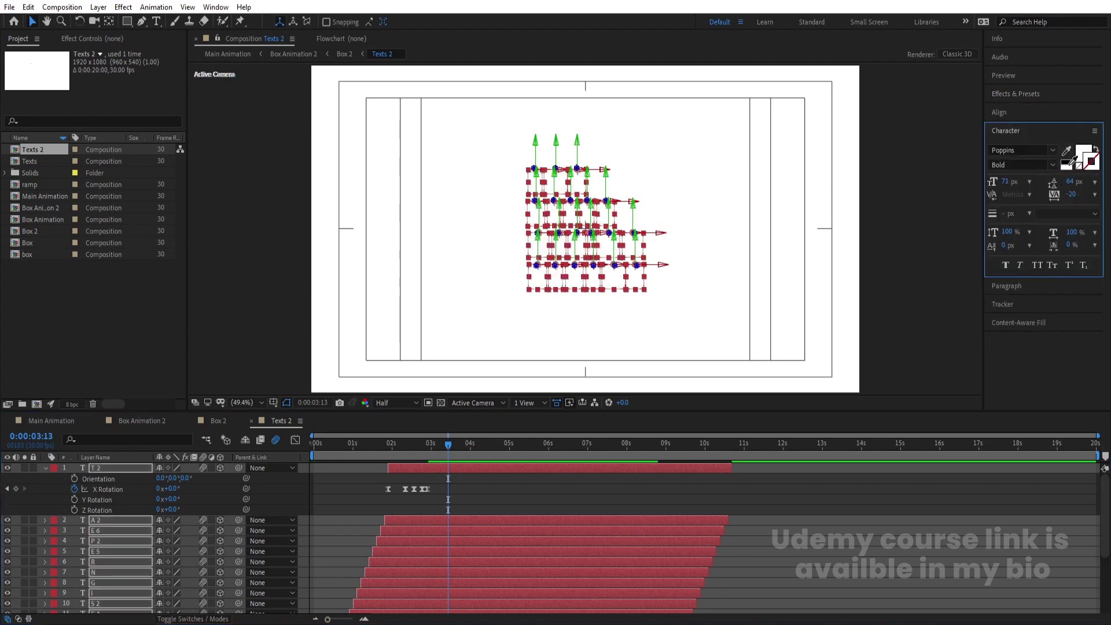
{"action": "left_click", "coordinate": [1066, 162]}
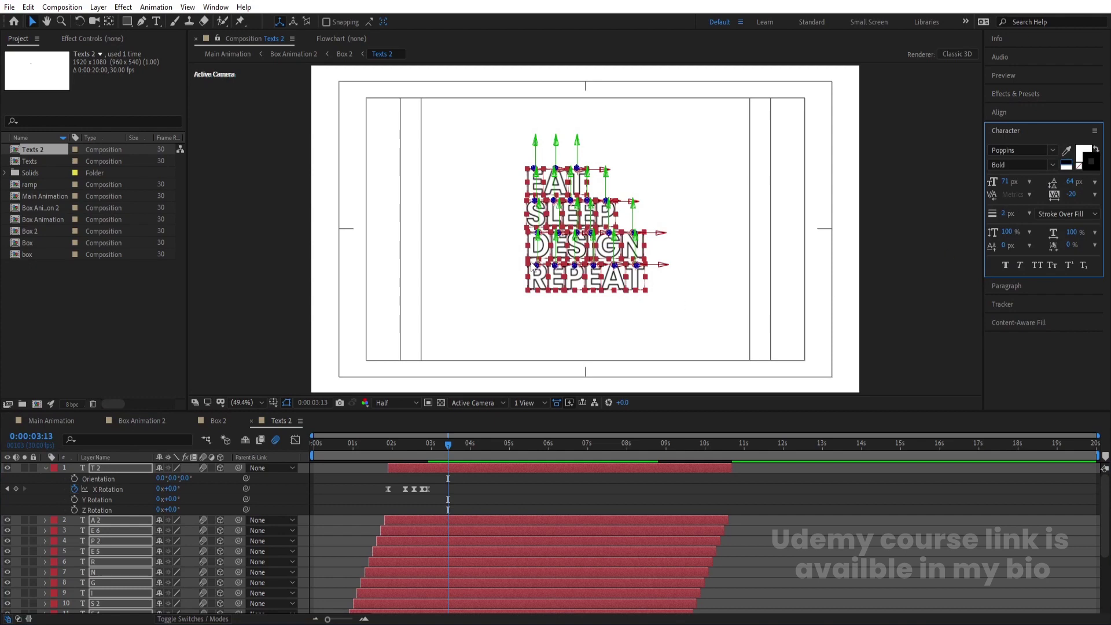
Play Main Animation from the beginning to check the outlined text behind the solid text
{"action": "left_click", "coordinate": [61, 422]}
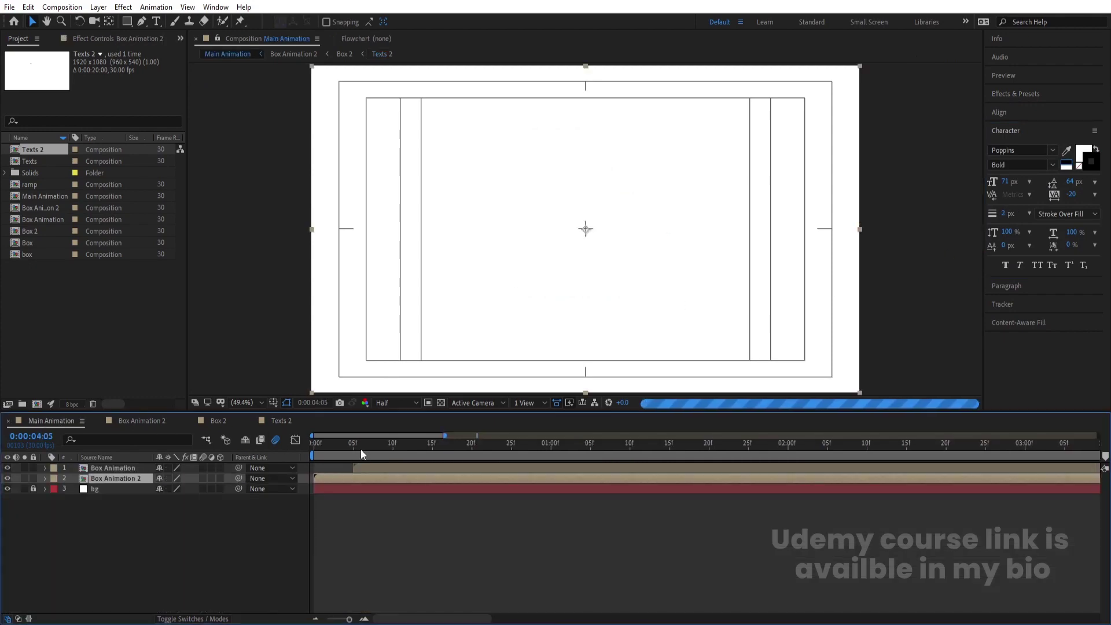
{"action": "key", "text": "space"}
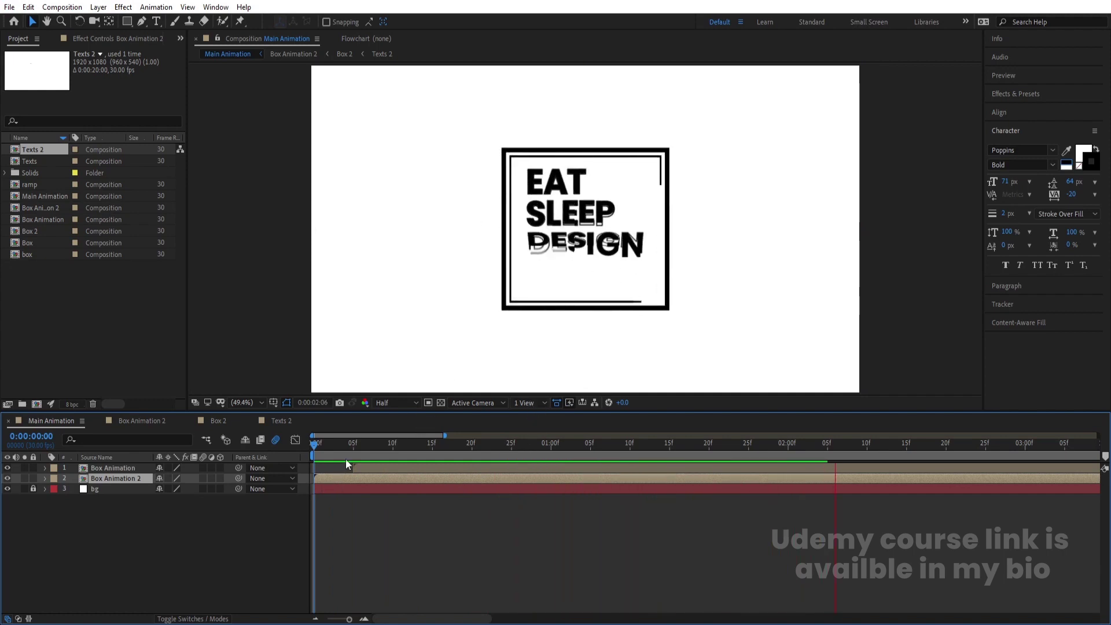
{"action": "key", "text": "space"}
{"action": "key", "text": "minus"}
{"action": "key", "text": "space"}
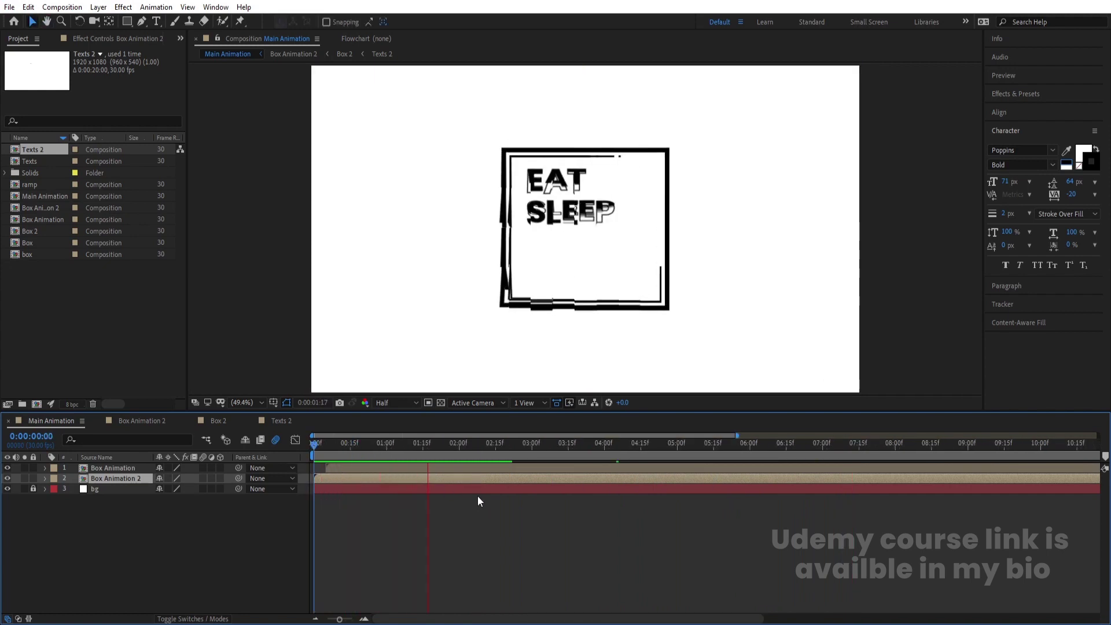
{"action": "key", "text": "space"}
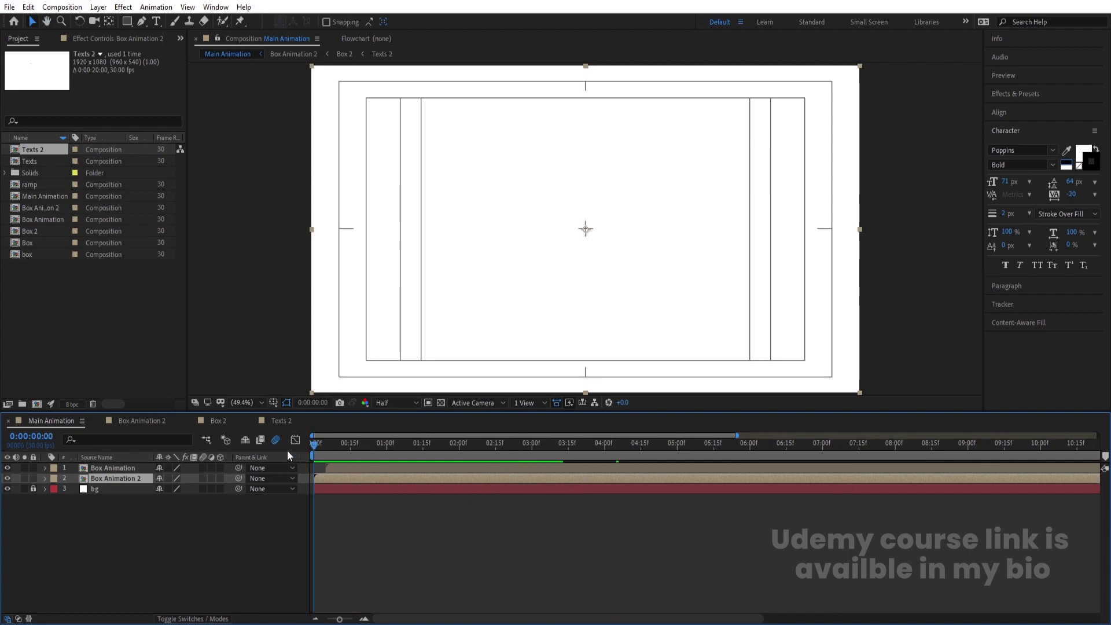
Make the upper Box Animation layer start at 0:00:00:02 in Main Animation and preview the offset
{"action": "key", "text": "equal"}
{"action": "key", "text": "equal"}
{"action": "left_click", "coordinate": [352, 447]}
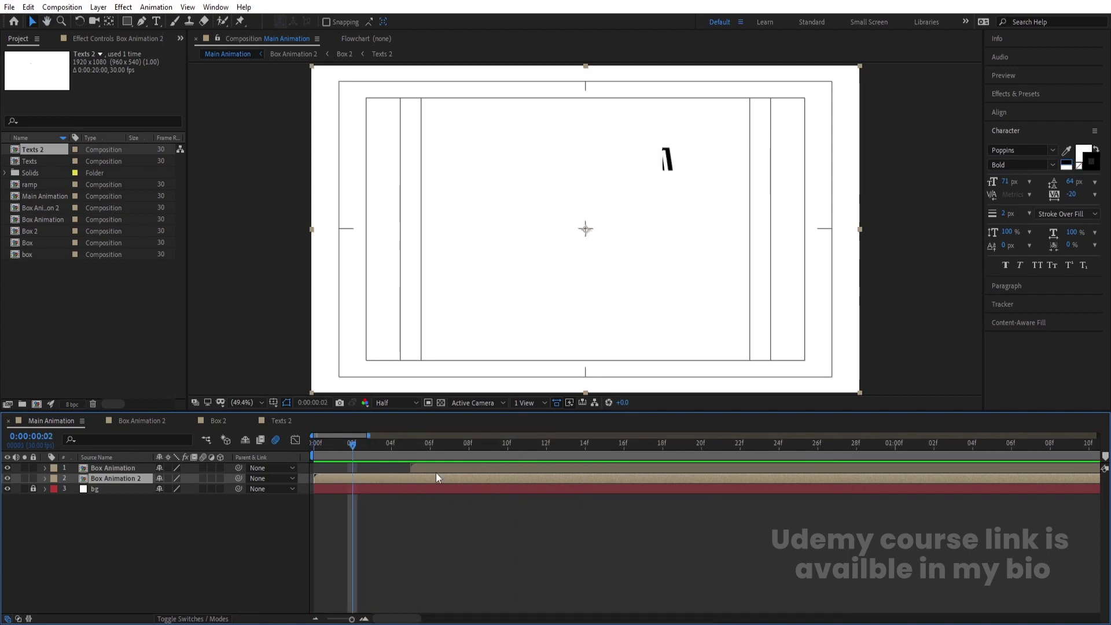
{"action": "left_click", "coordinate": [436, 466]}
{"action": "key", "text": "bracketleft"}
{"action": "key", "text": "space"}
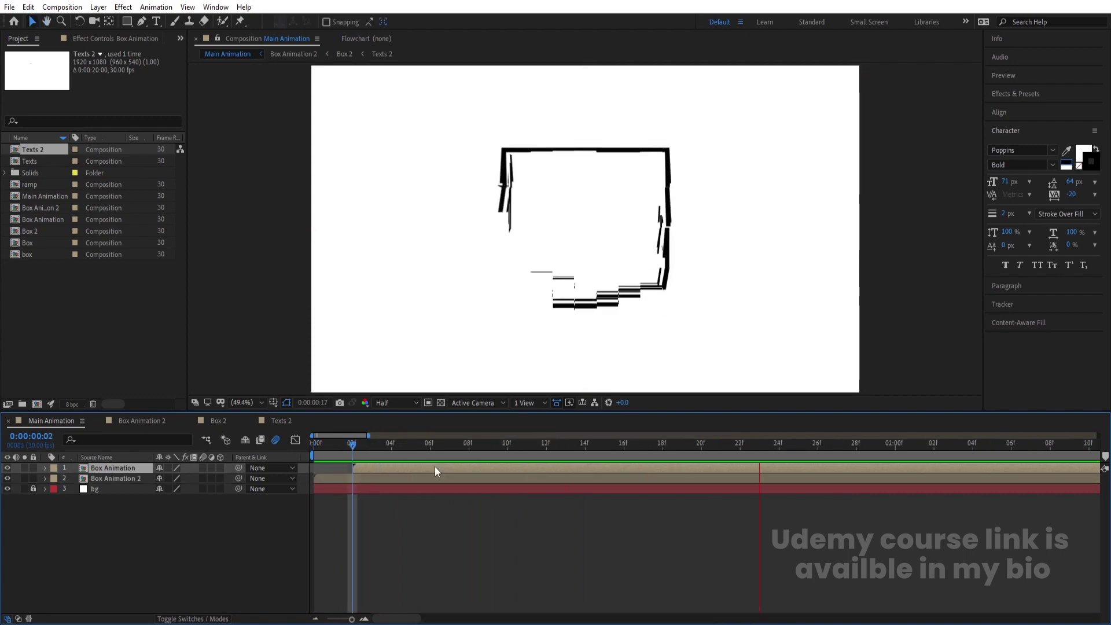
{"action": "left_click", "coordinate": [377, 466]}
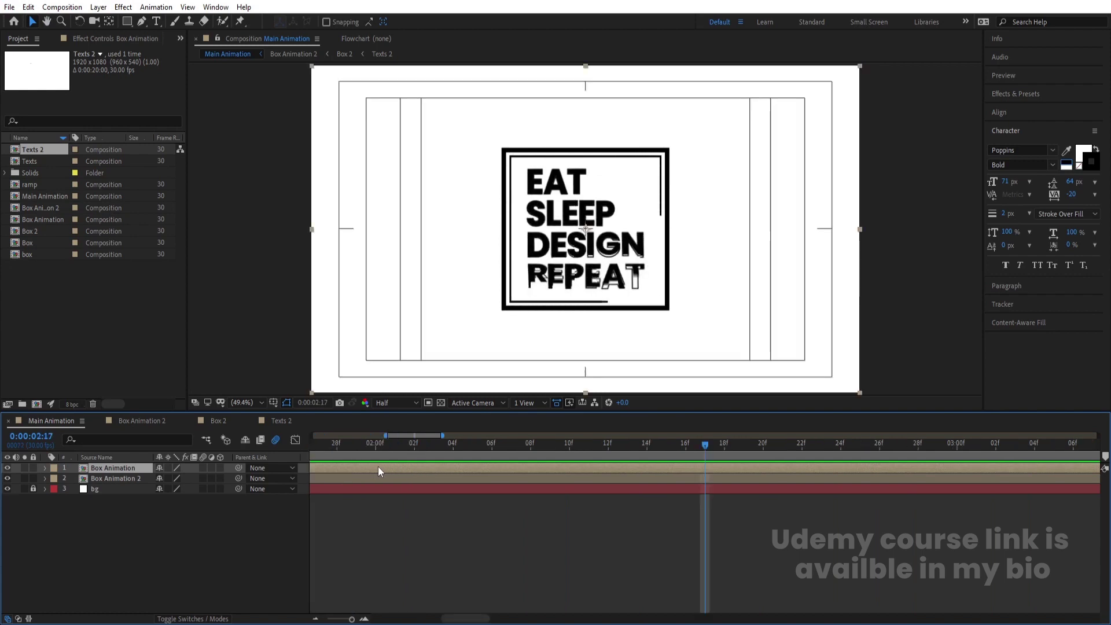
Move the upper Box Animation layer to start at 0:00:00:04 and preview Main Animation
{"action": "left_click_drag", "start_coordinate": [330, 448], "coordinate": [202, 463]}
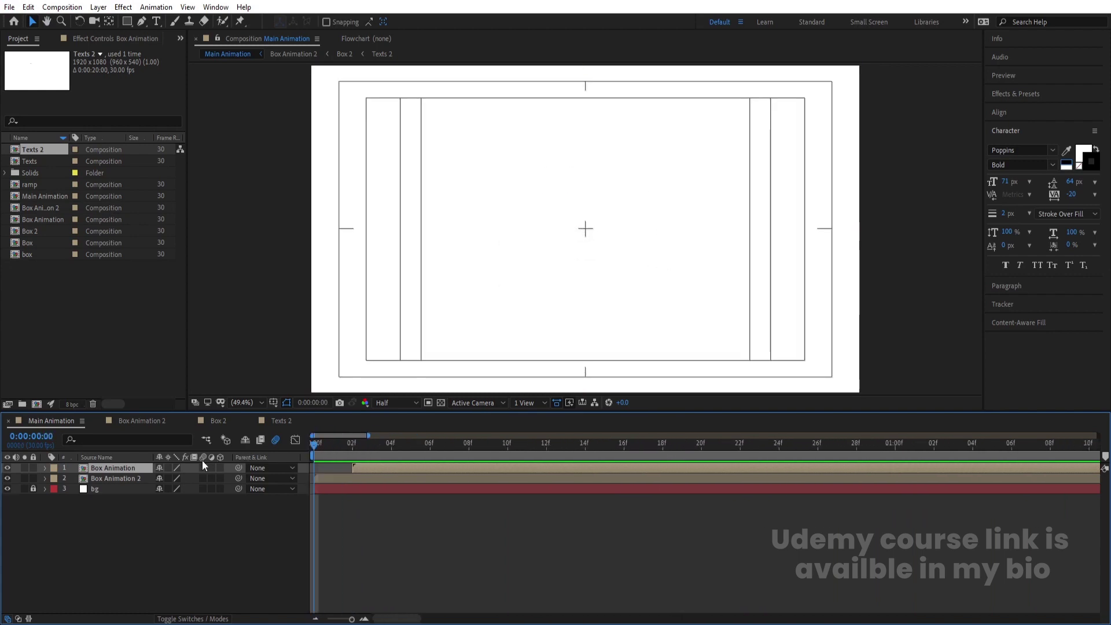
{"action": "left_click_drag", "start_coordinate": [372, 468], "coordinate": [411, 468]}
{"action": "key", "text": "space"}
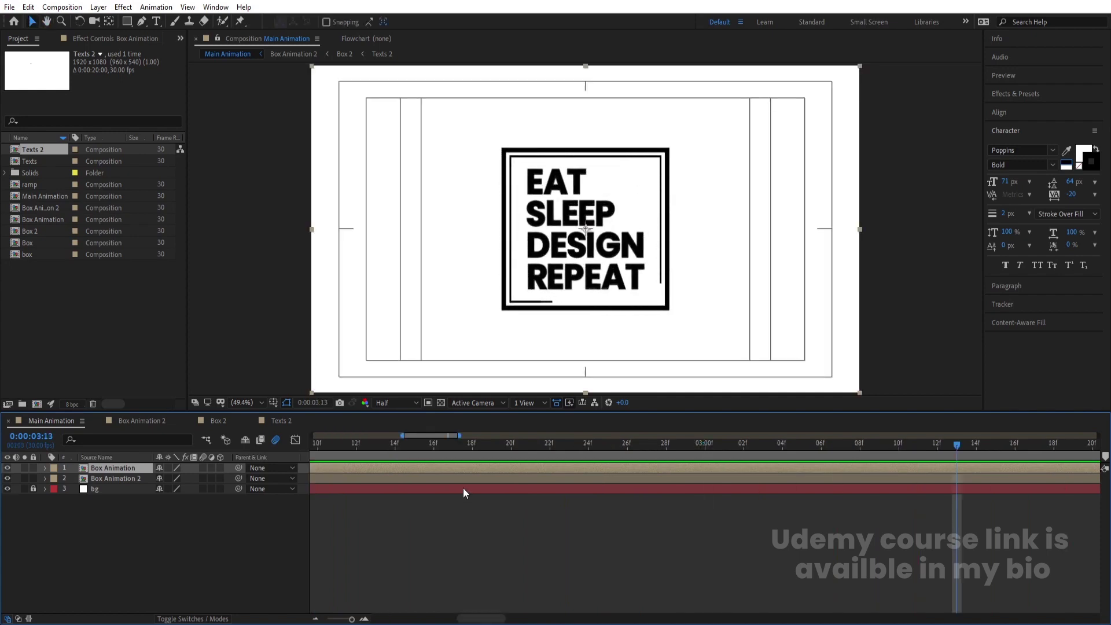
{"action": "key", "text": "minus"}
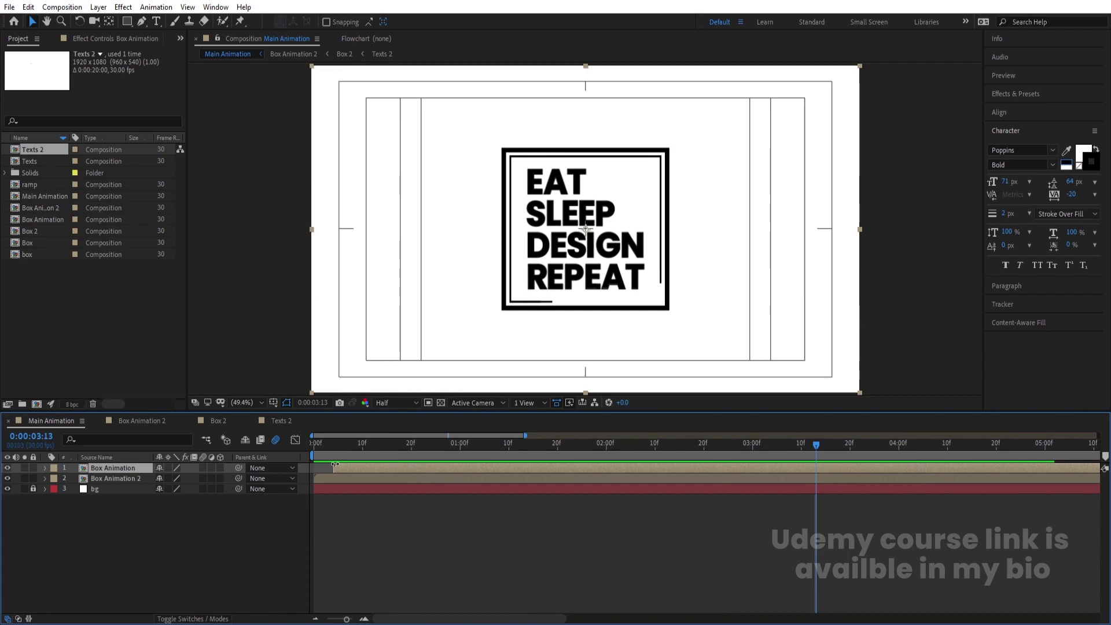
Open the Box Animation composition and play it to examine the time displacement on its own
{"action": "double_click", "coordinate": [335, 468]}
{"action": "key", "text": "space"}
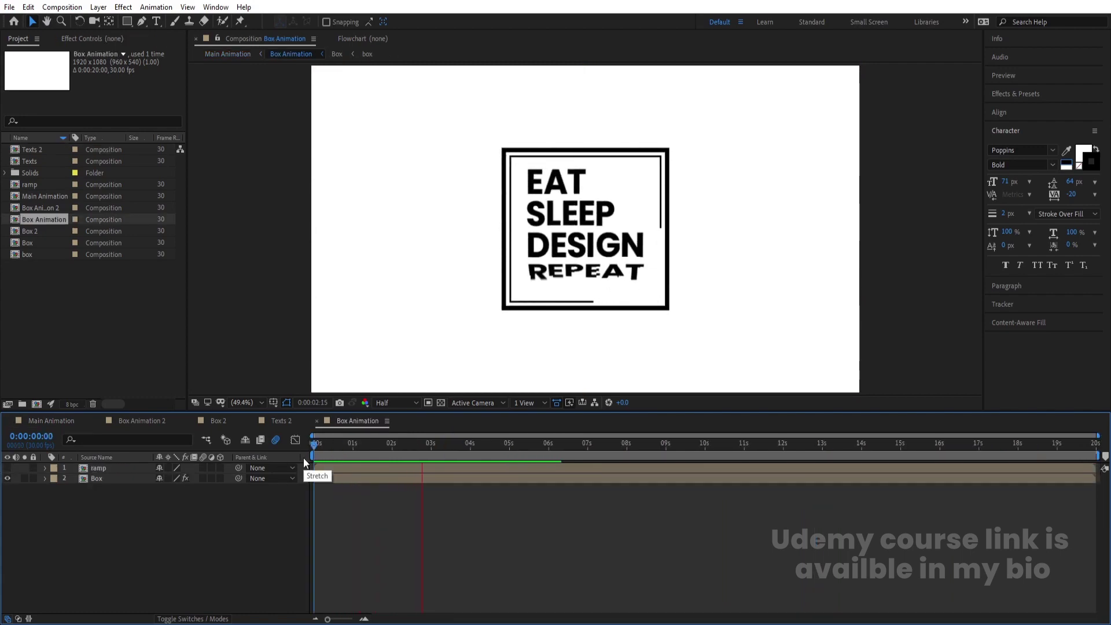
{"action": "key", "text": "space"}
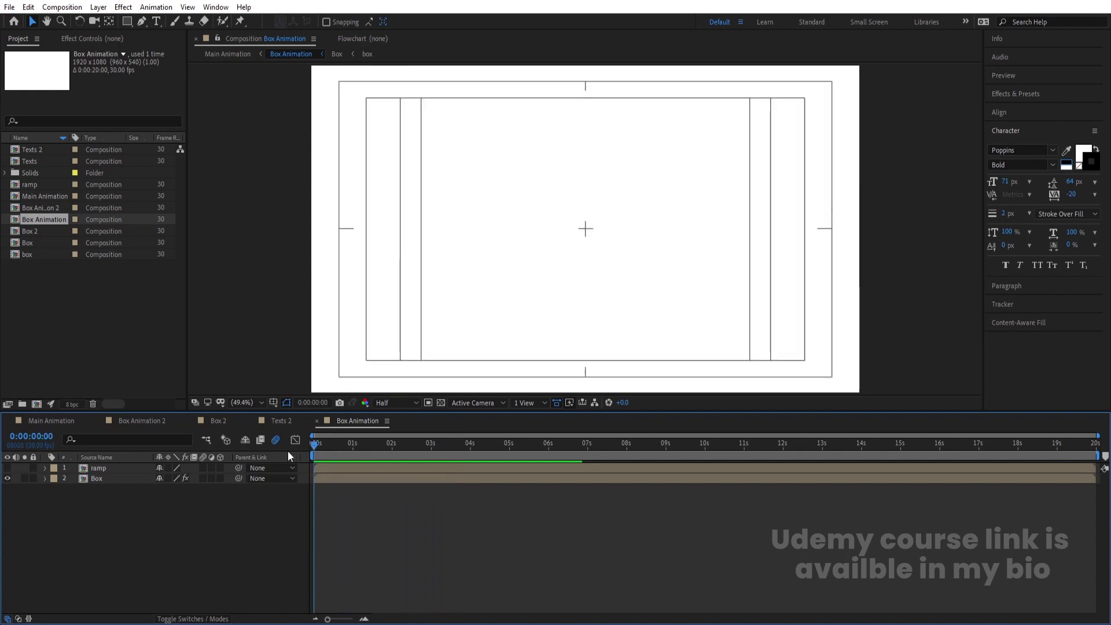
{"action": "key", "text": "space"}
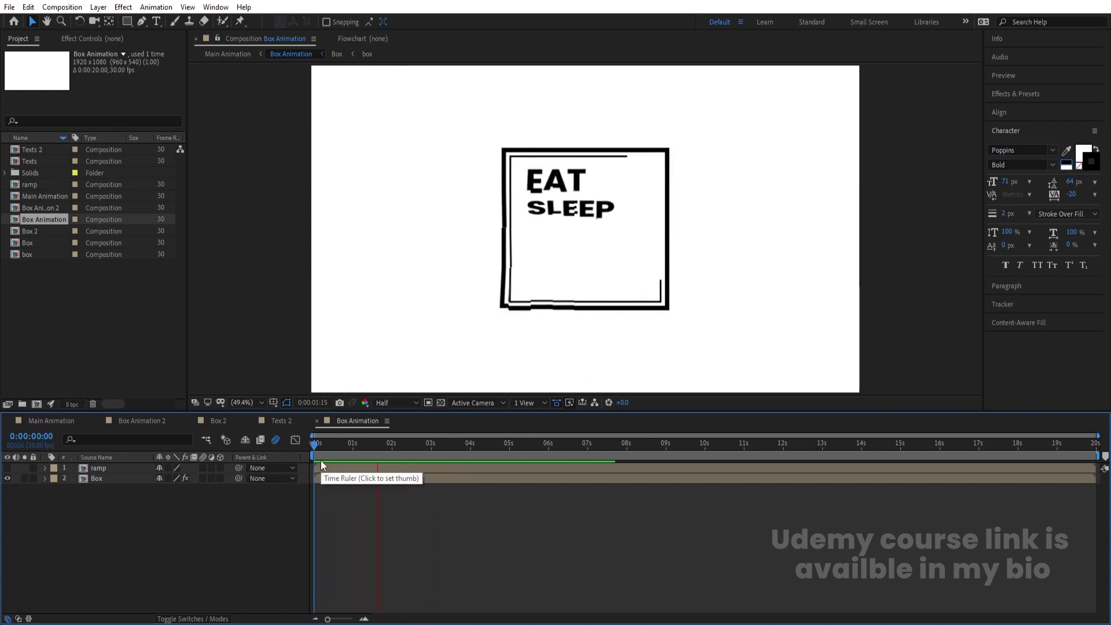
{"action": "key", "text": "space"}
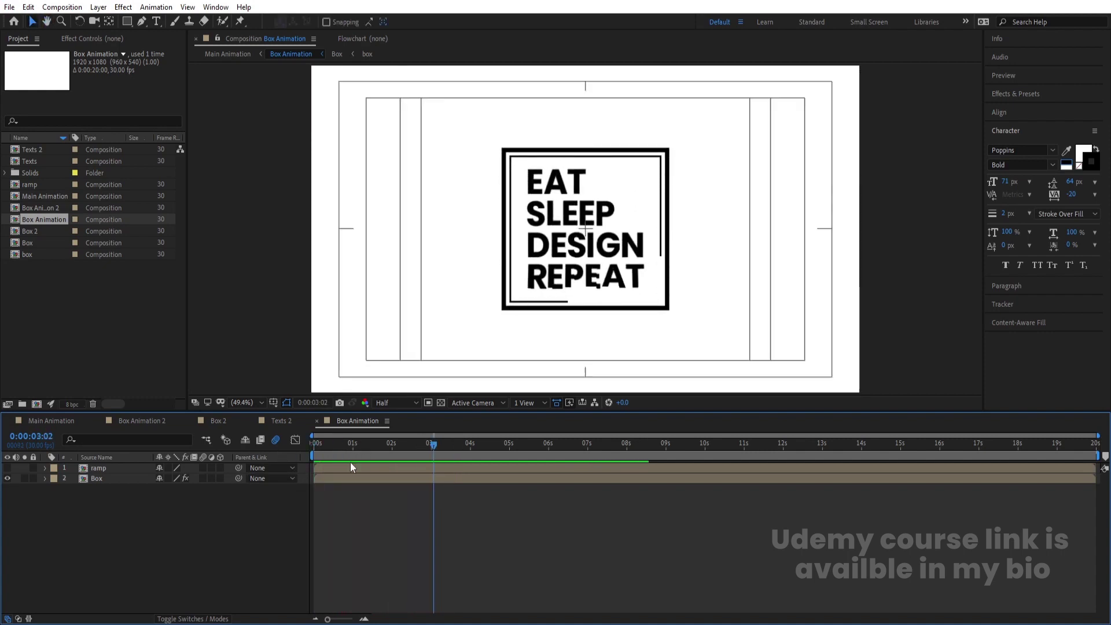
{"action": "key", "text": "space"}
{"action": "key", "text": "space"}
Open the ramp composition and set Adjustment Layer 1's Mosaic horizontal and vertical blocks to 20
{"action": "left_click", "coordinate": [316, 469]}
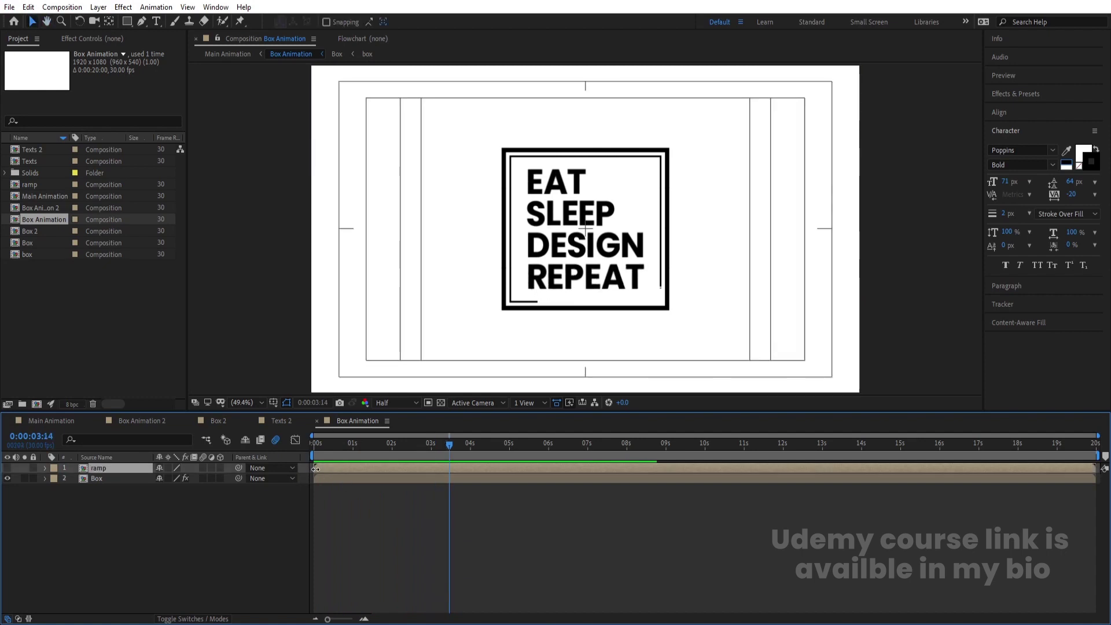
{"action": "double_click", "coordinate": [315, 469]}
{"action": "left_click", "coordinate": [351, 455]}
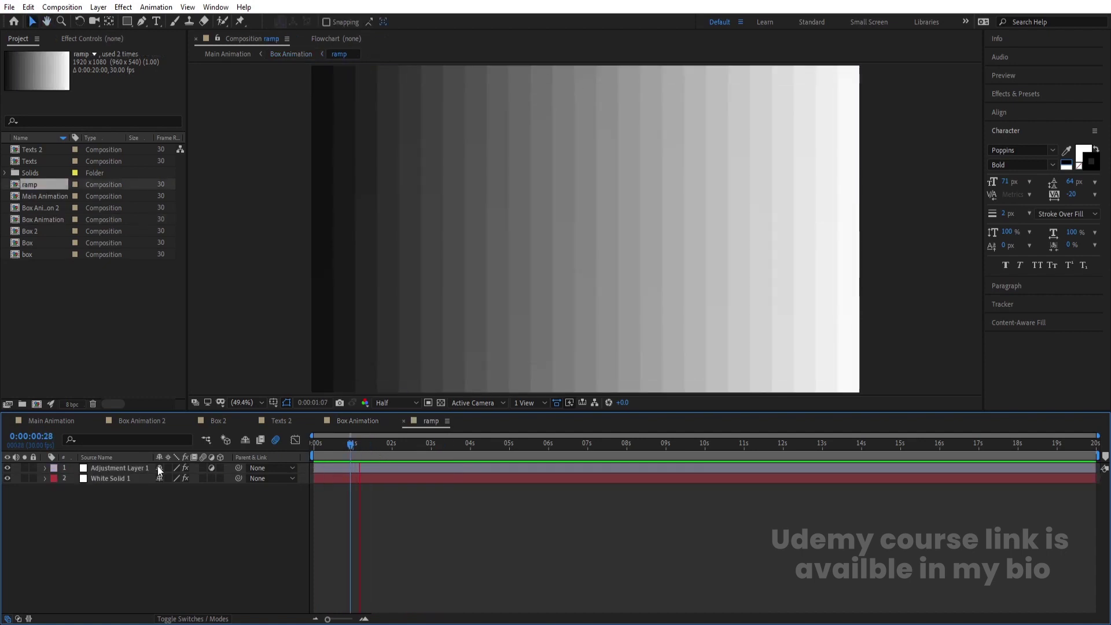
{"action": "left_click", "coordinate": [138, 467]}
{"action": "left_click", "coordinate": [106, 39]}
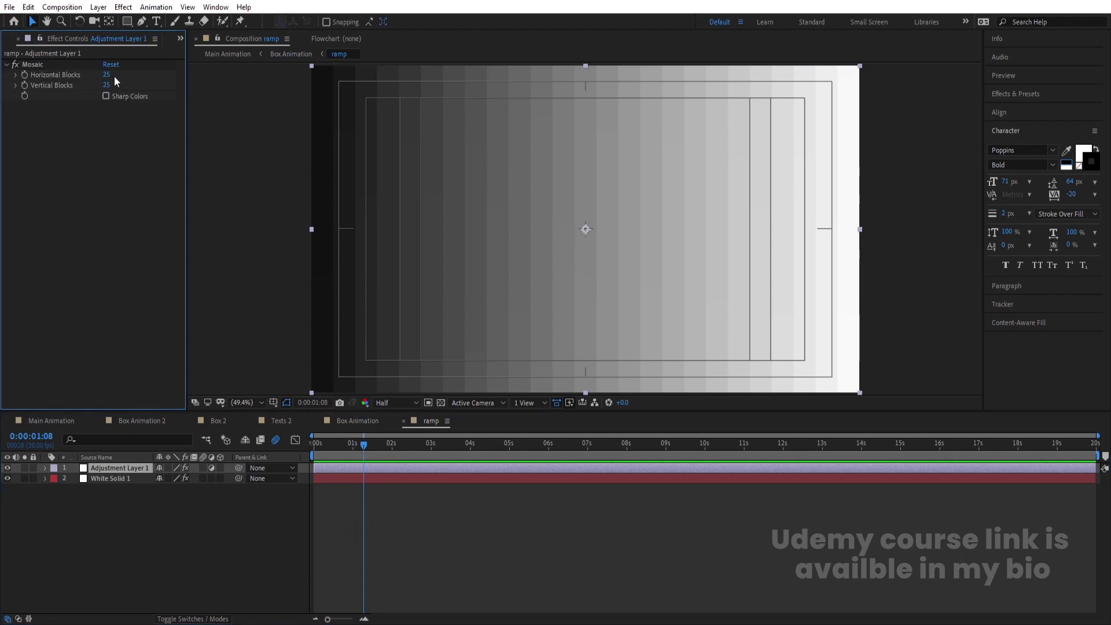
{"action": "left_click", "coordinate": [109, 74]}
{"action": "key", "text": "Tab"}
{"action": "type", "text": "20"}
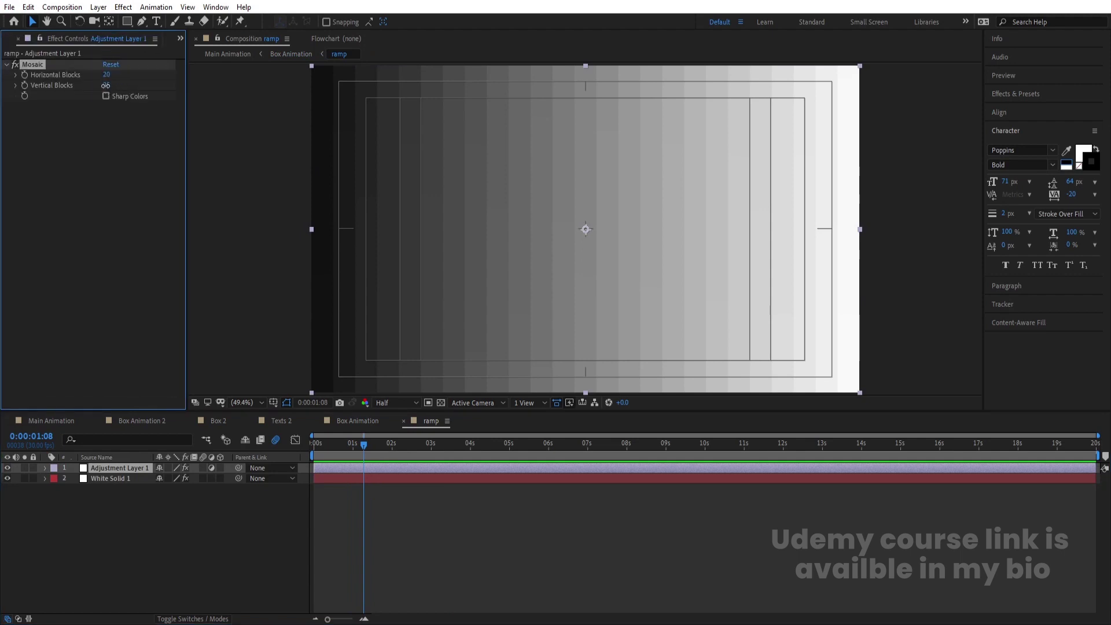
{"action": "left_click", "coordinate": [61, 494]}
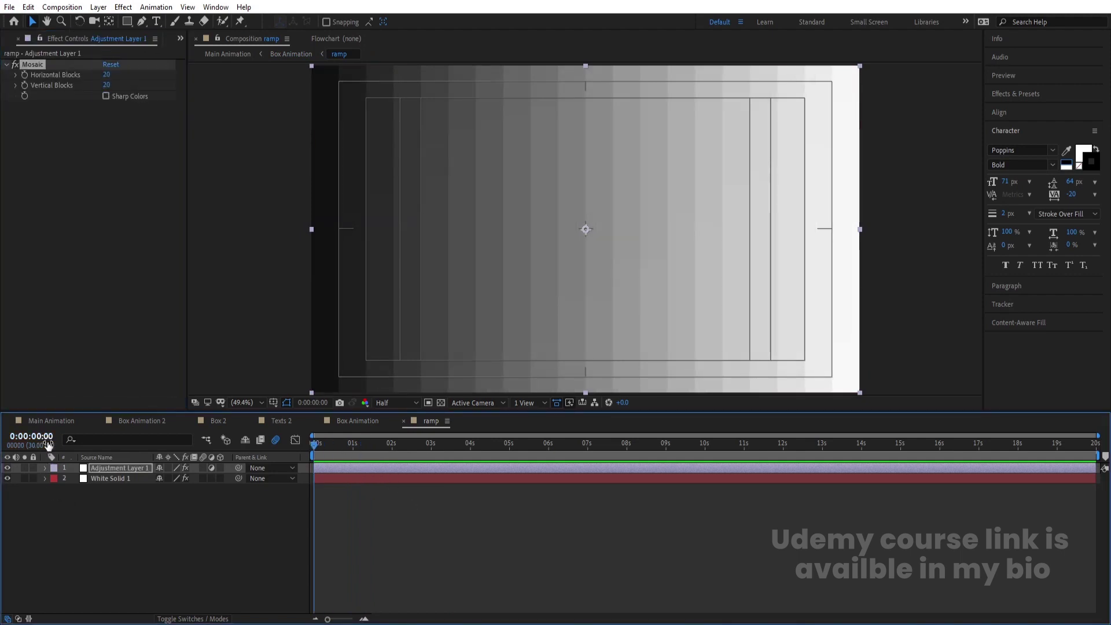
Play Main Animation to check the displacement with the revised mosaic ramp
{"action": "left_click", "coordinate": [48, 421]}
{"action": "key", "text": "space"}
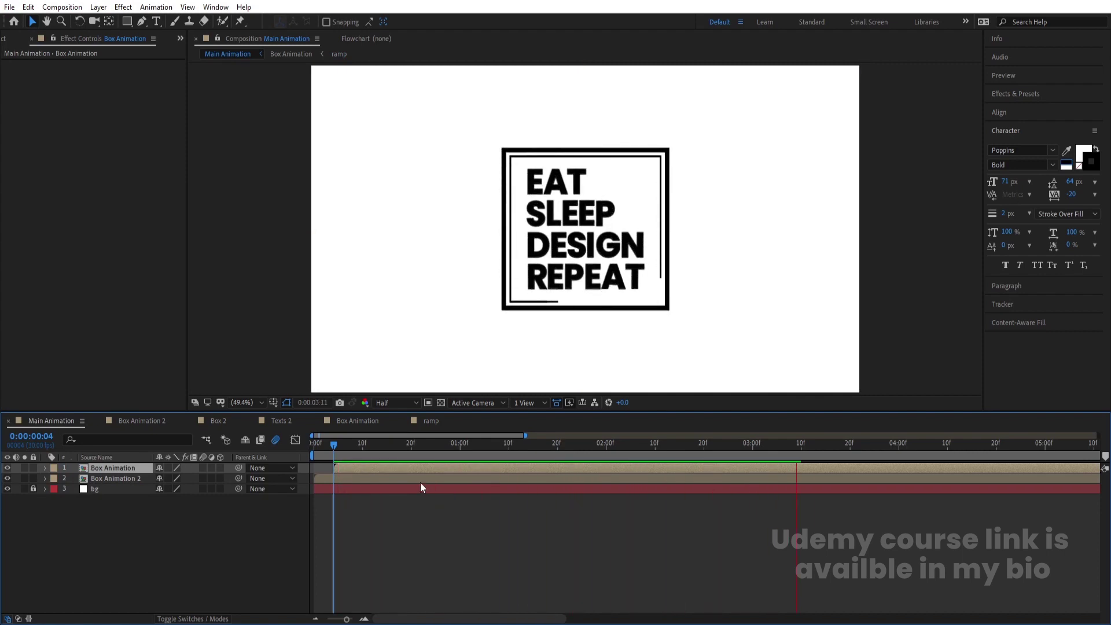
{"action": "key", "text": "space"}
{"action": "key", "text": "Home"}
{"action": "key", "text": "space"}
Set the Main Animation preview resolution to Full and play the composition briefly
{"action": "left_click", "coordinate": [391, 405]}
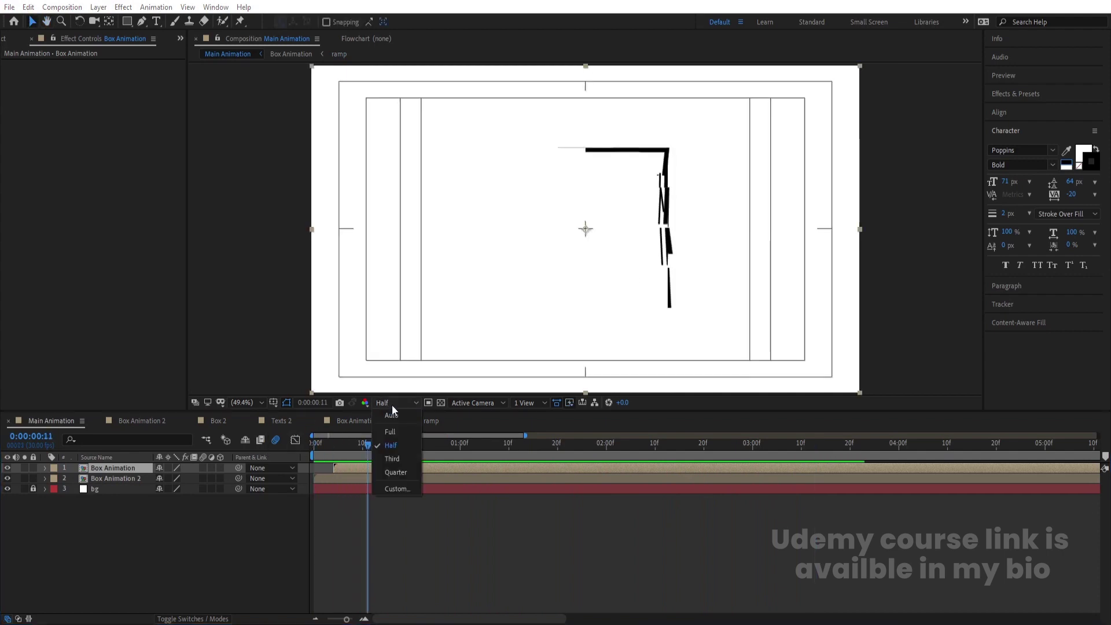
{"action": "left_click", "coordinate": [392, 426]}
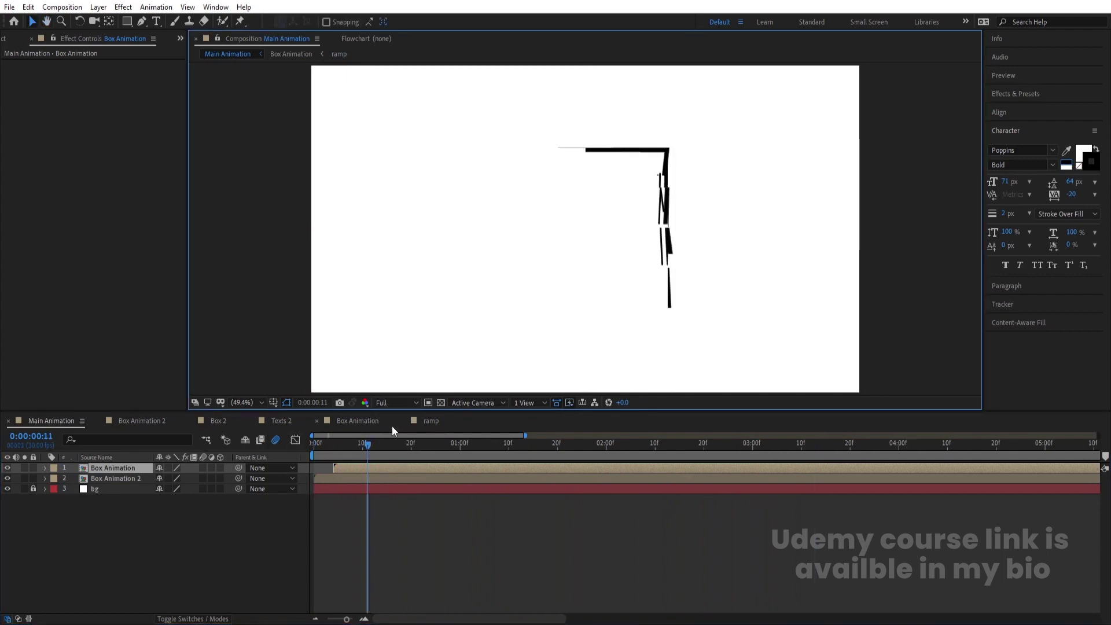
{"action": "key", "text": "space"}
{"action": "key", "text": "space"}
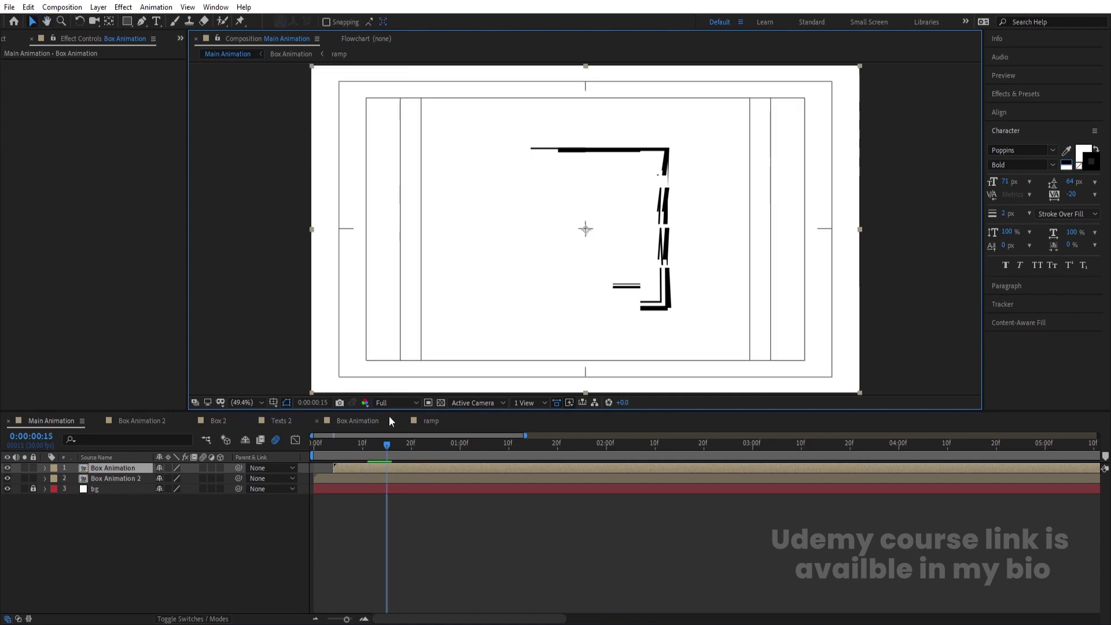
Set the preview resolution to Quarter and play Main Animation
{"action": "left_click", "coordinate": [390, 405]}
{"action": "left_click", "coordinate": [396, 472]}
{"action": "key", "text": "space"}
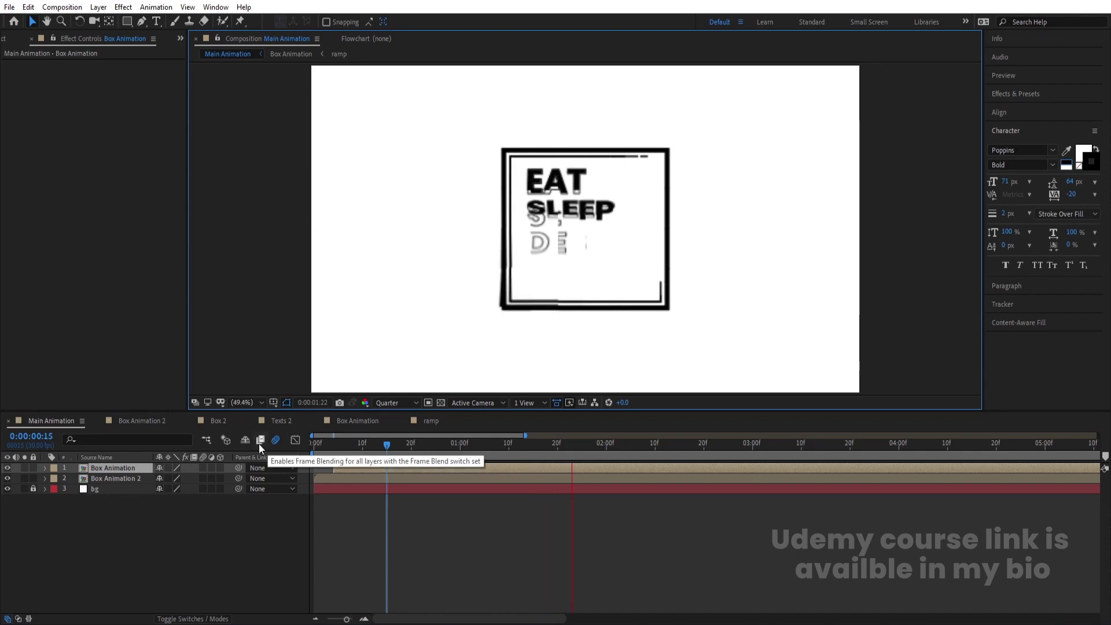
{"action": "key", "text": "space"}
In the ramp composition, make White Solid 1's gradient diagonal, starting at about 930, -4 and ending at about 1854, 954
{"action": "left_click", "coordinate": [428, 422]}
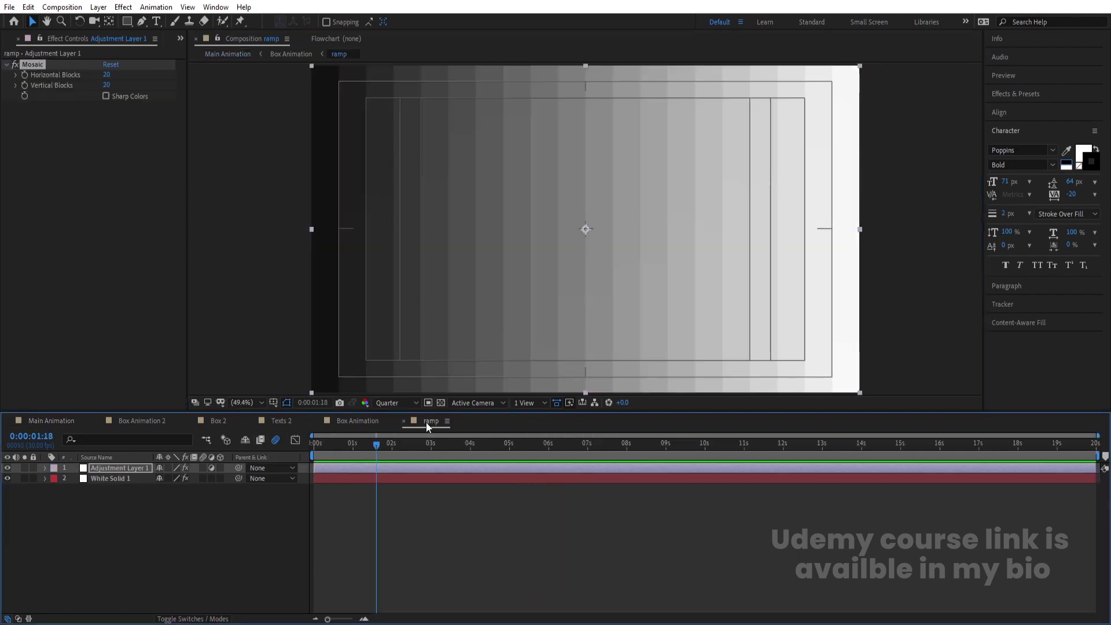
{"action": "left_click", "coordinate": [348, 476]}
{"action": "left_click", "coordinate": [109, 75]}
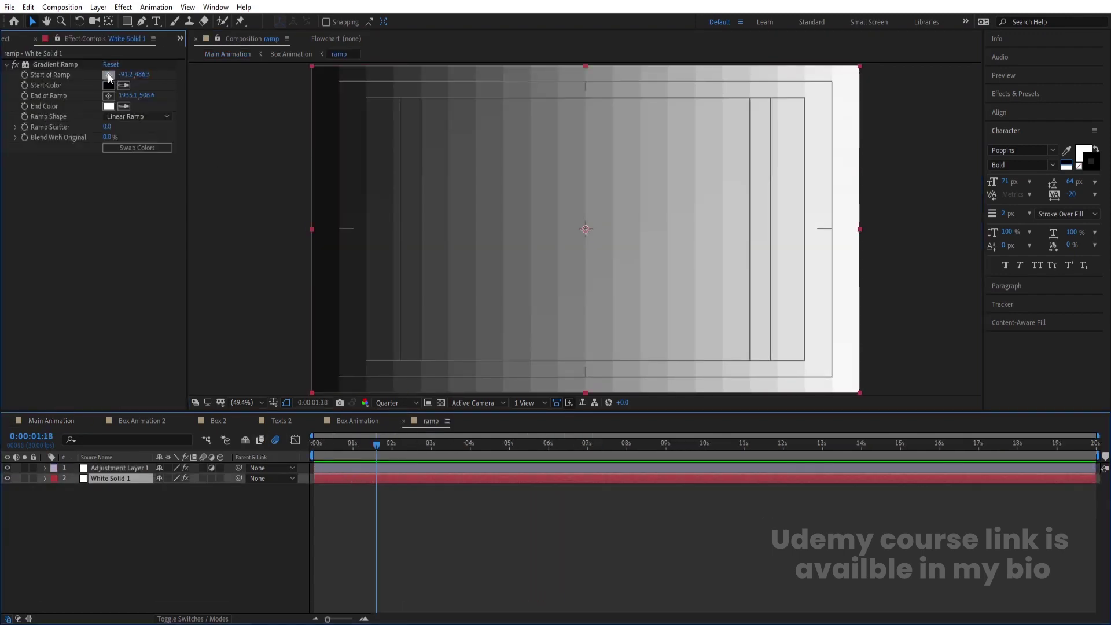
{"action": "left_click", "coordinate": [577, 65]}
{"action": "left_click_drag", "start_coordinate": [862, 213], "coordinate": [842, 349]}
{"action": "key", "text": "ctrl+z"}
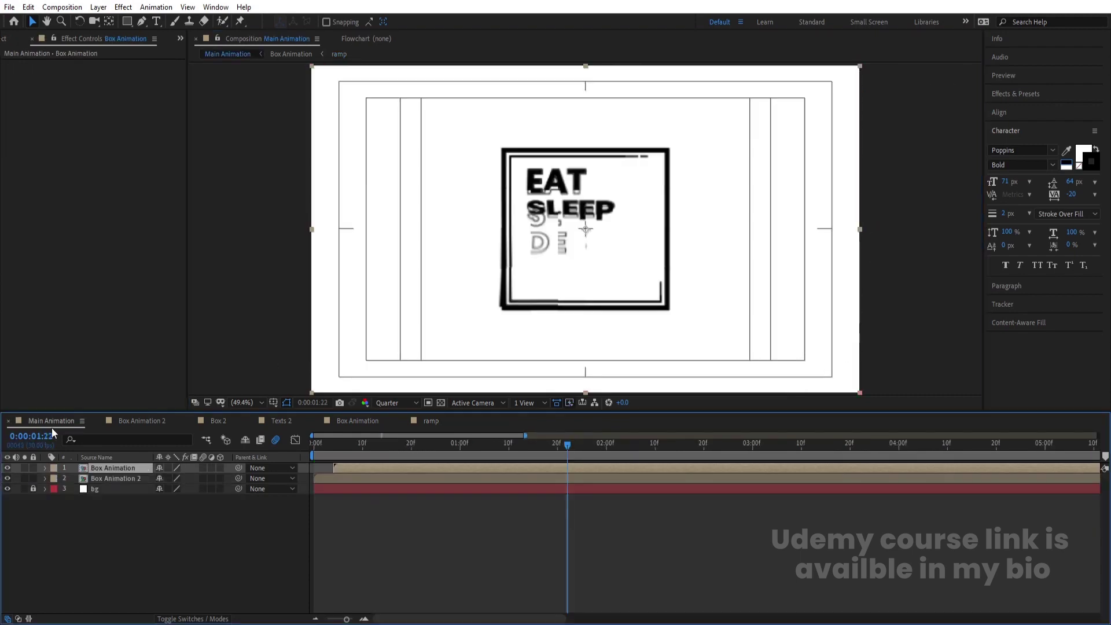
Play Main Animation from the beginning to examine the displacement with the diagonal ramp
{"action": "left_click", "coordinate": [51, 421]}
{"action": "key", "text": "Home"}
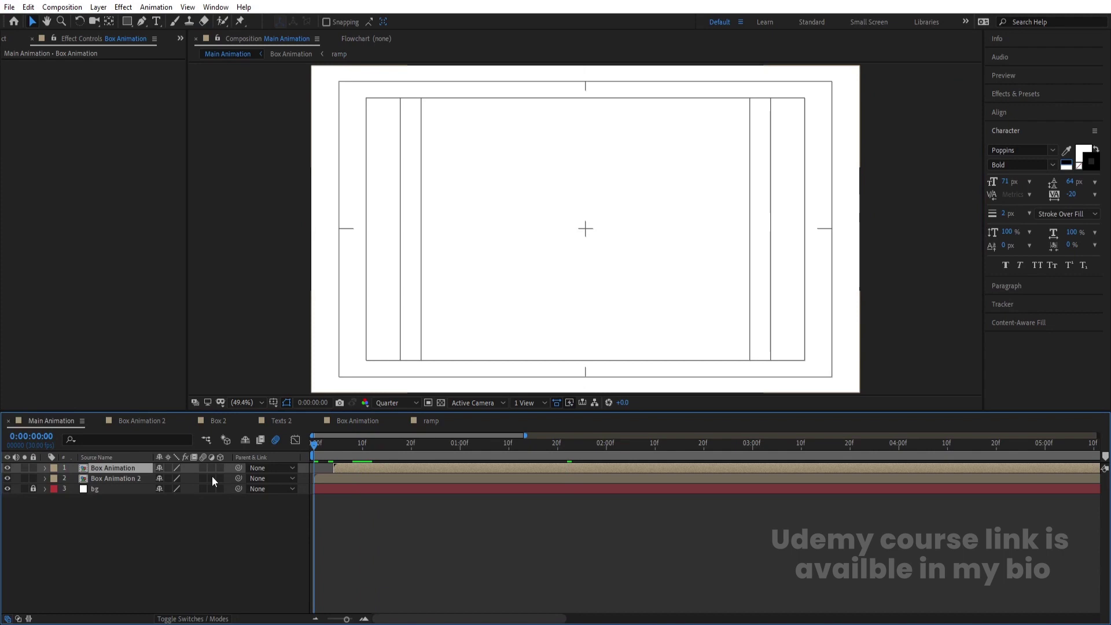
{"action": "key", "text": "space"}
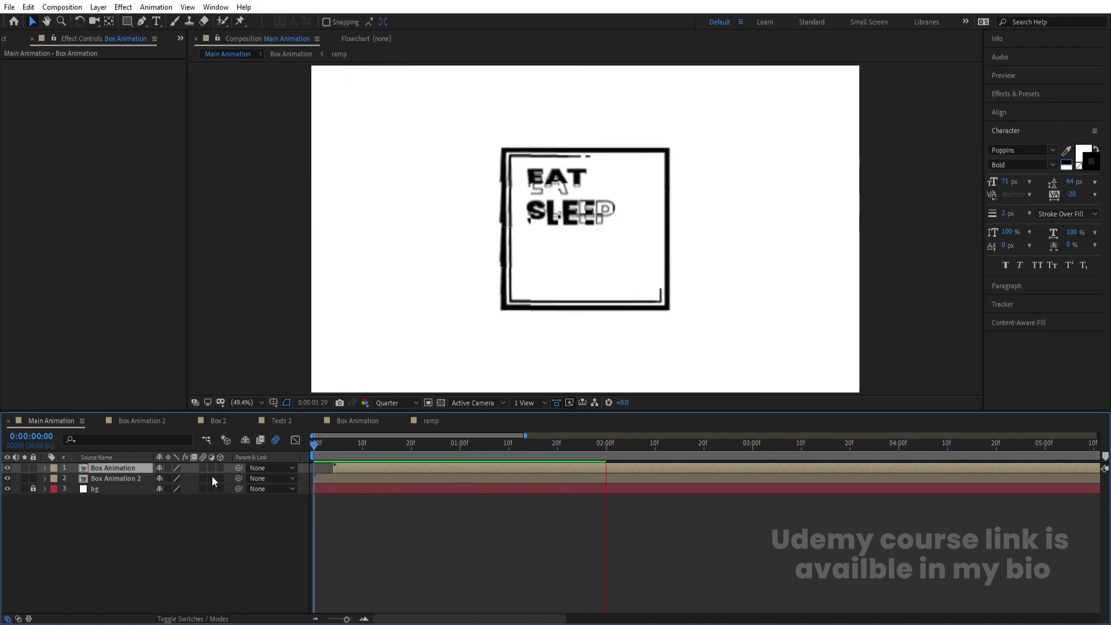
{"action": "key", "text": "space"}
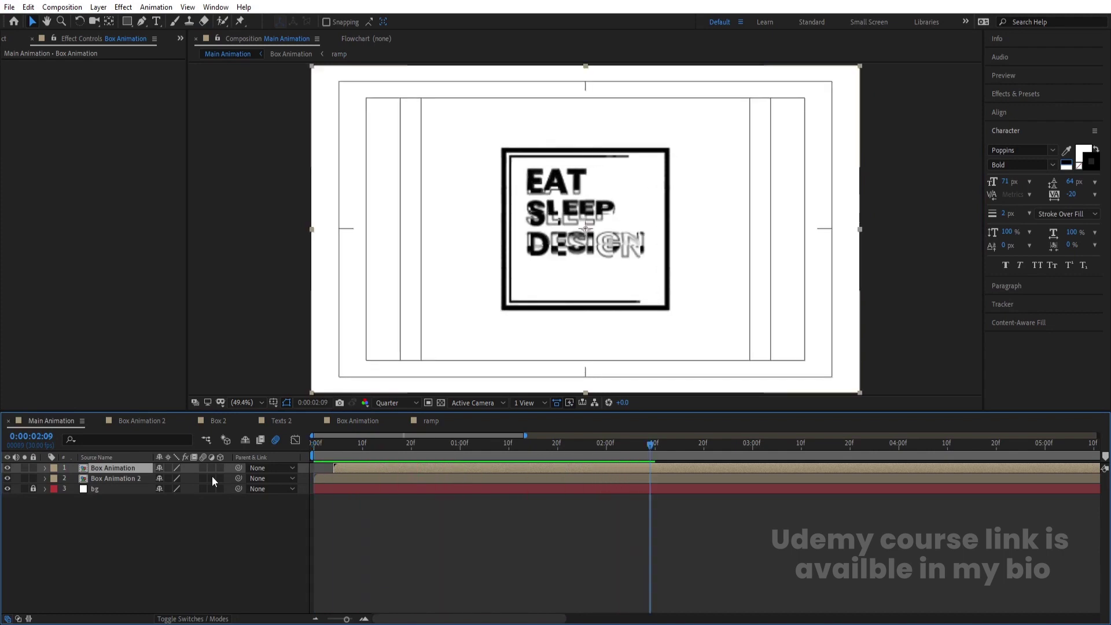
Make White Solid 1's gradient horizontal, from about 2, 545 to about 1937, 551, and preview the result in Main Animation
{"action": "left_click", "coordinate": [435, 420]}
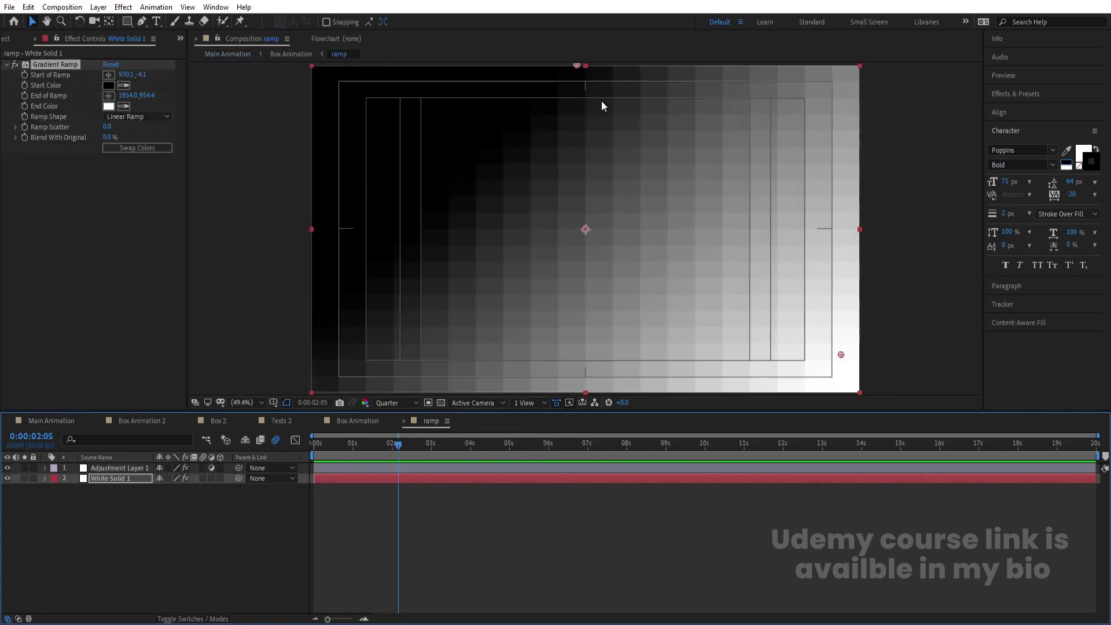
{"action": "left_click_drag", "start_coordinate": [577, 66], "coordinate": [315, 233]}
{"action": "left_click_drag", "start_coordinate": [843, 356], "coordinate": [866, 234]}
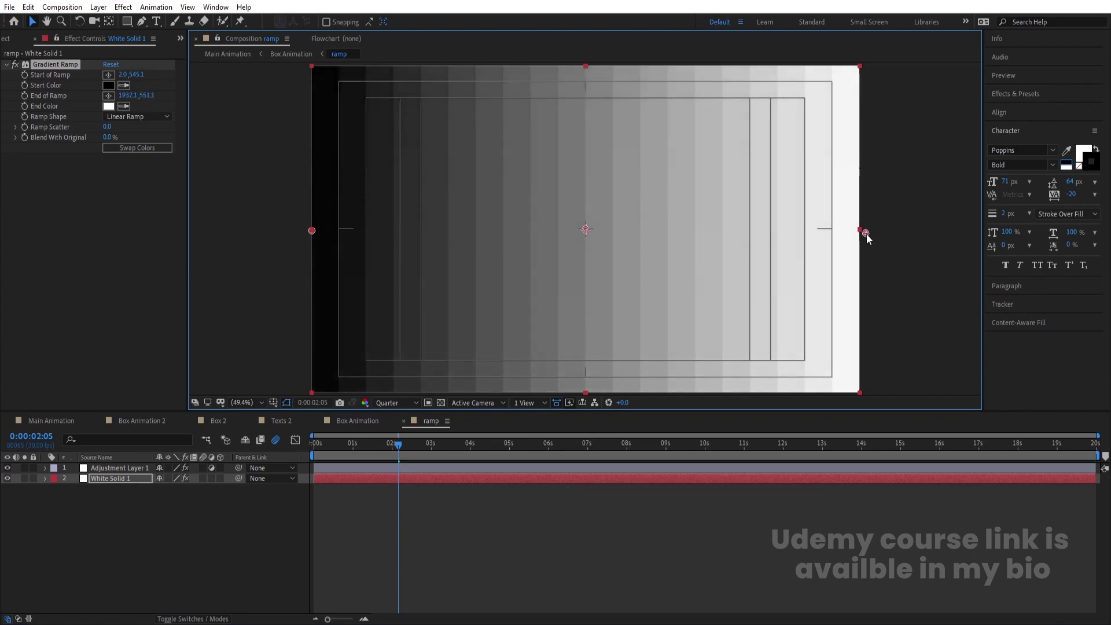
{"action": "left_click", "coordinate": [47, 421]}
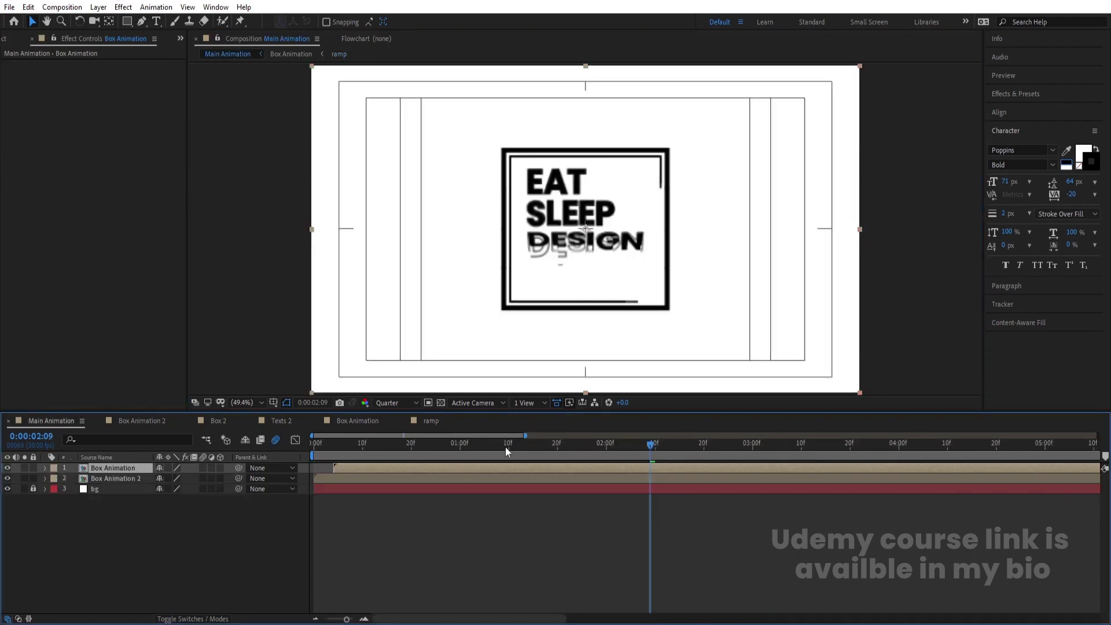
{"action": "key", "text": "space"}
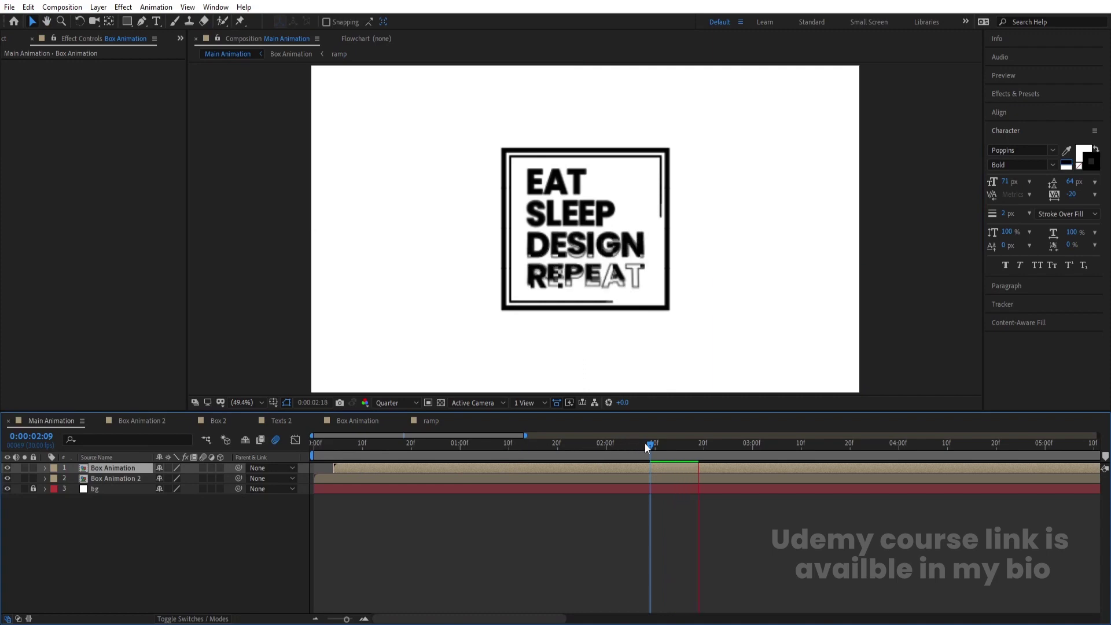
{"action": "key", "text": "space"}
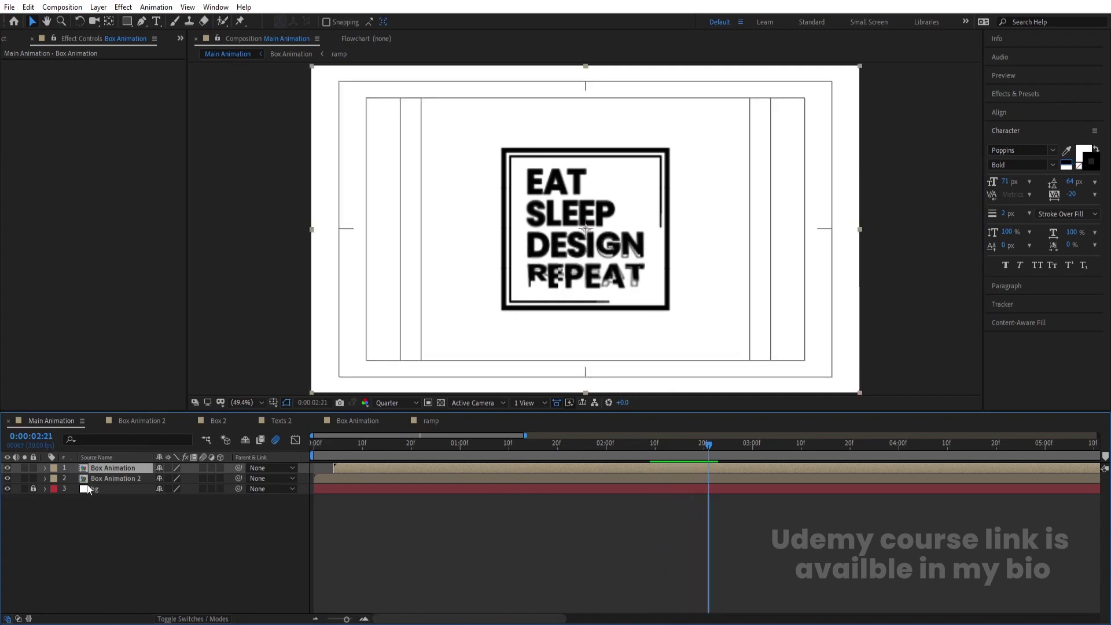
Pre-compose the Box Animation and Box Animation 2 layers into a new composition named Final Animation
{"action": "left_click", "coordinate": [103, 477]}
{"action": "left_click", "coordinate": [97, 467], "text": "shift"}
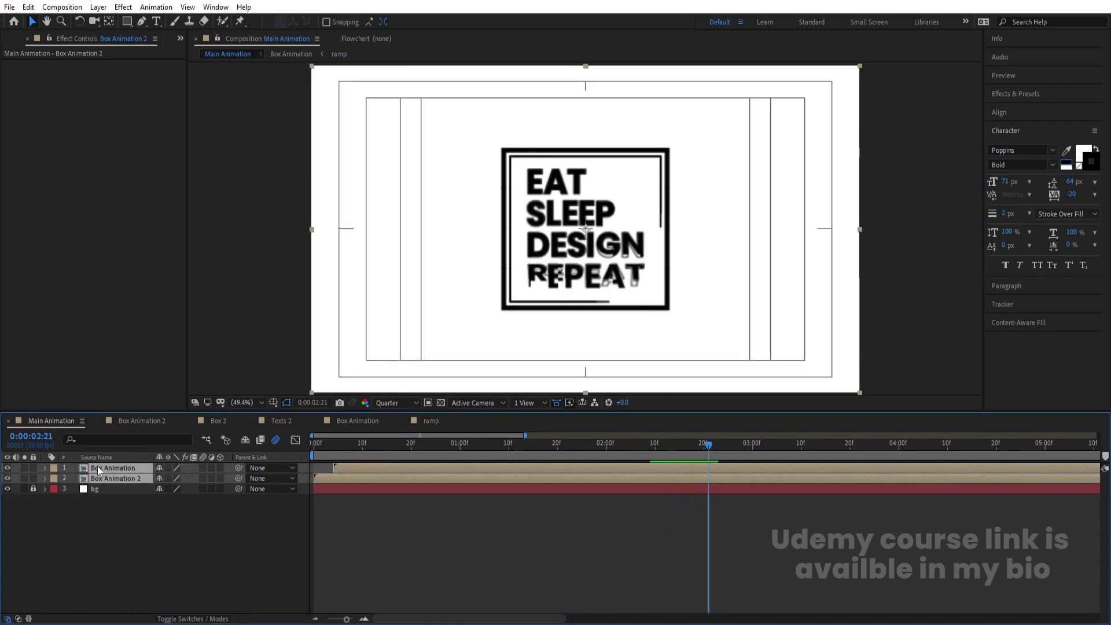
{"action": "key", "text": "ctrl+shift+c"}
{"action": "type", "text": "Final Animation"}
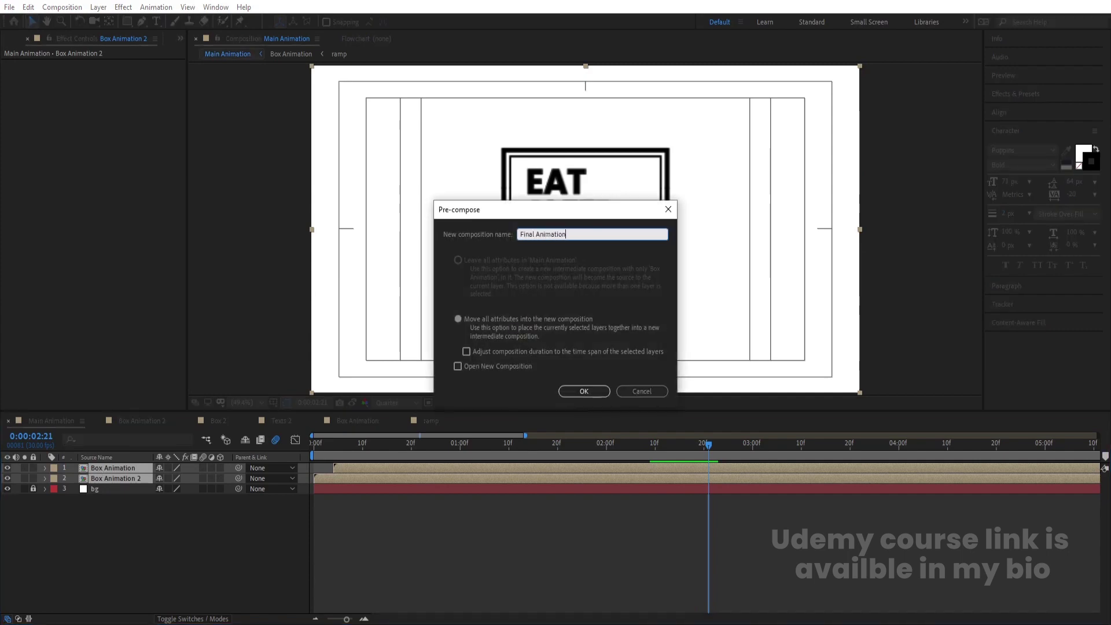
{"action": "key", "text": "Return"}
Duplicate the Final Animation layer and flip the copy vertically with a scale of 100, -100%
{"action": "key", "text": "ctrl+d"}
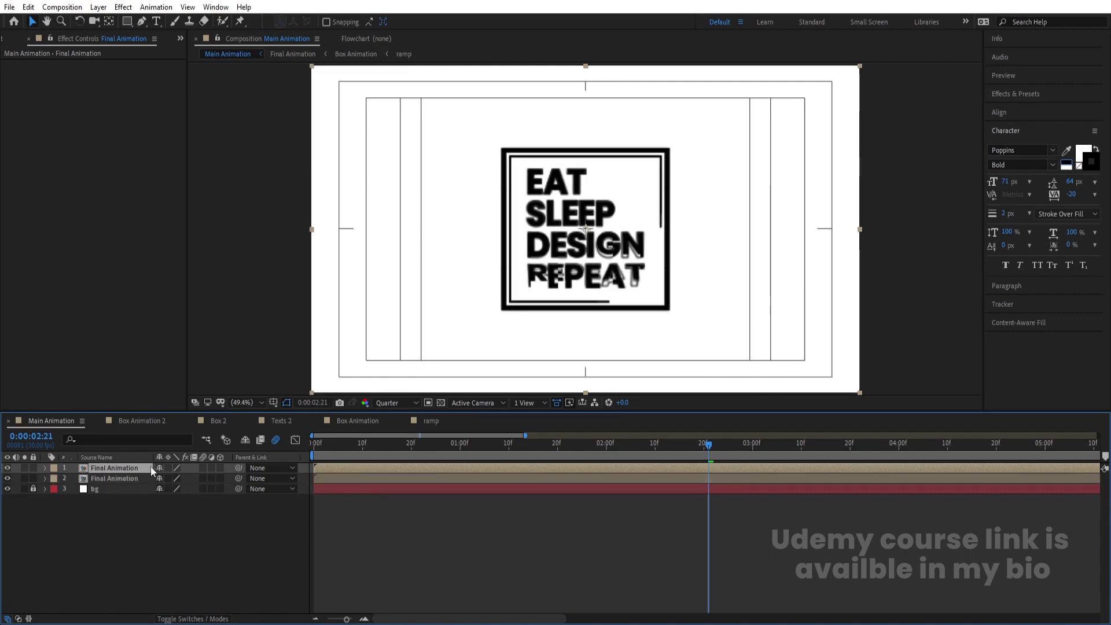
{"action": "key", "text": "s"}
{"action": "left_click", "coordinate": [159, 478]}
{"action": "left_click", "coordinate": [189, 478]}
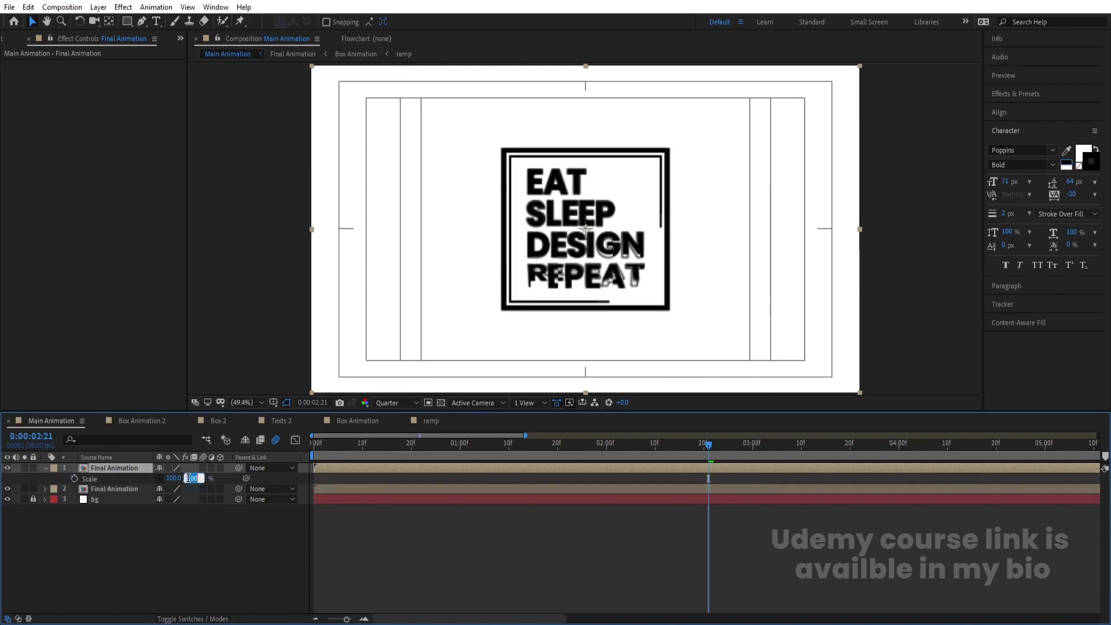
{"action": "type", "text": "-100"}
{"action": "key", "text": "Return"}
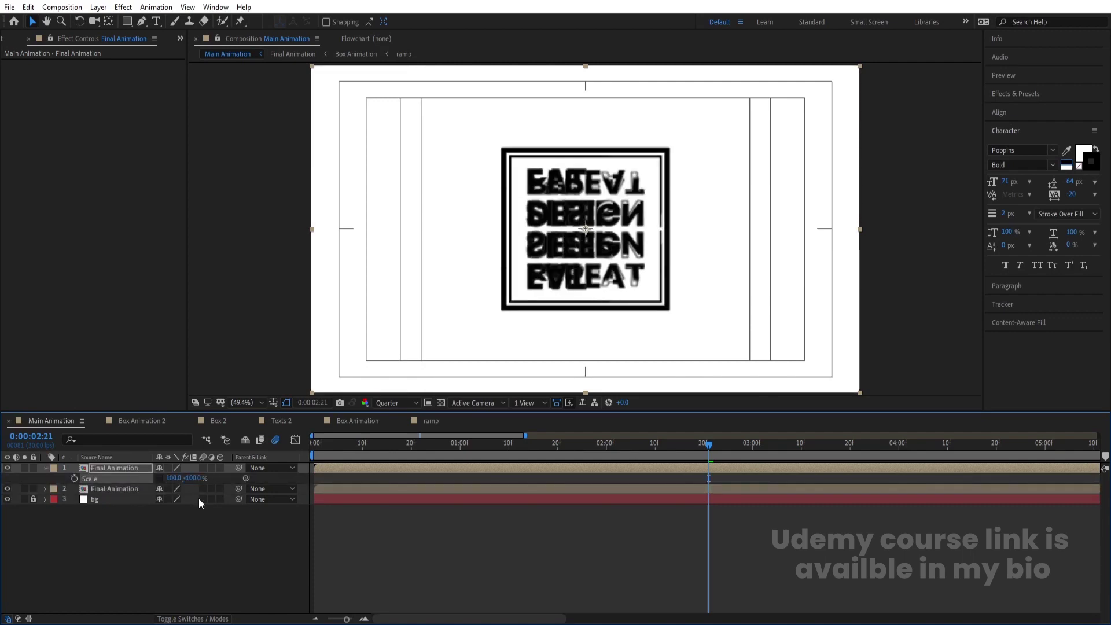
Move the flipped Final Animation copy down to position 960, 1081, directly beneath the original box, and preview it
{"action": "key", "text": "p"}
{"action": "left_click_drag", "start_coordinate": [177, 484], "coordinate": [435, 539]}
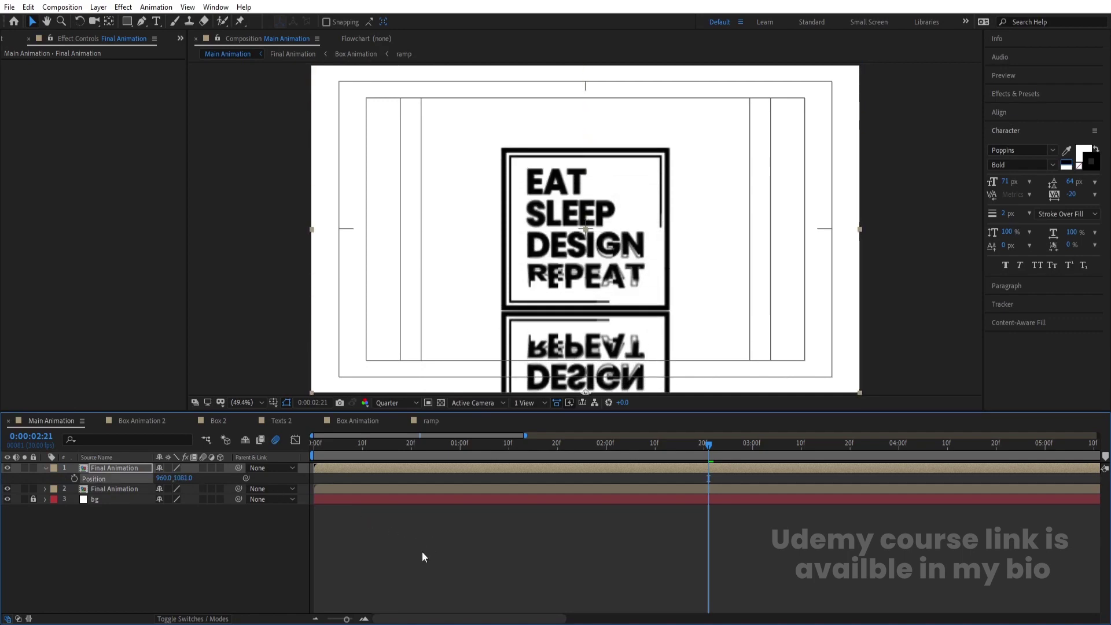
{"action": "key", "text": "space"}
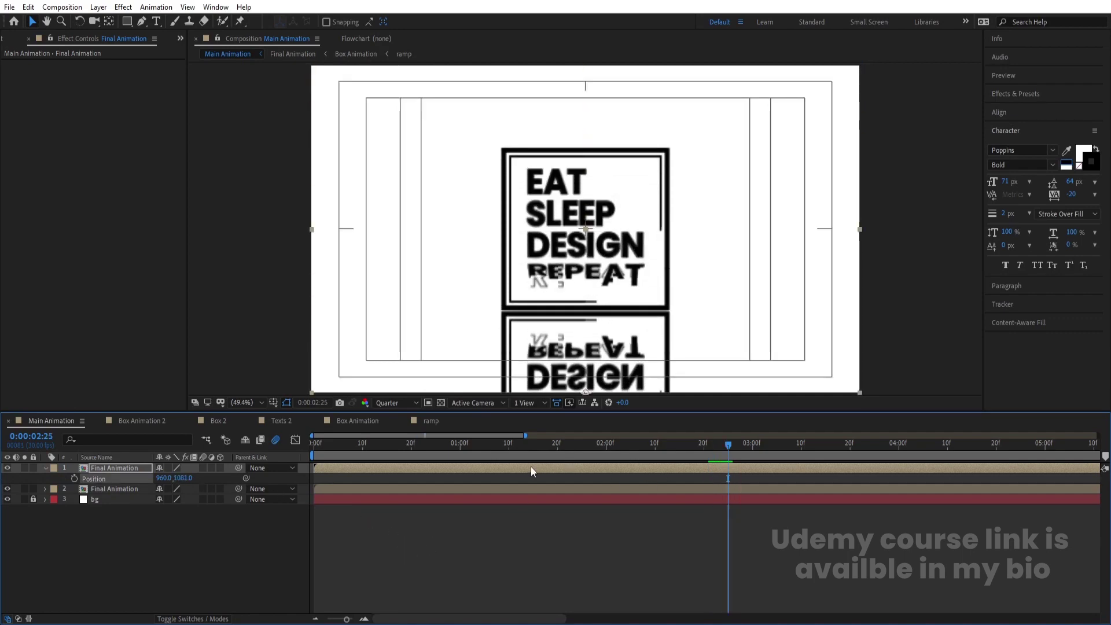
Draw a rectangular mask on the flipped copy around the upper part of the reflection and feather its edges
{"action": "left_click", "coordinate": [131, 22]}
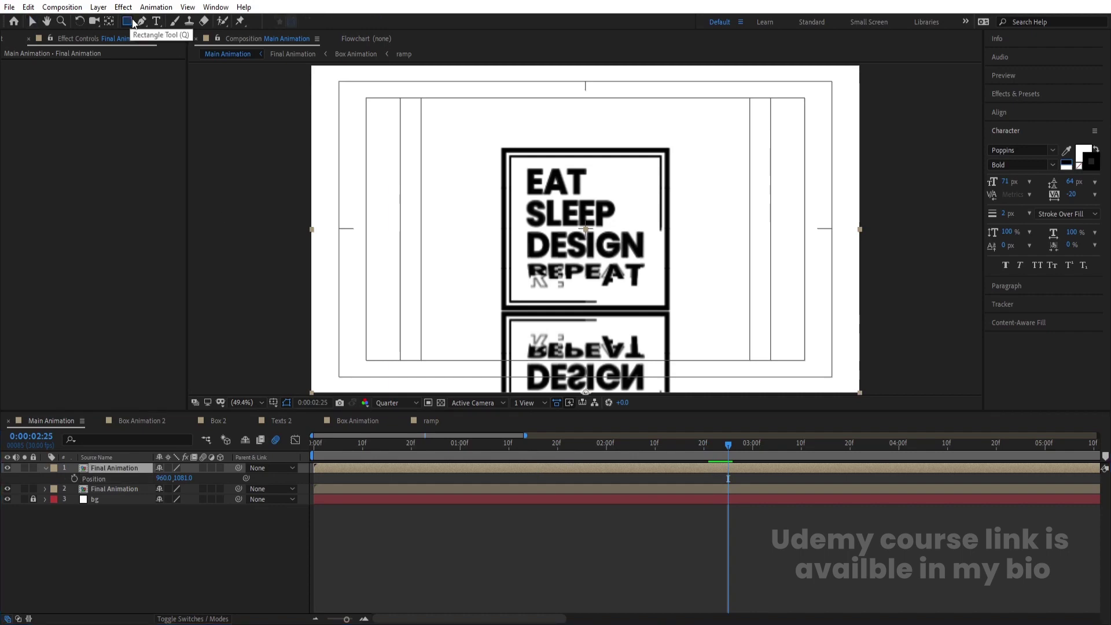
{"action": "left_click_drag", "start_coordinate": [418, 260], "coordinate": [750, 348]}
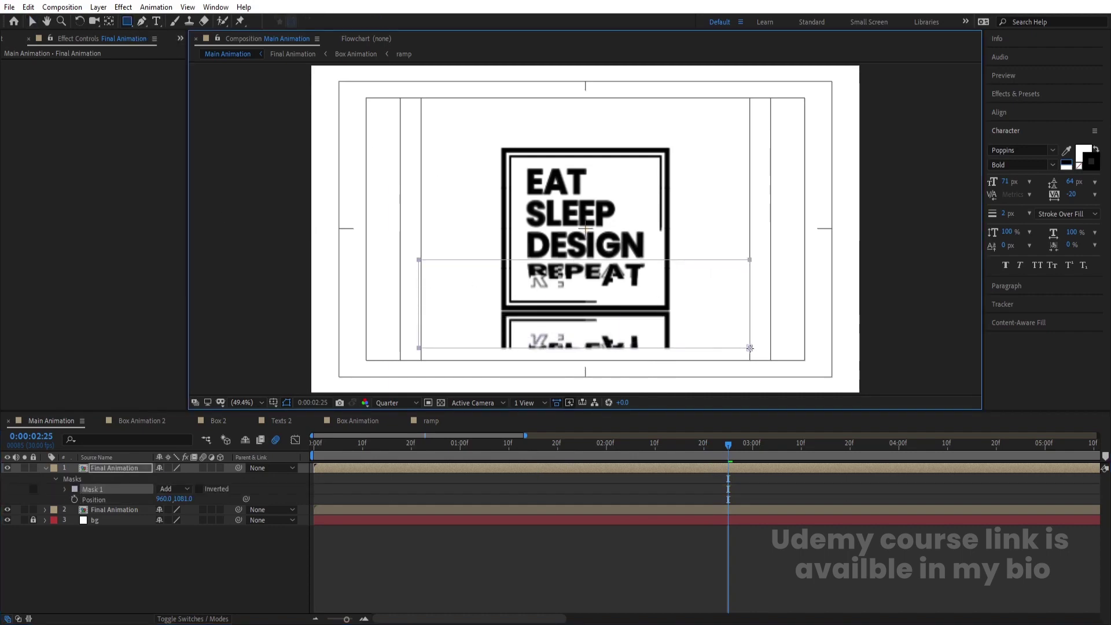
{"action": "left_click", "coordinate": [64, 489]}
{"action": "left_click_drag", "start_coordinate": [176, 514], "coordinate": [220, 514]}
Set the reflected Final Animation layer's opacity to 50%
{"action": "key", "text": "t"}
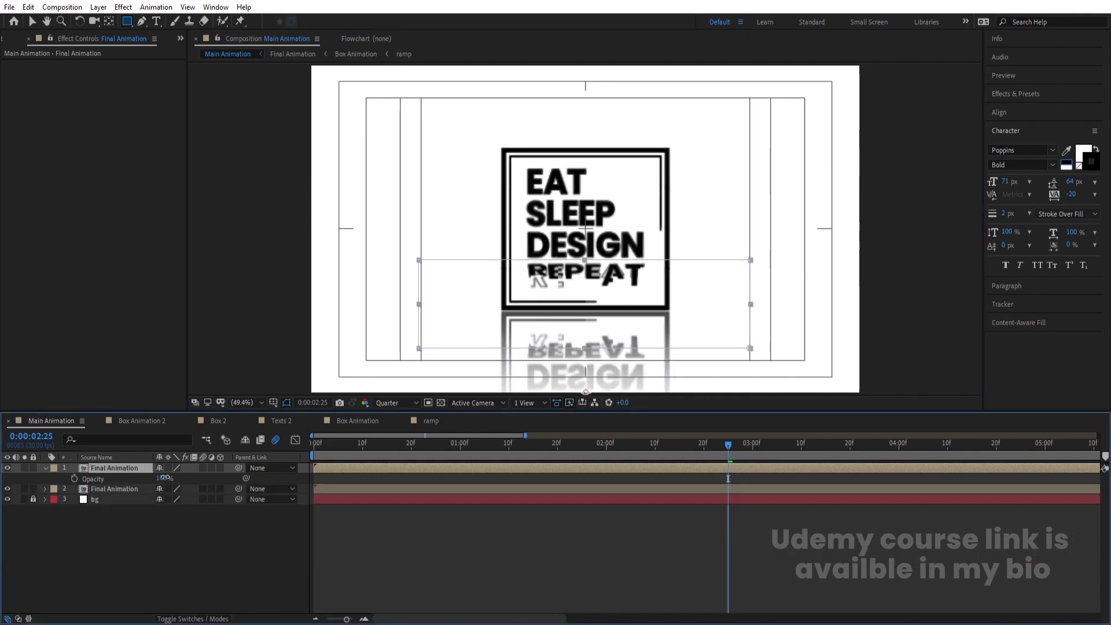
{"action": "left_click", "coordinate": [162, 479]}
{"action": "type", "text": "50"}
{"action": "key", "text": "Return"}
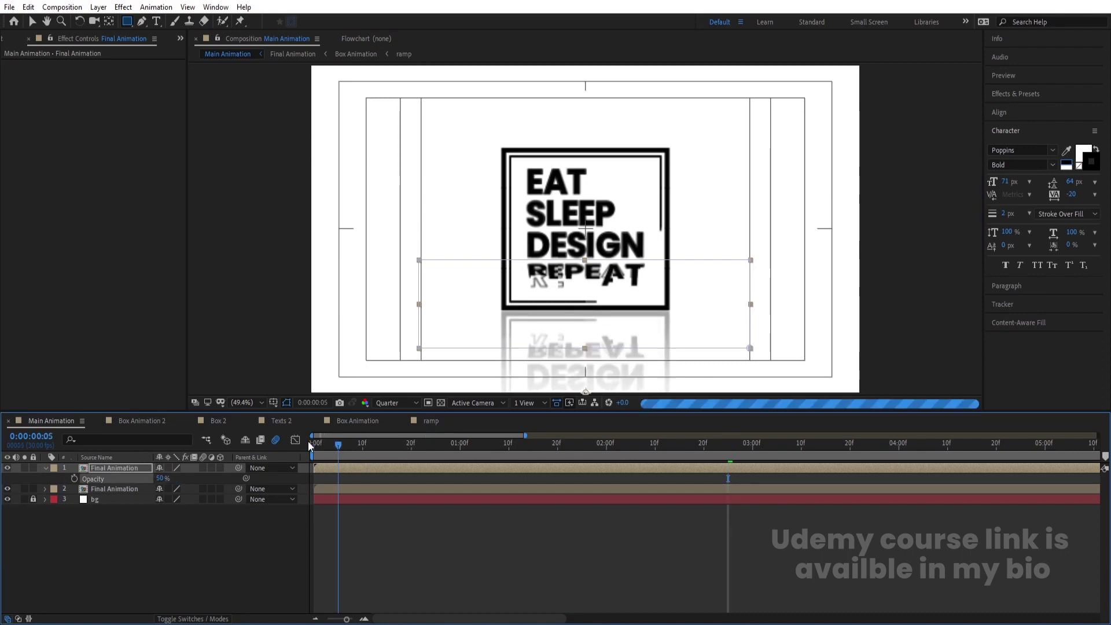
Play Main Animation from the beginning to check the reflection, and show the composition's full duration in the timeline
{"action": "left_click", "coordinate": [314, 442]}
{"action": "key", "text": "space"}
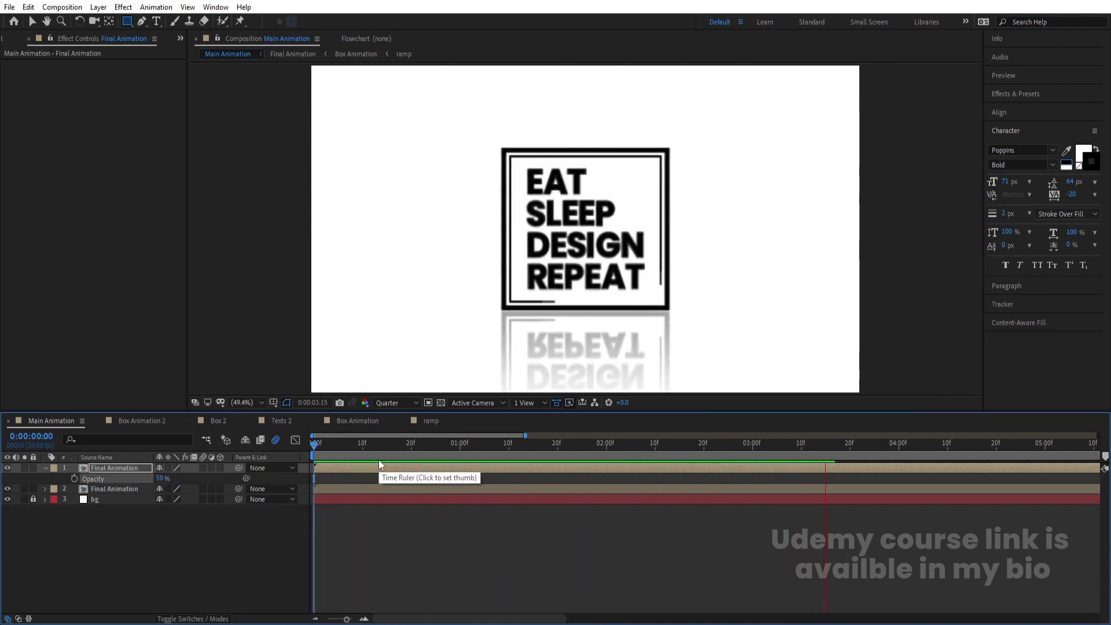
{"action": "key", "text": "minus"}
{"action": "key", "text": "minus"}
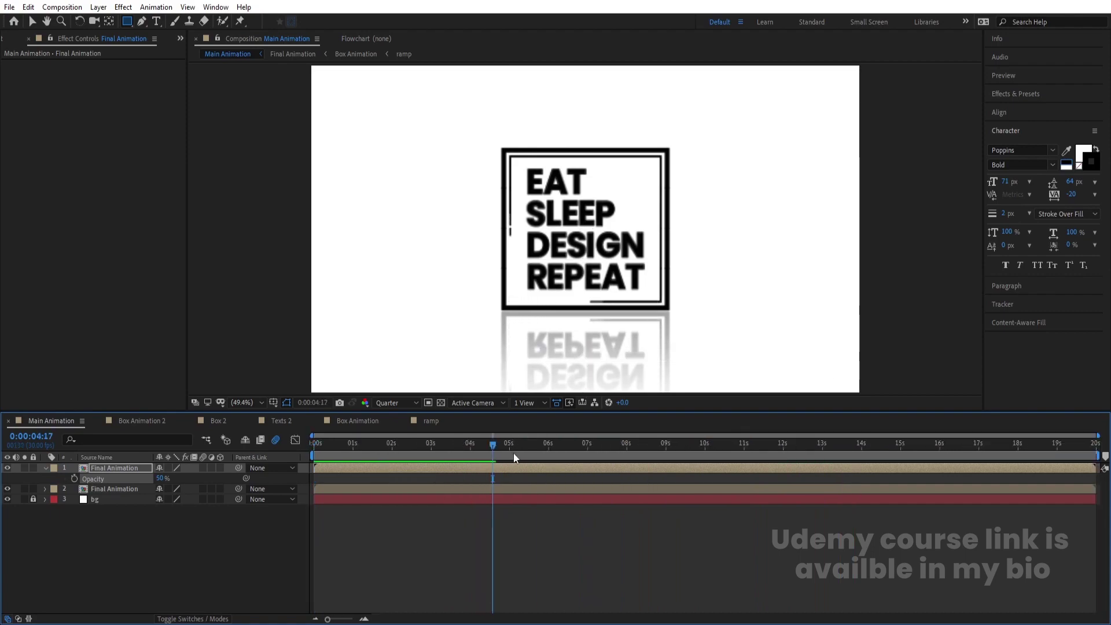